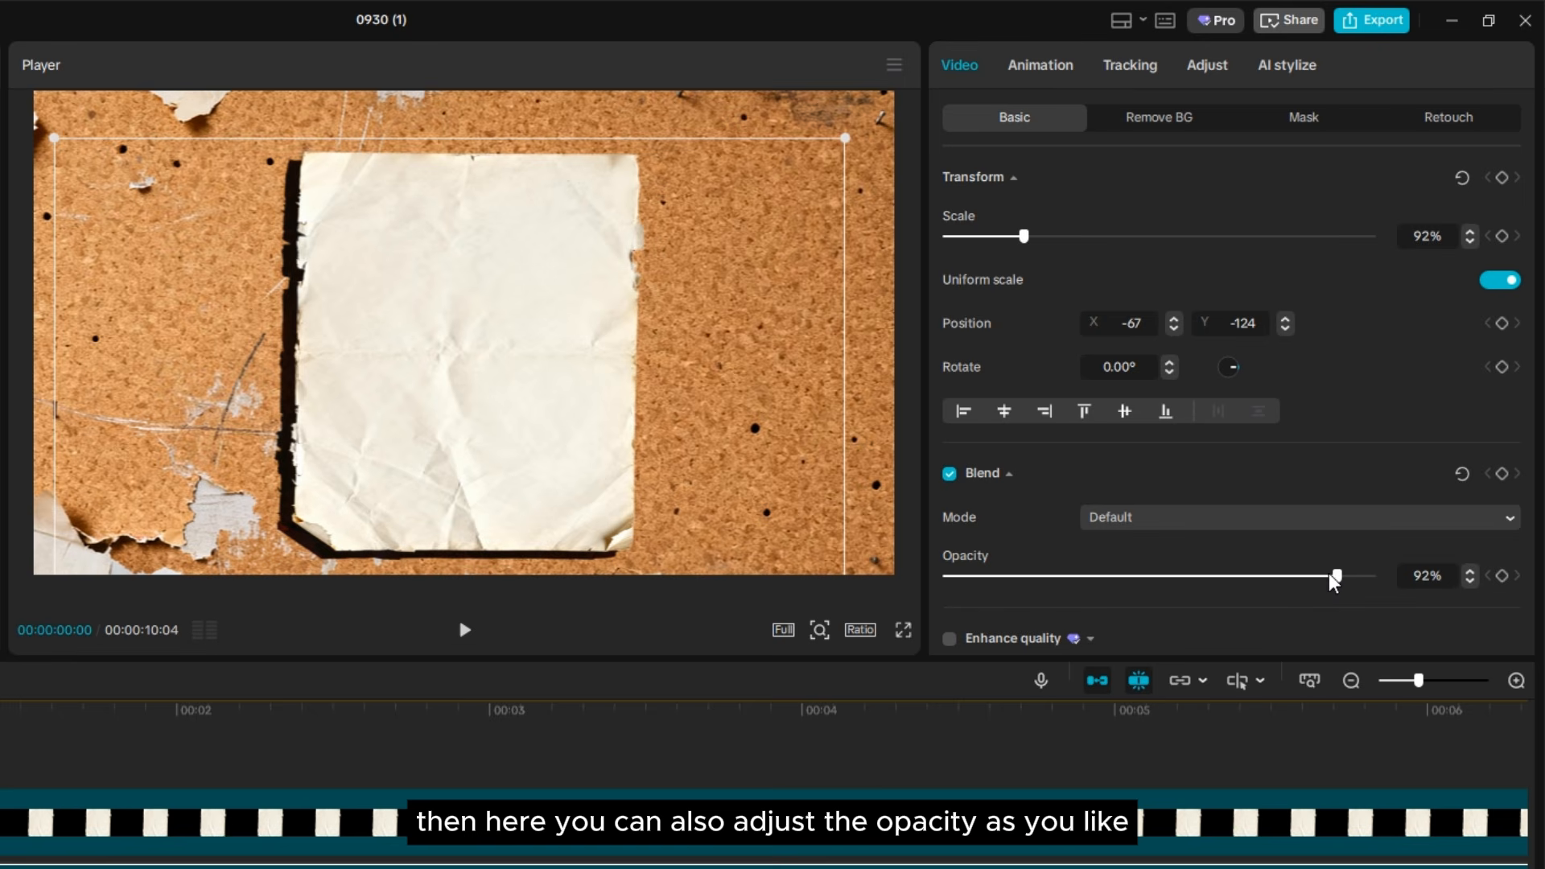
Set the paper's shadow layer to about 92% opacity and soften it with the favorite Blur effect, fine-tuning the blur intensity.
{"action": "mouse_move", "coordinate": [1329, 573]}
{"action": "left_mouse_down"}
{"action": "mouse_move", "coordinate": [1175, 566]}
{"action": "mouse_move", "coordinate": [1331, 573]}
{"action": "left_mouse_up"}
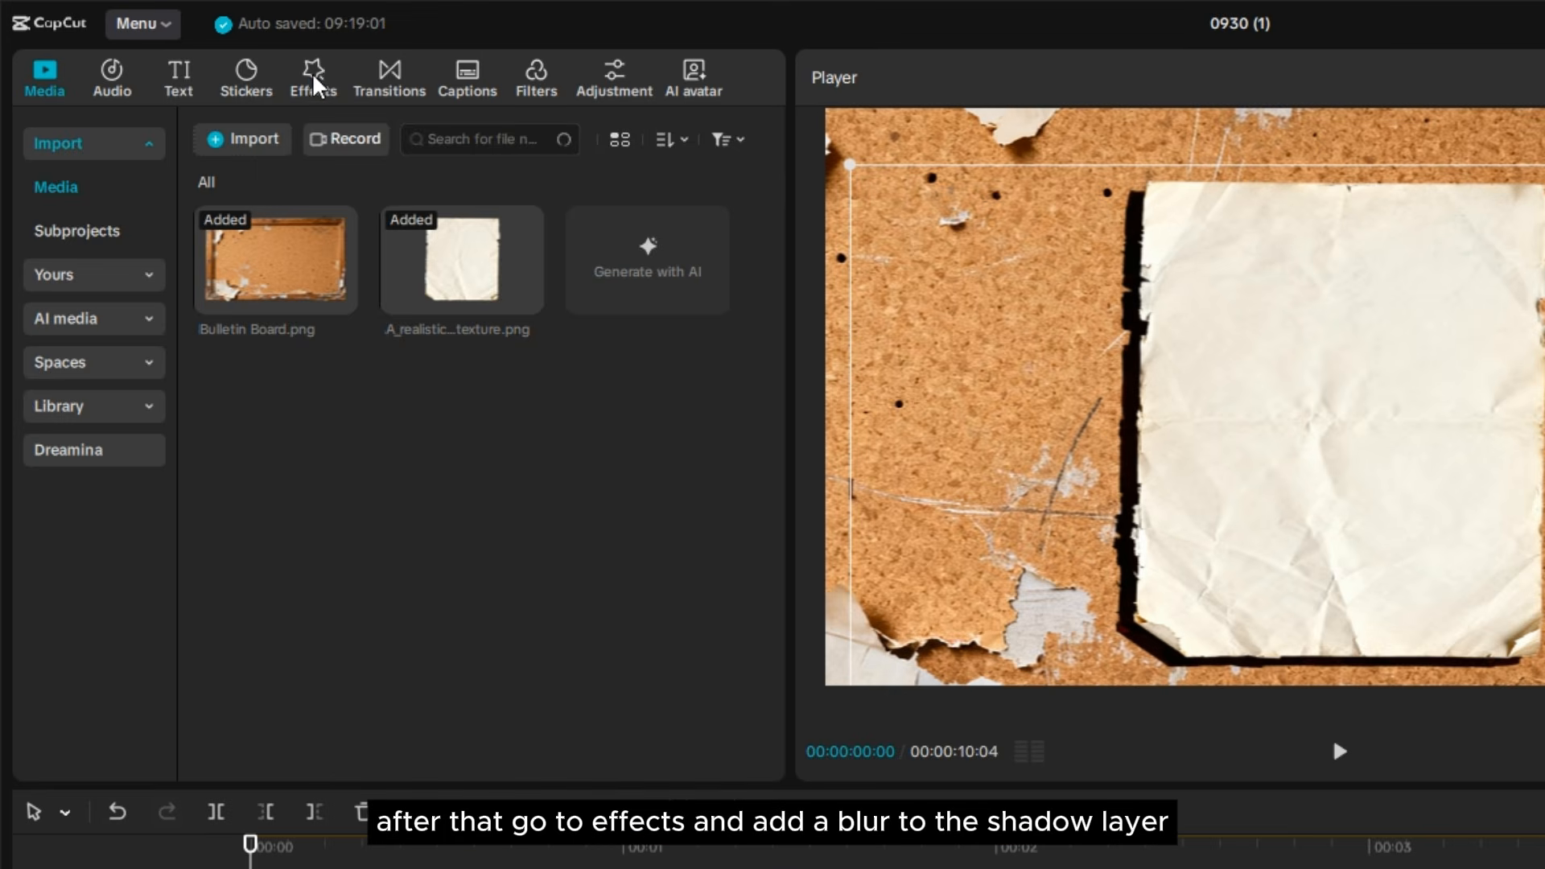
{"action": "left_click", "coordinate": [314, 71]}
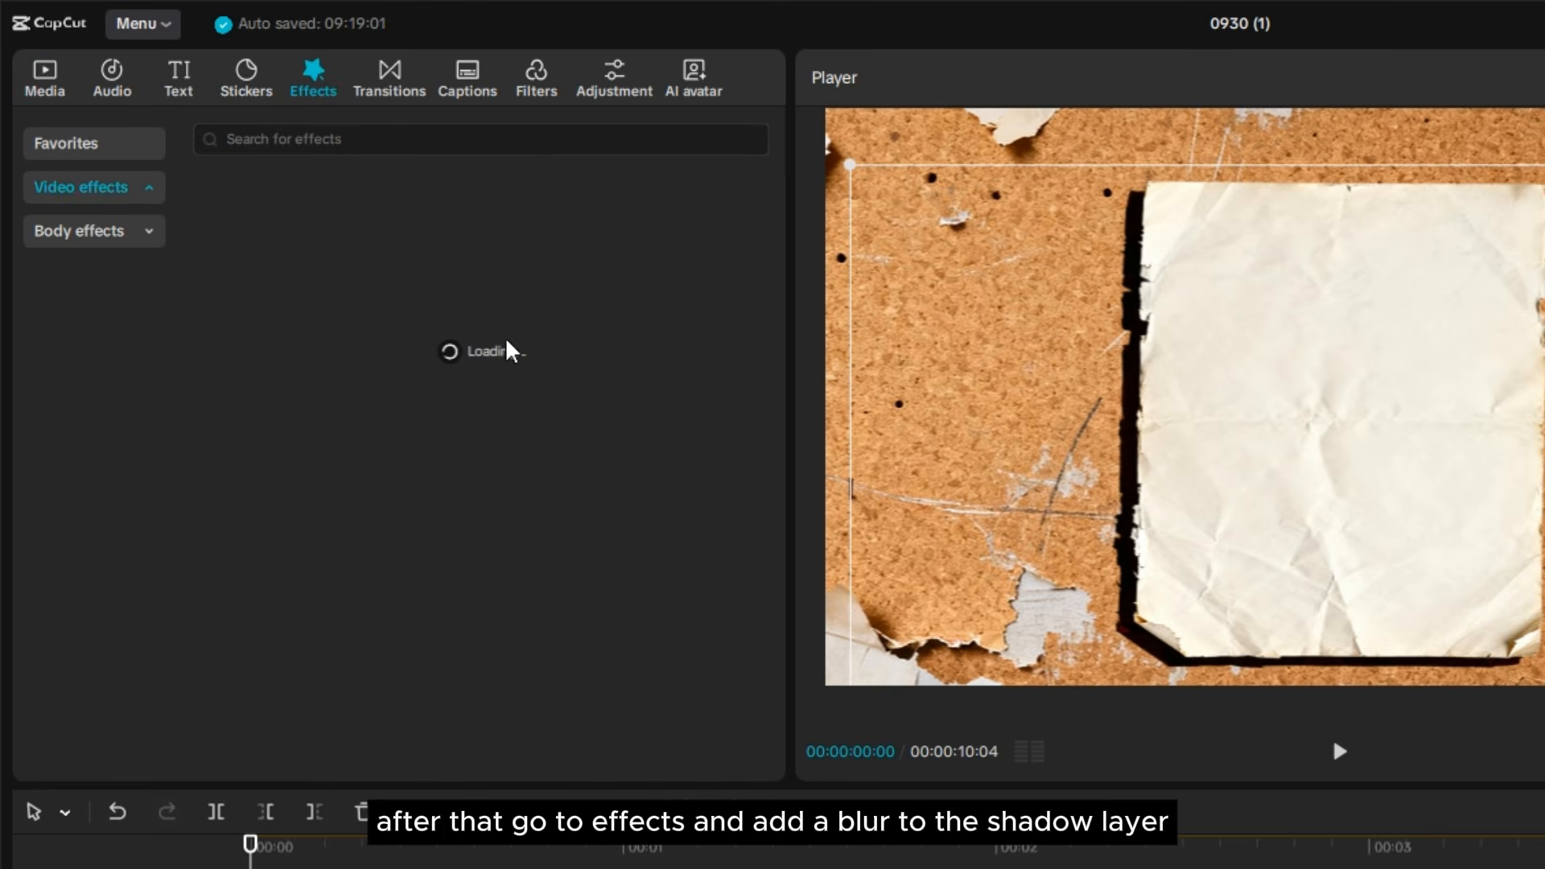
{"action": "left_click", "coordinate": [107, 148]}
{"action": "left_click_drag", "start_coordinate": [258, 266], "coordinate": [504, 868]}
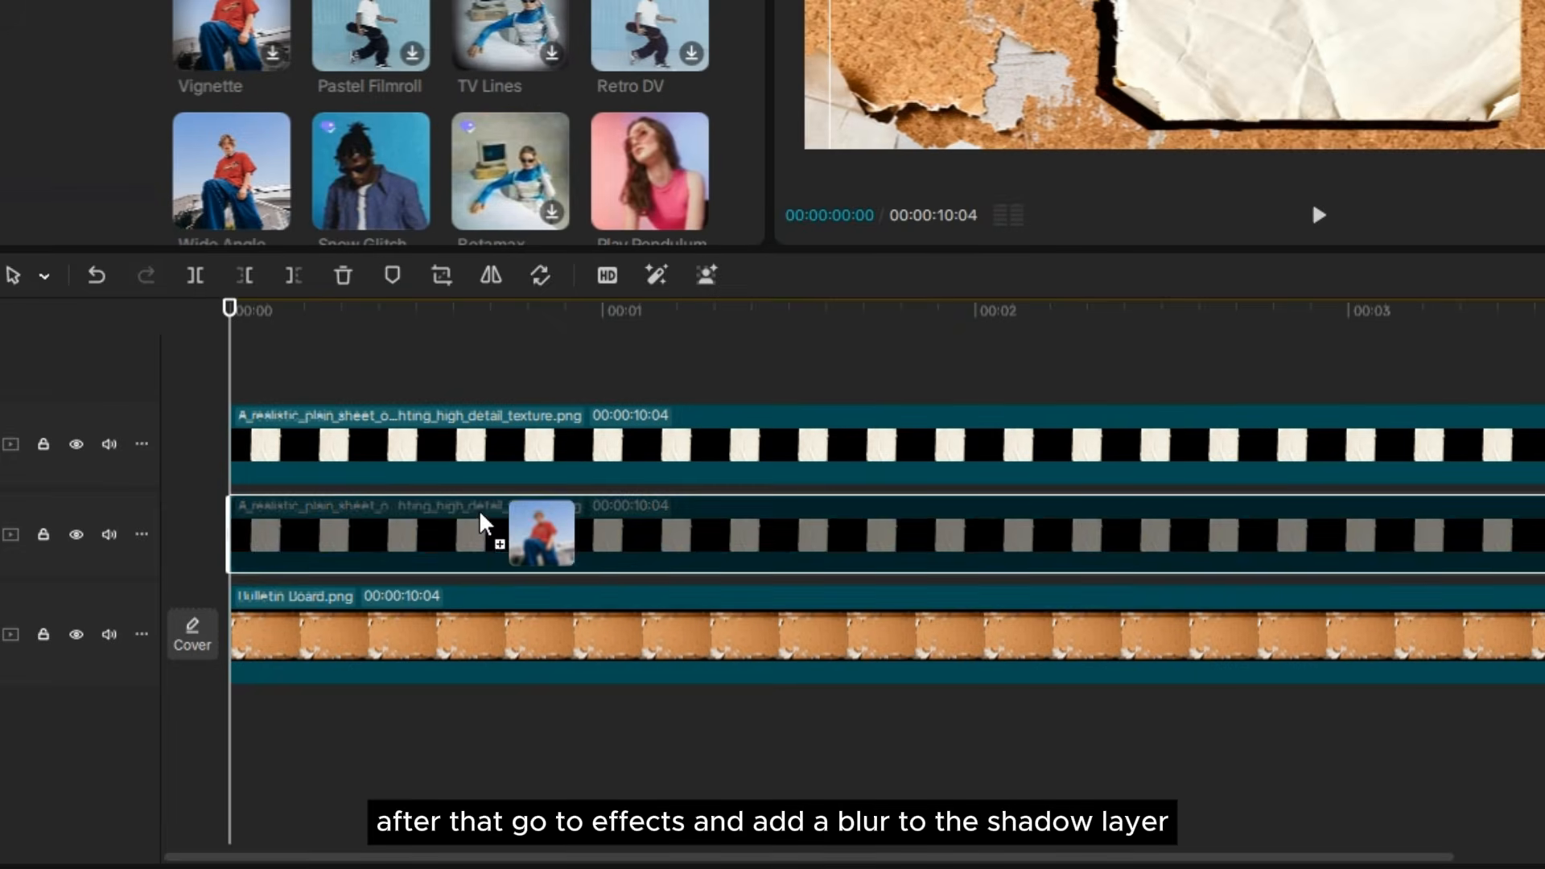
{"action": "left_click_drag", "start_coordinate": [482, 523], "coordinate": [493, 527]}
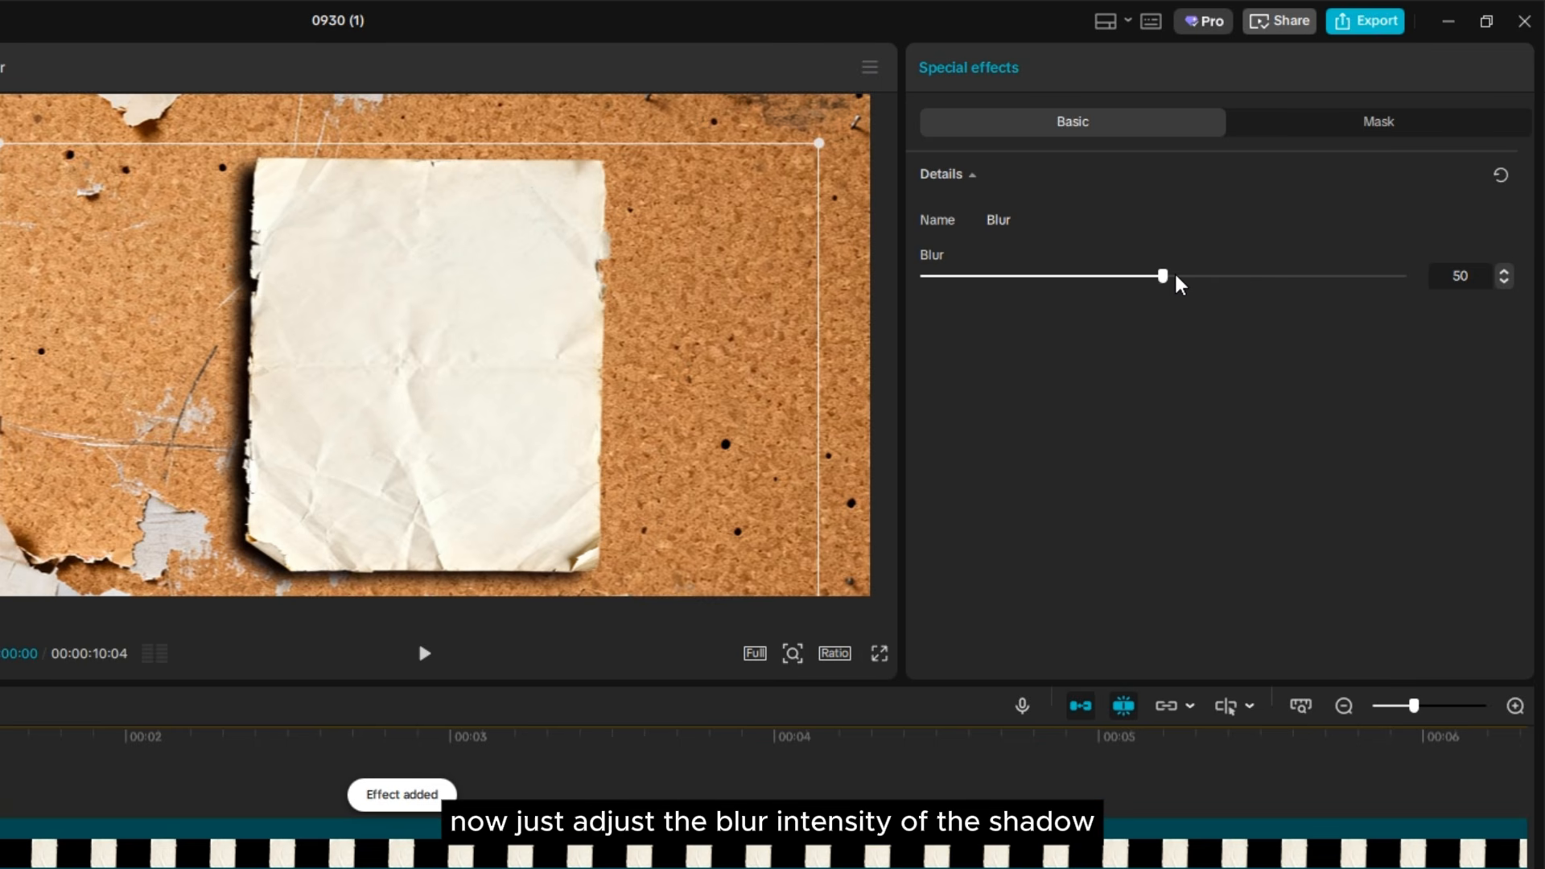
{"action": "mouse_move", "coordinate": [1177, 283]}
{"action": "left_mouse_down"}
{"action": "mouse_move", "coordinate": [1211, 288]}
{"action": "mouse_move", "coordinate": [1156, 288]}
{"action": "mouse_move", "coordinate": [1197, 288]}
{"action": "left_mouse_up"}
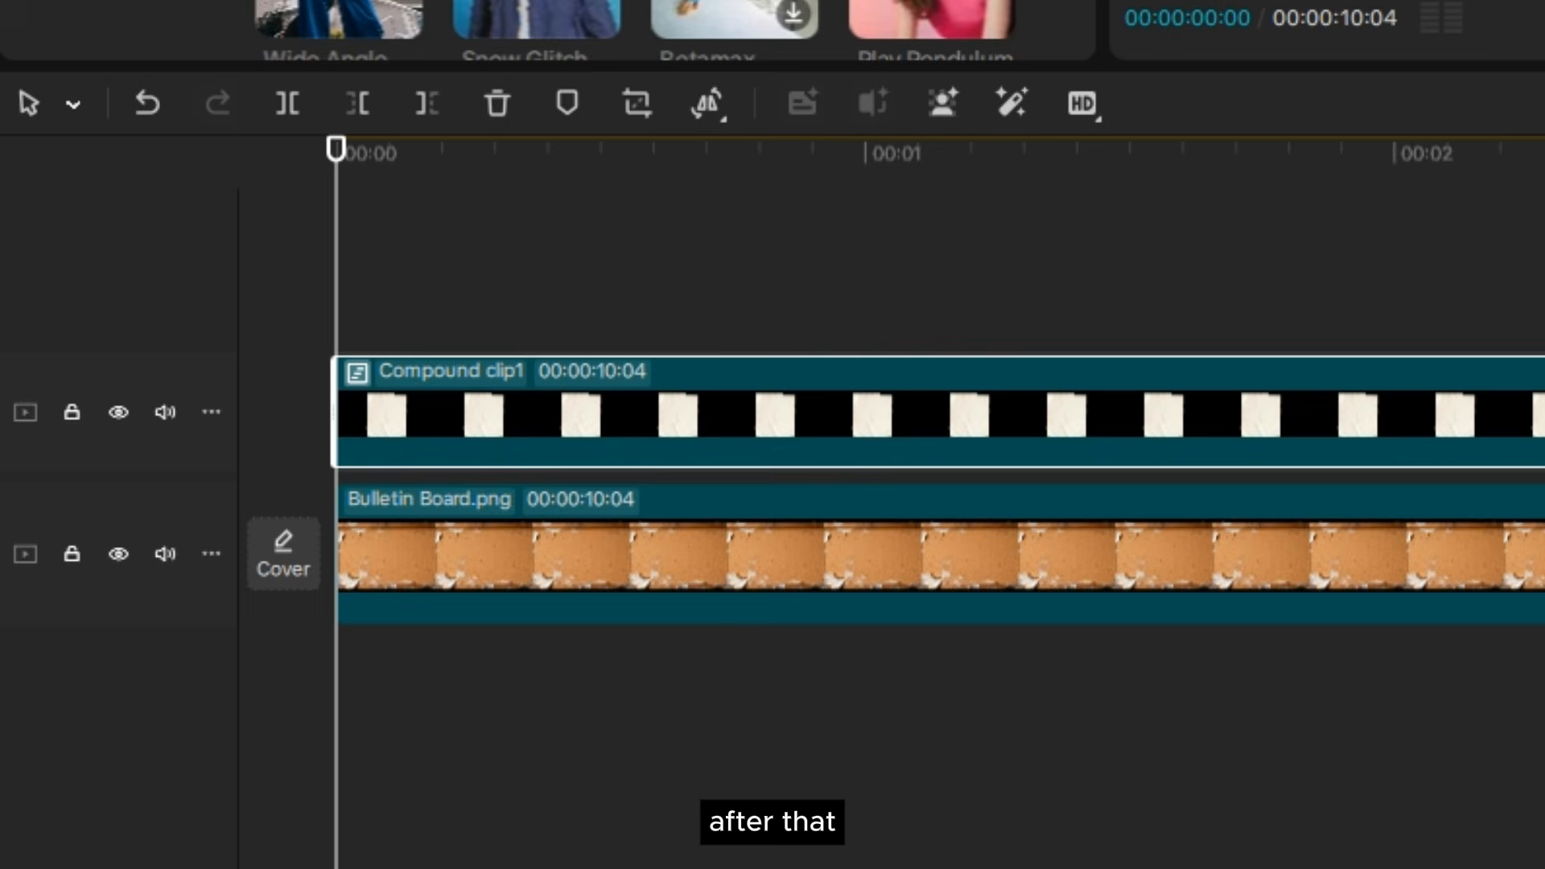
Add the mugshot photo above the compound clip at the same duration and crop it to a 1:1 ratio.
{"action": "left_click_drag", "start_coordinate": [1529, 426], "coordinate": [457, 304]}
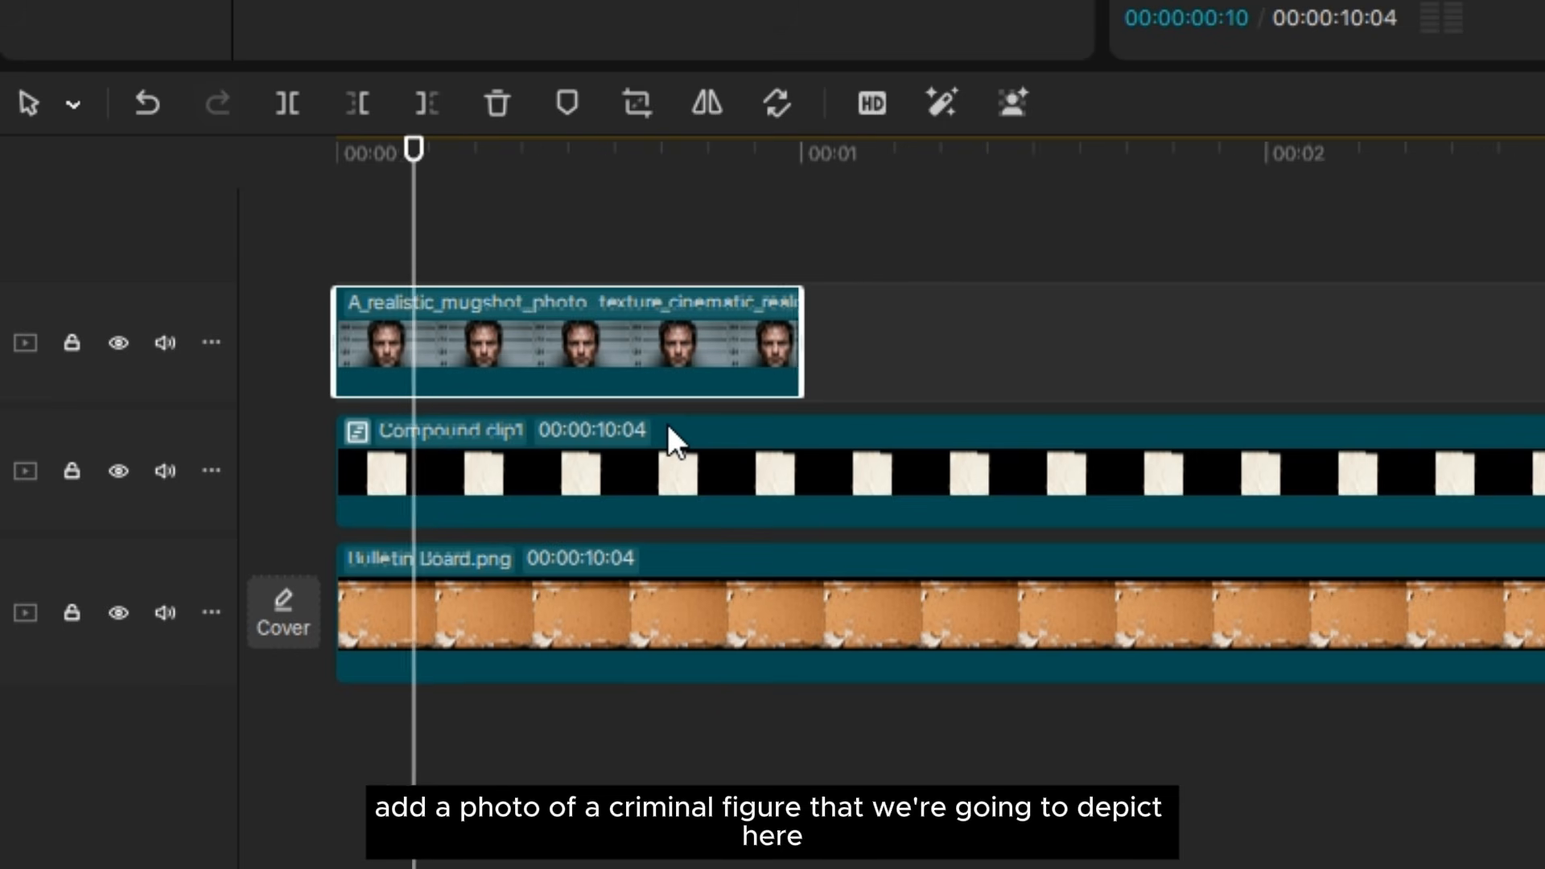
{"action": "scroll", "coordinate": [611, 386], "scroll_direction": "up", "scroll_amount": 2}
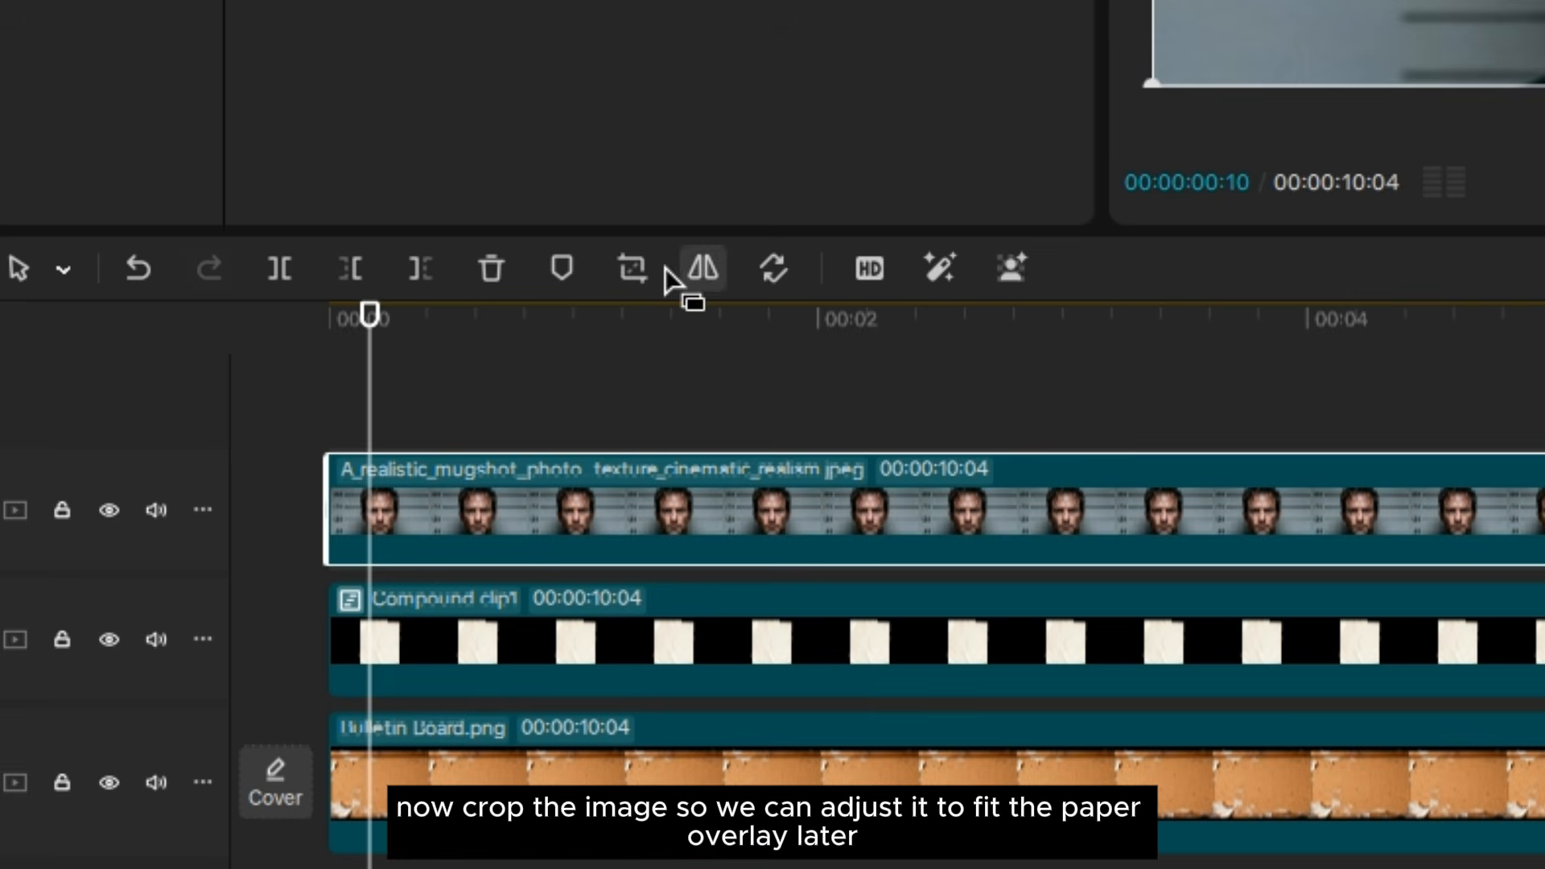
{"action": "left_click", "coordinate": [632, 265]}
{"action": "left_click", "coordinate": [716, 810]}
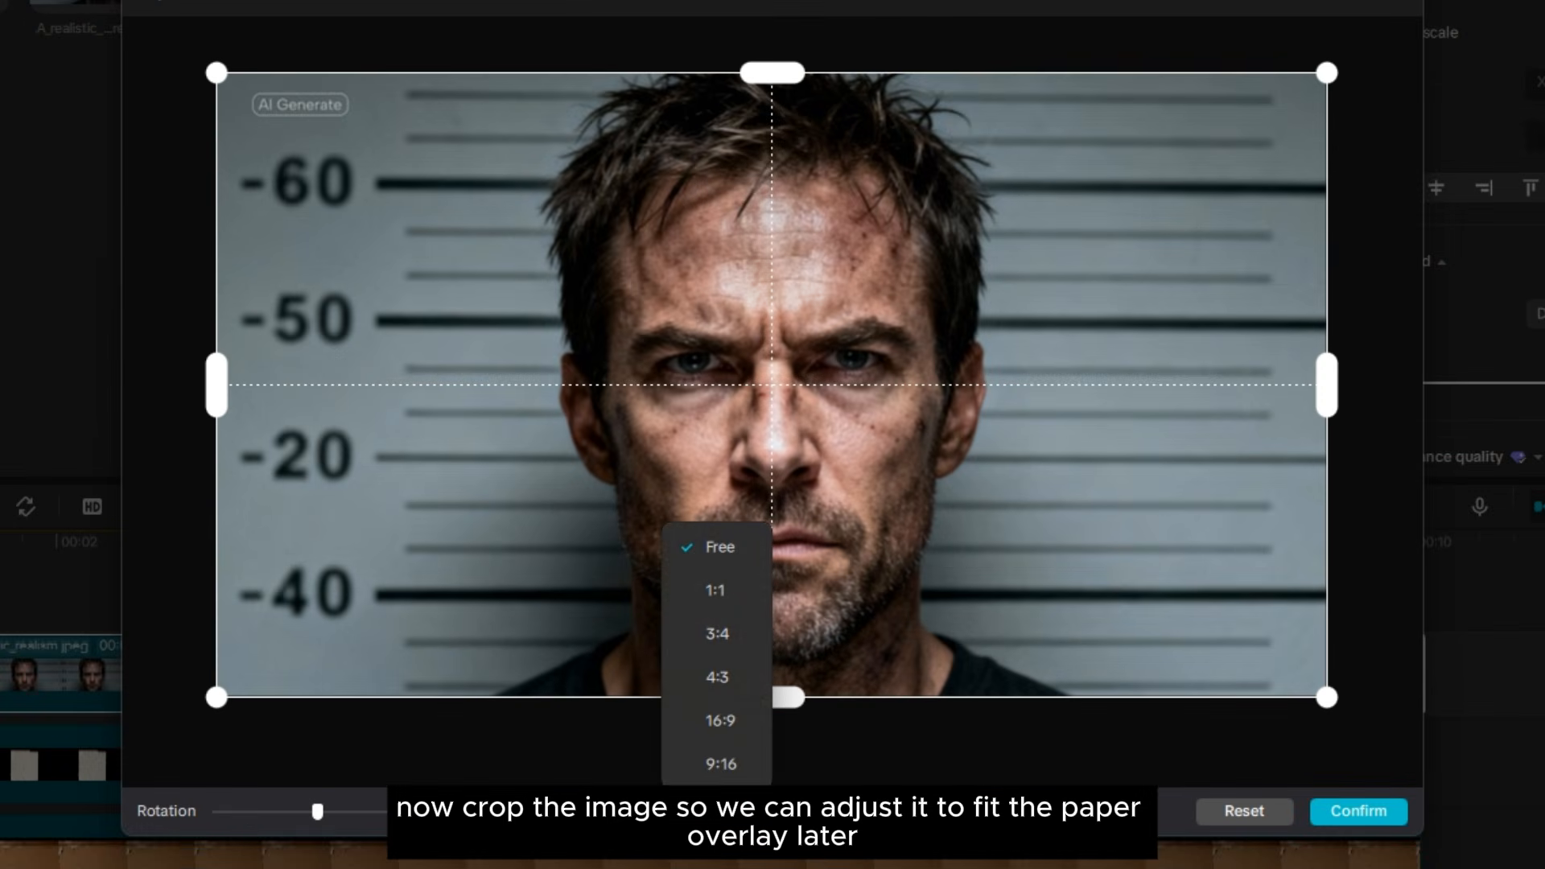
{"action": "left_click", "coordinate": [729, 595]}
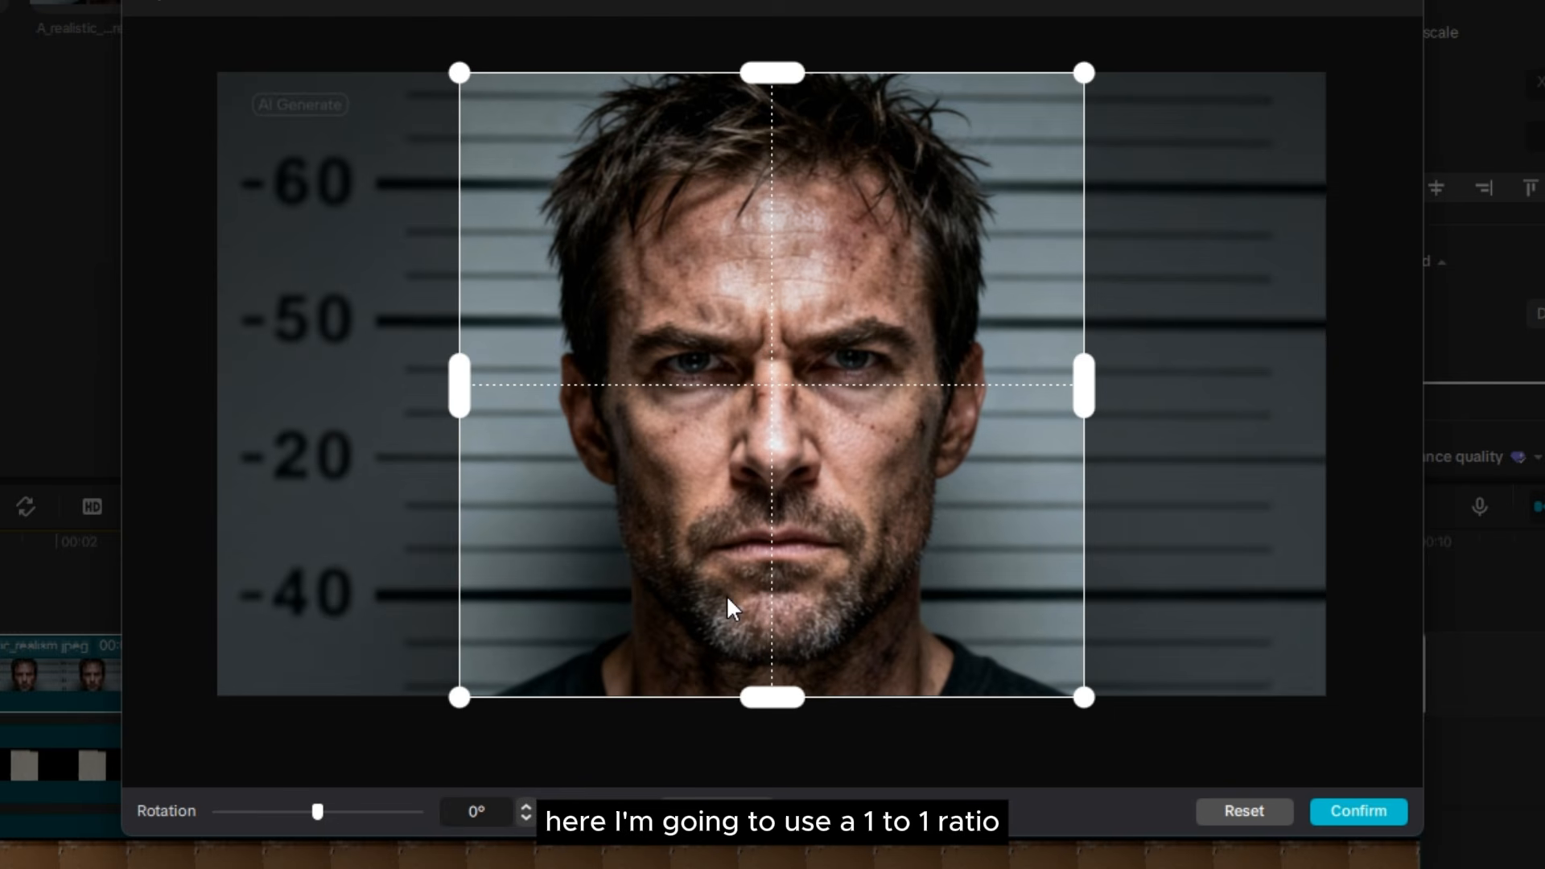
{"action": "left_click", "coordinate": [1360, 812]}
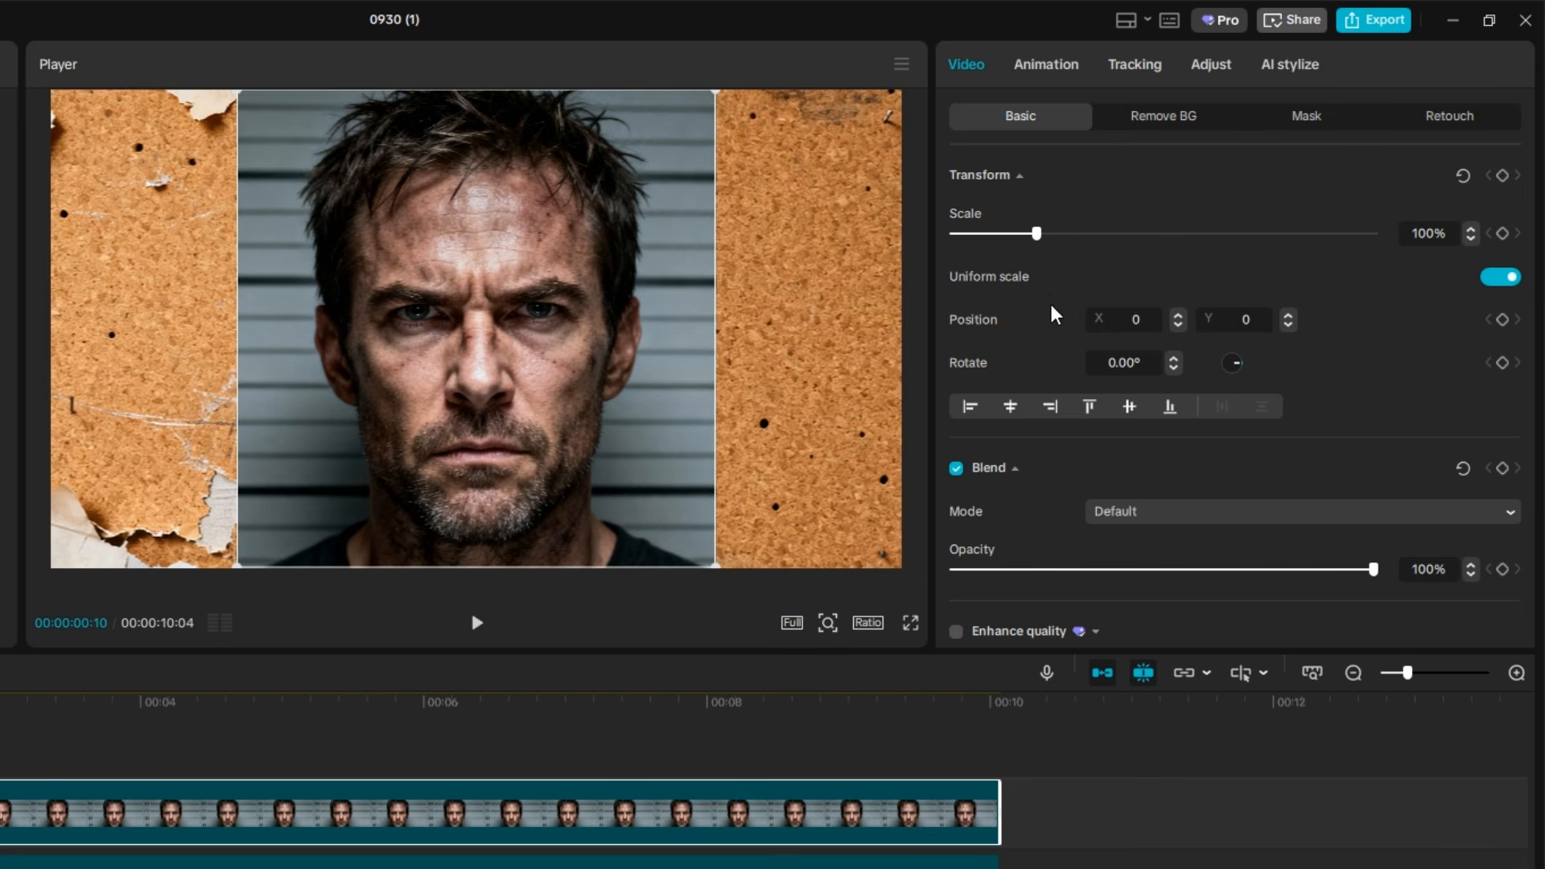
Scale the mugshot photo to 50% and fit it onto the paper, tilted slightly clockwise and moved down a little.
{"action": "left_click_drag", "start_coordinate": [1036, 233], "coordinate": [999, 248]}
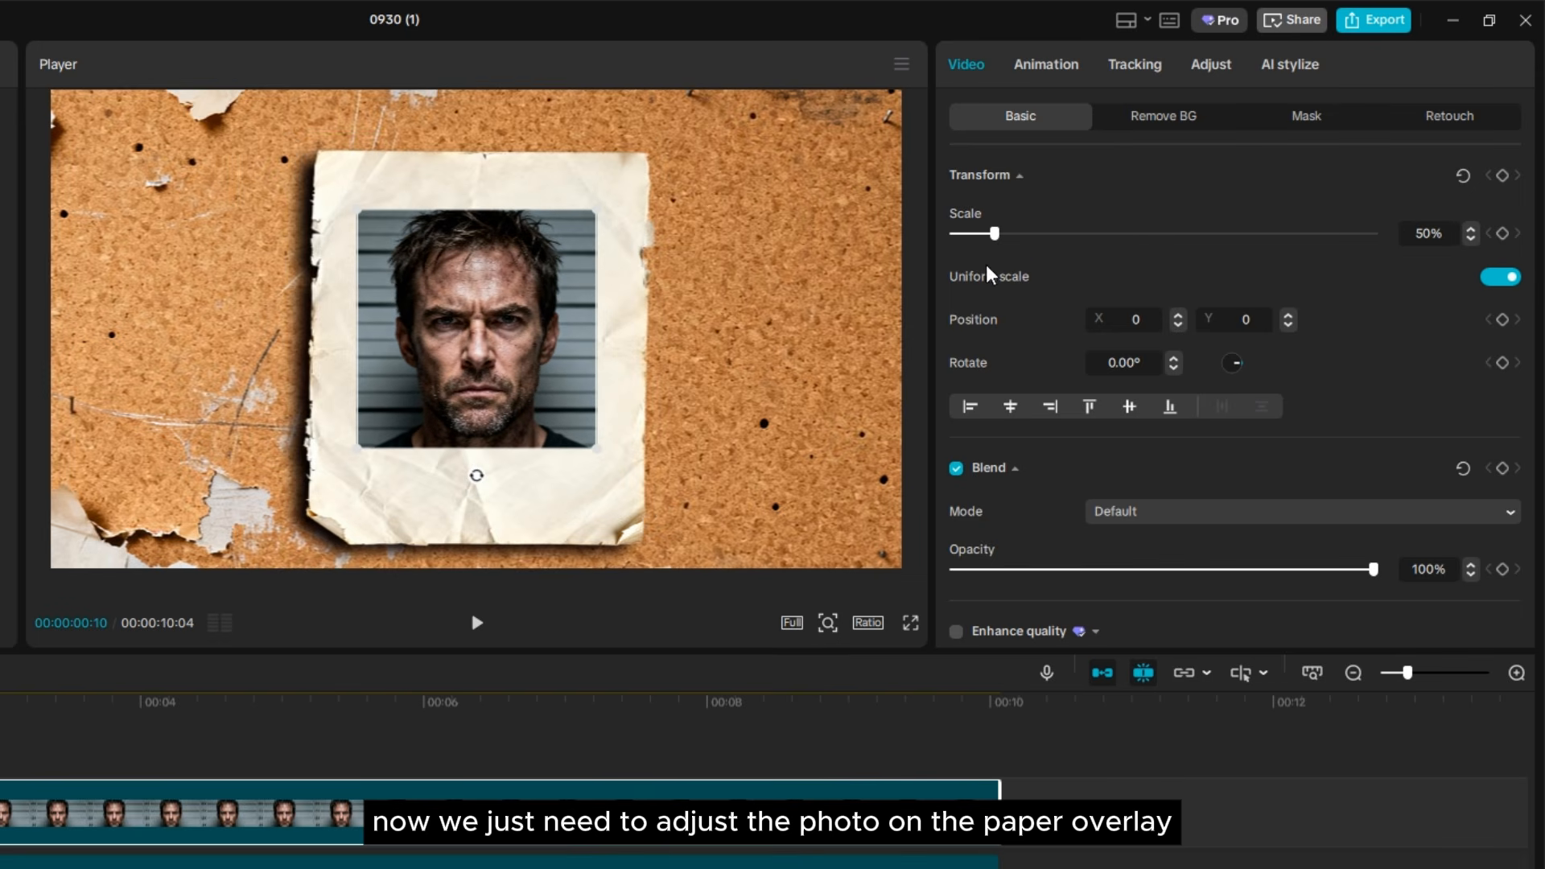
{"action": "left_click_drag", "start_coordinate": [476, 476], "coordinate": [462, 496]}
{"action": "scroll", "coordinate": [474, 488], "scroll_direction": "up", "scroll_amount": 5}
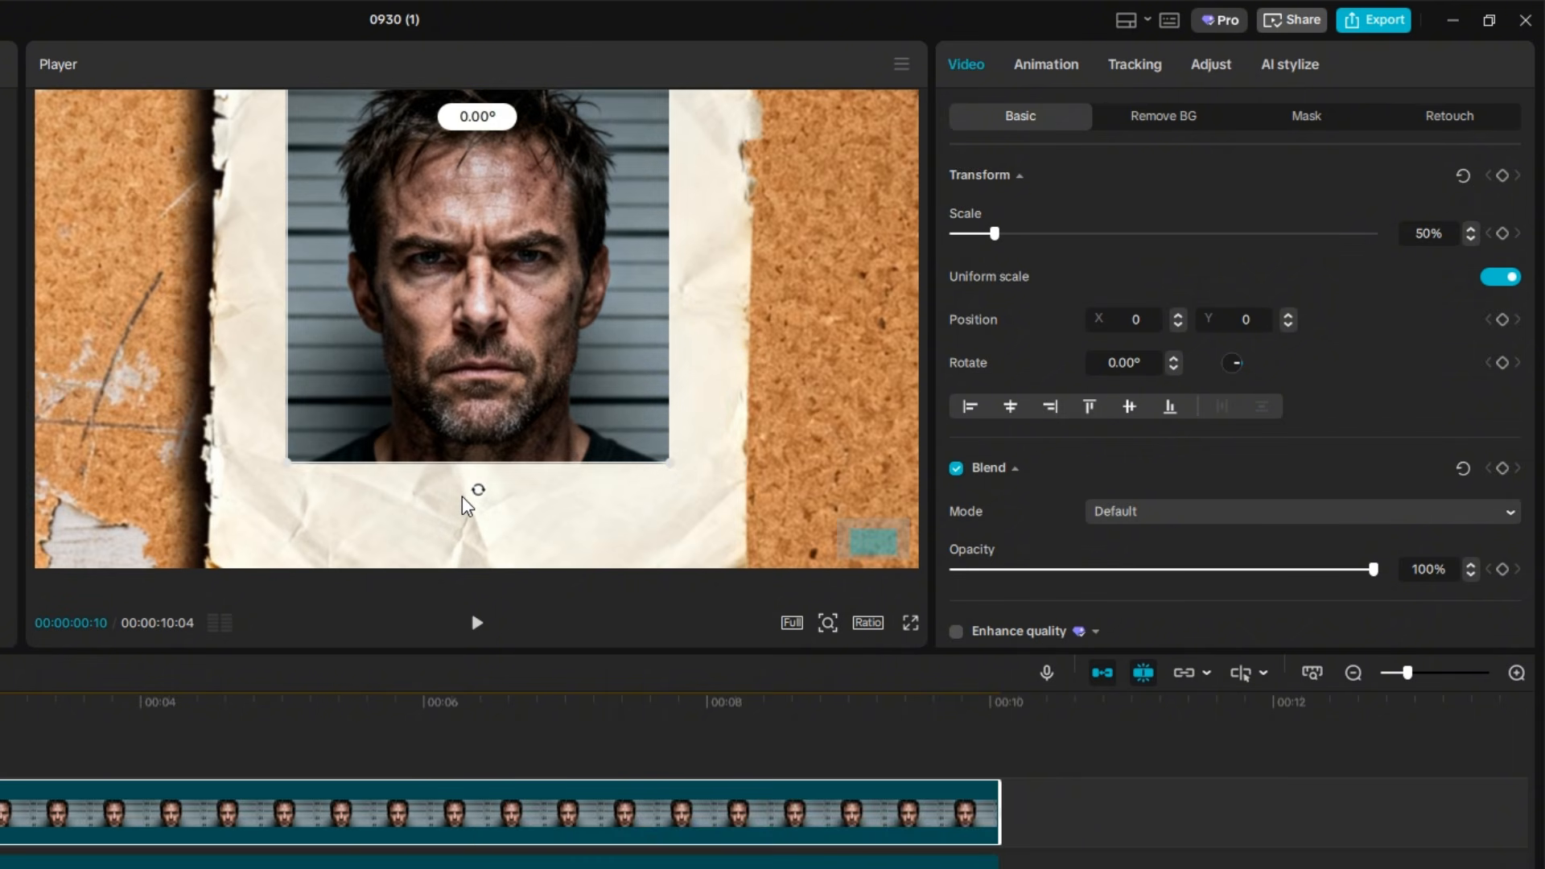
{"action": "scroll", "coordinate": [467, 505], "scroll_direction": "down", "scroll_amount": 5}
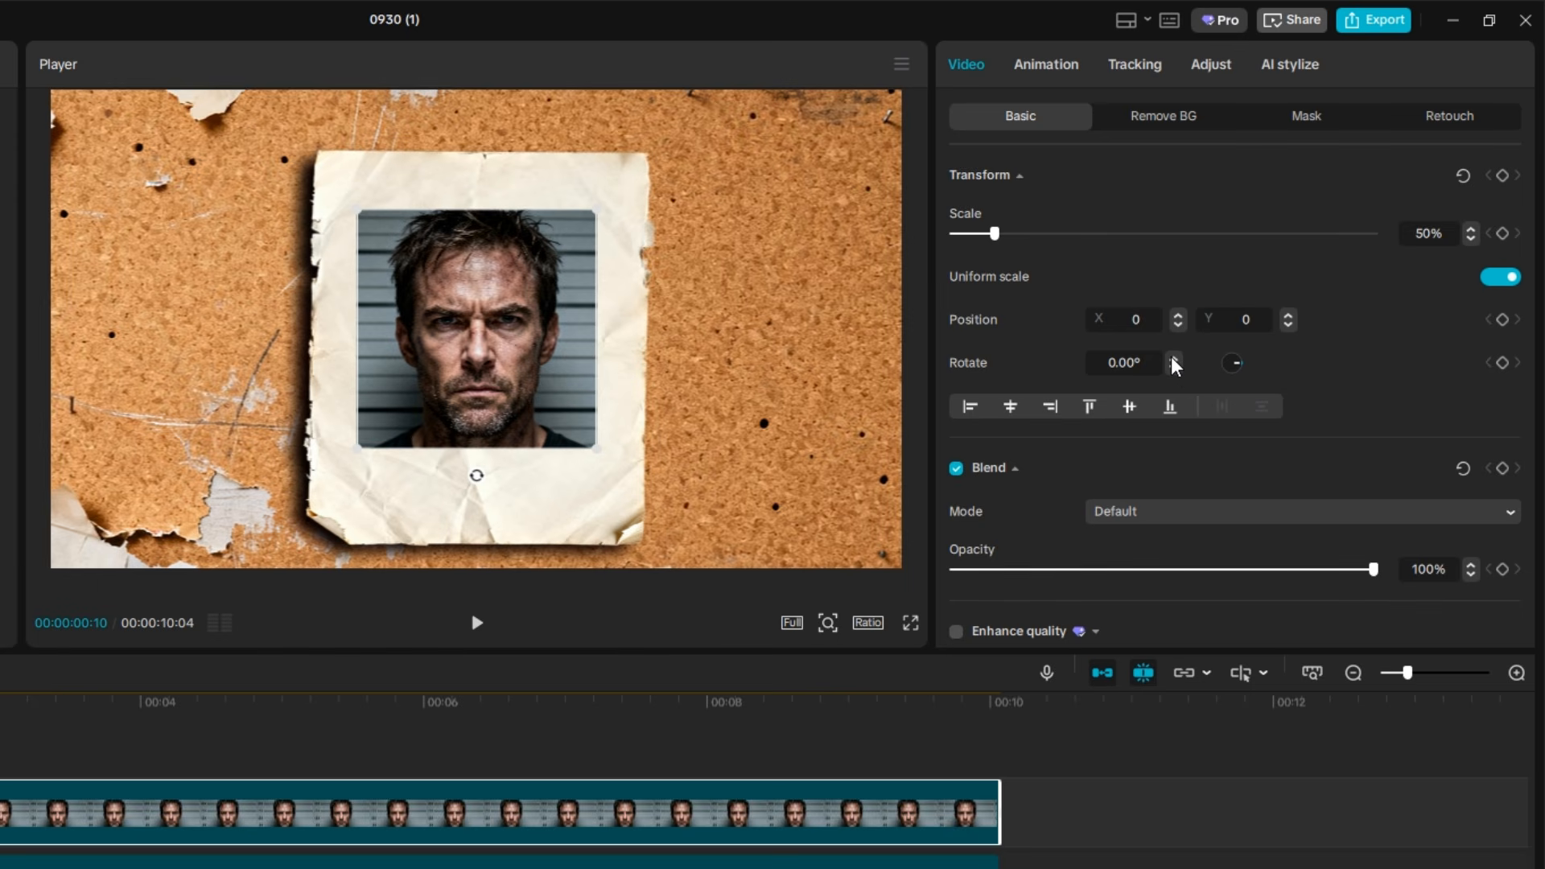
{"action": "left_click", "coordinate": [1173, 358]}
{"action": "left_click_drag", "start_coordinate": [533, 322], "coordinate": [534, 339]}
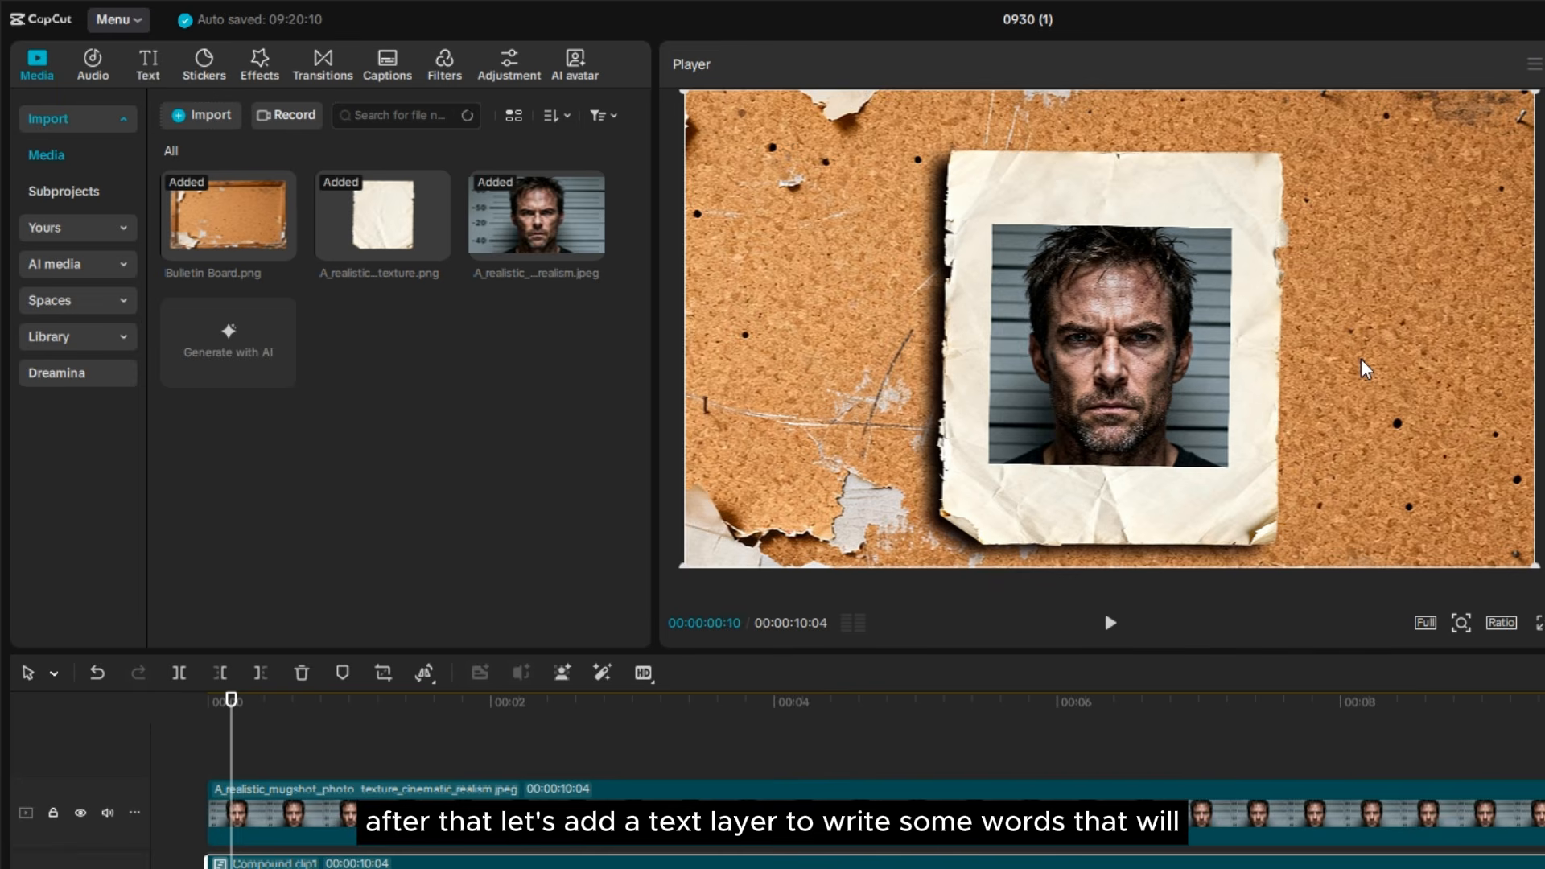
Add a default text layer above the photo and extend it to the end of the other clips.
{"action": "left_click", "coordinate": [148, 65]}
{"action": "left_click_drag", "start_coordinate": [229, 165], "coordinate": [483, 791]}
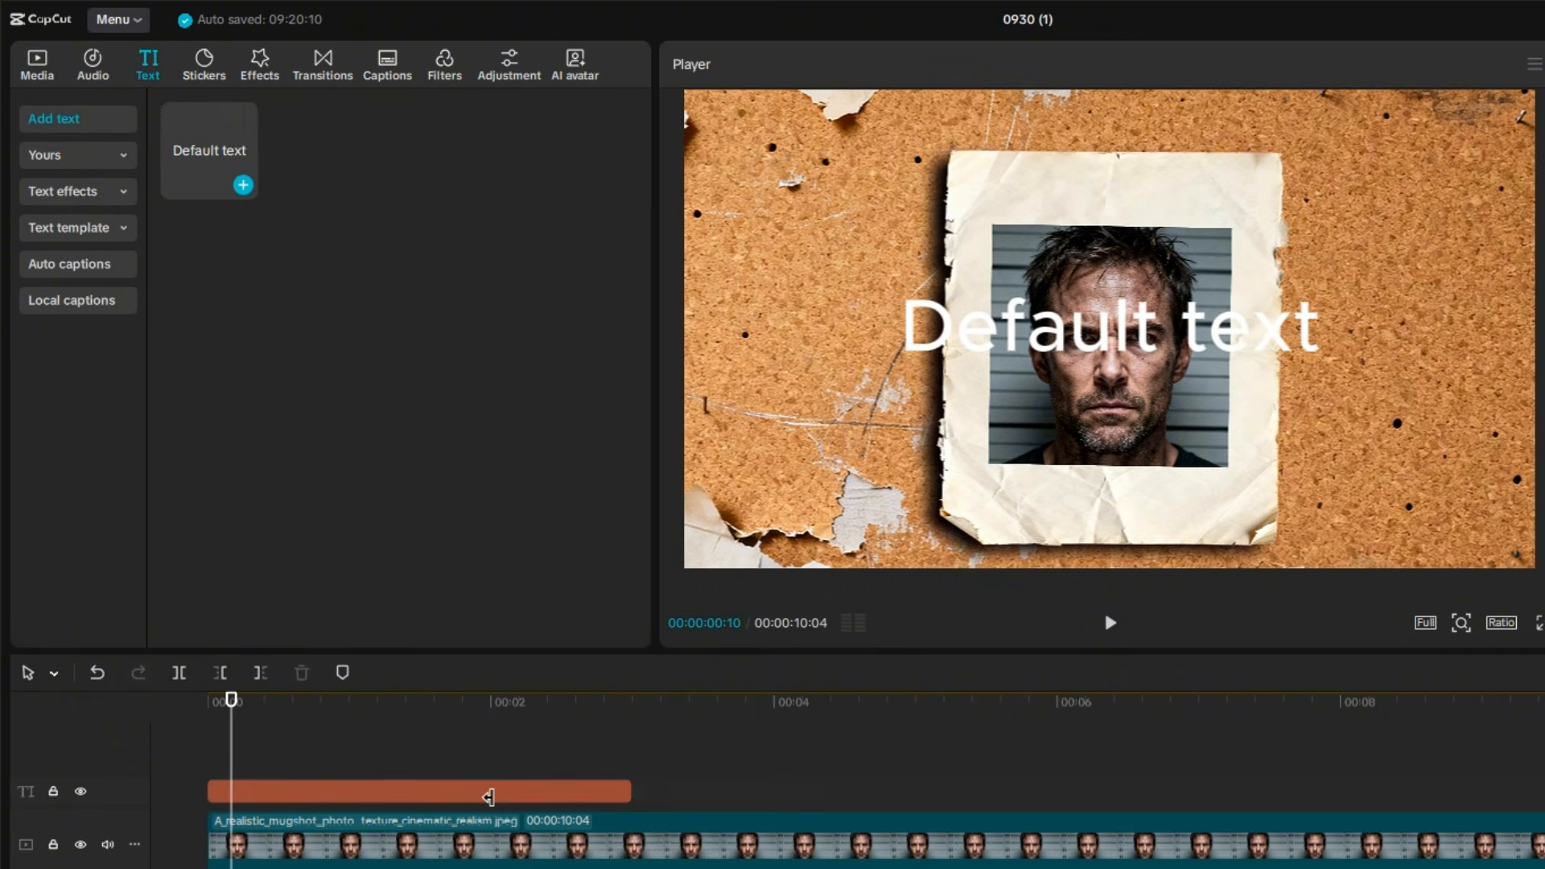
{"action": "left_click_drag", "start_coordinate": [631, 791], "coordinate": [1544, 791]}
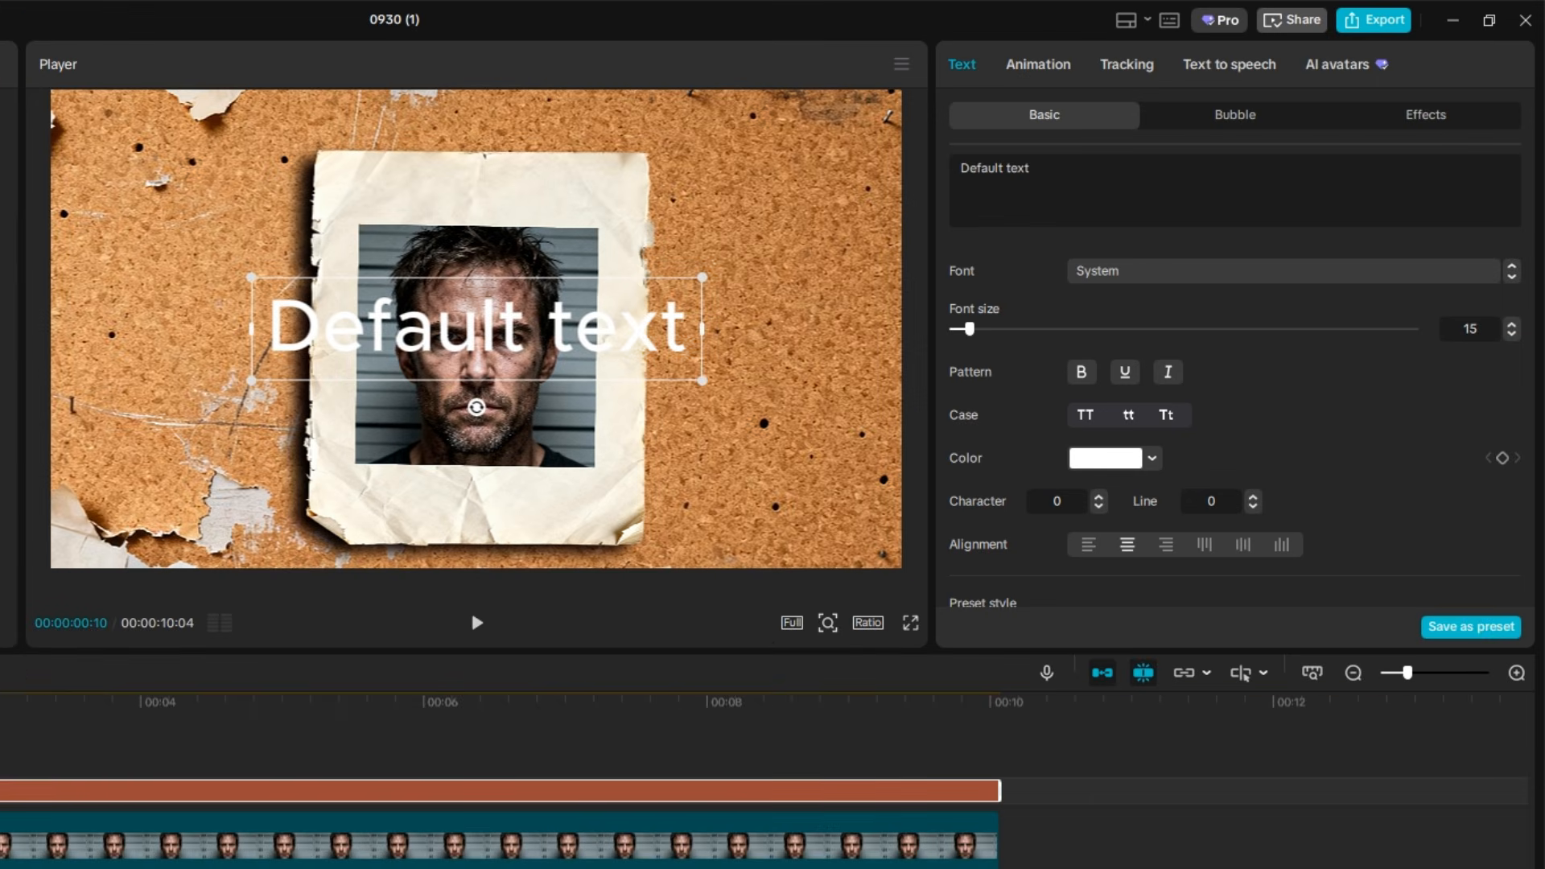
Set the text color to black and the font to League Spartan ExtraBold.
{"action": "left_click", "coordinate": [1126, 458]}
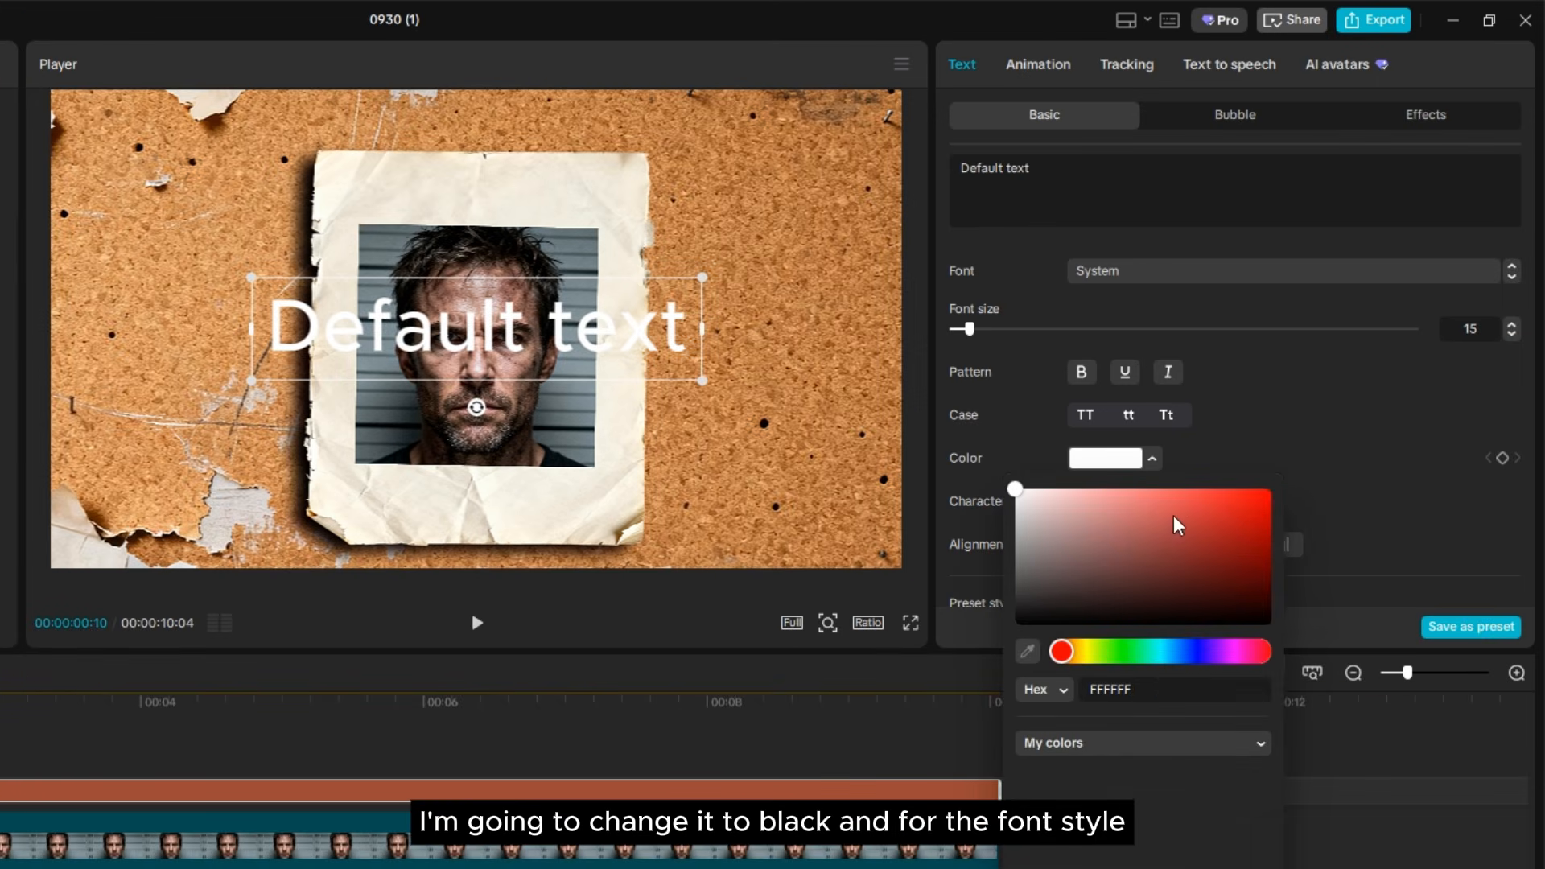
{"action": "left_click_drag", "start_coordinate": [1066, 591], "coordinate": [968, 695]}
{"action": "left_click", "coordinate": [1138, 271]}
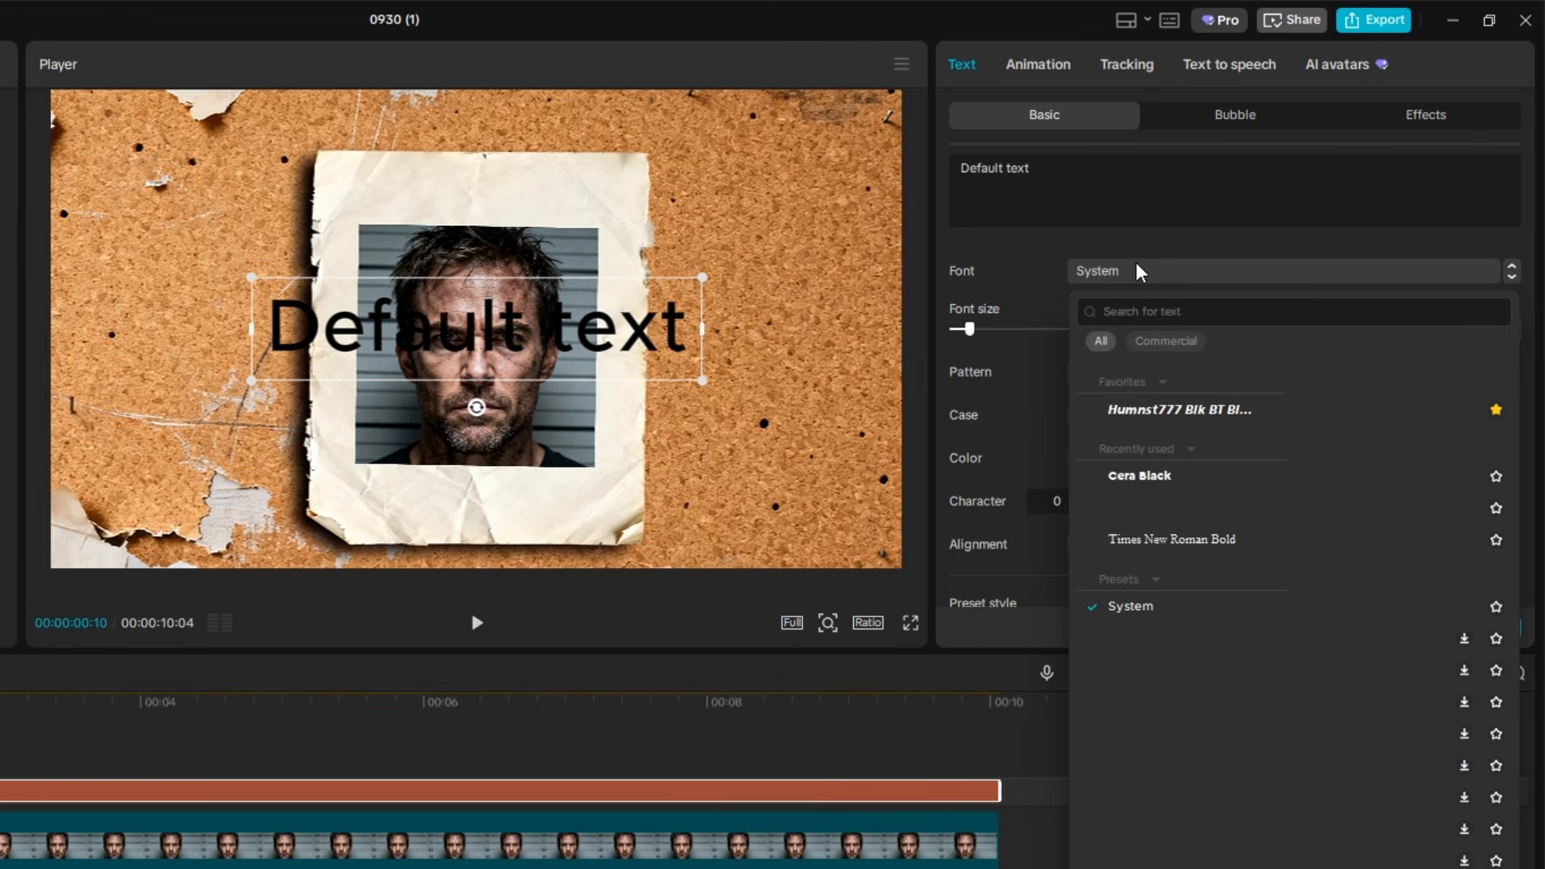
{"action": "type", "text": "league"}
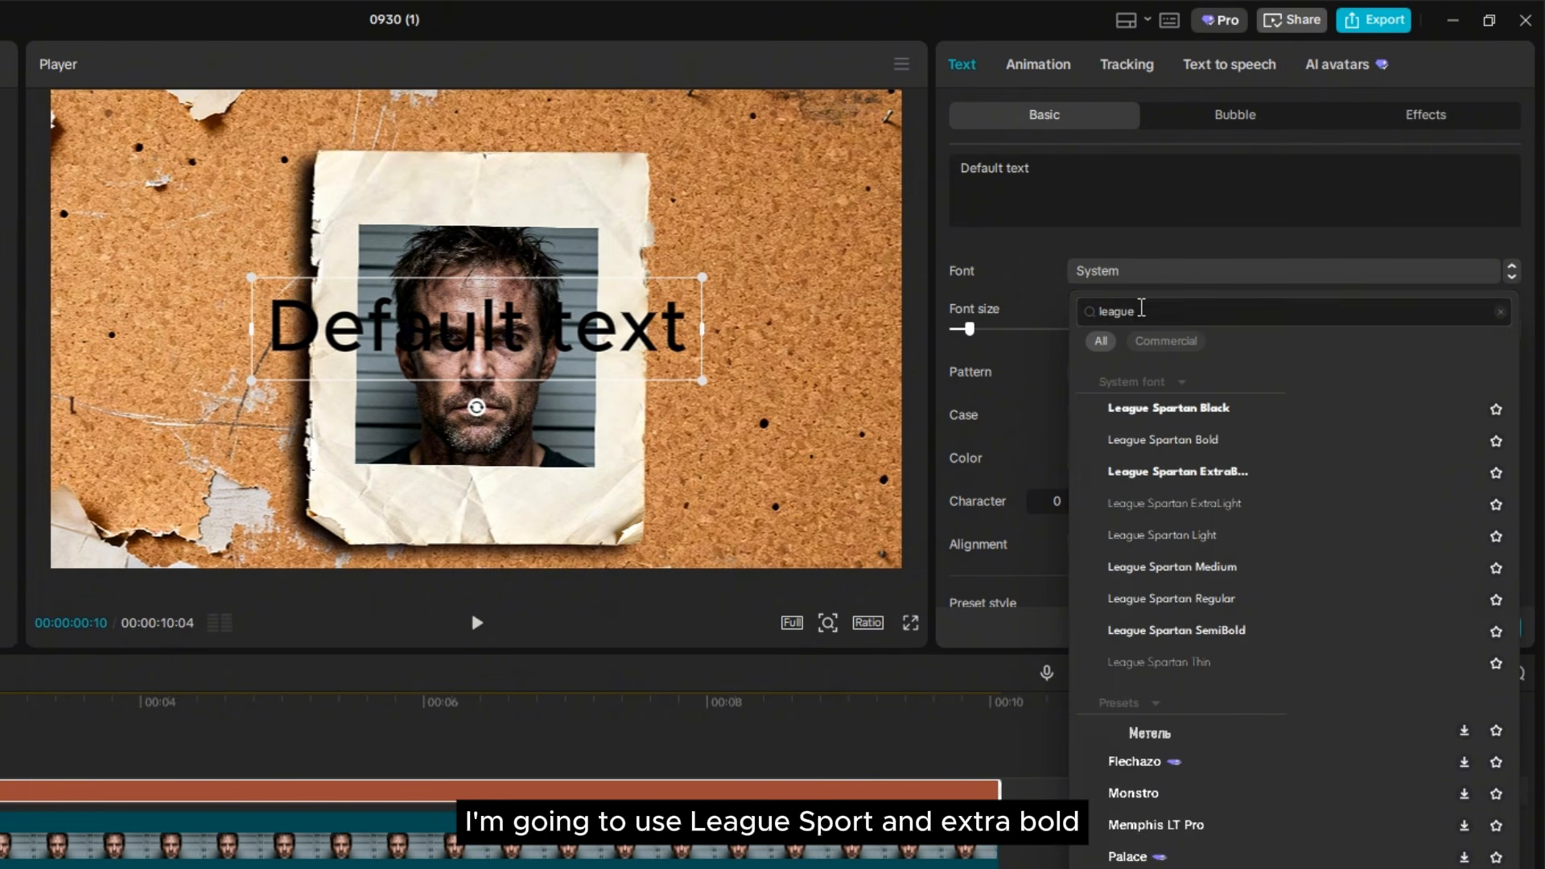
{"action": "scroll", "coordinate": [1167, 464], "scroll_direction": "down", "scroll_amount": 2}
{"action": "scroll", "coordinate": [1199, 413], "scroll_direction": "up", "scroll_amount": 2}
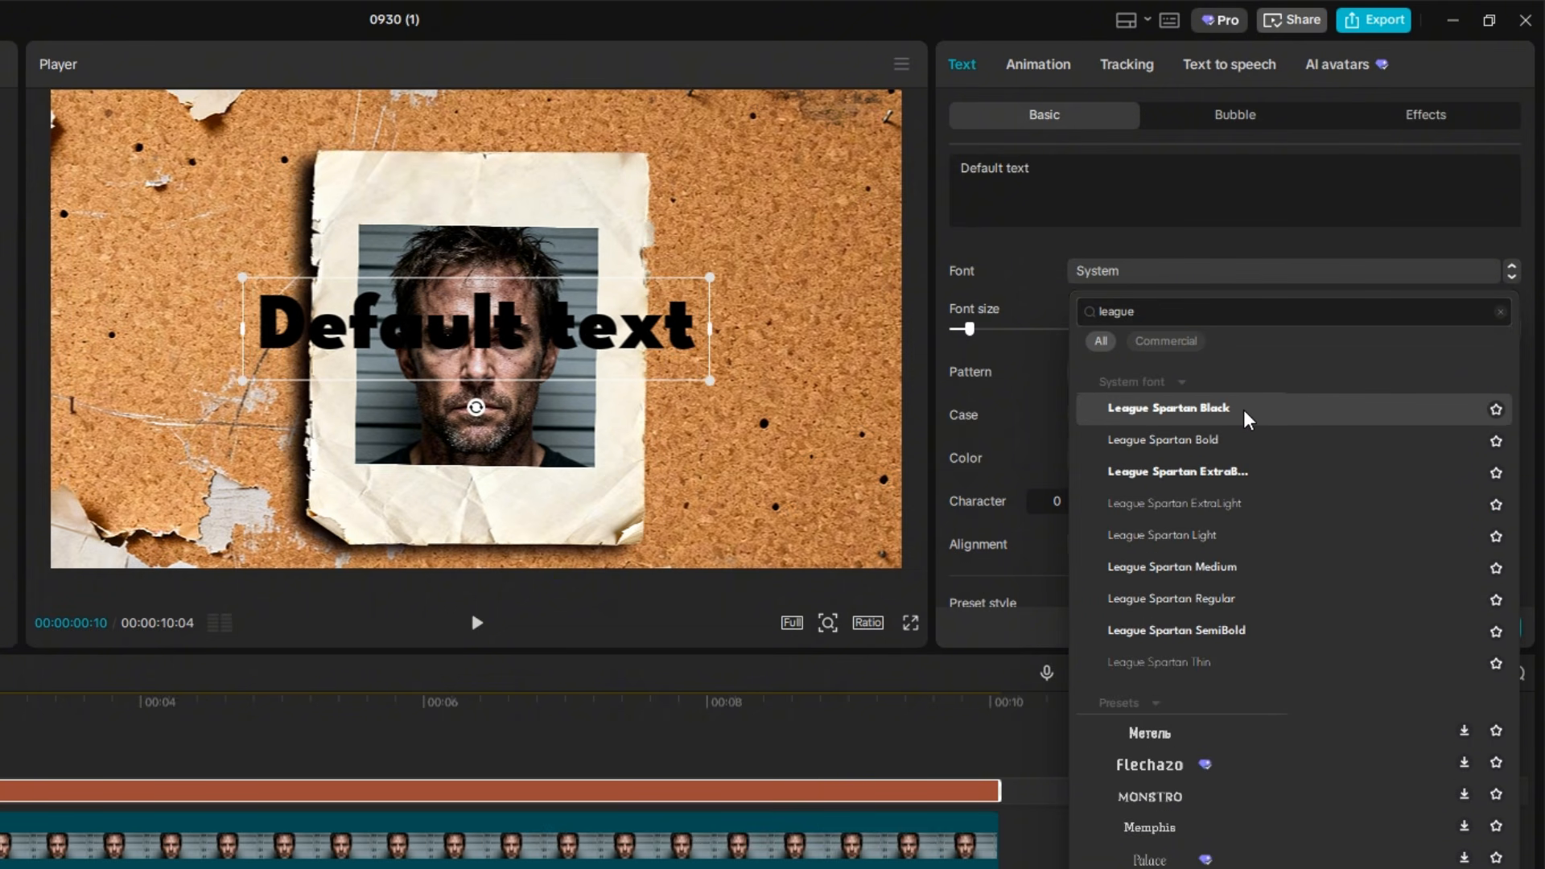
{"action": "left_click", "coordinate": [1231, 471]}
Change the text to WANTED, shrink it to about 72% scale and place it above the photo on the paper.
{"action": "left_click_drag", "start_coordinate": [1066, 175], "coordinate": [871, 185]}
{"action": "type", "text": "w"}
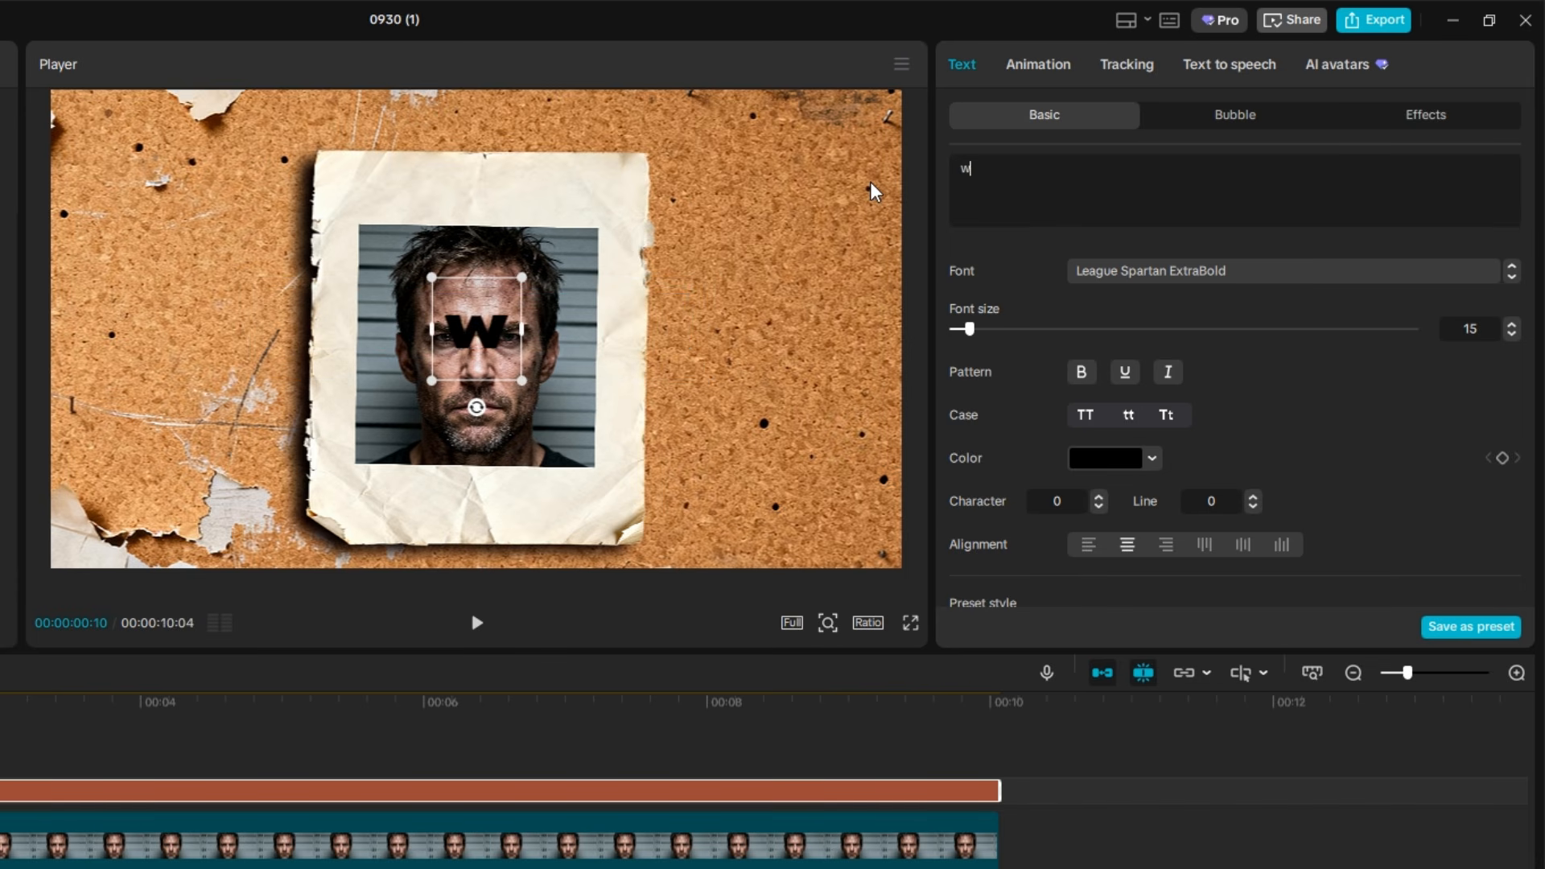
{"action": "key", "text": "BackSpace"}
{"action": "type", "text": "WANTED"}
{"action": "left_click_drag", "start_coordinate": [659, 382], "coordinate": [605, 366]}
{"action": "left_click_drag", "start_coordinate": [551, 342], "coordinate": [551, 216]}
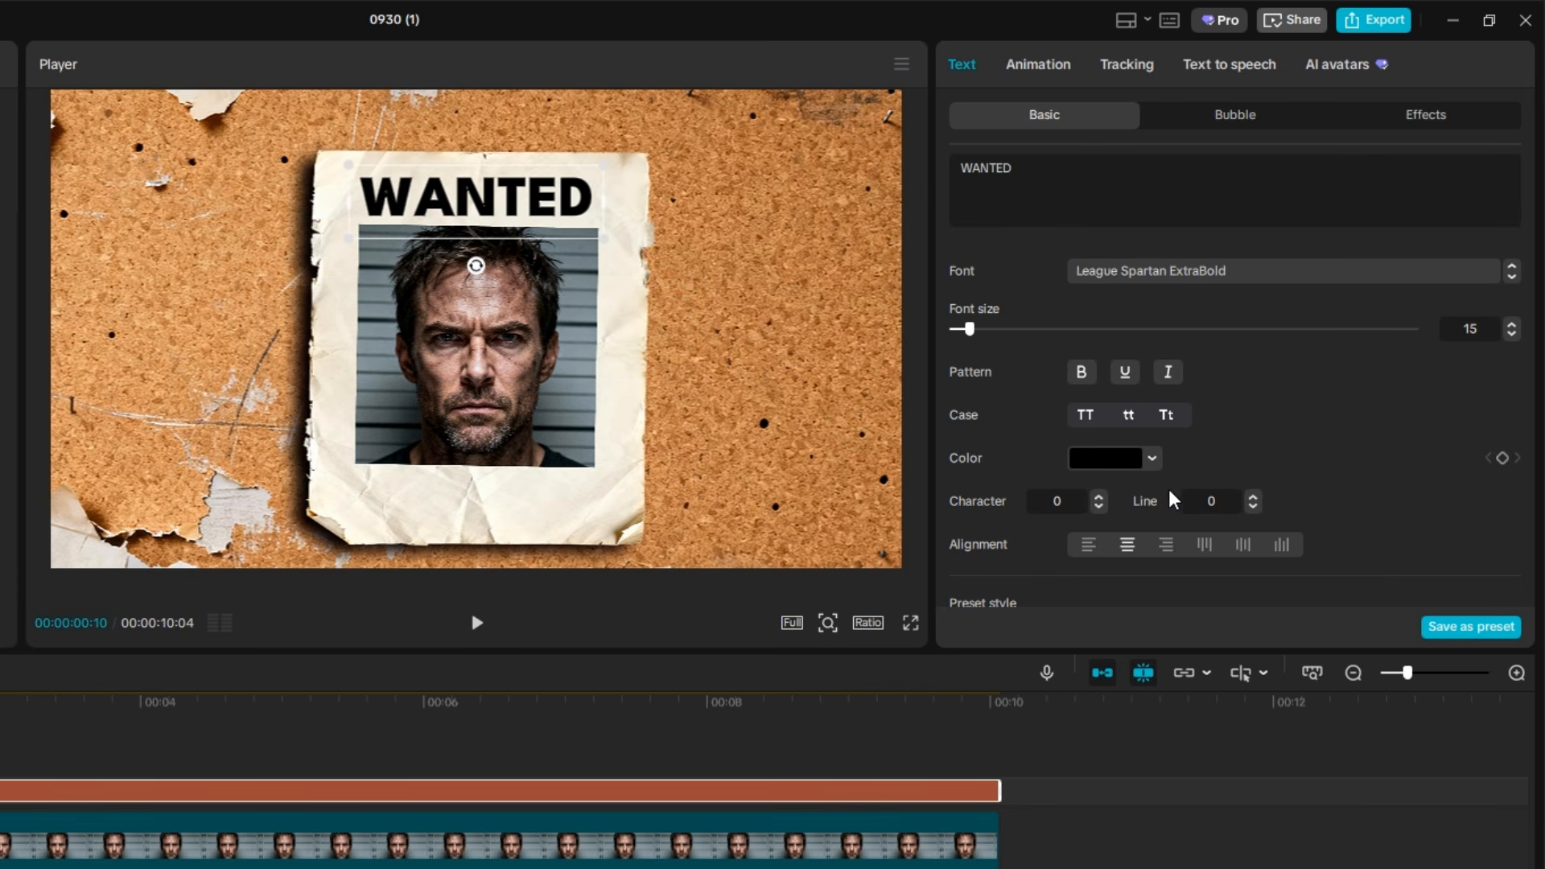
Tilt the WANTED title slightly clockwise to line up with the photo and adjust its fit at the paper's upper edge.
{"action": "scroll", "coordinate": [1190, 515], "scroll_direction": "down", "scroll_amount": 5}
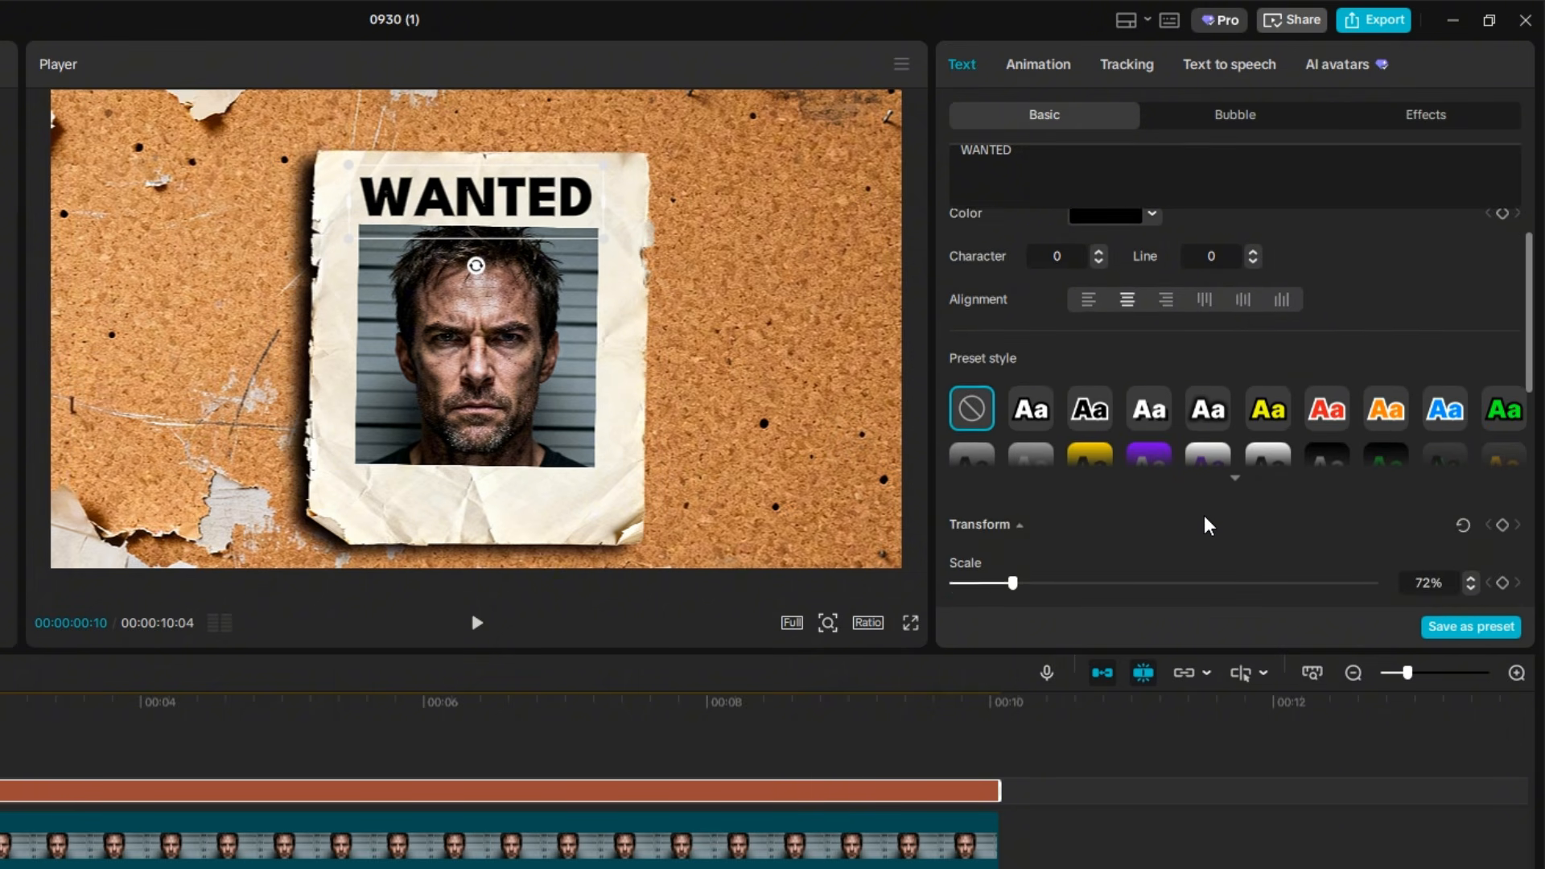
{"action": "scroll", "coordinate": [1191, 525], "scroll_direction": "down", "scroll_amount": 2}
{"action": "left_click", "coordinate": [1154, 335]}
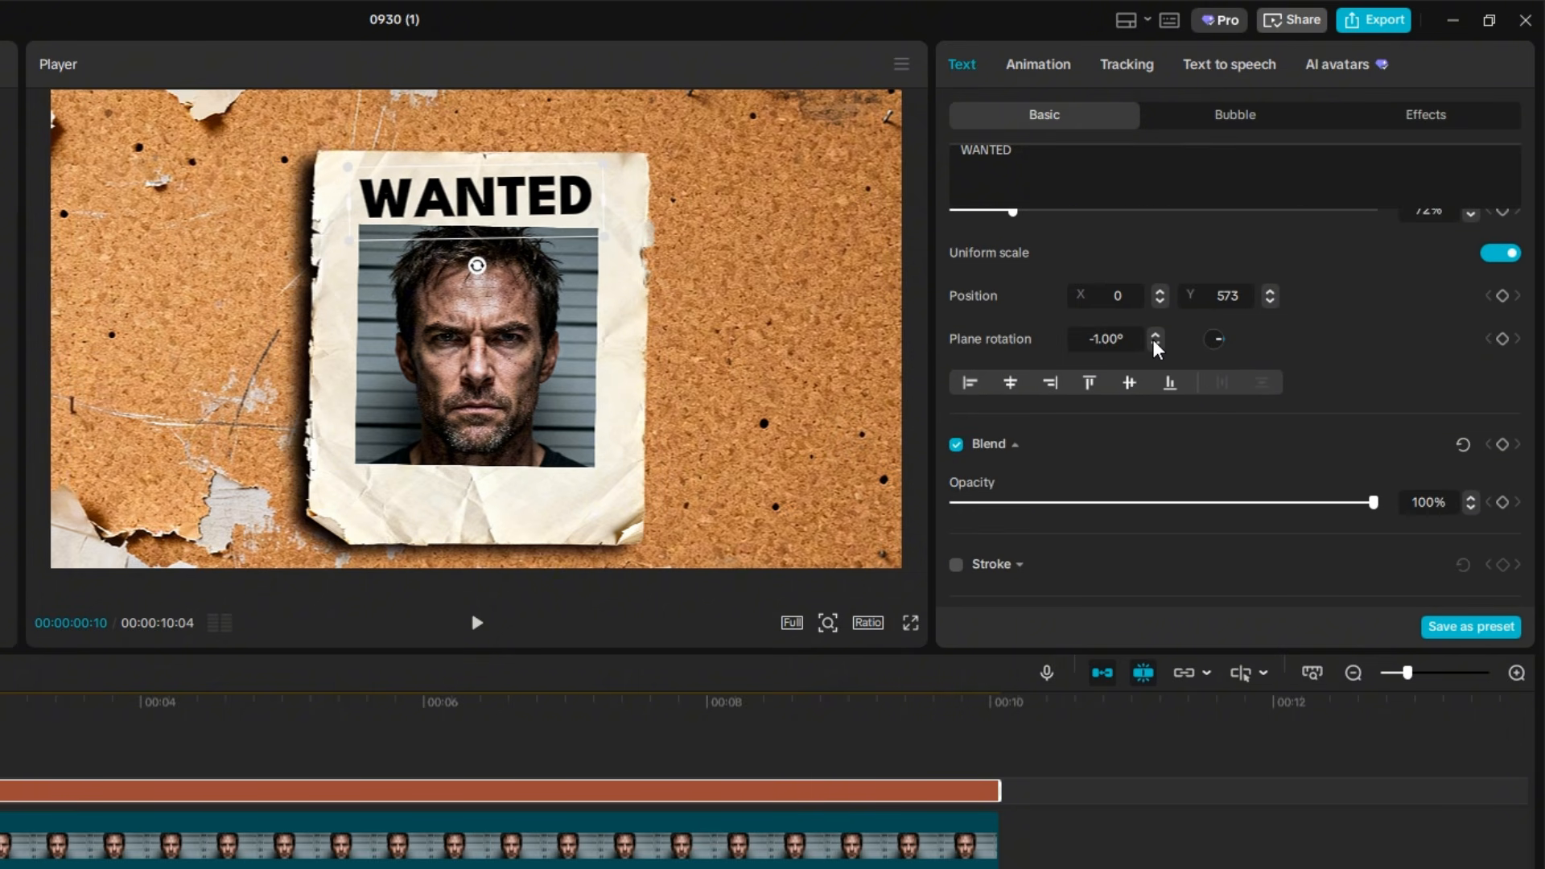
{"action": "left_click_drag", "start_coordinate": [493, 211], "coordinate": [552, 210]}
{"action": "left_click", "coordinate": [690, 254]}
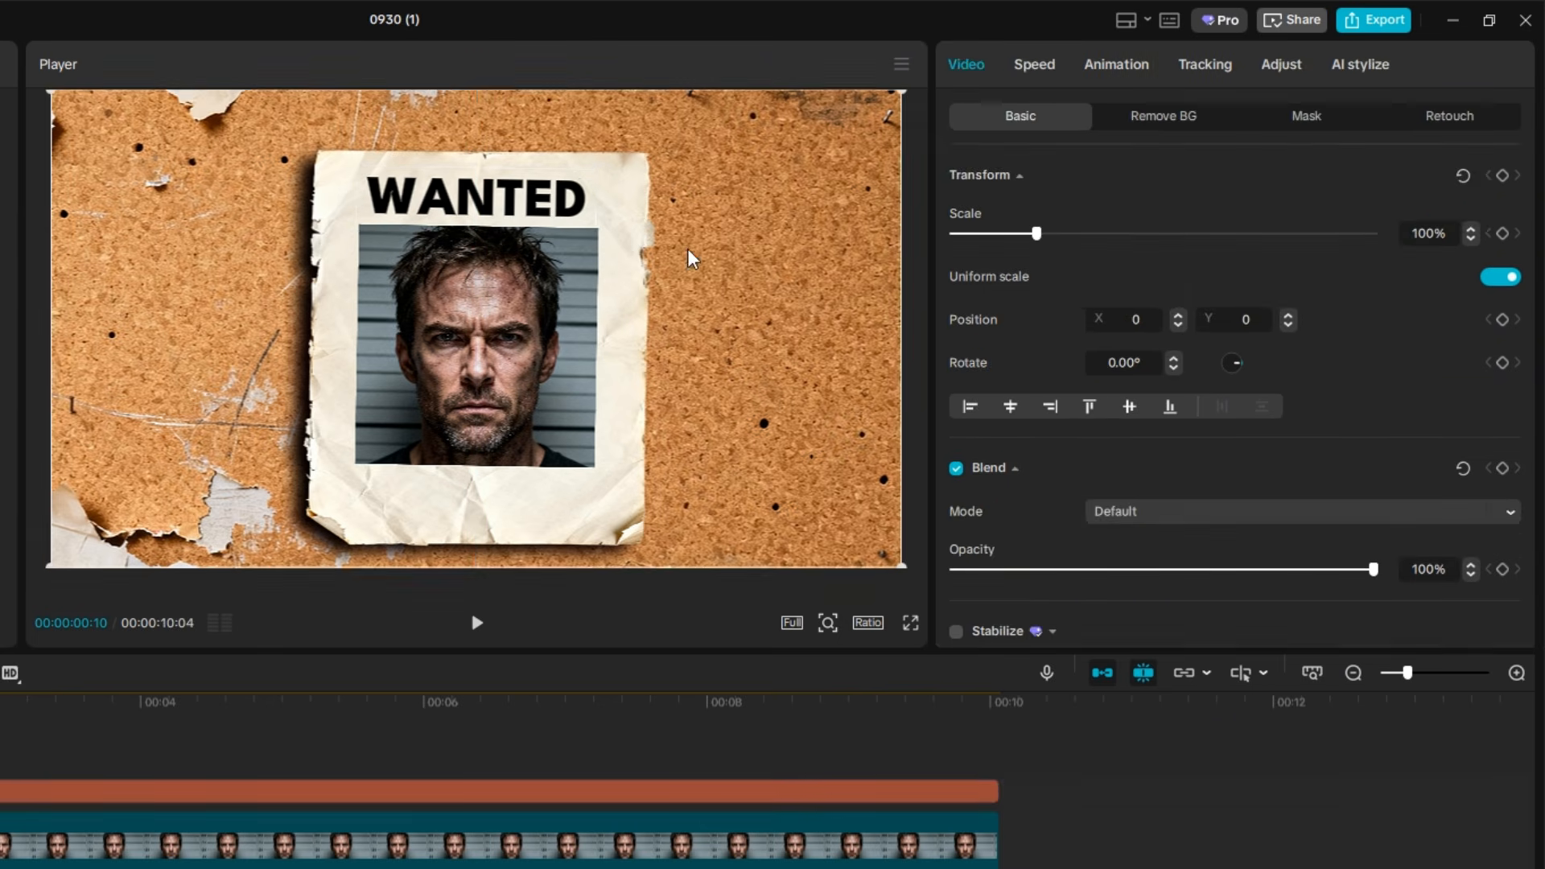
{"action": "left_click", "coordinate": [566, 791]}
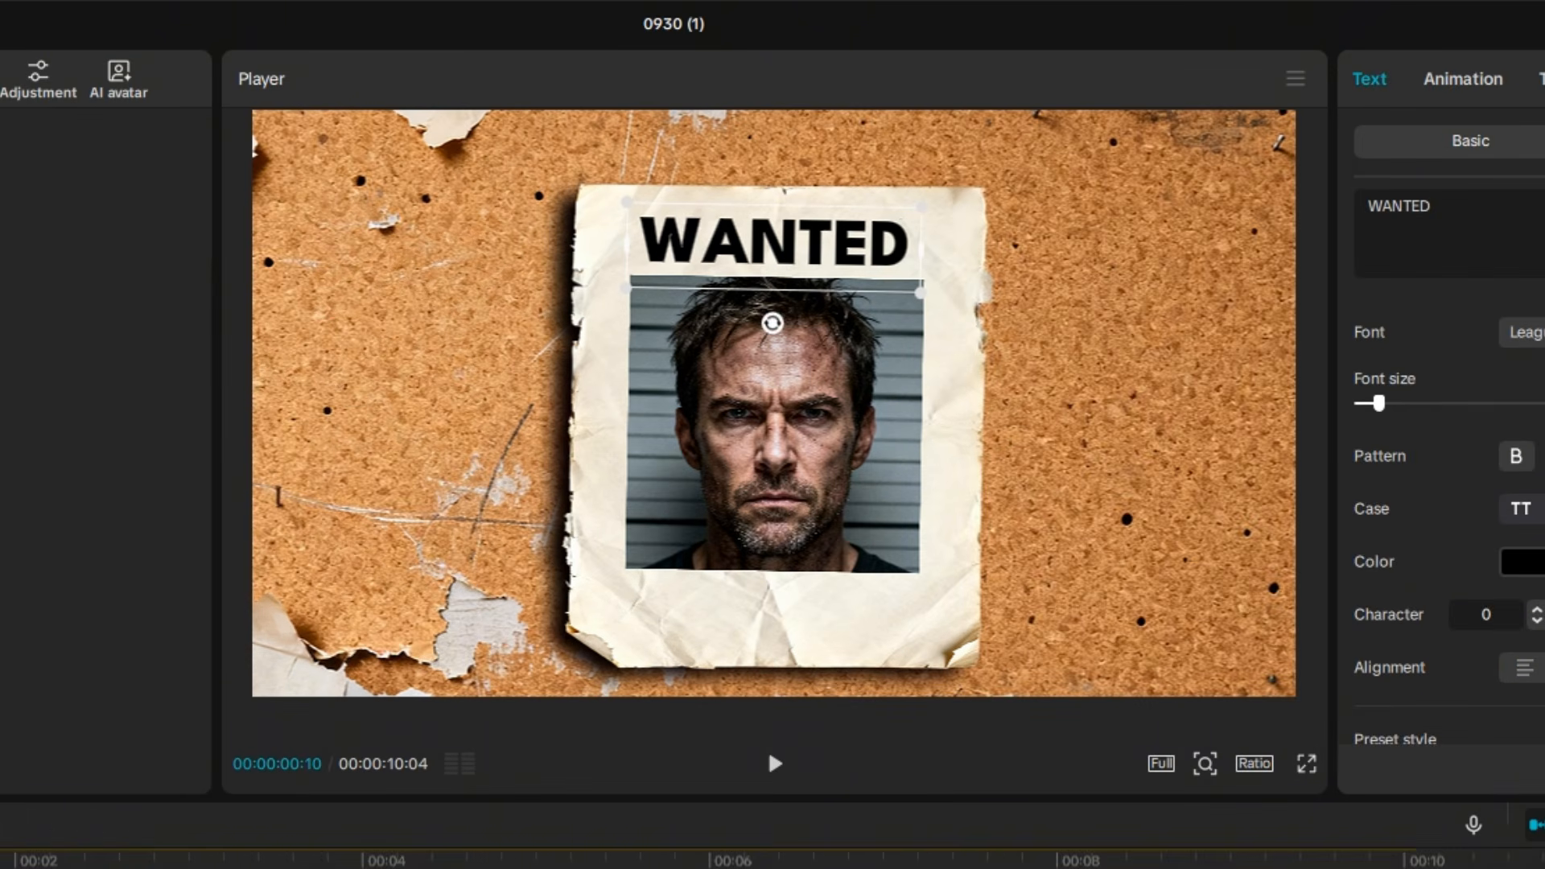
Add a second default text layer spanning the whole project and fit it on one line below the photo.
{"action": "left_click", "coordinate": [0, 865]}
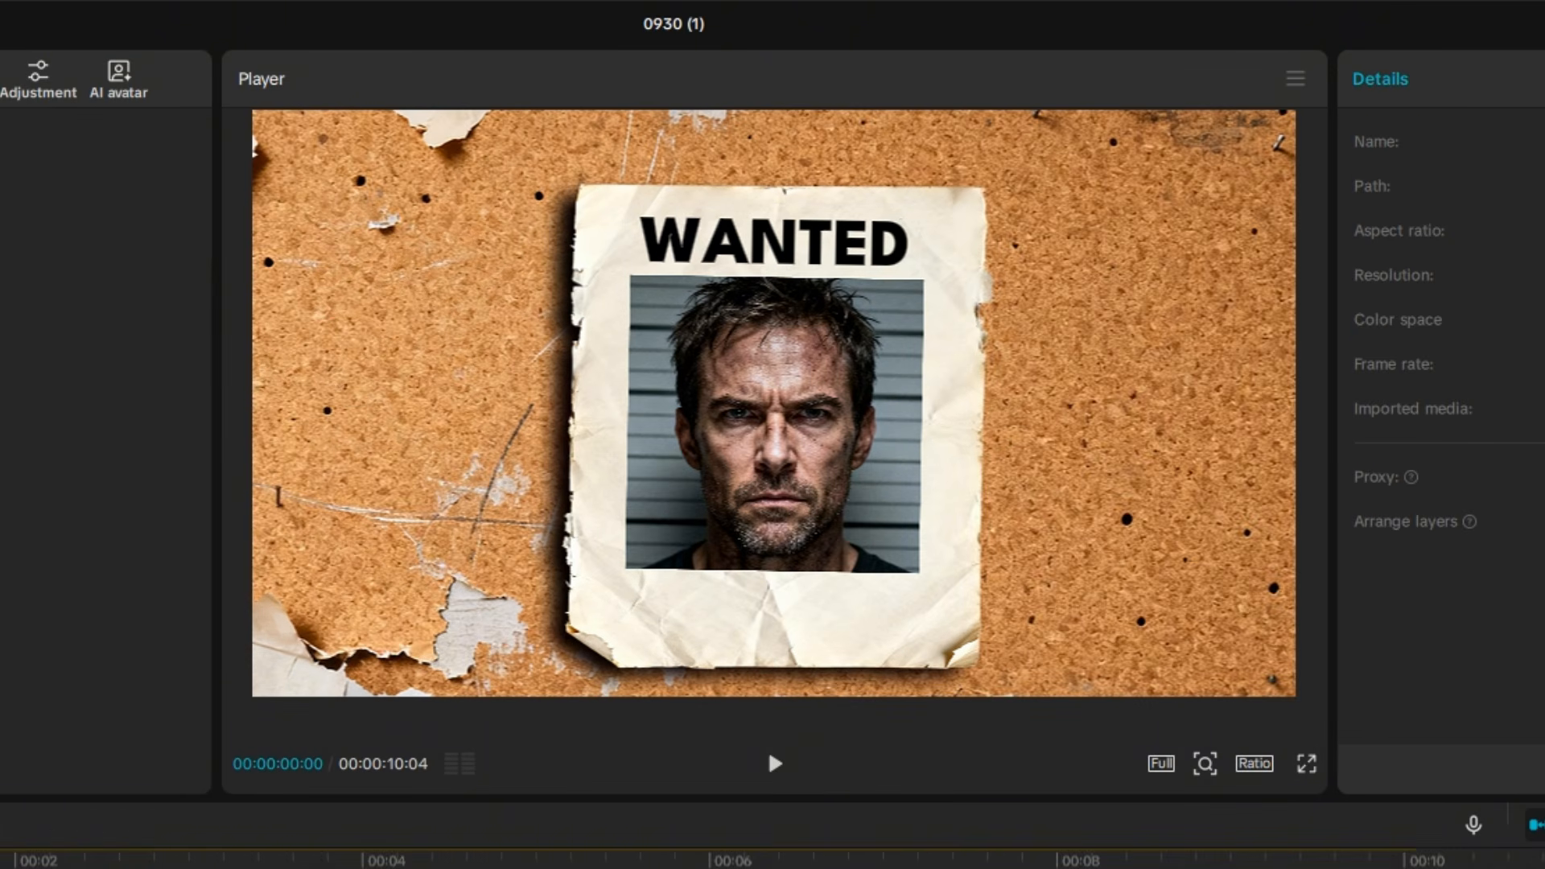
{"action": "left_click_drag", "start_coordinate": [0, 242], "coordinate": [708, 868]}
{"action": "left_click_drag", "start_coordinate": [188, 868], "coordinate": [1428, 868]}
{"action": "left_click_drag", "start_coordinate": [1035, 410], "coordinate": [1031, 517]}
{"action": "left_click_drag", "start_coordinate": [1035, 625], "coordinate": [892, 564]}
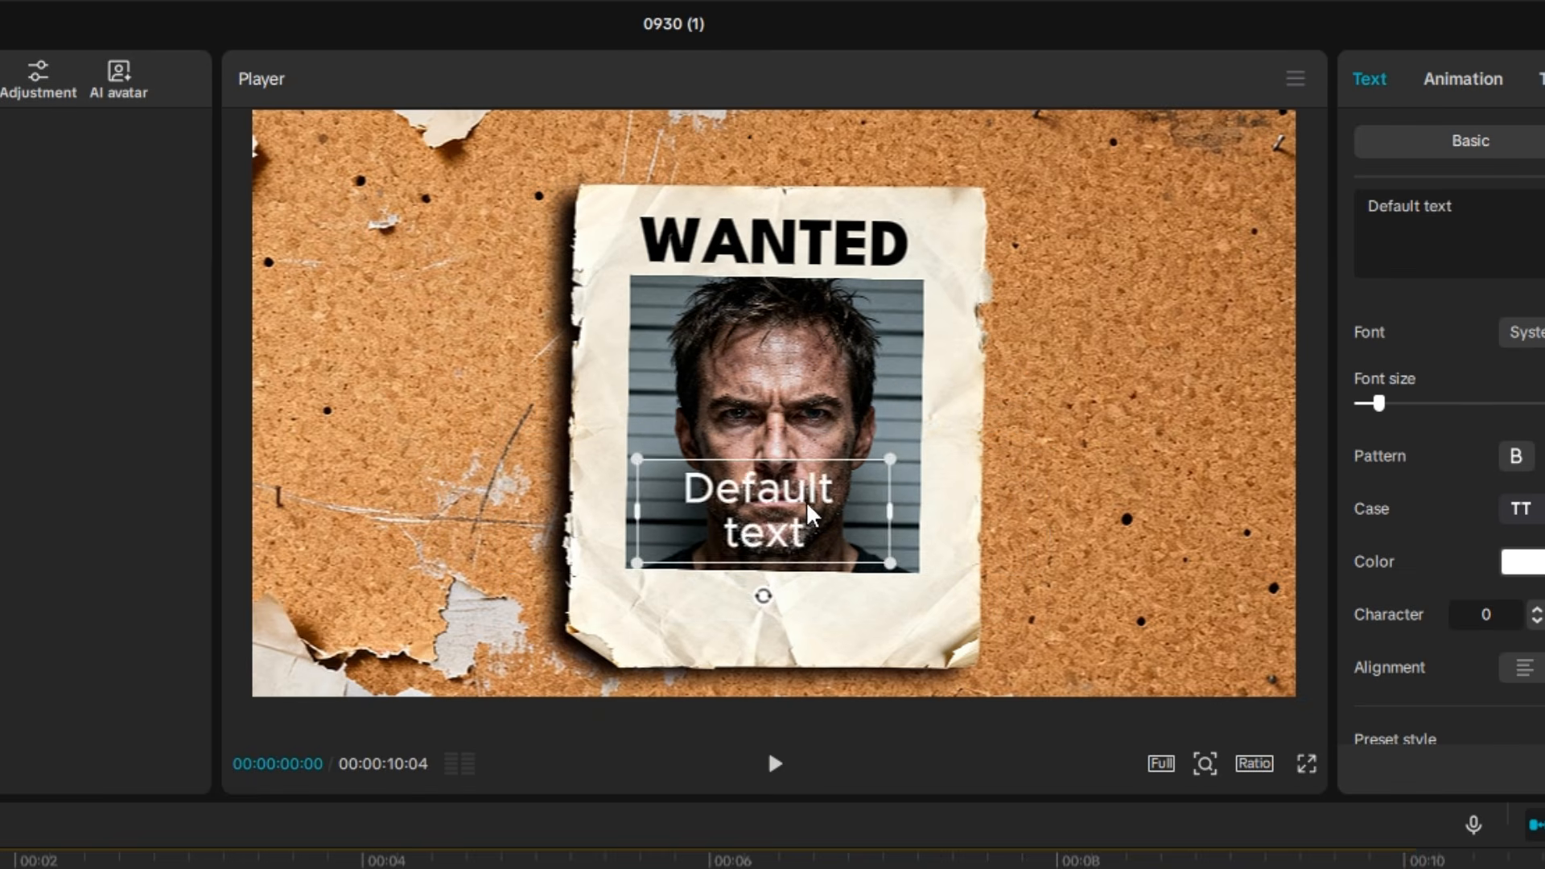
{"action": "left_click_drag", "start_coordinate": [809, 511], "coordinate": [807, 605]}
{"action": "left_click_drag", "start_coordinate": [885, 668], "coordinate": [829, 603]}
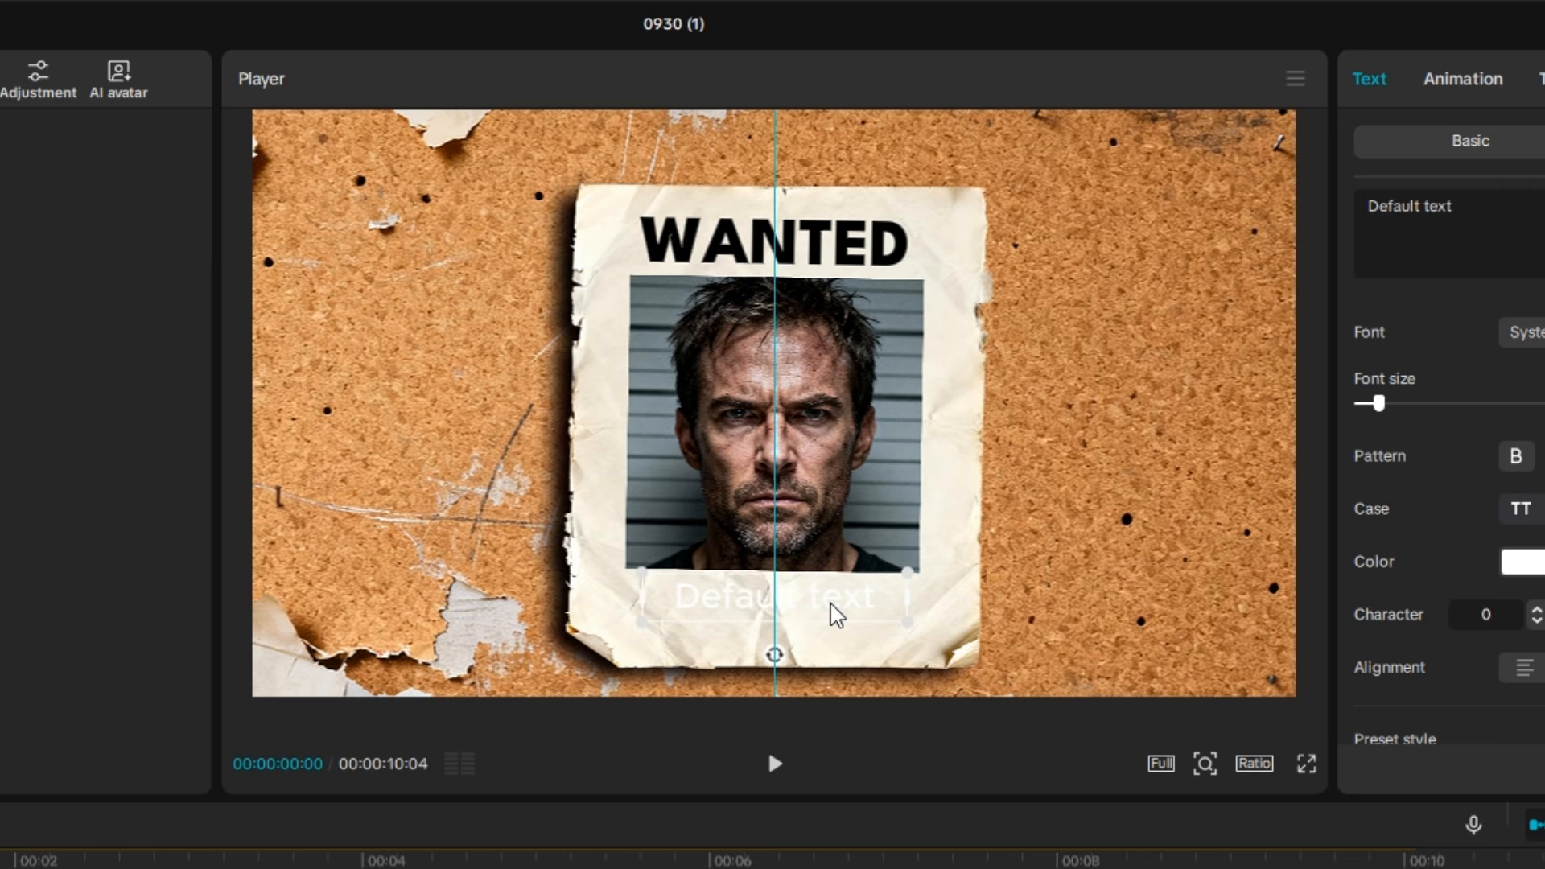
Make the second text black and give it the same League Spartan font as the WANTED title.
{"action": "left_click", "coordinate": [1481, 219]}
{"action": "left_click", "coordinate": [1522, 561]}
{"action": "left_click", "coordinate": [1543, 868]}
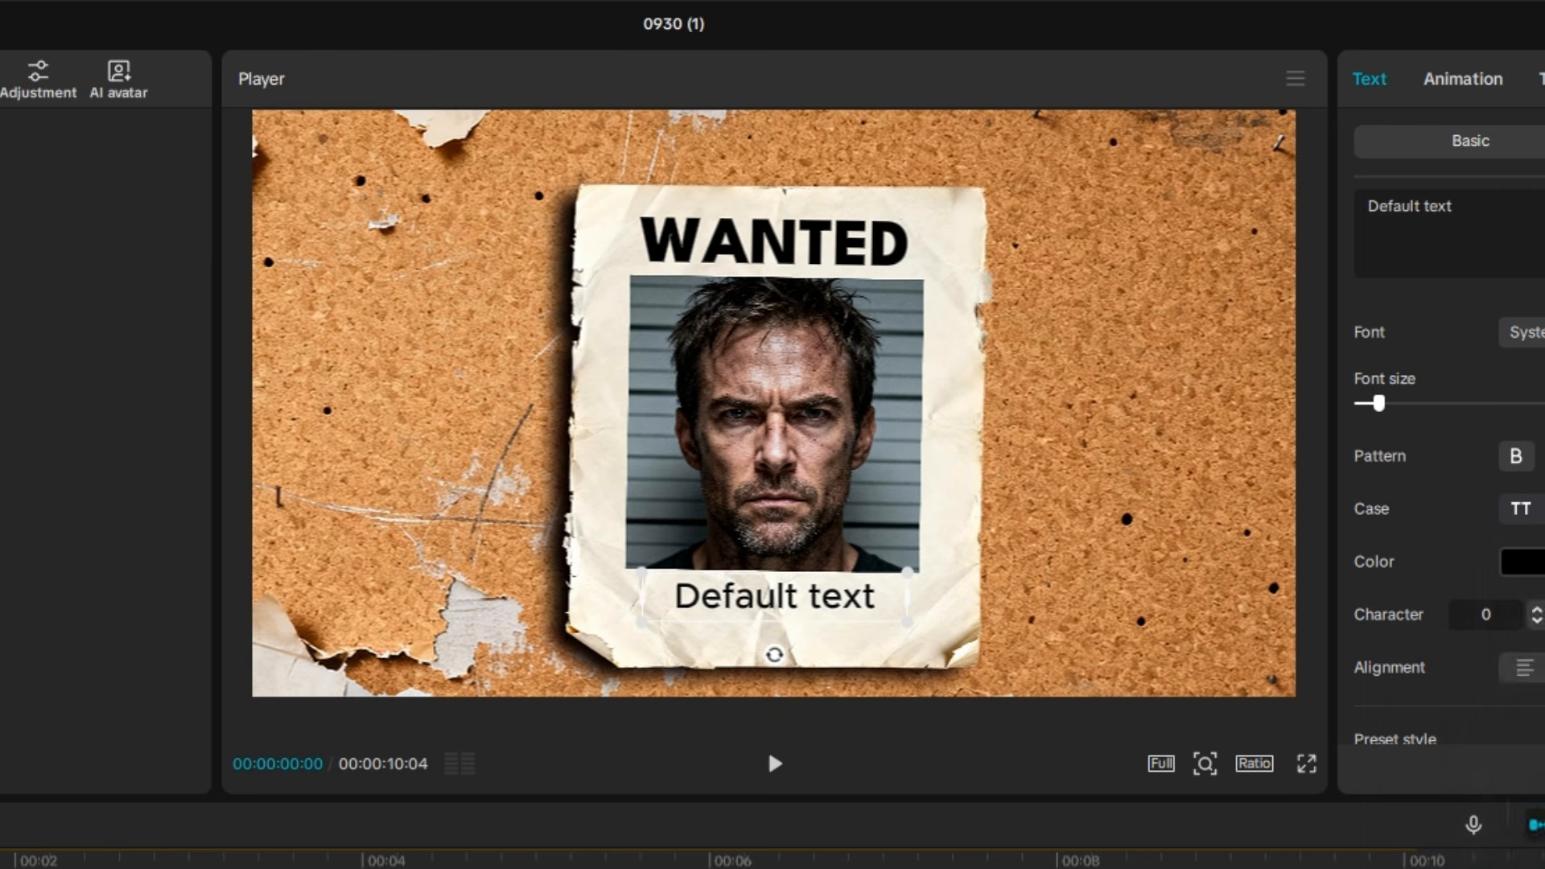
{"action": "left_click", "coordinate": [1544, 332]}
{"action": "left_click", "coordinate": [1544, 584]}
Replace the second text with the wanted man's full name and nickname in uppercase, sized to fit on one line.
{"action": "left_click", "coordinate": [1485, 225]}
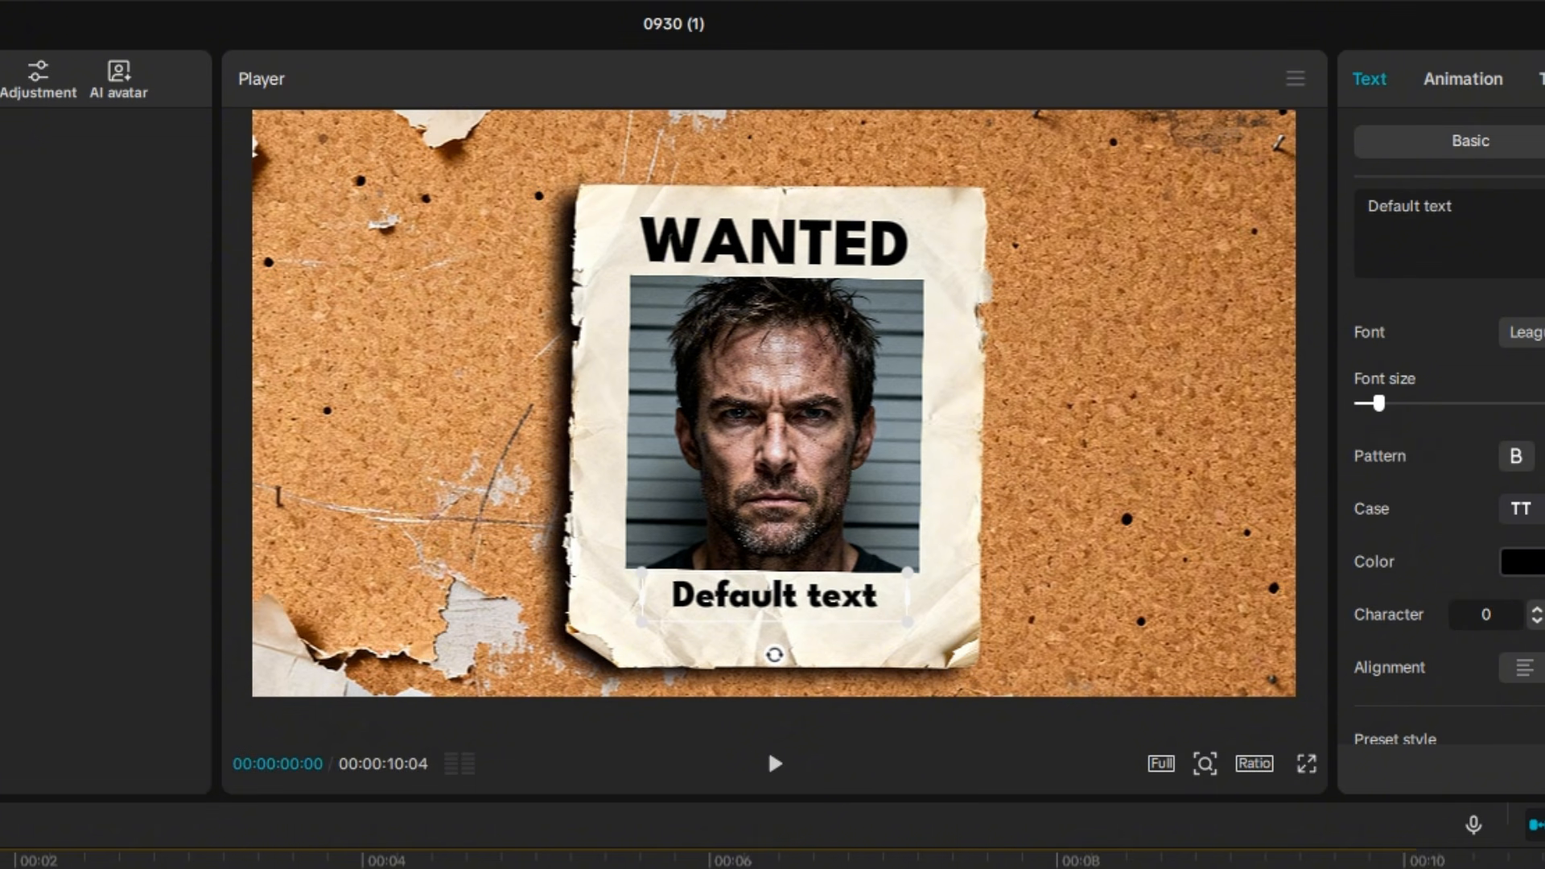
{"action": "key", "text": "ctrl+a"}
{"action": "type", "text": "Jack \"Iron Fist\" Malone"}
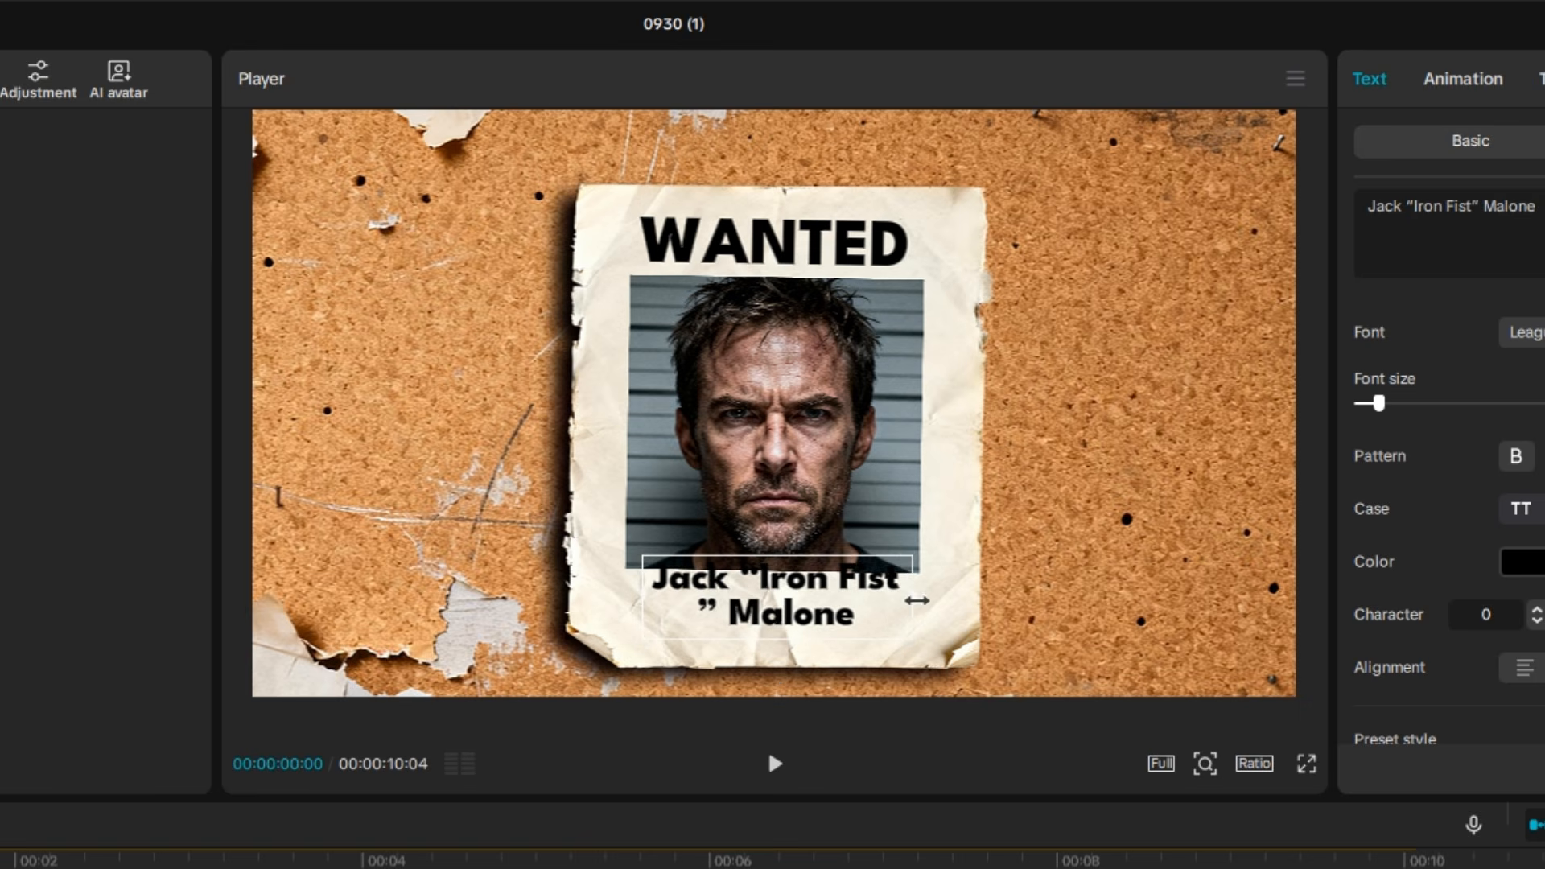
{"action": "mouse_move", "coordinate": [914, 595]}
{"action": "left_mouse_down"}
{"action": "mouse_move", "coordinate": [1146, 595]}
{"action": "mouse_move", "coordinate": [878, 597]}
{"action": "mouse_move", "coordinate": [967, 595]}
{"action": "mouse_move", "coordinate": [904, 607]}
{"action": "left_mouse_up"}
{"action": "left_click", "coordinate": [1506, 510]}
Tilt the name text slightly clockwise and move it closer to the photo's lower edge.
{"action": "scroll", "coordinate": [1448, 499], "scroll_direction": "down", "scroll_amount": 7}
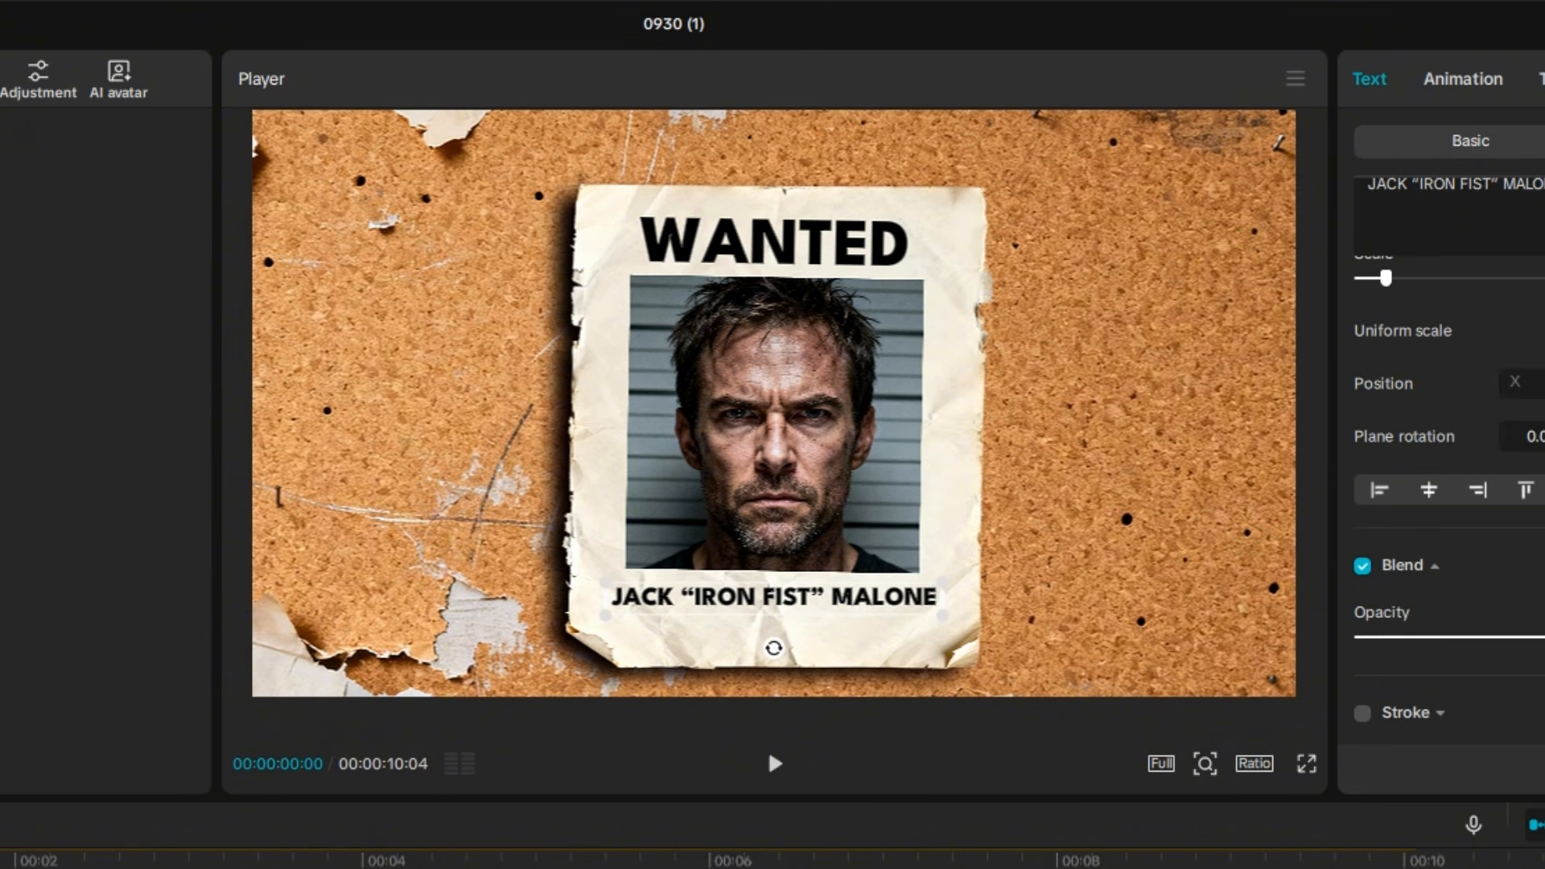
{"action": "left_click", "coordinate": [1544, 432]}
{"action": "scroll", "coordinate": [828, 604], "scroll_direction": "up", "scroll_amount": 5}
{"action": "left_click_drag", "start_coordinate": [834, 545], "coordinate": [834, 371]}
{"action": "left_click_drag", "start_coordinate": [961, 538], "coordinate": [955, 531]}
{"action": "left_click", "coordinate": [1107, 424]}
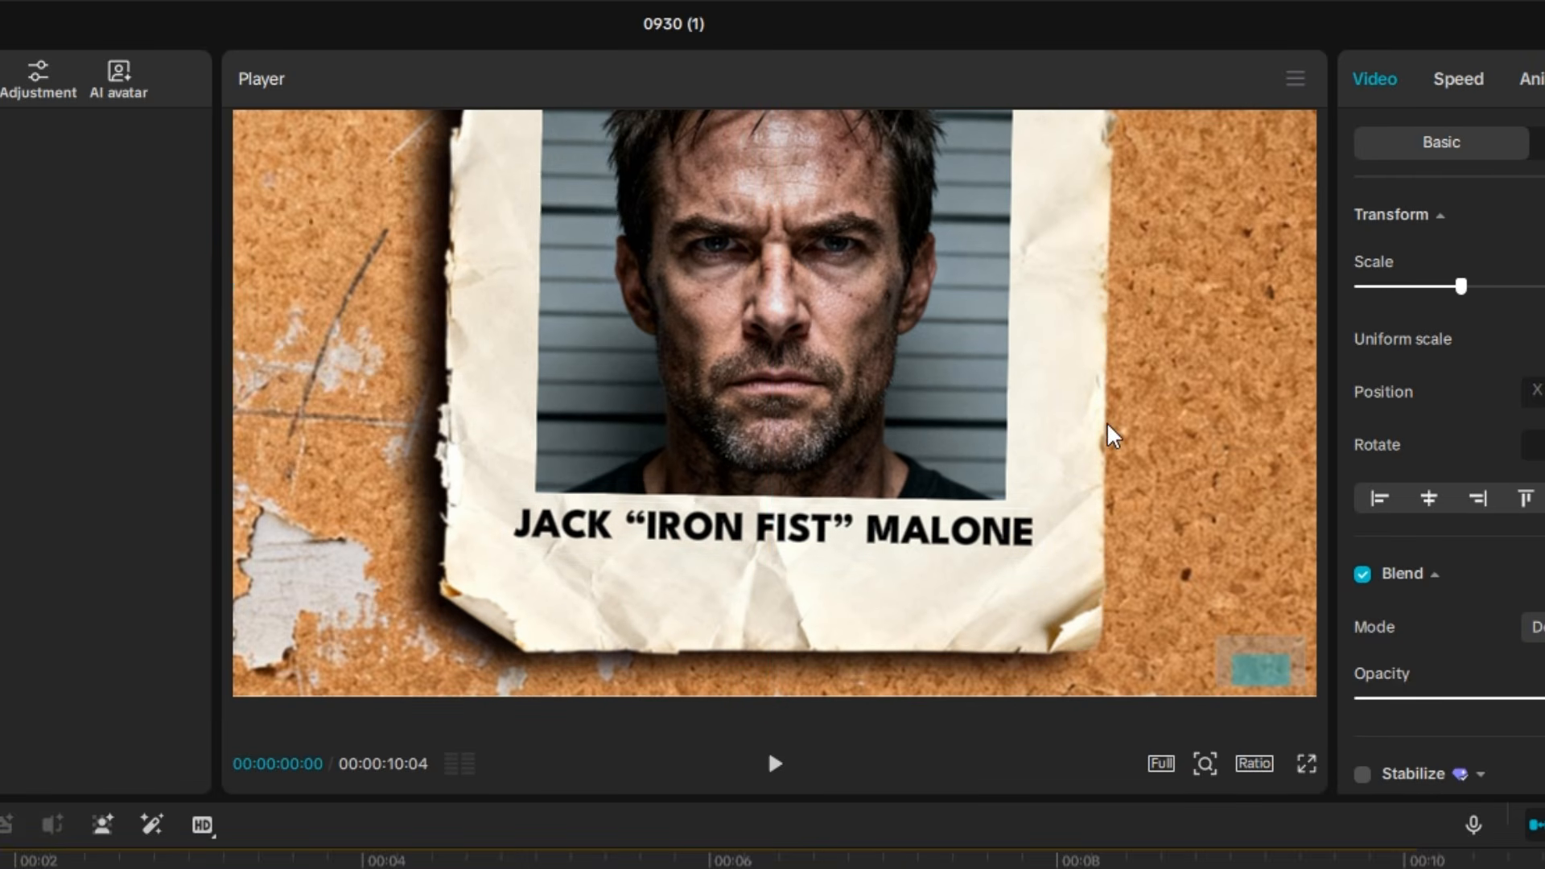
{"action": "scroll", "coordinate": [1100, 427], "scroll_direction": "down", "scroll_amount": 5}
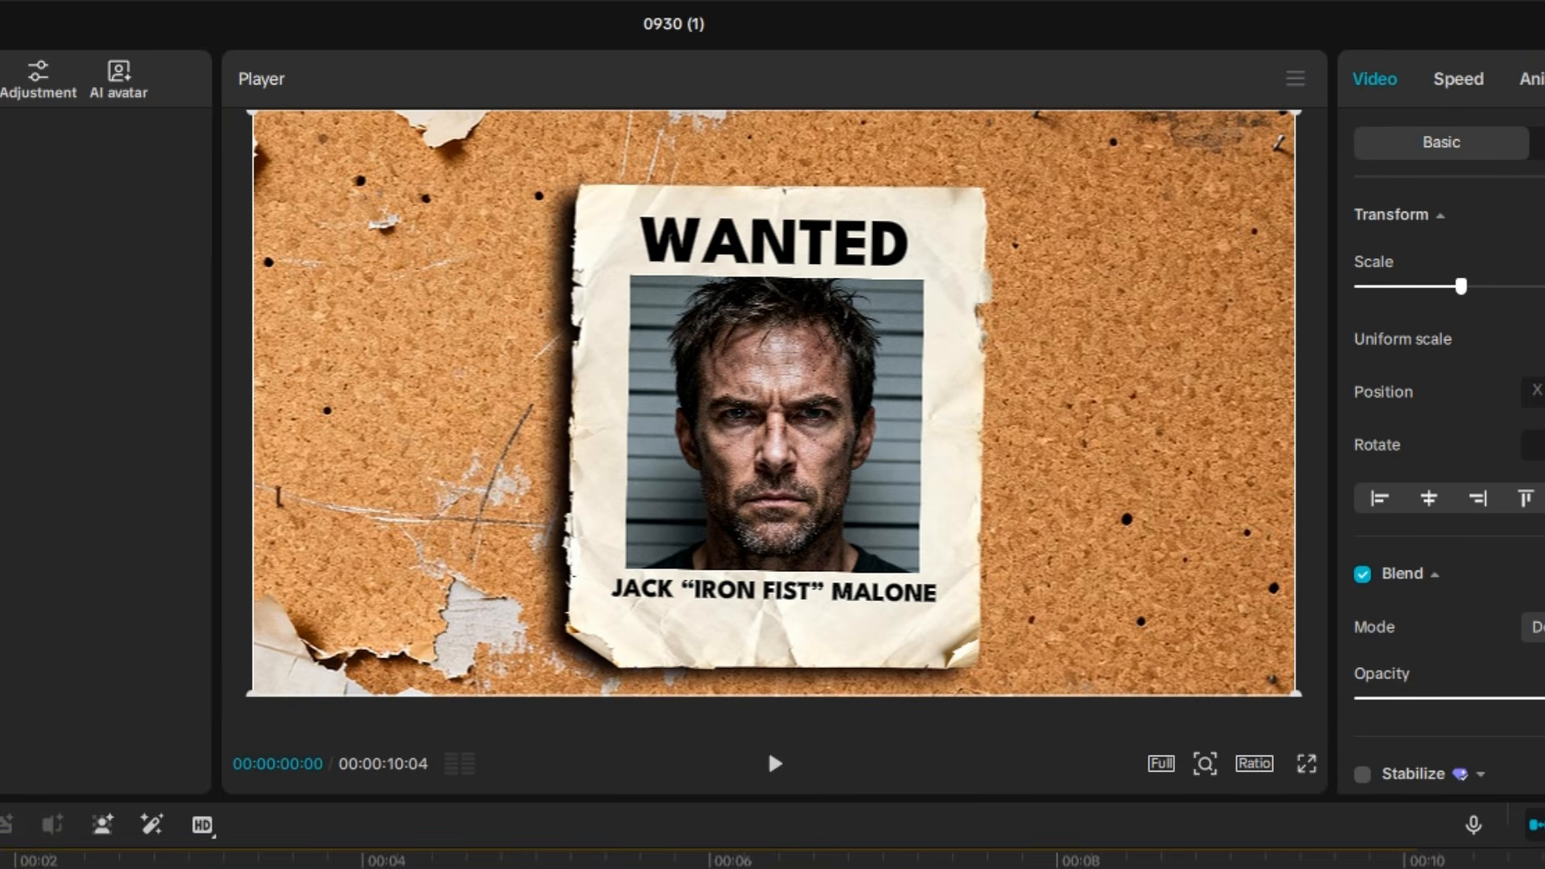
Add a third default text layer, shrink it and place it just below the wanted man's name.
{"action": "left_click", "coordinate": [774, 592]}
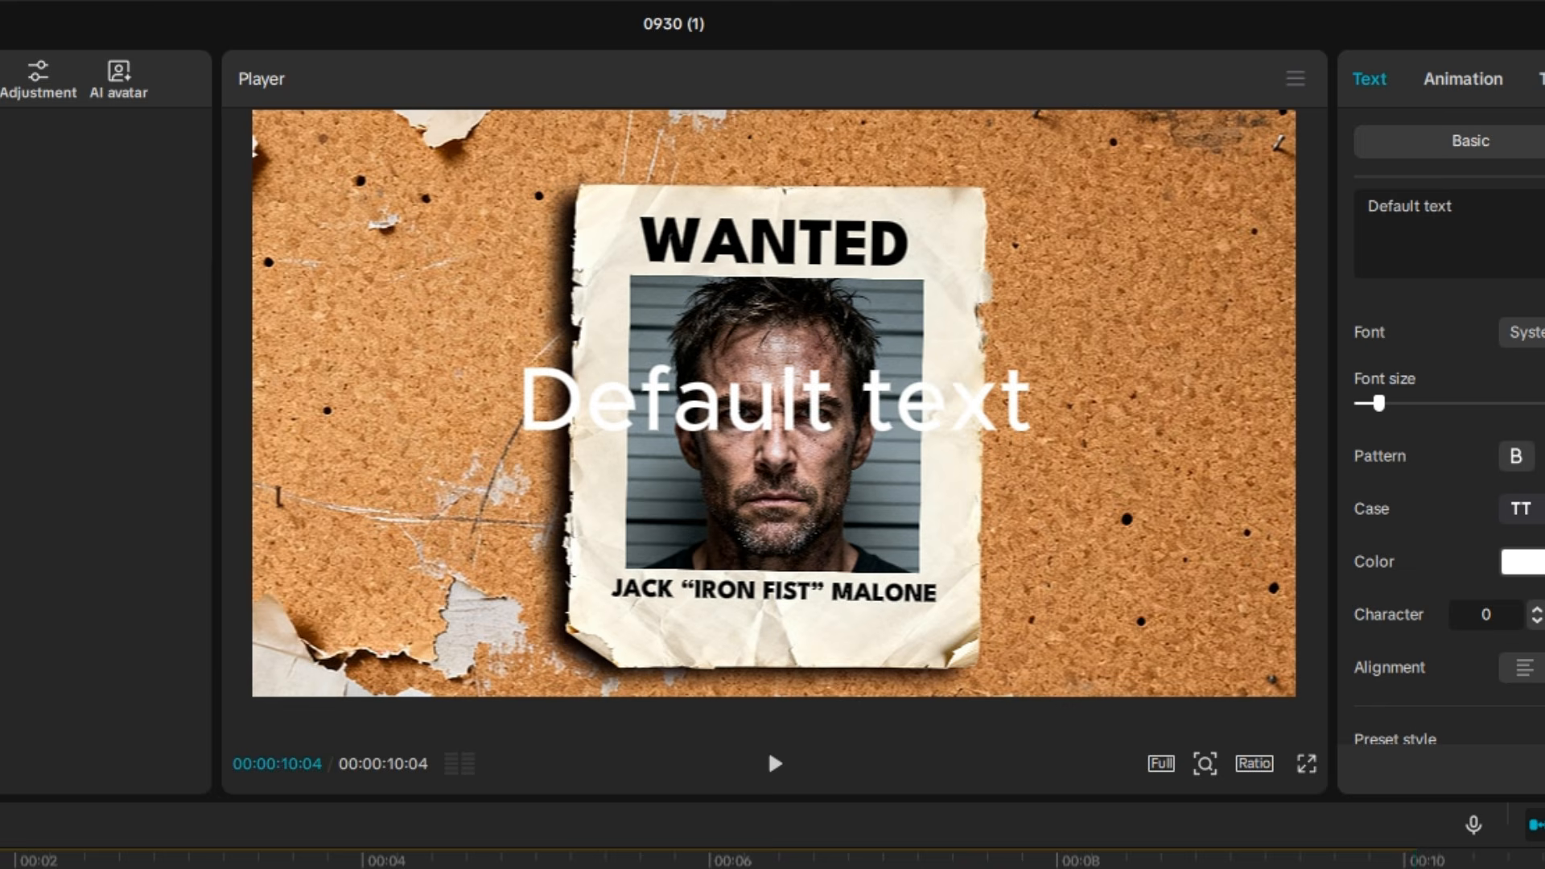
{"action": "left_click_drag", "start_coordinate": [1055, 465], "coordinate": [888, 430]}
{"action": "left_click_drag", "start_coordinate": [786, 396], "coordinate": [780, 608]}
{"action": "left_click_drag", "start_coordinate": [884, 616], "coordinate": [874, 617]}
Make the third text black, set its font to League Spartan, and widen its box to fit on one line.
{"action": "left_click", "coordinate": [1523, 562]}
{"action": "left_click_drag", "start_coordinate": [1434, 599], "coordinate": [1171, 843]}
{"action": "left_click", "coordinate": [1526, 333]}
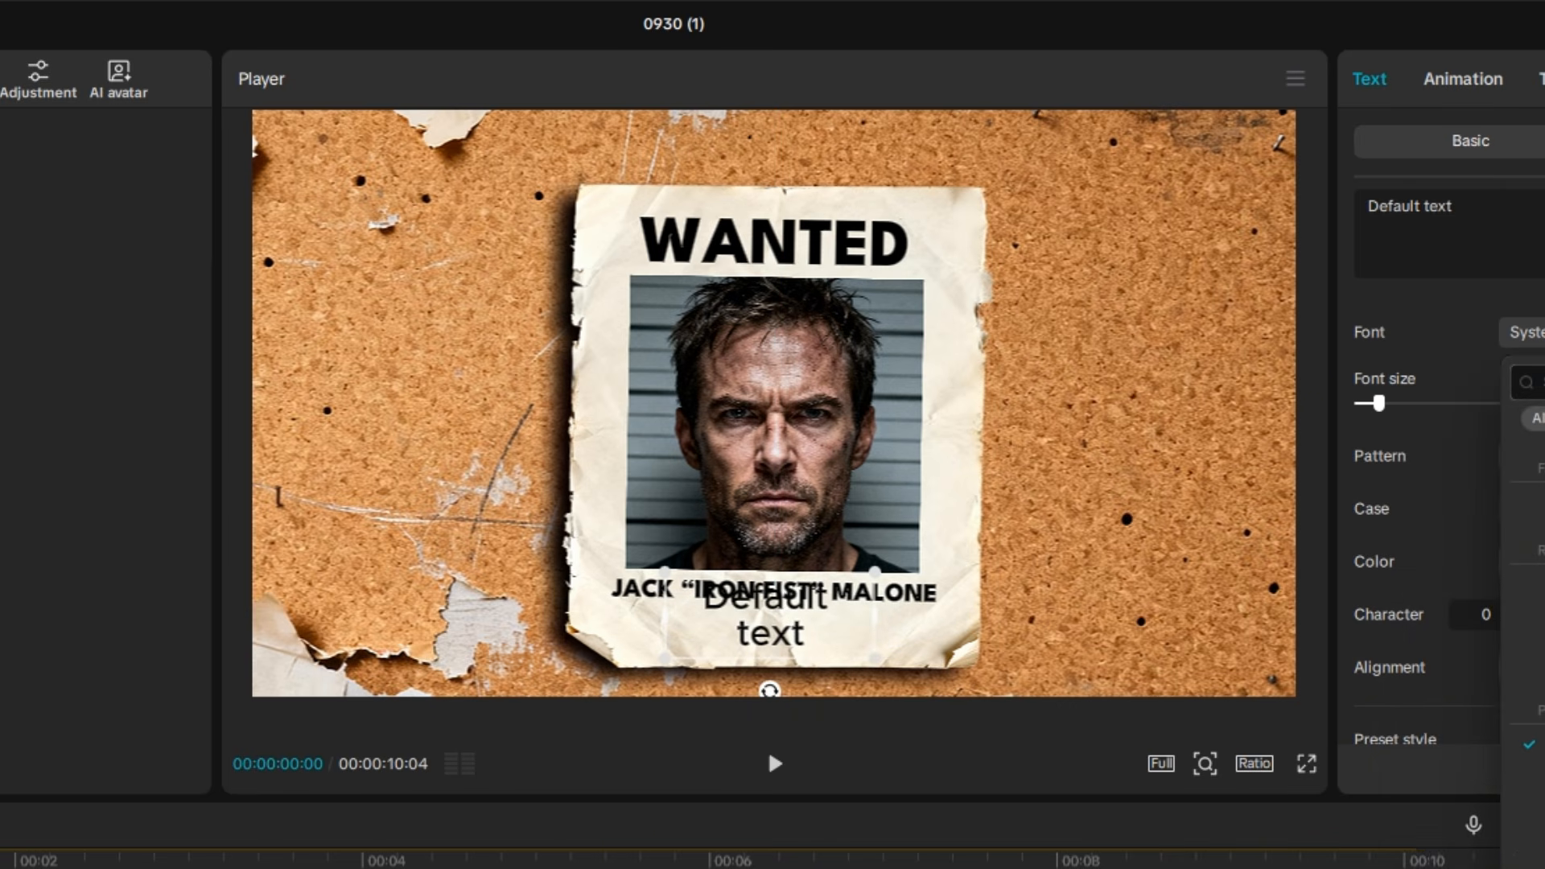
{"action": "left_click", "coordinate": [1533, 613]}
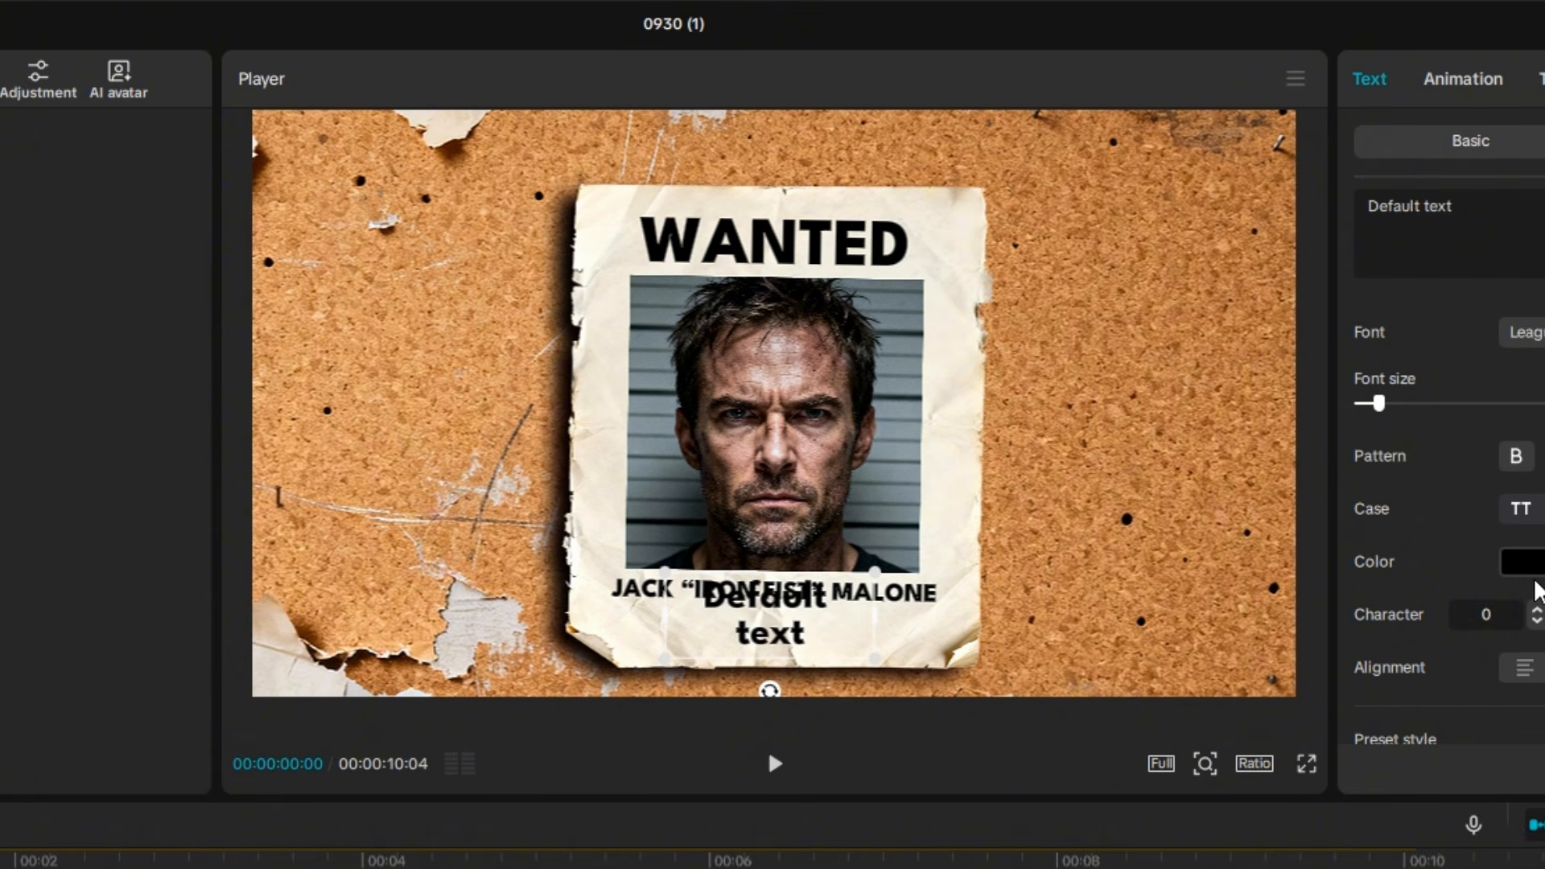
{"action": "left_click_drag", "start_coordinate": [864, 636], "coordinate": [902, 636]}
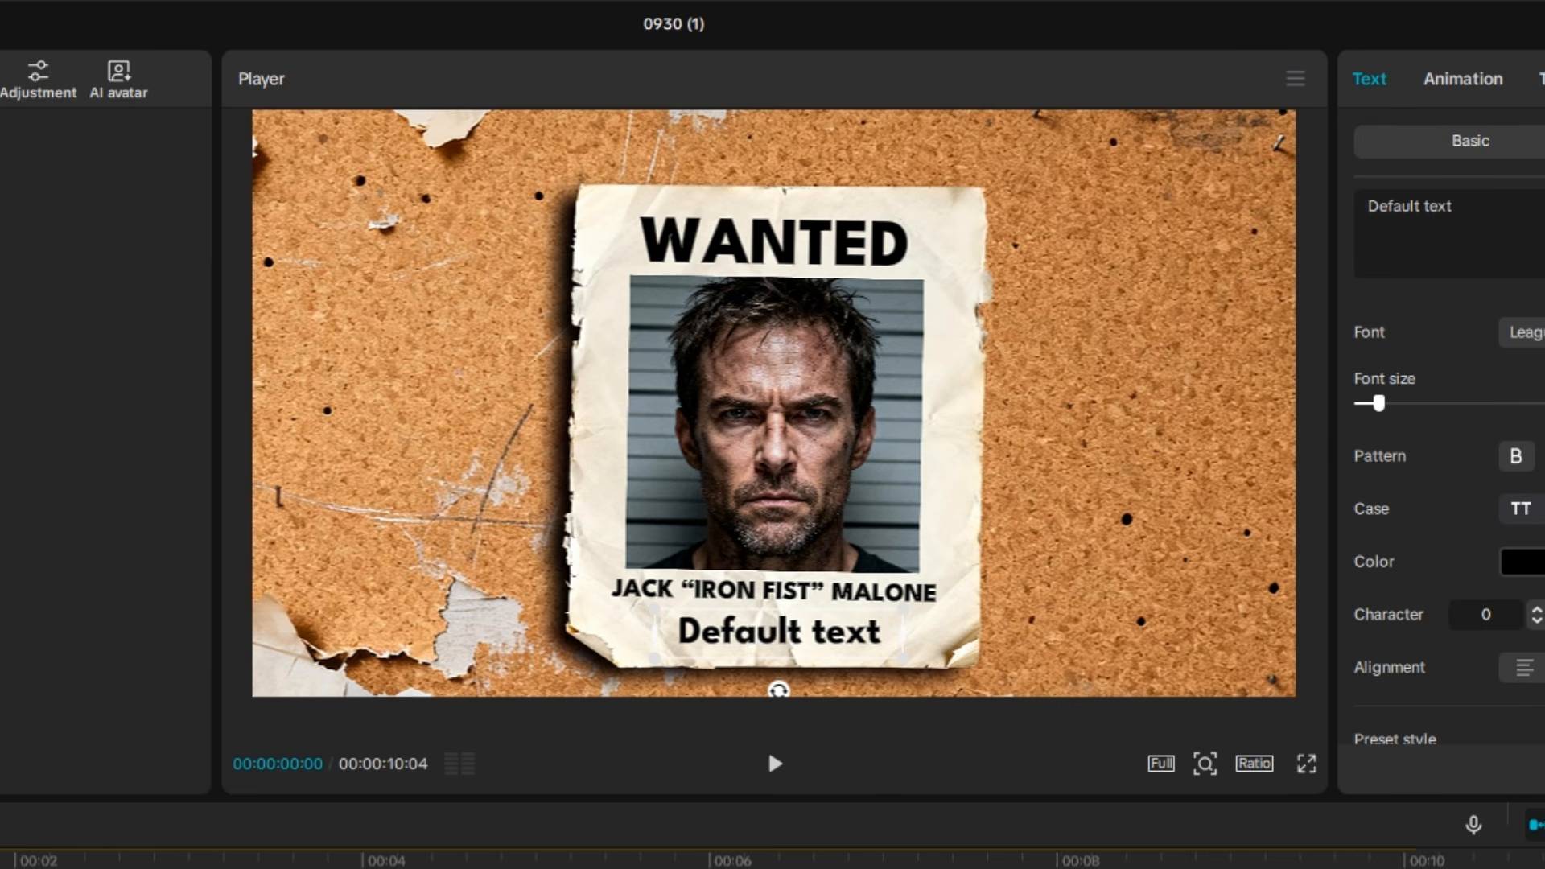
Replace the third text with "For robbery, extortion, and multiple assaults. This man is armed and extremely dangerous.".
{"action": "left_click", "coordinate": [1527, 227]}
{"action": "key", "text": "ctrl+a"}
{"action": "type", "text": "For robbery, extortion, and multiple assaults. This man is armed and extremely dangerous."}
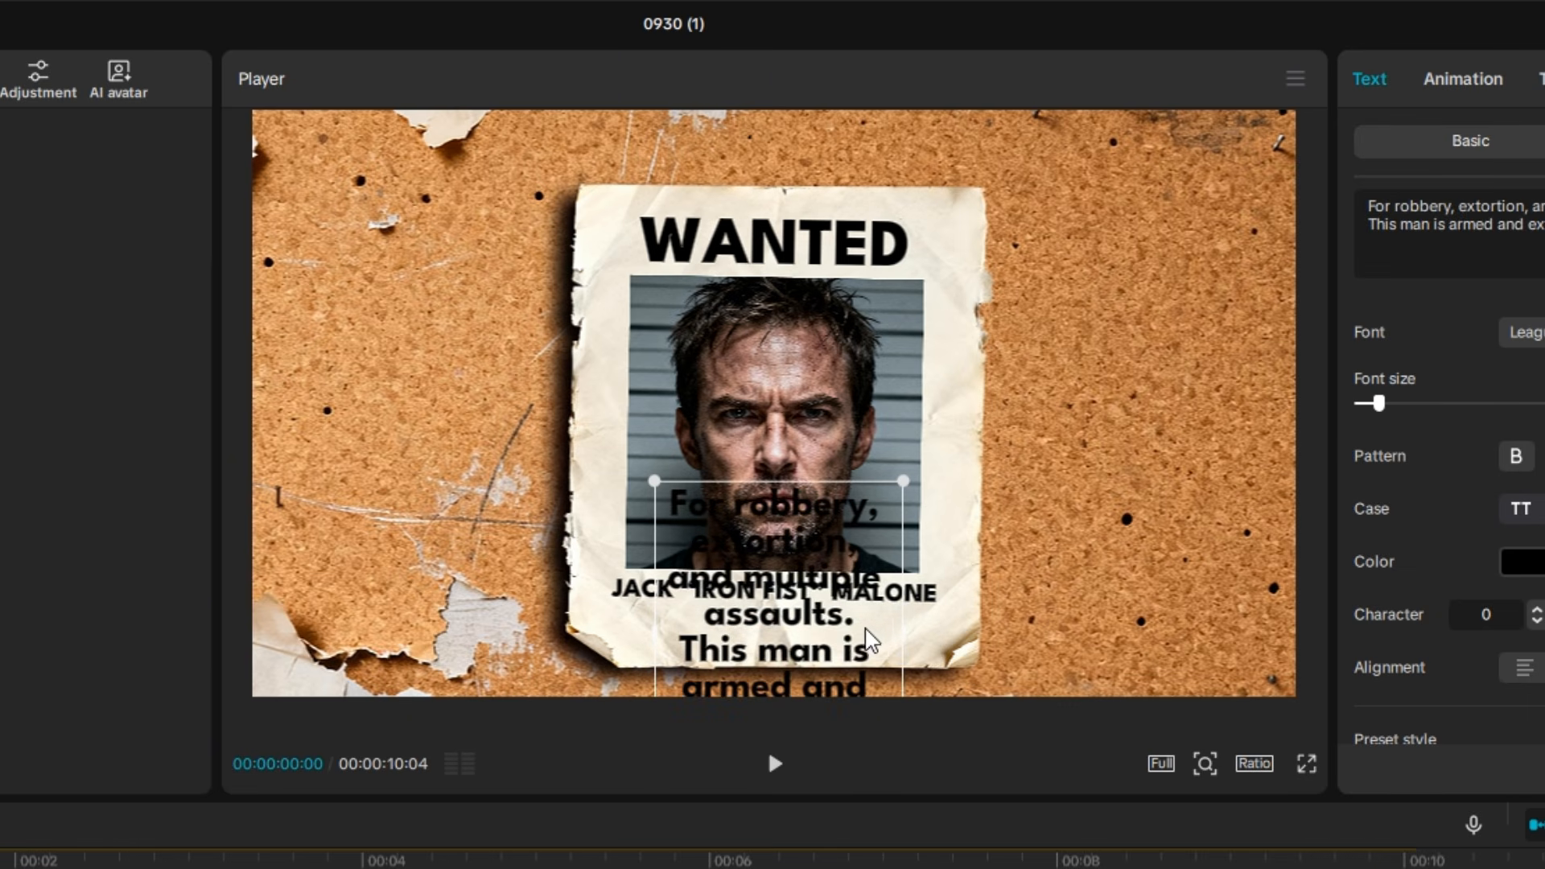
Widen the offence text box, reduce its font size, and place it as two lines beneath the name.
{"action": "left_click_drag", "start_coordinate": [903, 626], "coordinate": [1259, 578]}
{"action": "left_click_drag", "start_coordinate": [1138, 651], "coordinate": [967, 519]}
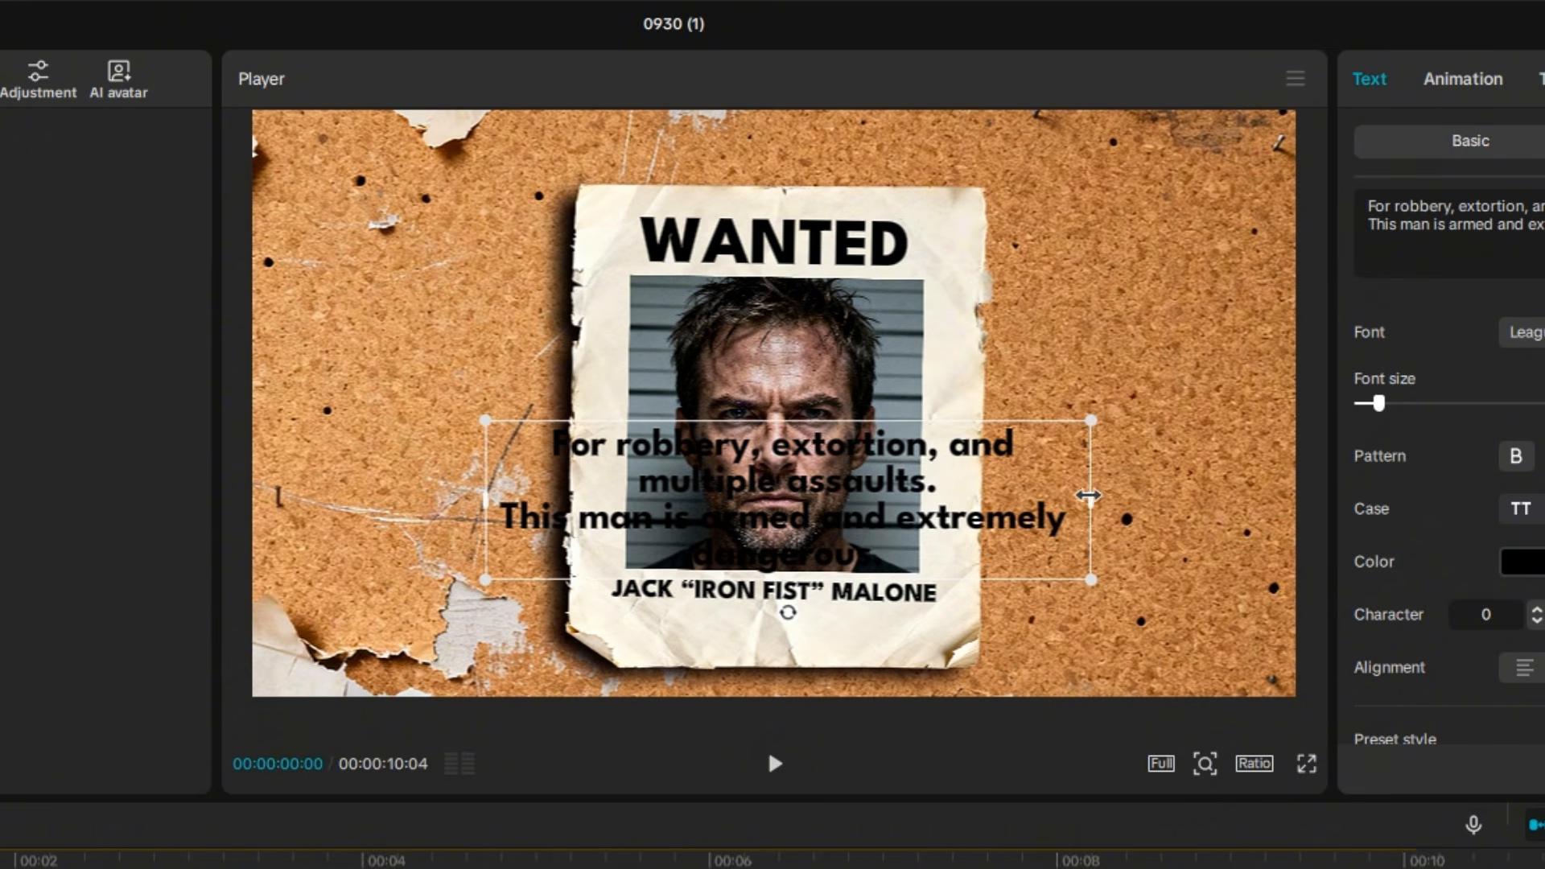
{"action": "left_click_drag", "start_coordinate": [1089, 496], "coordinate": [1276, 496]}
{"action": "left_click", "coordinate": [1361, 405]}
{"action": "left_click_drag", "start_coordinate": [1361, 405], "coordinate": [1365, 405]}
{"action": "left_click_drag", "start_coordinate": [1066, 510], "coordinate": [1003, 627]}
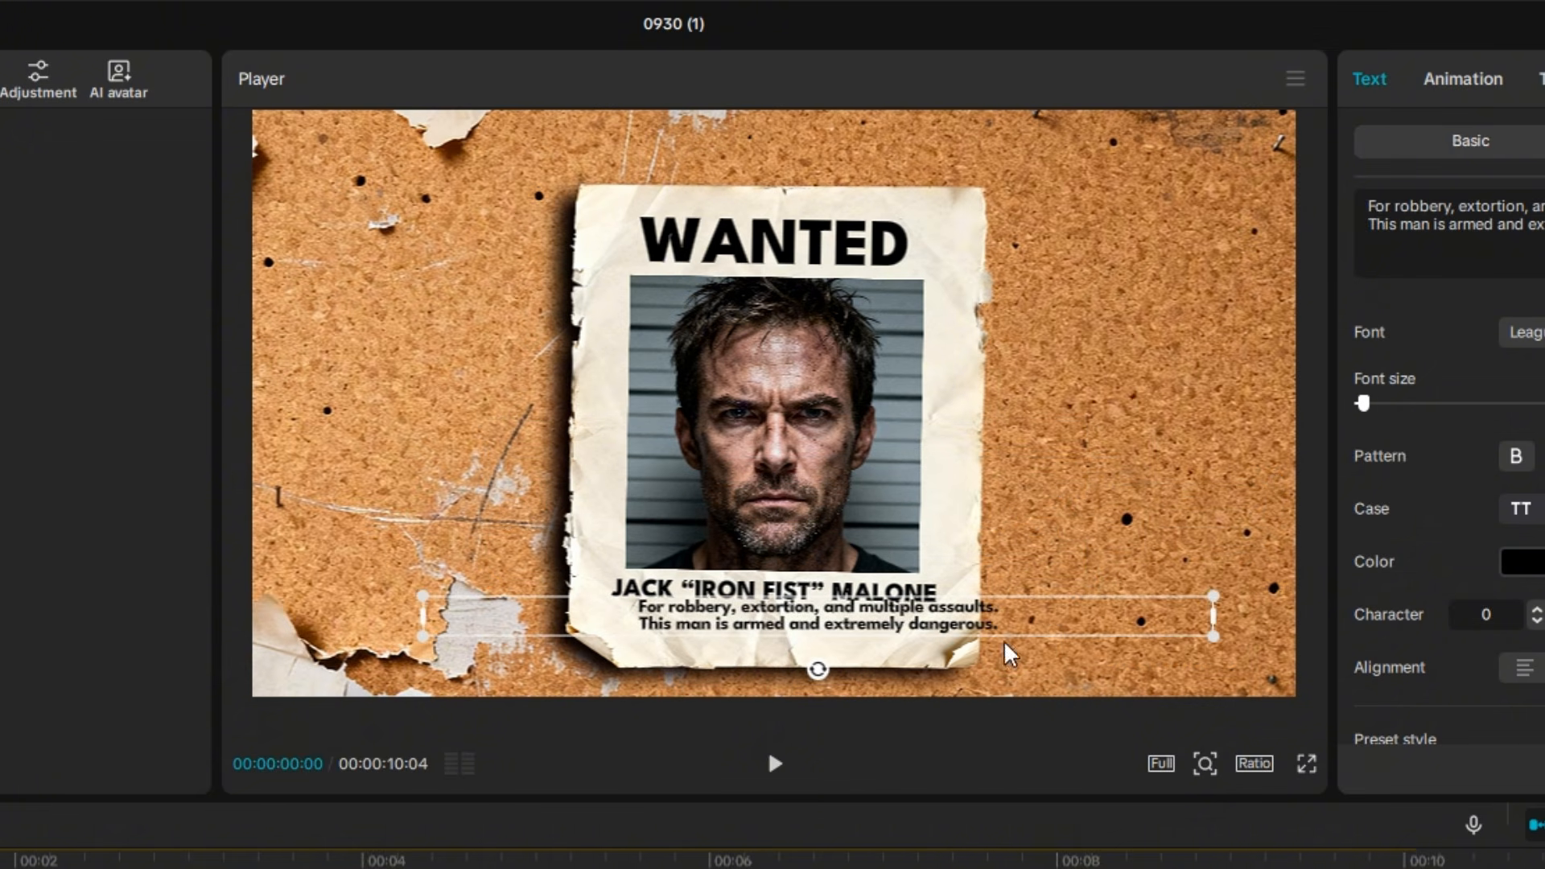
{"action": "left_click_drag", "start_coordinate": [1214, 616], "coordinate": [798, 637]}
{"action": "left_click_drag", "start_coordinate": [696, 626], "coordinate": [860, 637]}
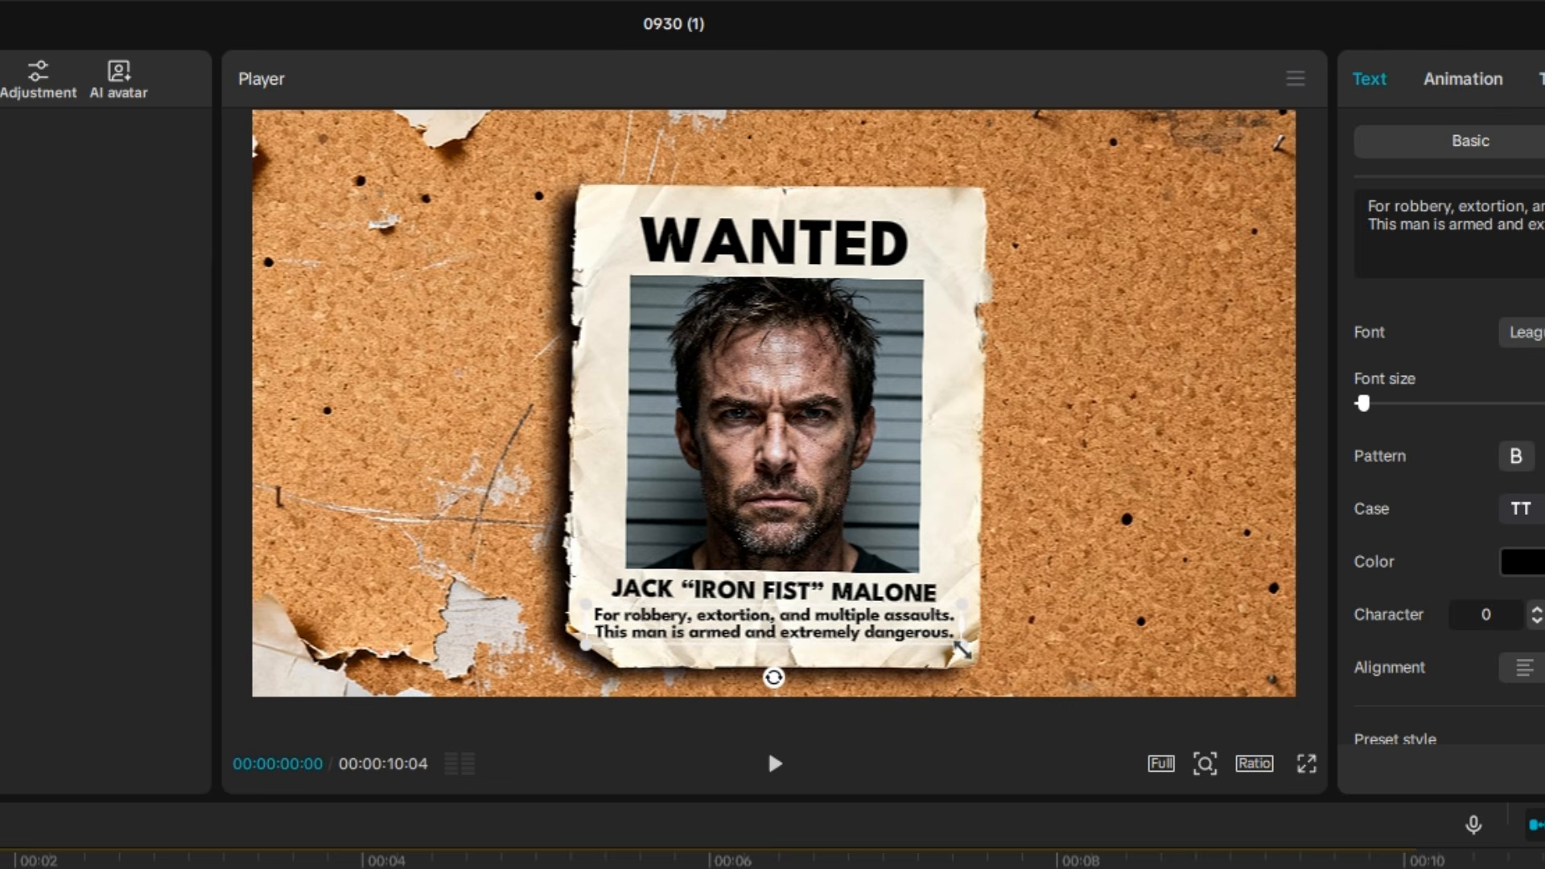
Set the offence text to uppercase, rotate it 1 degree, and resize and centre it within the paper below the name.
{"action": "left_click_drag", "start_coordinate": [964, 647], "coordinate": [1004, 636]}
{"action": "left_click", "coordinate": [1518, 513]}
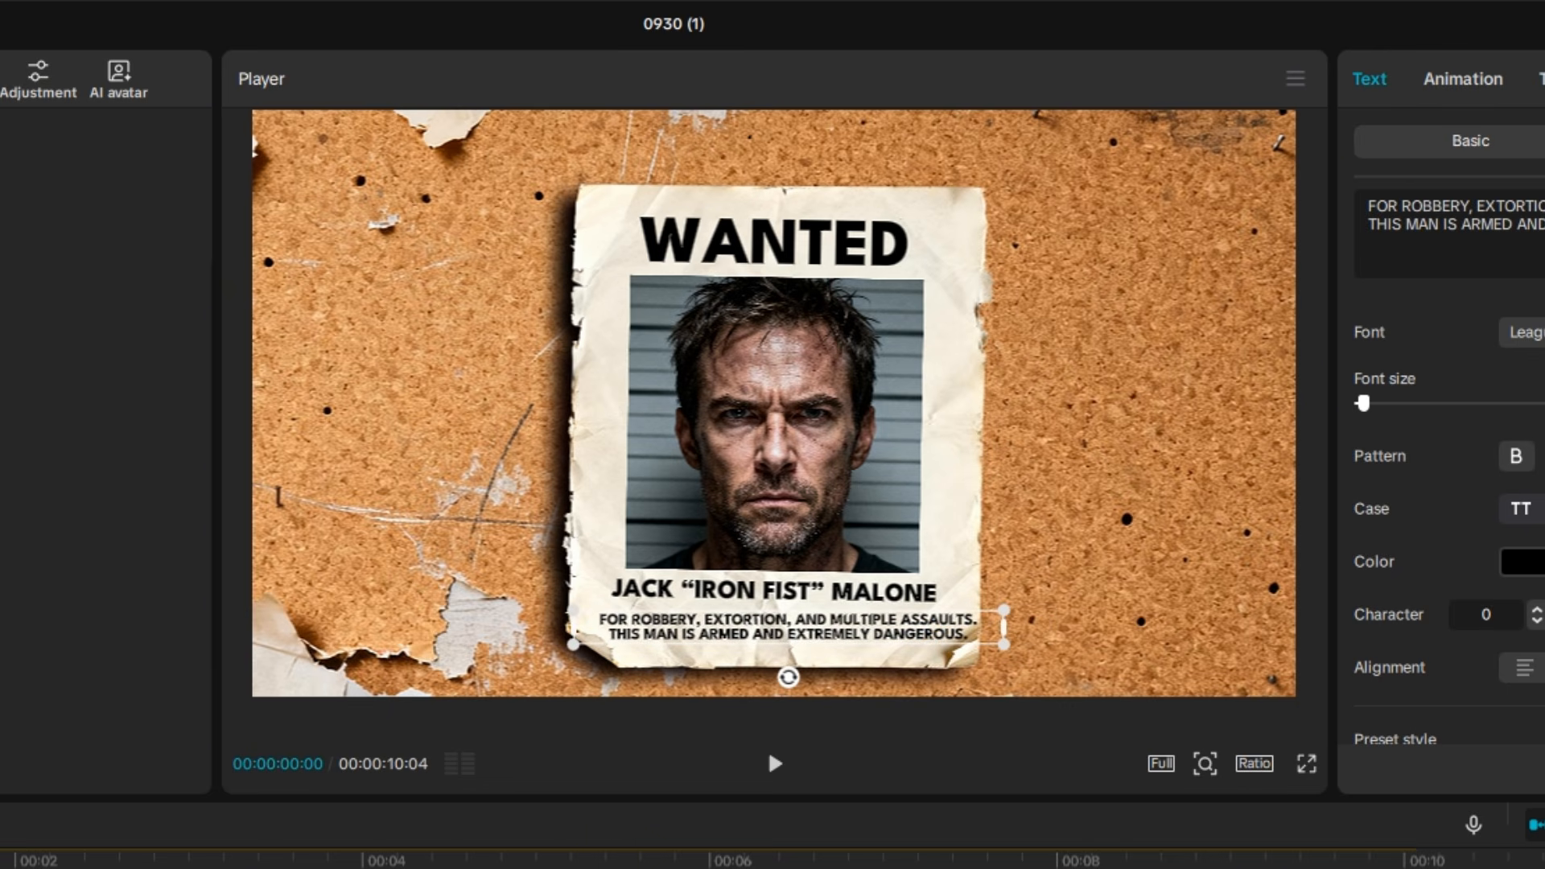
{"action": "scroll", "coordinate": [1448, 499], "scroll_direction": "down", "scroll_amount": 10}
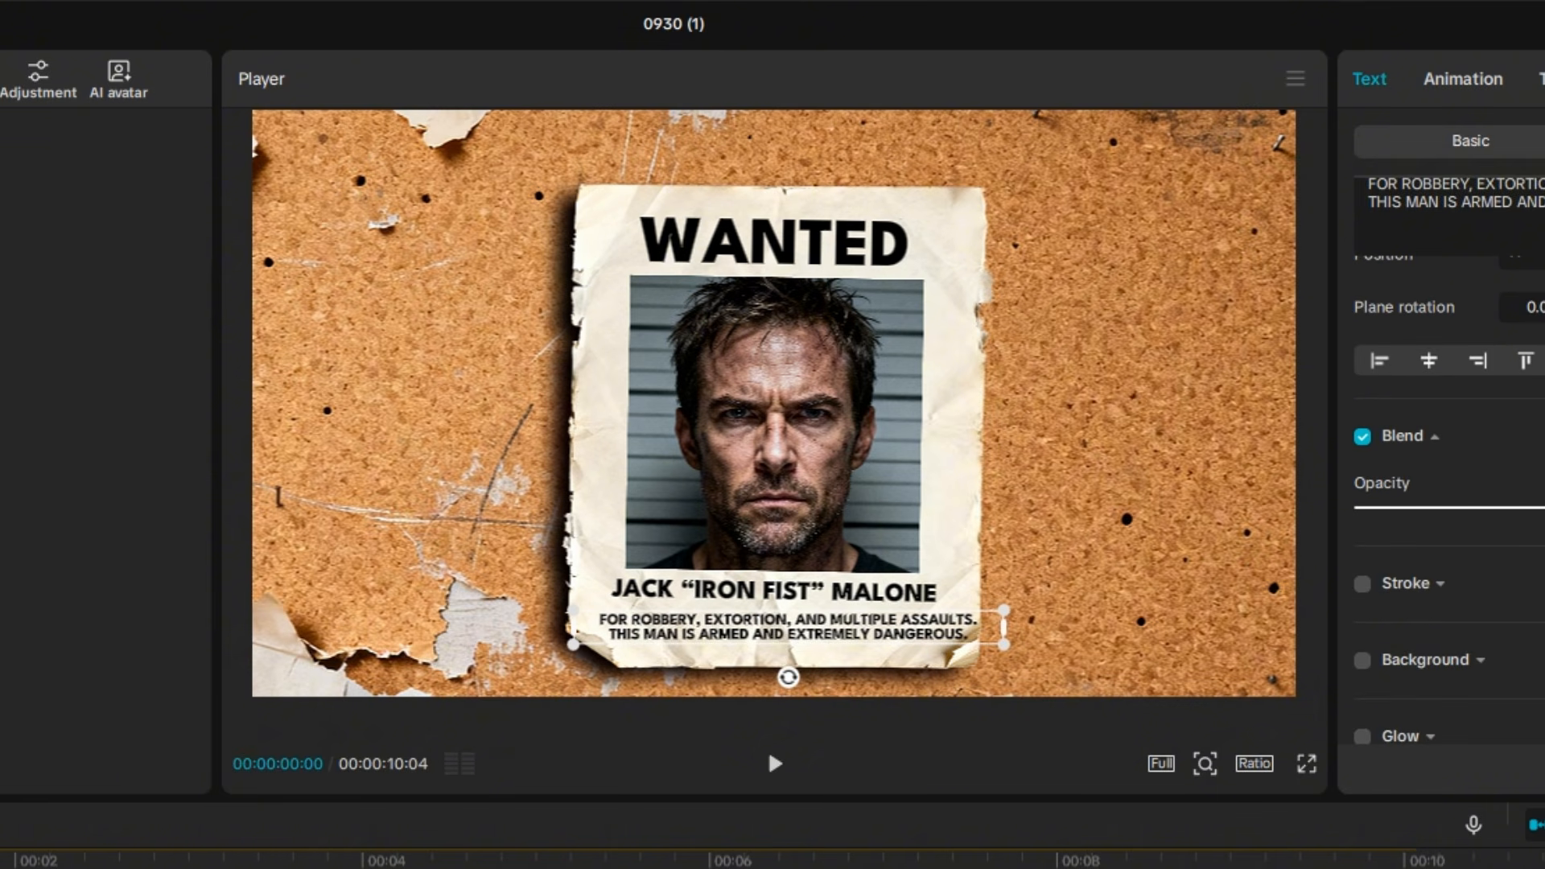
{"action": "left_click_drag", "start_coordinate": [1003, 642], "coordinate": [906, 641]}
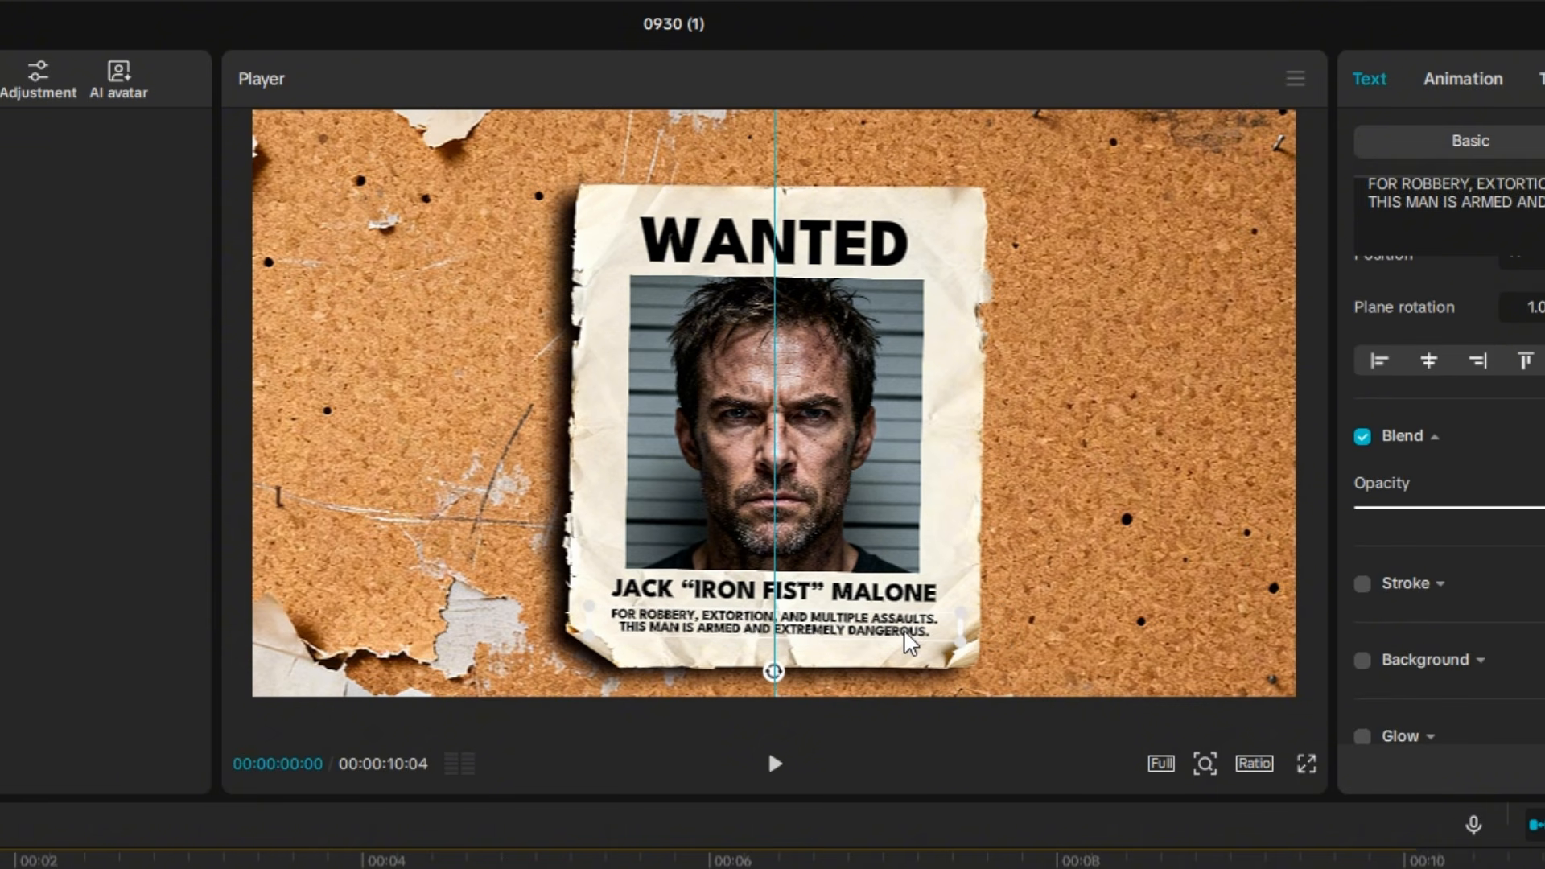
{"action": "left_click", "coordinate": [1046, 579]}
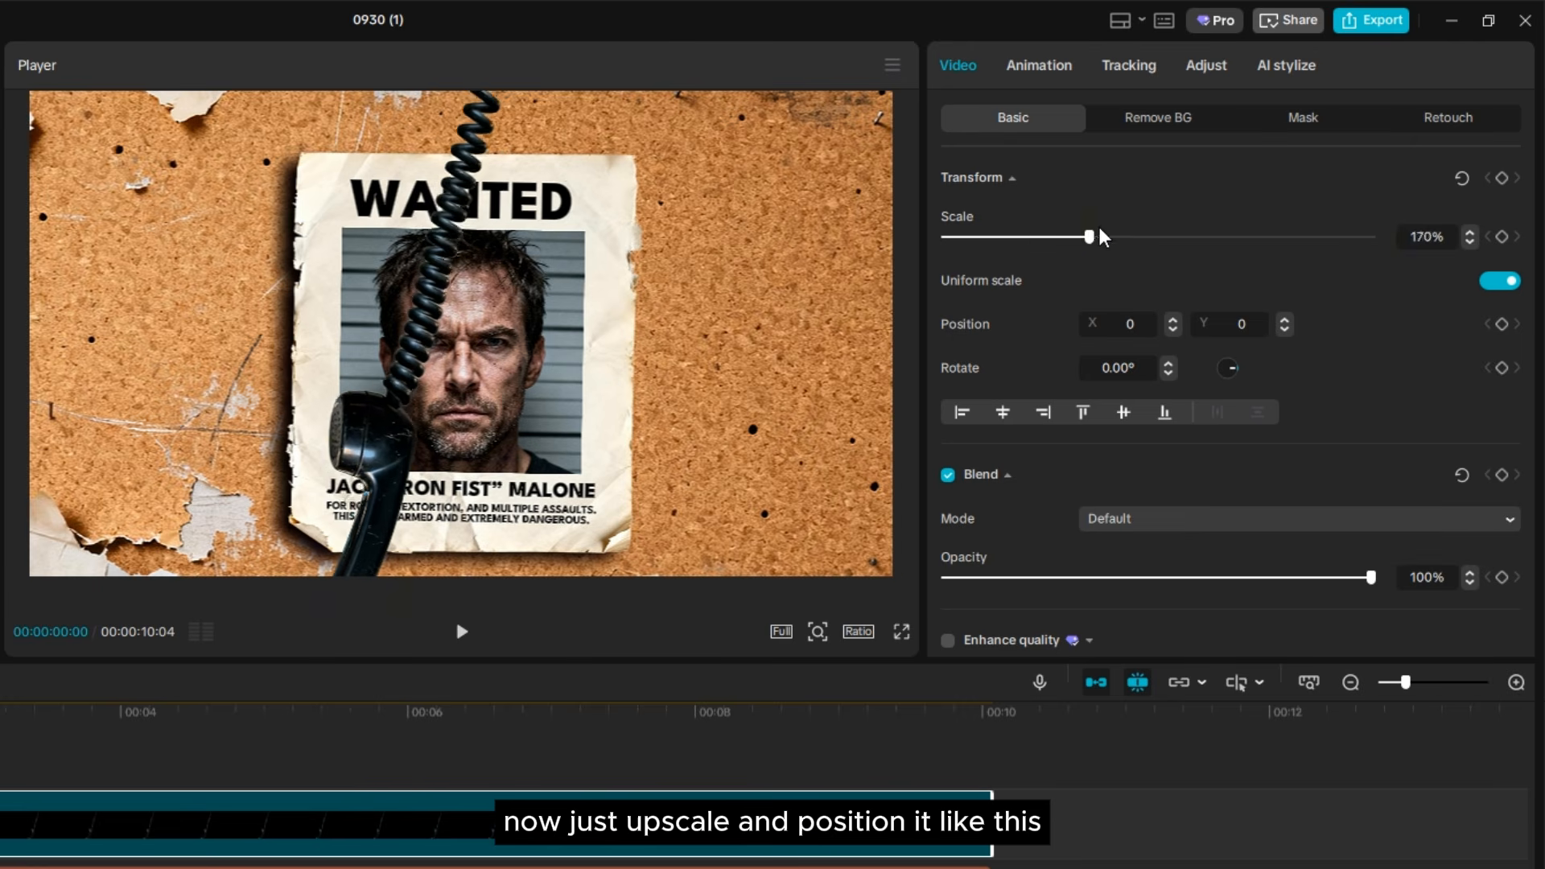
Scale the telephone image to 206% and position it so the handset hangs beside the poster's left edge.
{"action": "left_click_drag", "start_coordinate": [1096, 236], "coordinate": [1119, 237]}
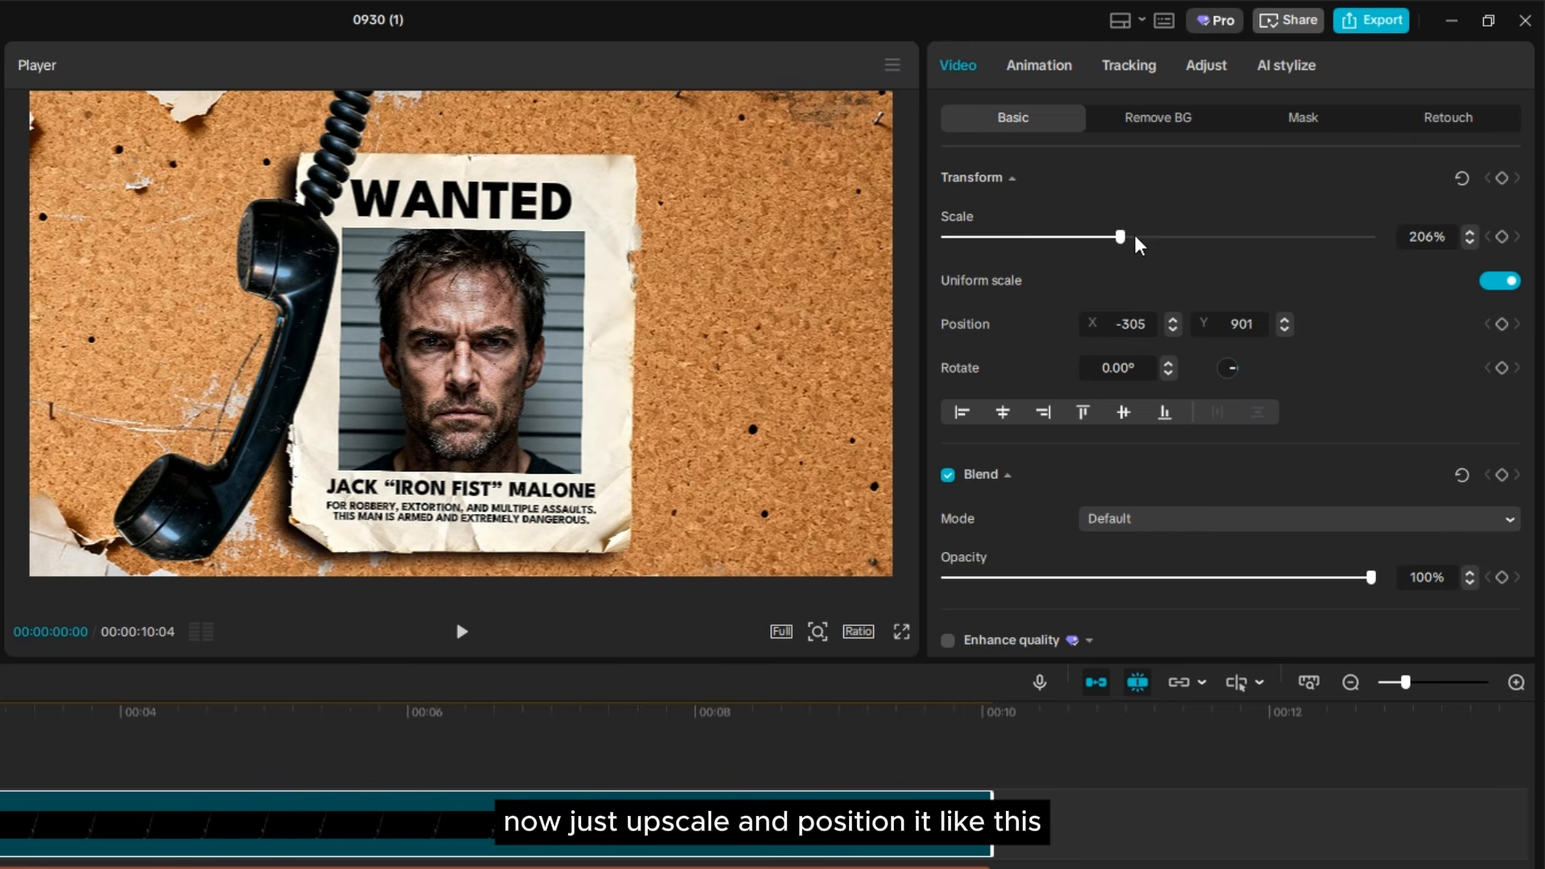
{"action": "left_click_drag", "start_coordinate": [703, 351], "coordinate": [659, 328]}
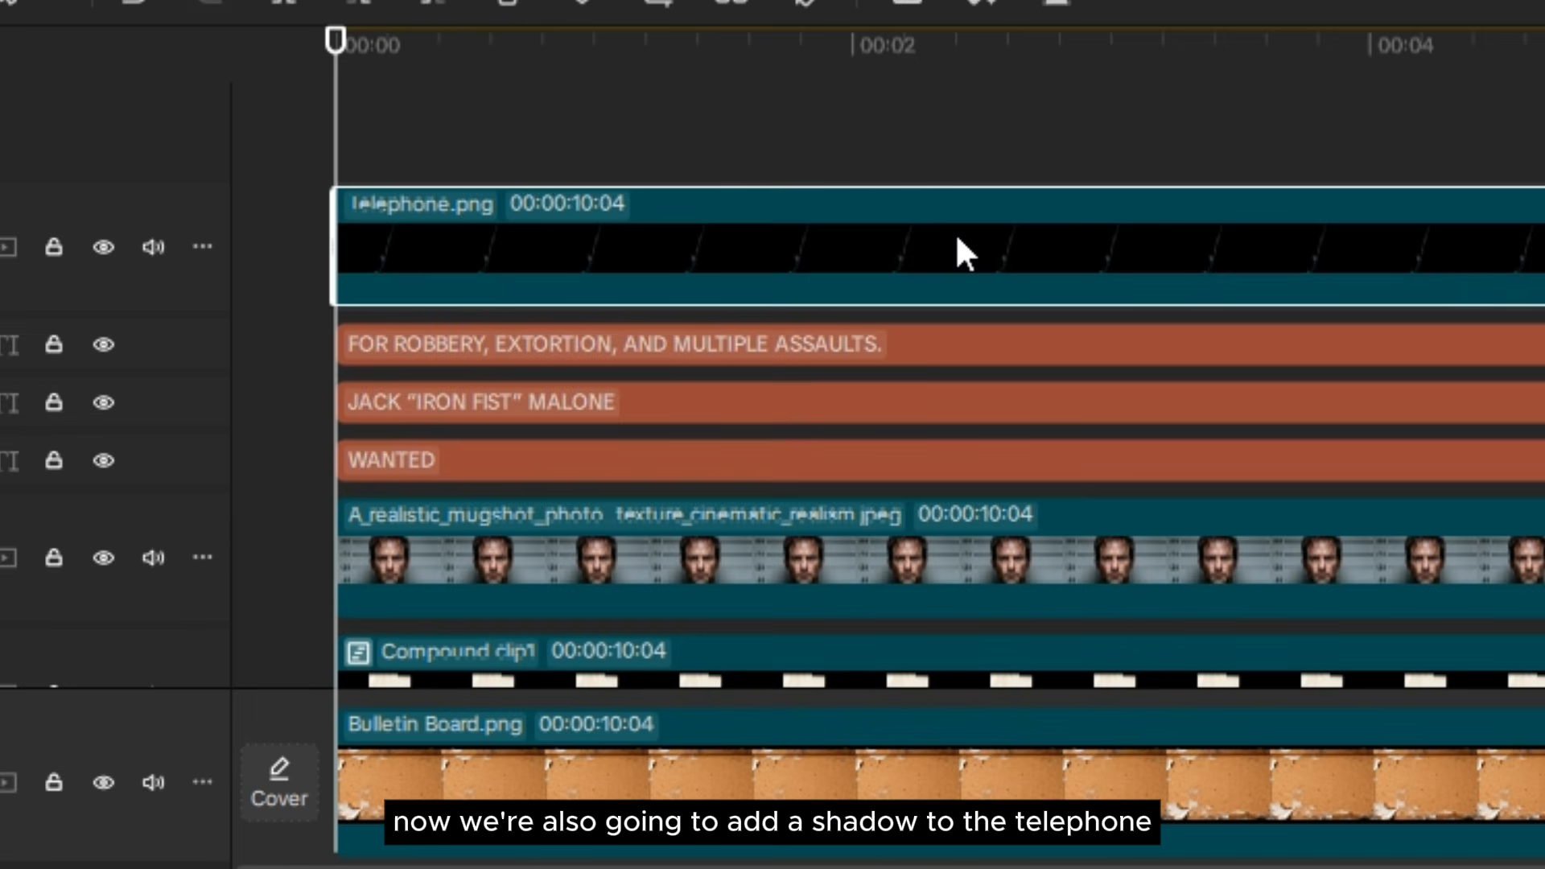
Duplicate the telephone clip and turn the lower copy black by pulling its Luma curve's highlight point down to zero.
{"action": "key", "text": "ctrl+v"}
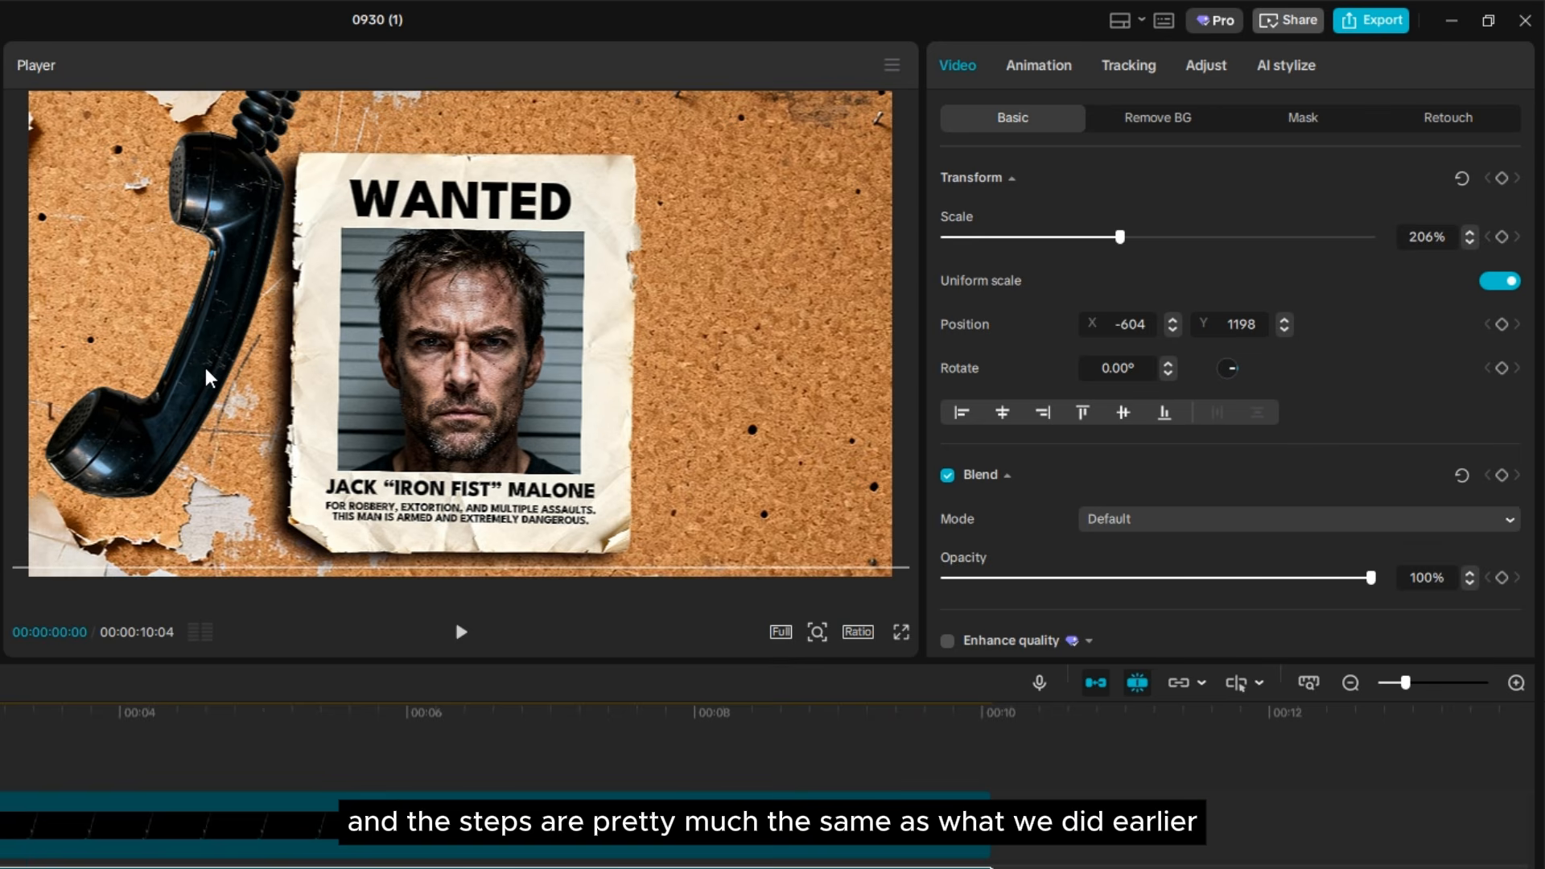
{"action": "left_click", "coordinate": [1205, 66]}
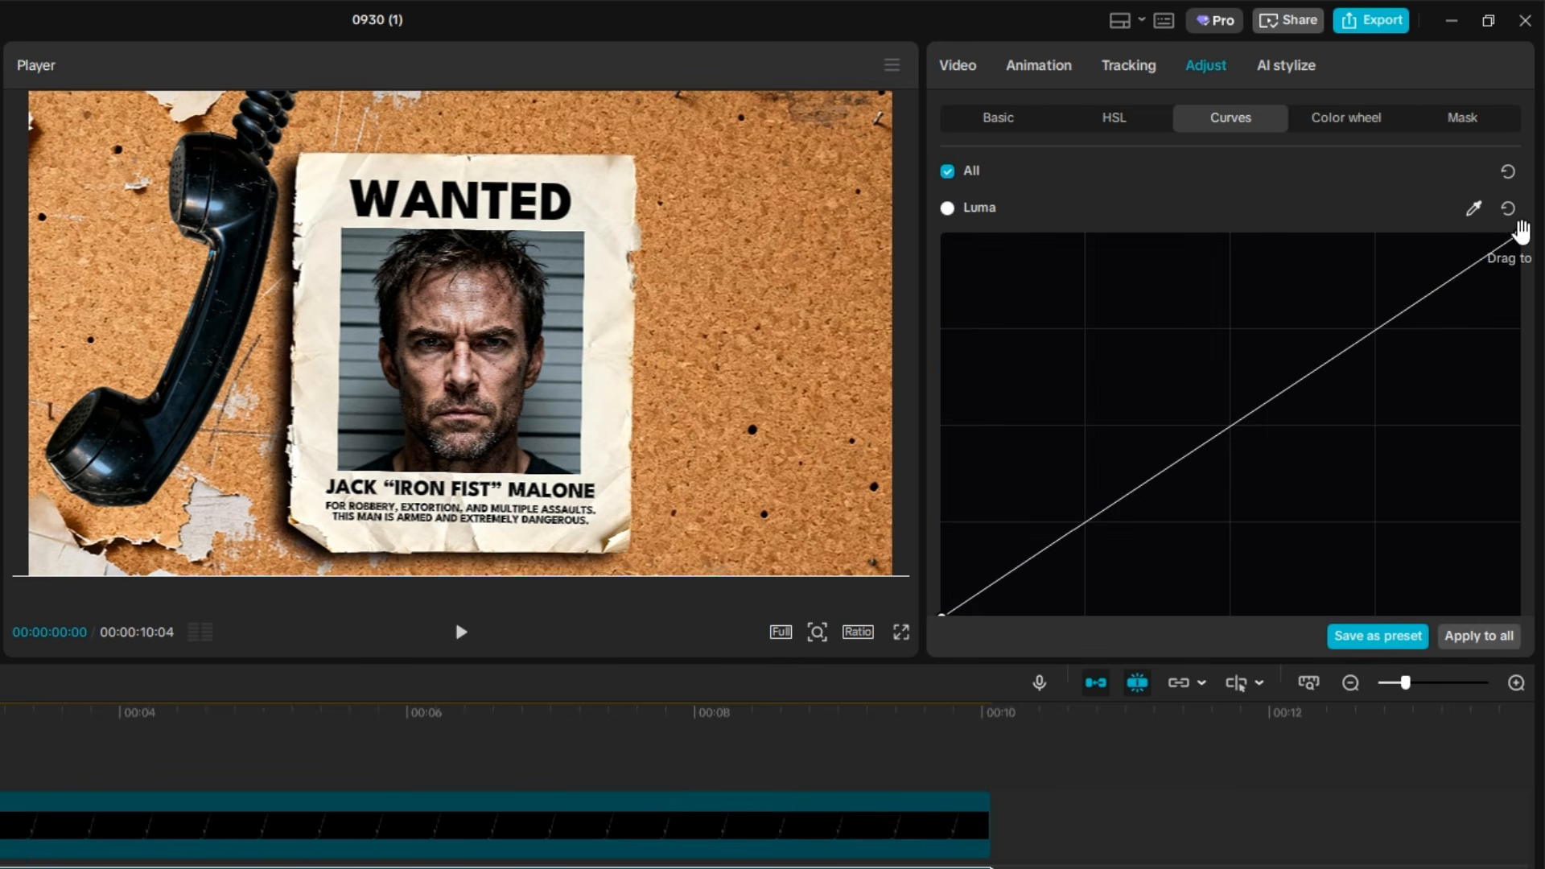
{"action": "left_click_drag", "start_coordinate": [1519, 233], "coordinate": [1519, 616]}
{"action": "left_click", "coordinate": [958, 65]}
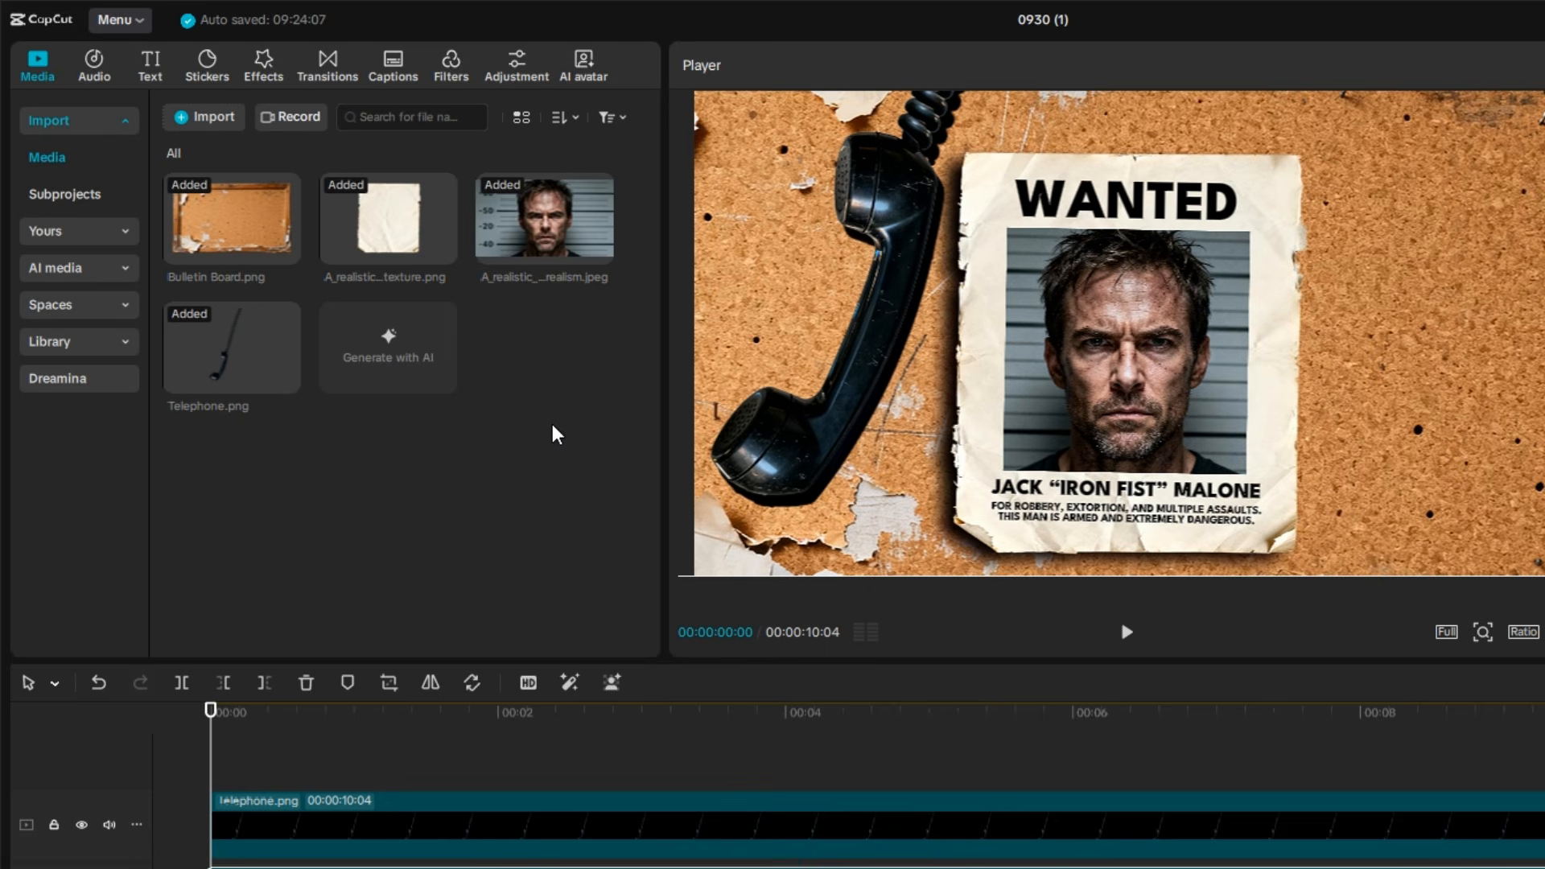
Apply the Blur effect to the black telephone copy and lower its blur strength to form a soft shadow.
{"action": "left_click", "coordinate": [268, 75]}
{"action": "left_click_drag", "start_coordinate": [212, 194], "coordinate": [325, 868]}
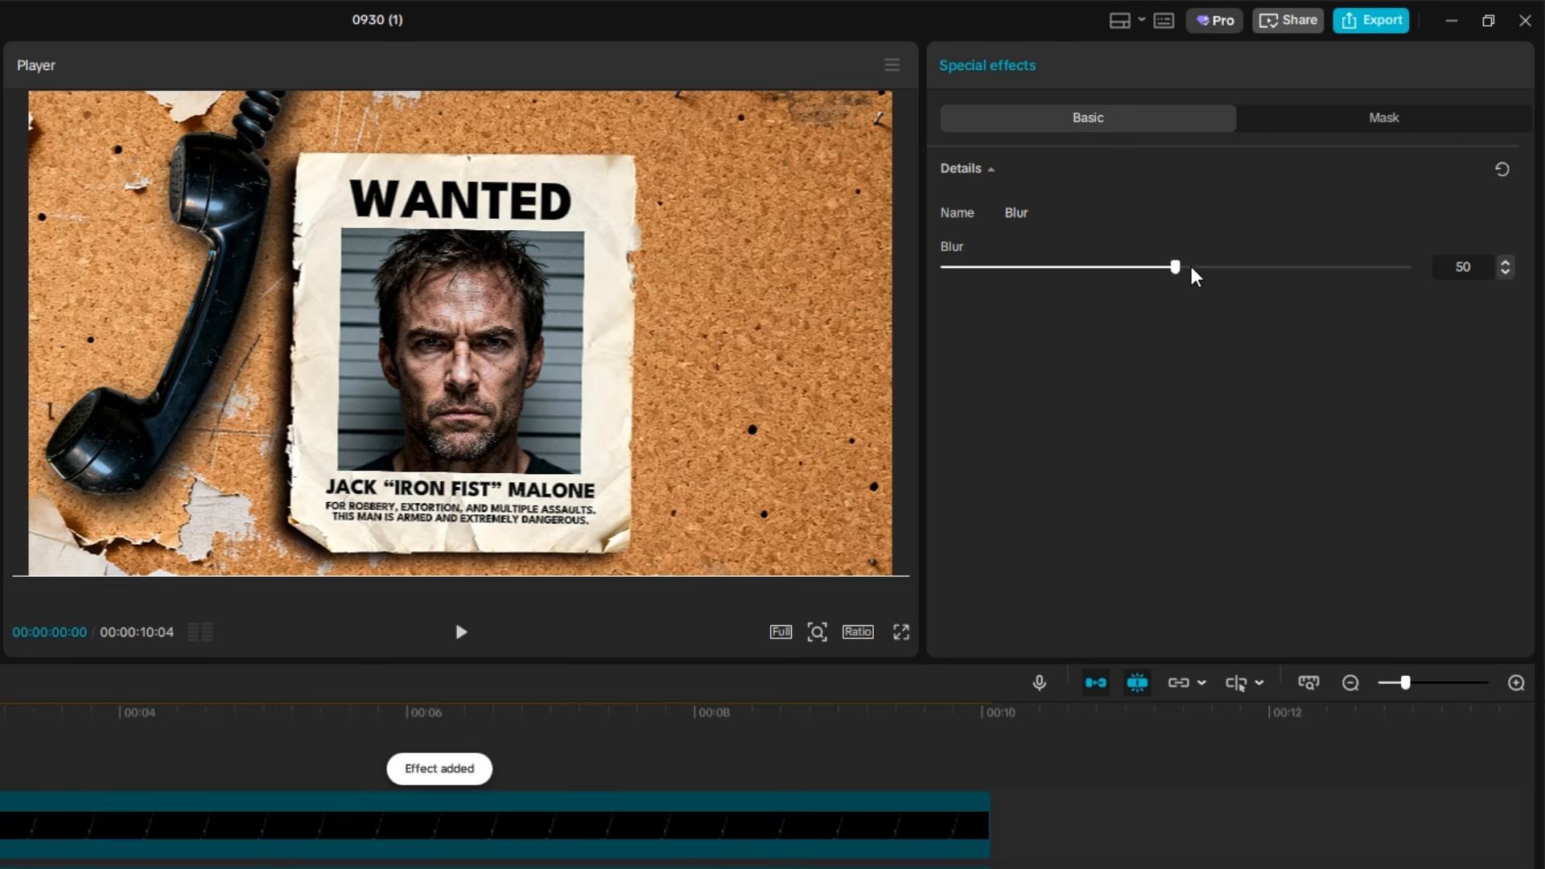
{"action": "left_click_drag", "start_coordinate": [1193, 269], "coordinate": [1096, 266]}
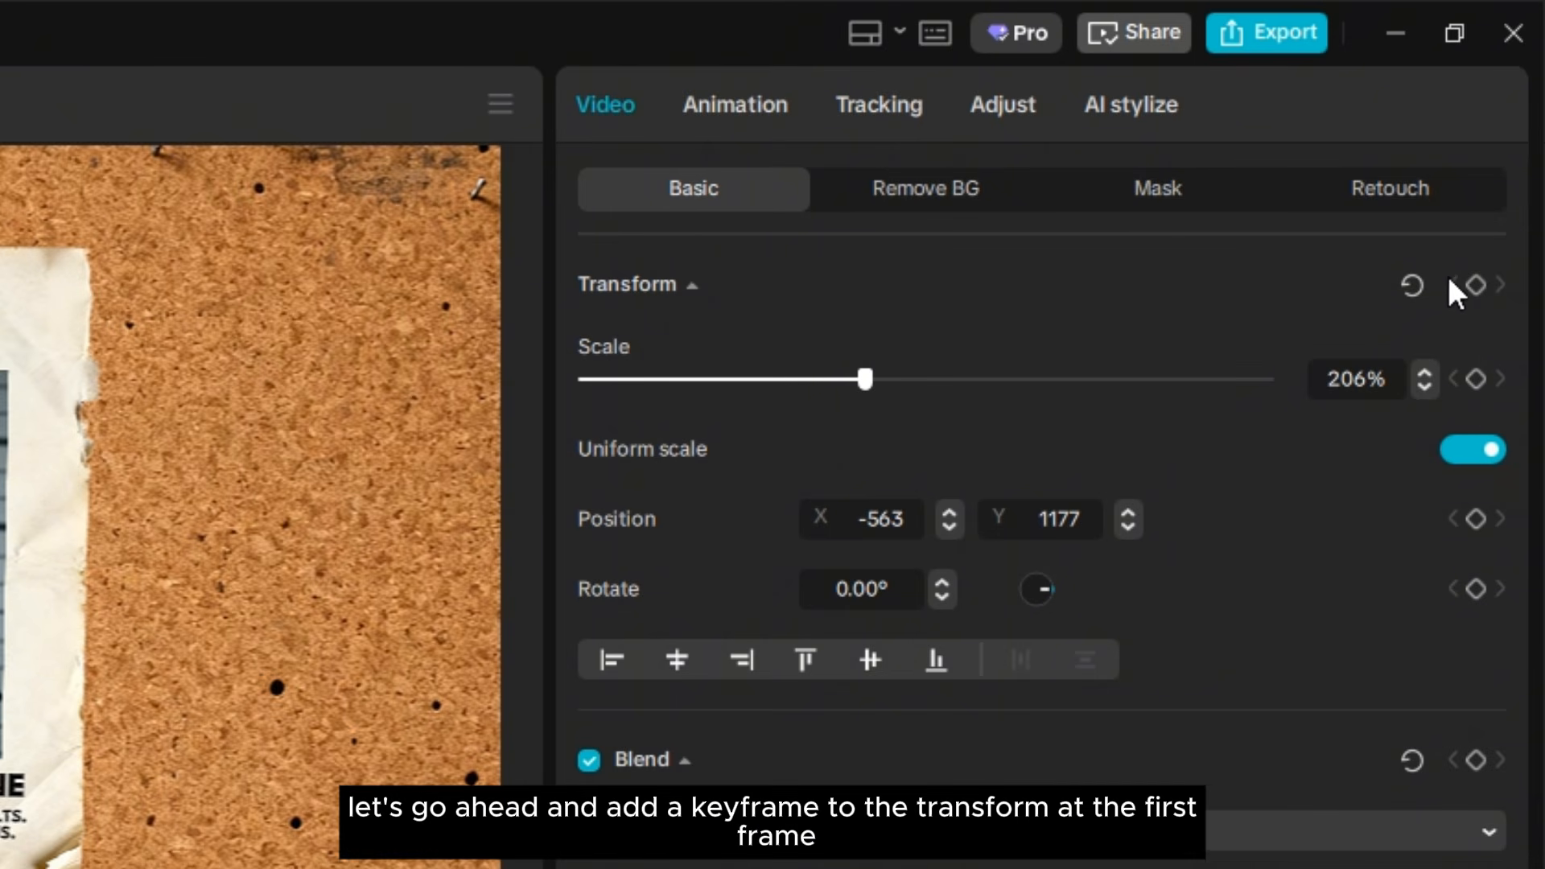
Add a Transform keyframe to the telephone at the first frame and, at 2 seconds, move it to the poster's right side.
{"action": "left_click", "coordinate": [1476, 287]}
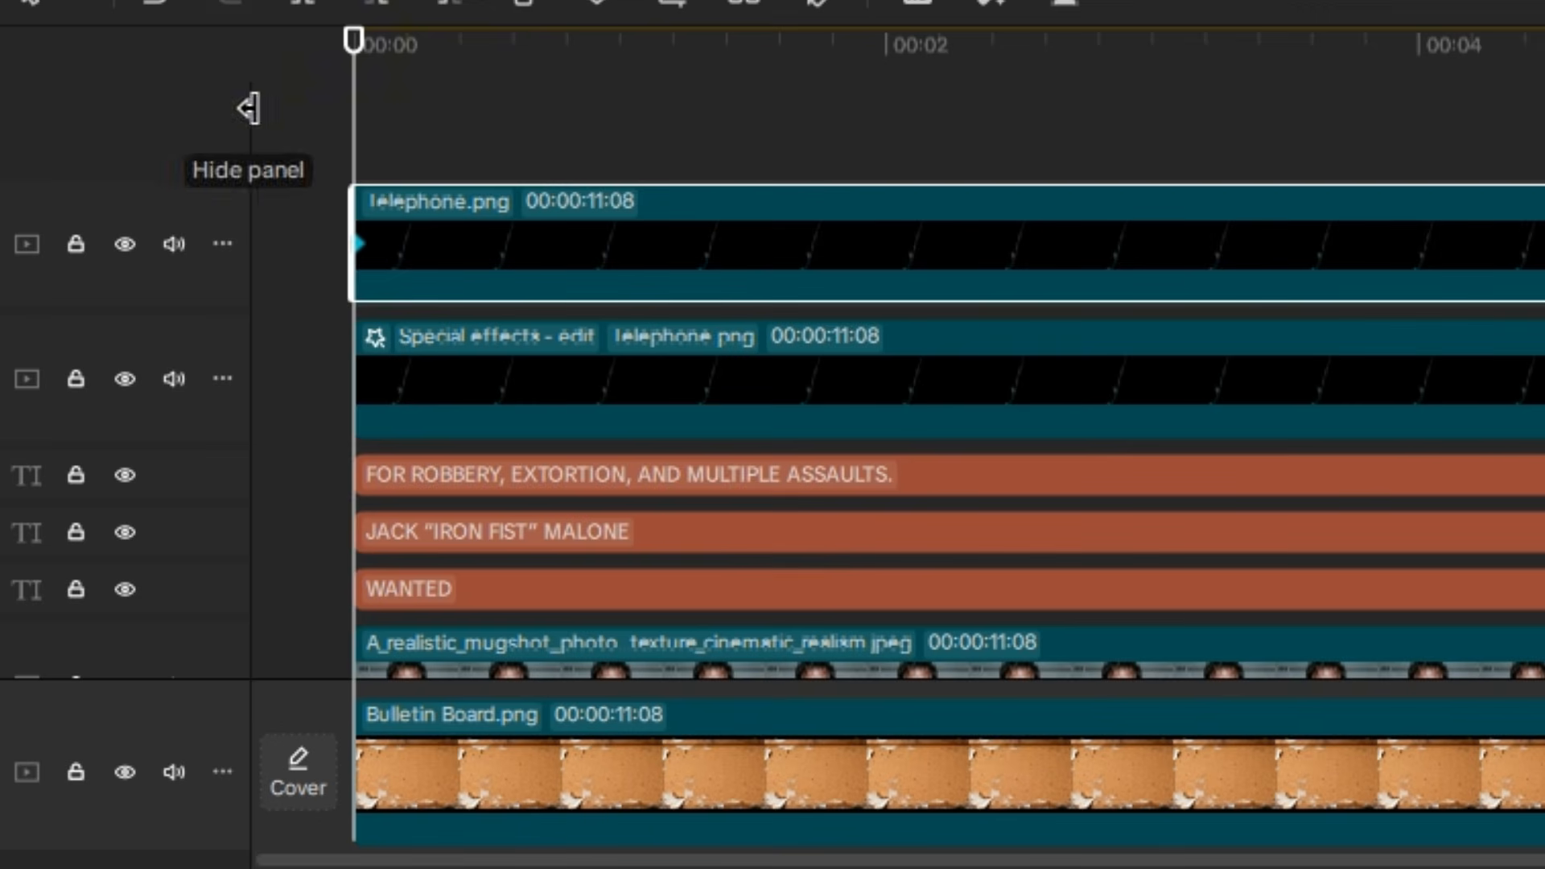
{"action": "left_click_drag", "start_coordinate": [354, 41], "coordinate": [885, 98]}
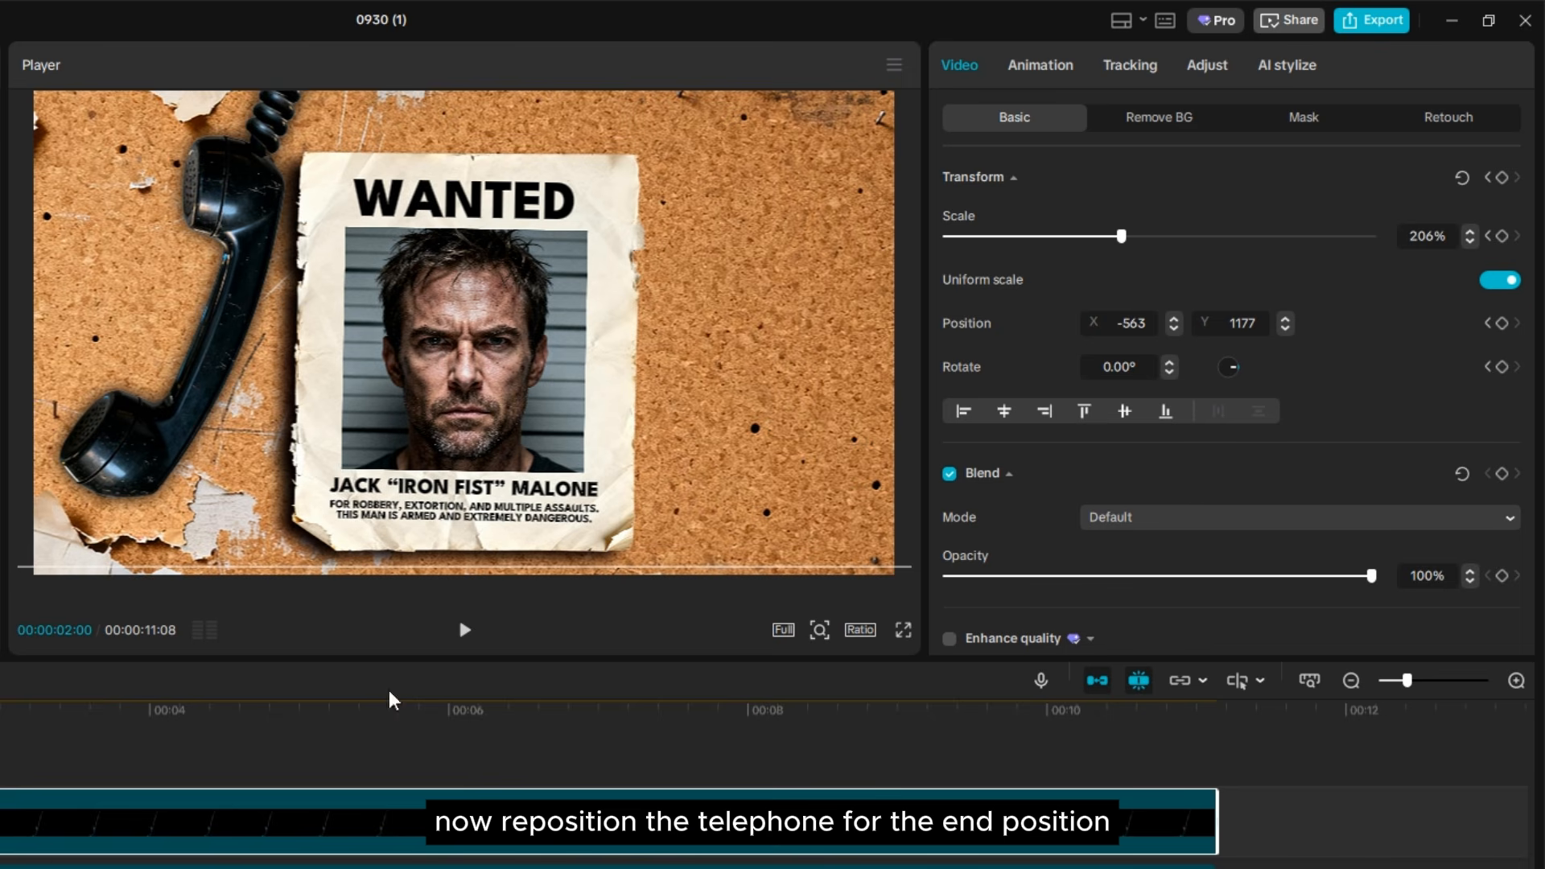
{"action": "left_click_drag", "start_coordinate": [198, 392], "coordinate": [624, 436]}
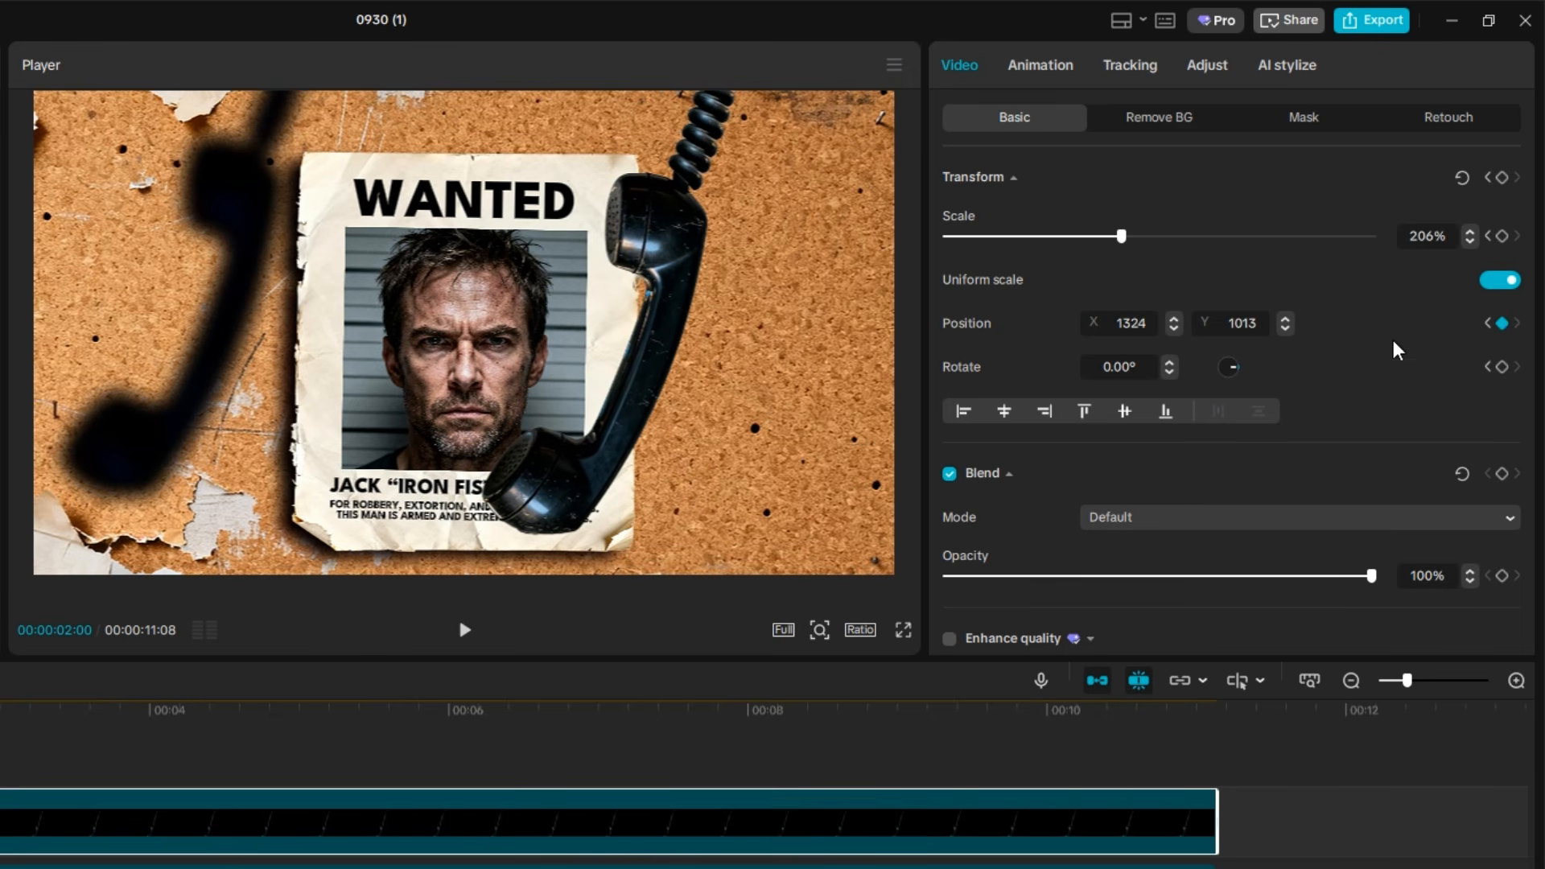
Rotate the telephone to -47 degrees at 2 seconds and shift it back so the whole handset stays in frame.
{"action": "left_click", "coordinate": [1171, 365]}
{"action": "left_click", "coordinate": [1171, 371]}
{"action": "scroll", "coordinate": [1176, 370], "scroll_direction": "down", "scroll_amount": 1}
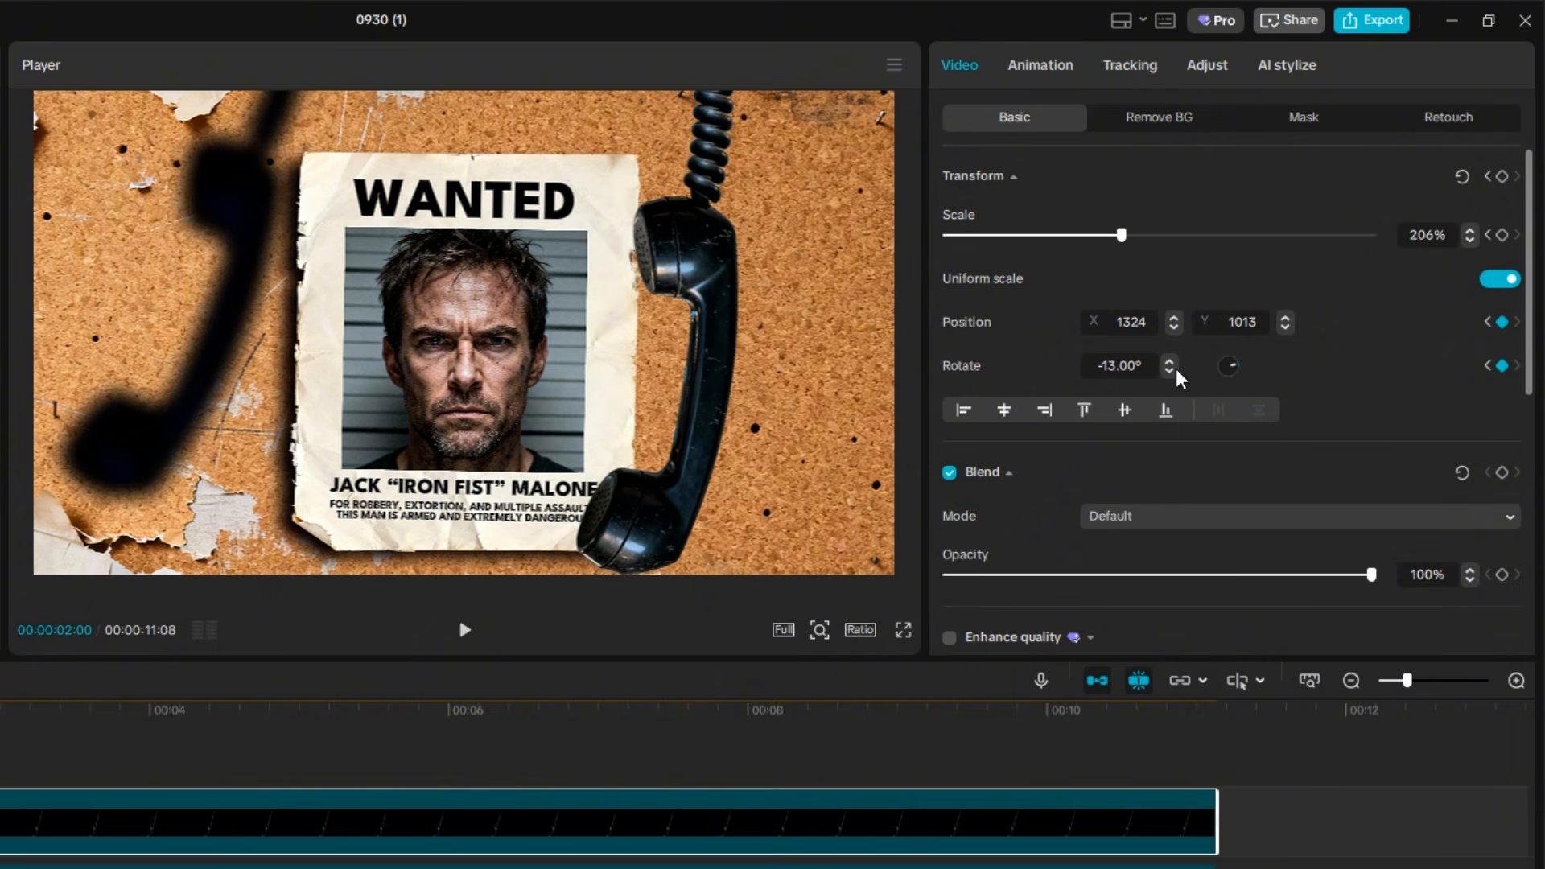
{"action": "left_click", "coordinate": [1171, 371]}
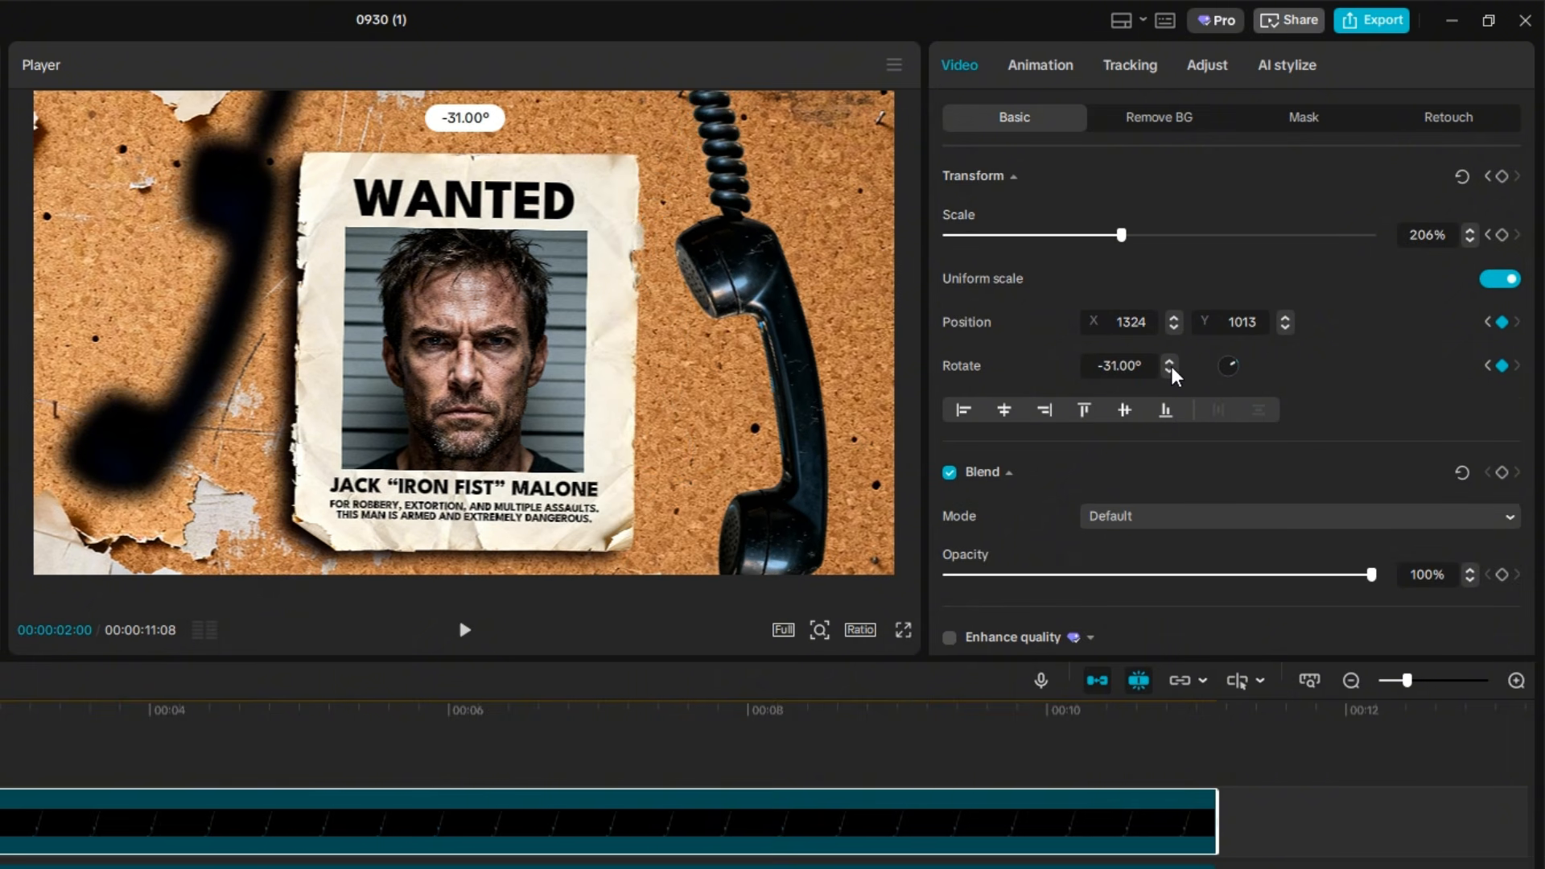
{"action": "left_click", "coordinate": [1172, 371]}
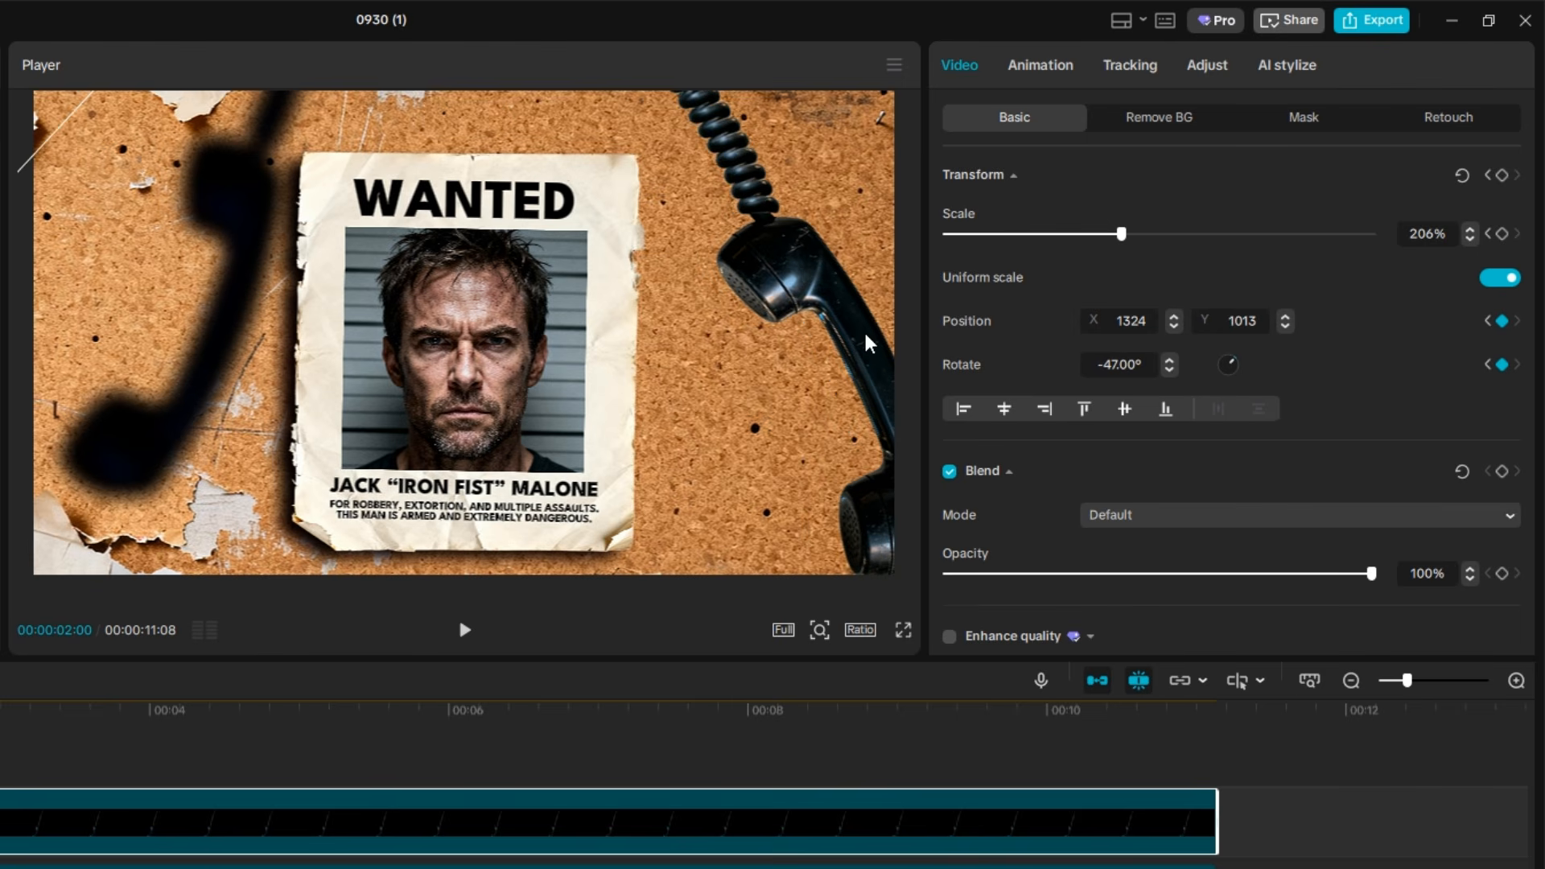
{"action": "left_click_drag", "start_coordinate": [866, 336], "coordinate": [759, 286]}
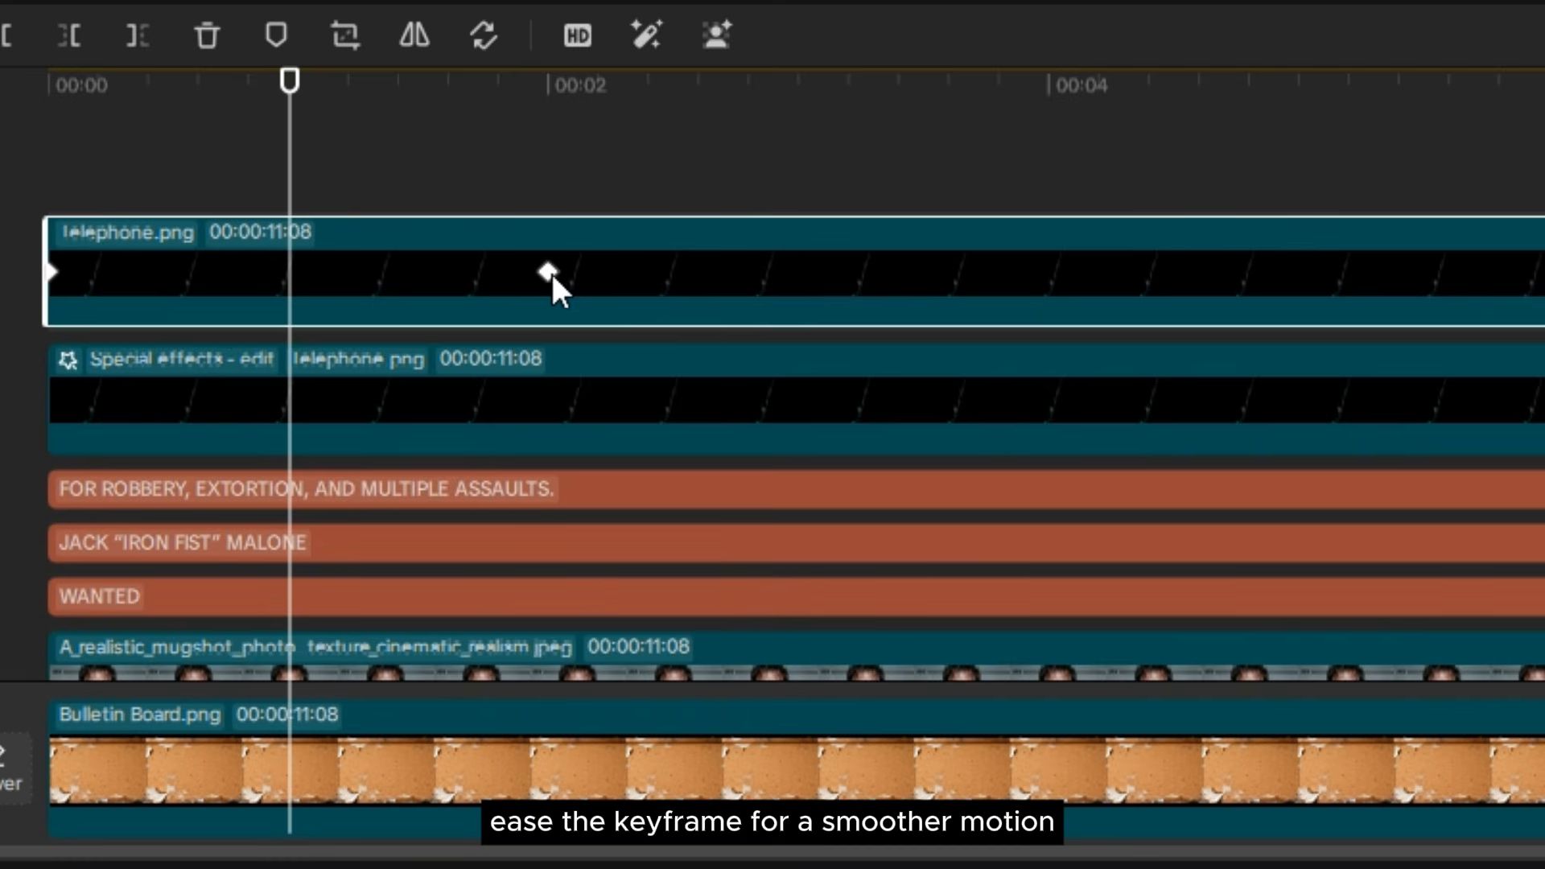
Set the telephone's two-second keyframe to Ease out, repeat the keyframe pair every two seconds up to 10 seconds, and preview the swing.
{"action": "right_click", "coordinate": [547, 274]}
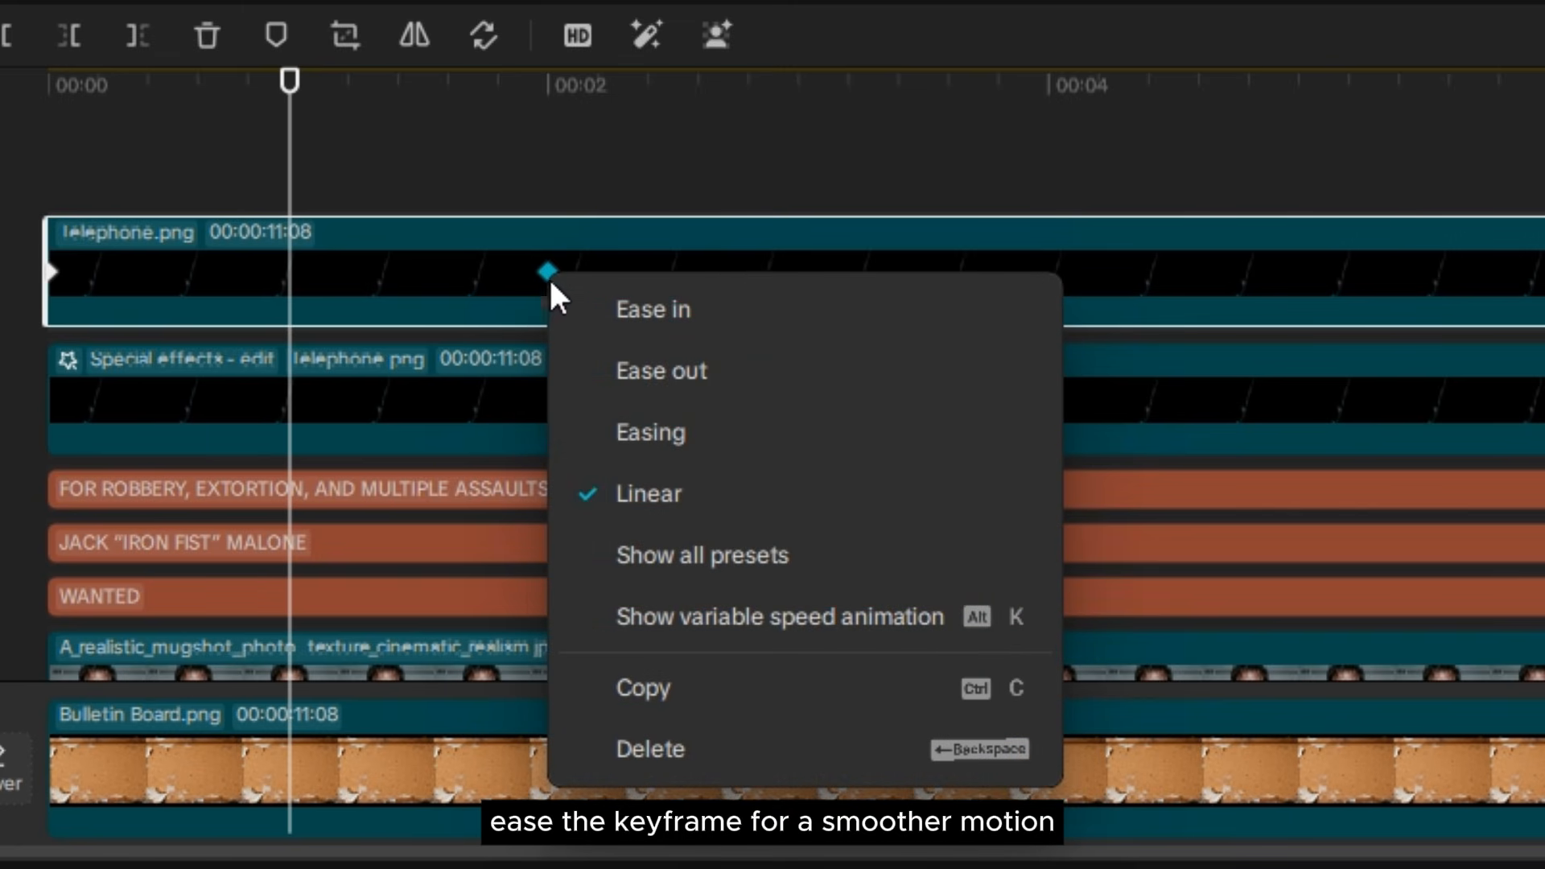
{"action": "left_click", "coordinate": [717, 368]}
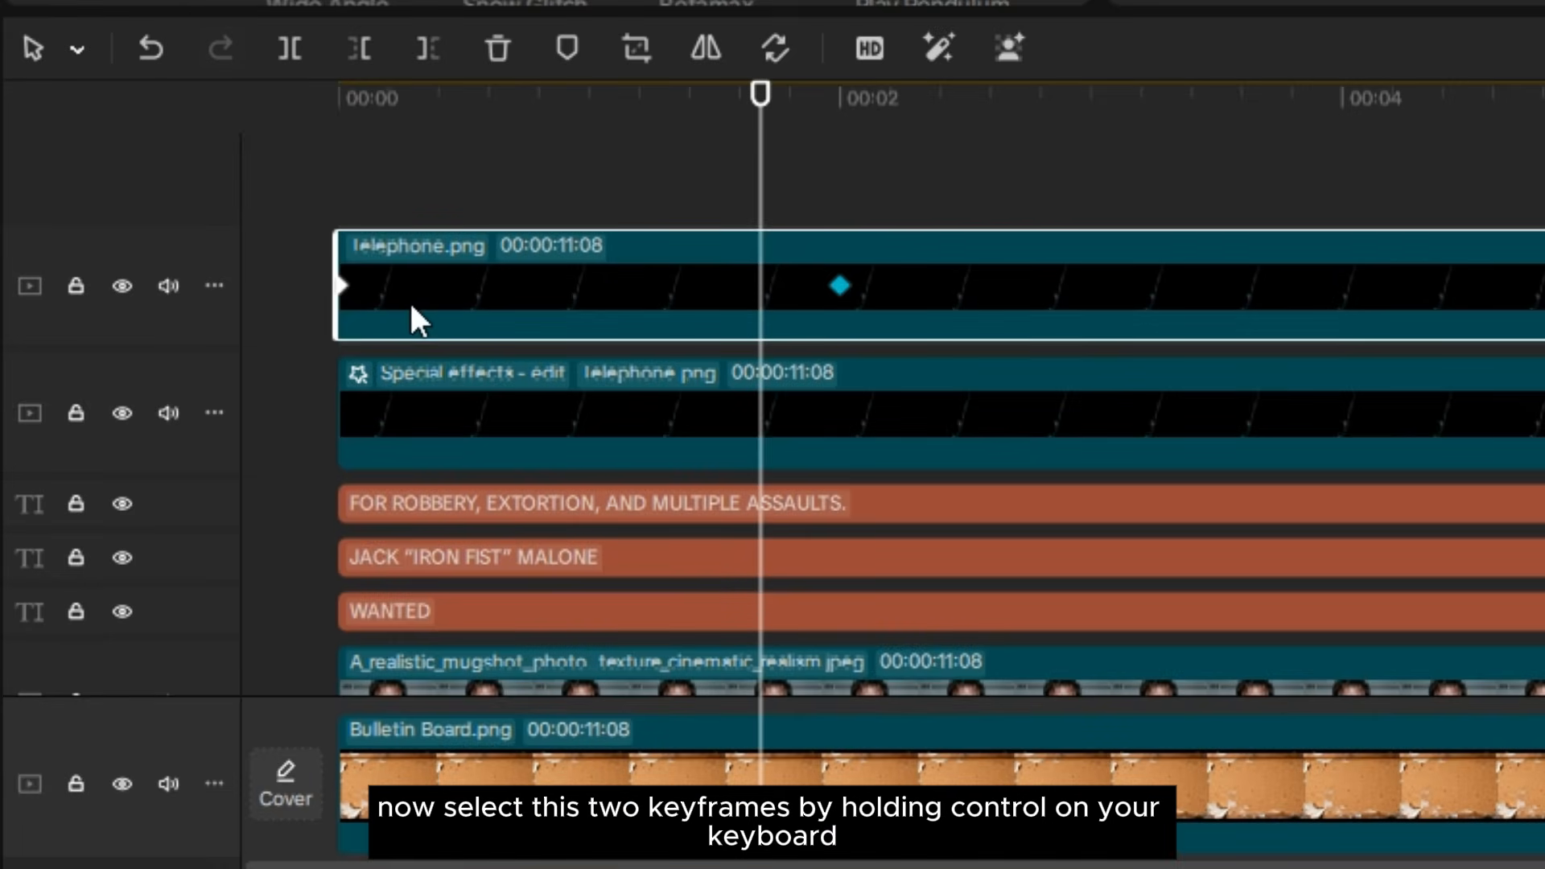
{"action": "left_click", "coordinate": [840, 286]}
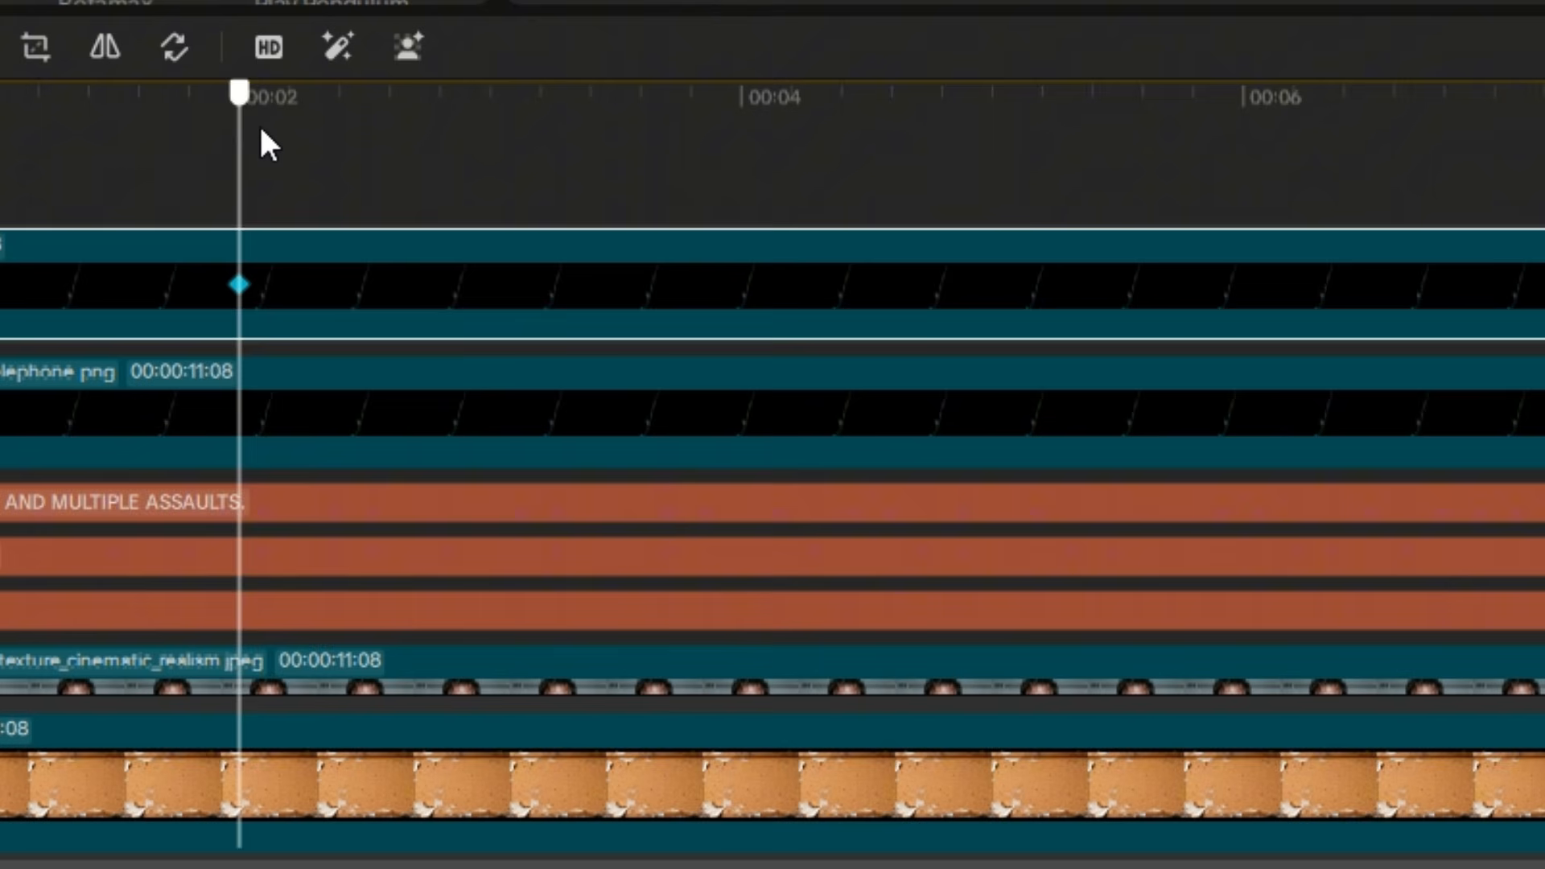
{"action": "left_click_drag", "start_coordinate": [840, 149], "coordinate": [1317, 153]}
{"action": "left_click_drag", "start_coordinate": [718, 152], "coordinate": [1544, 244]}
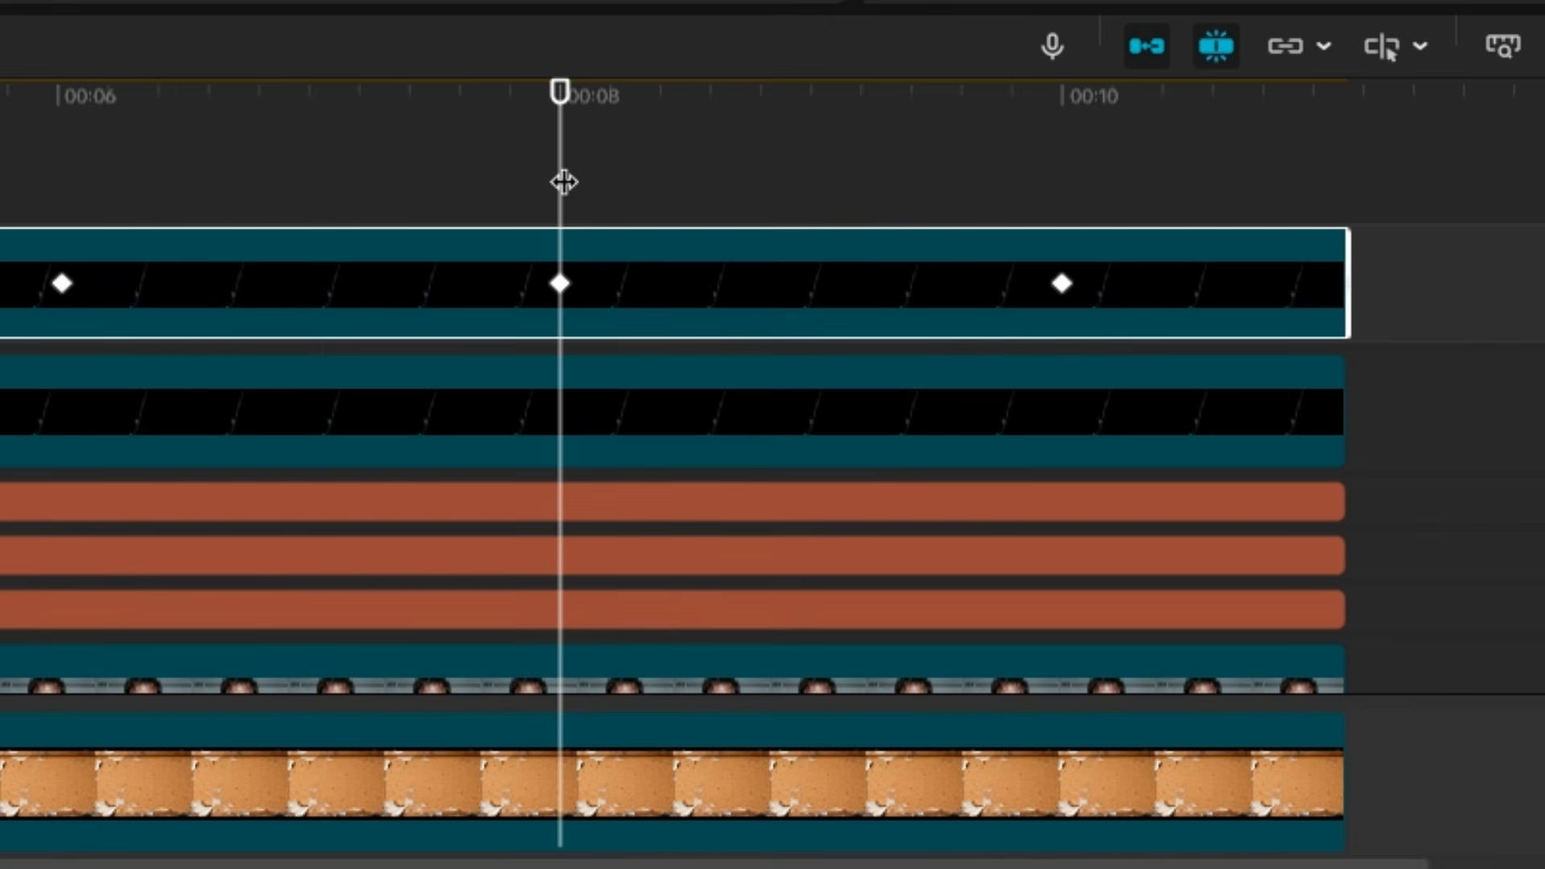
{"action": "left_click_drag", "start_coordinate": [563, 176], "coordinate": [287, 178]}
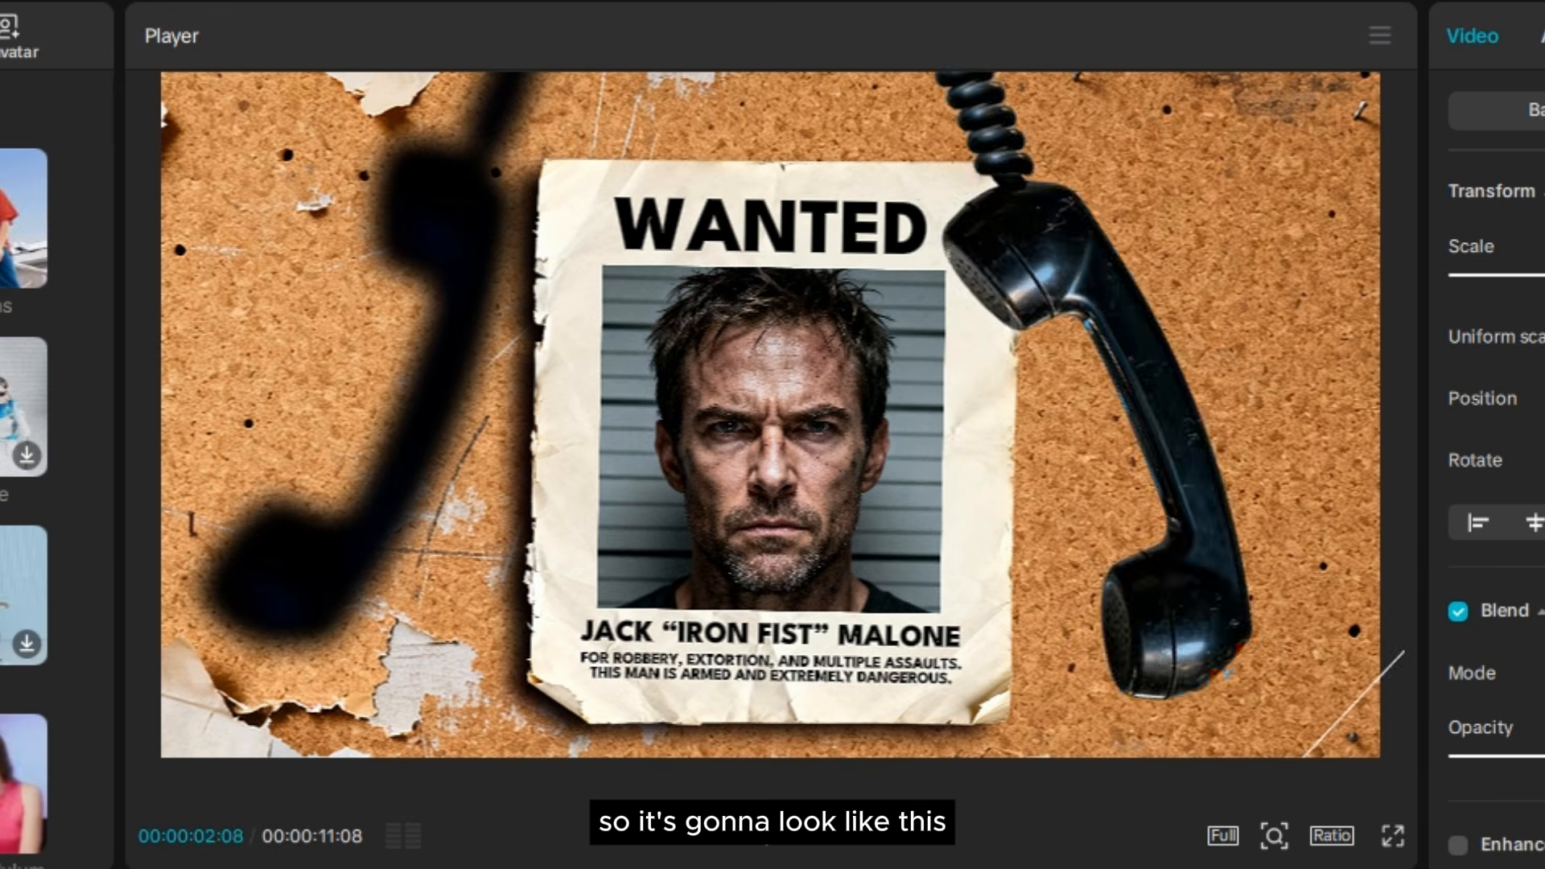
{"action": "key", "text": "space"}
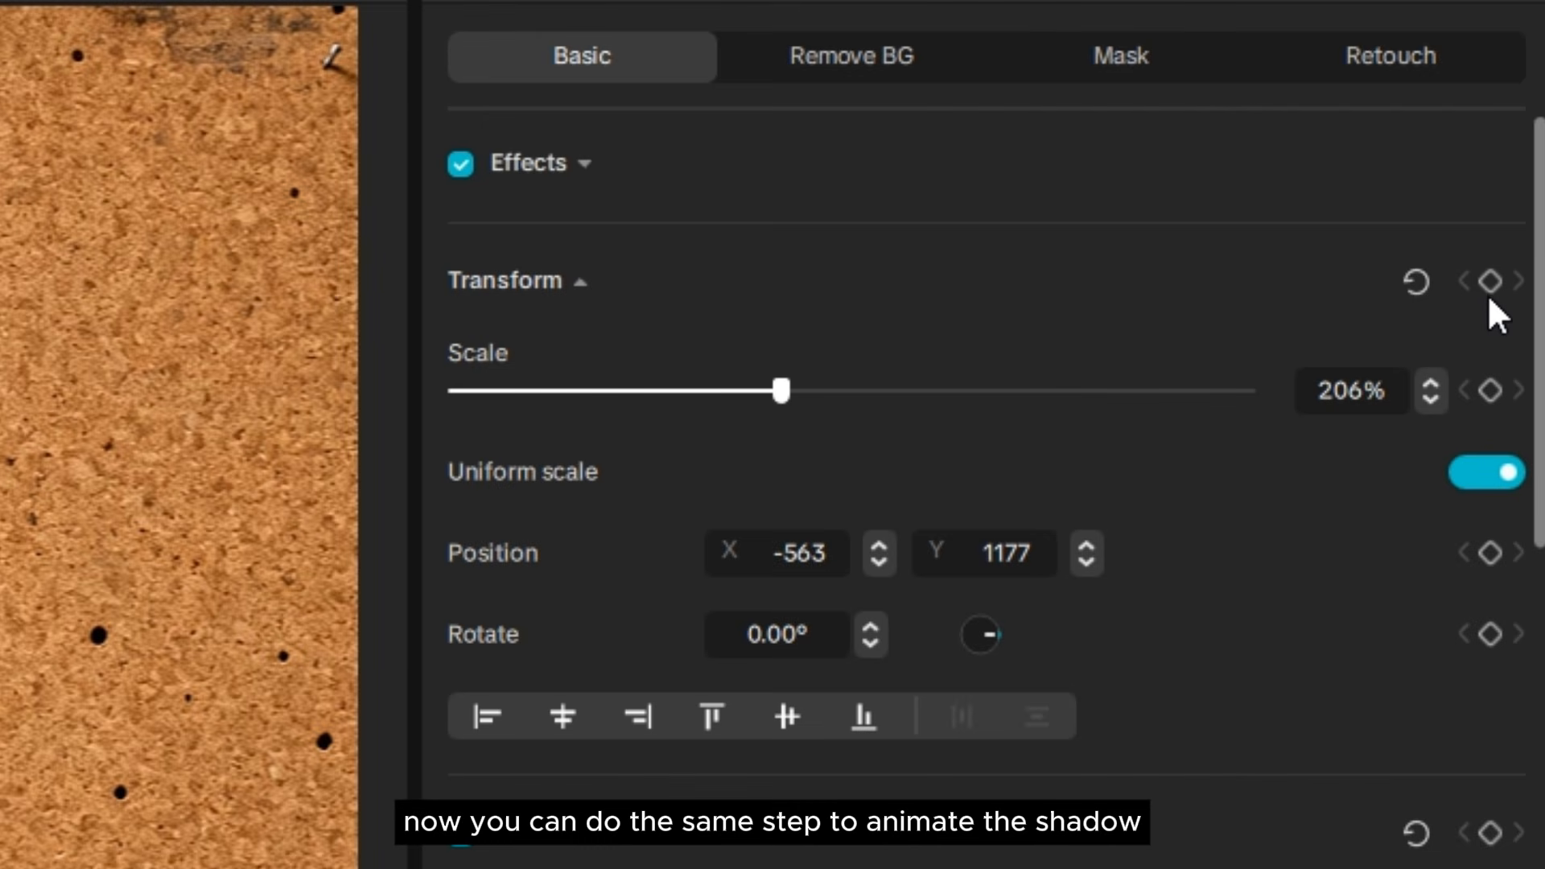
Add a Transform keyframe to the shadow at the first frame and, at 2 seconds, move and rotate it to sit slightly right of the telephone.
{"action": "left_click", "coordinate": [1492, 287]}
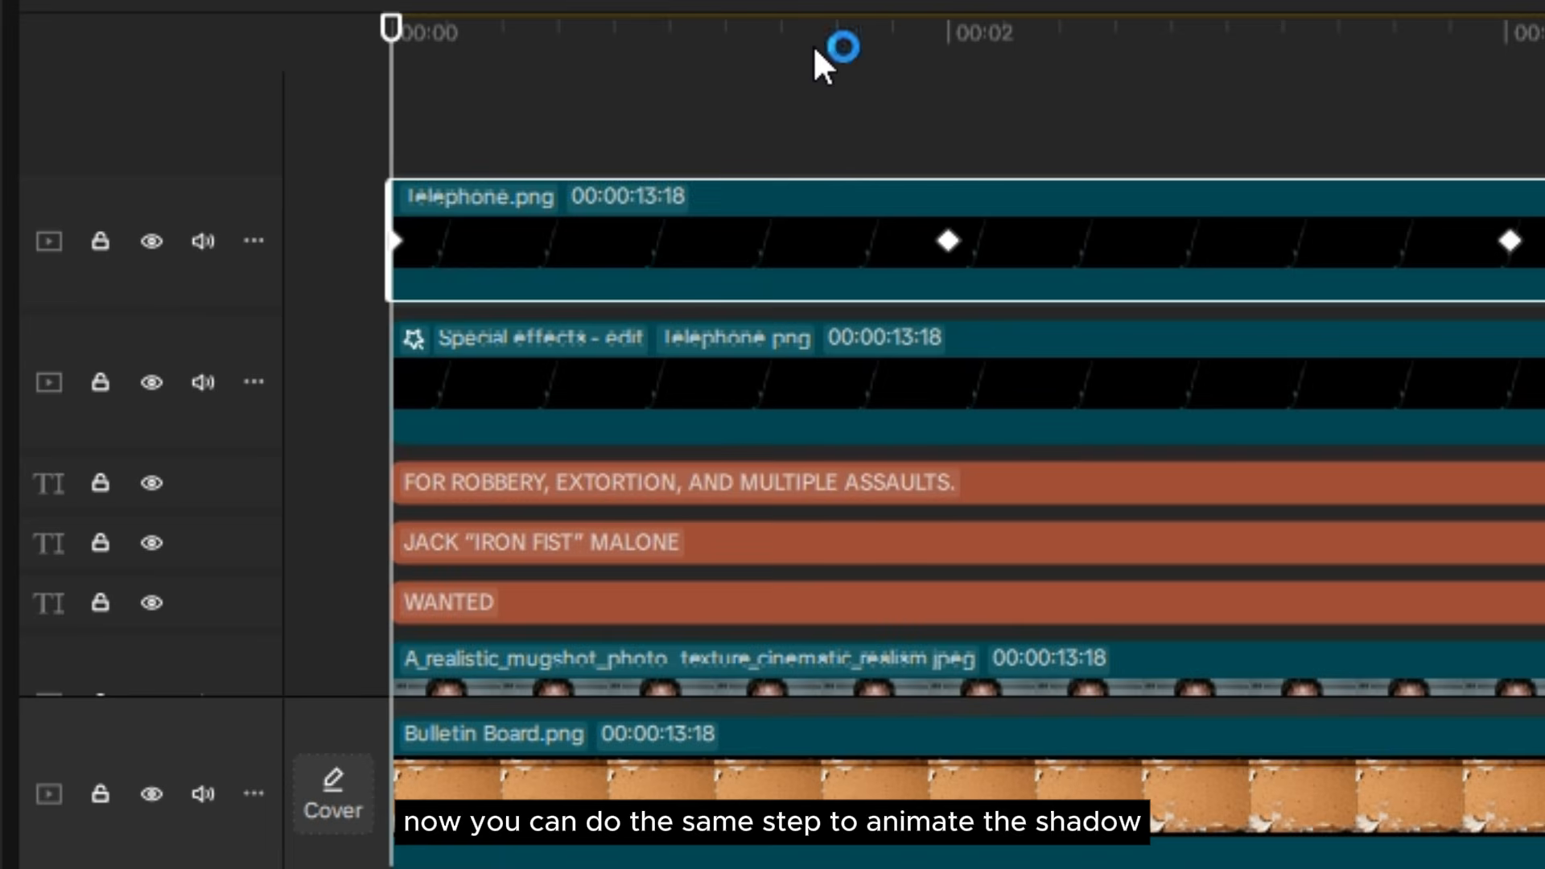
{"action": "left_click", "coordinate": [903, 45]}
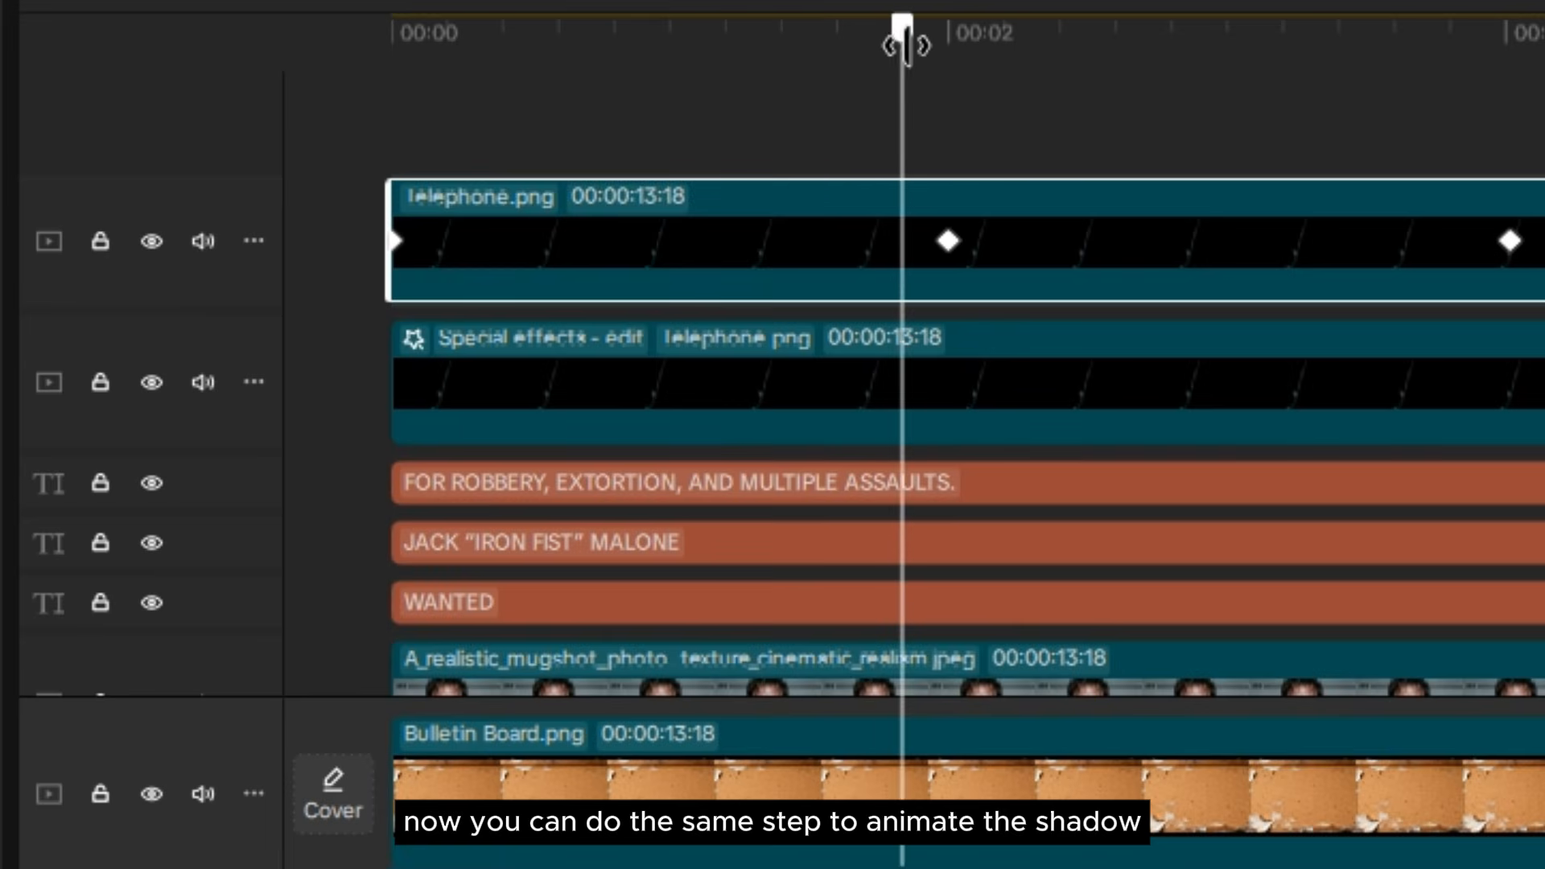
{"action": "left_click_drag", "start_coordinate": [903, 45], "coordinate": [948, 40]}
{"action": "left_click", "coordinate": [1010, 369]}
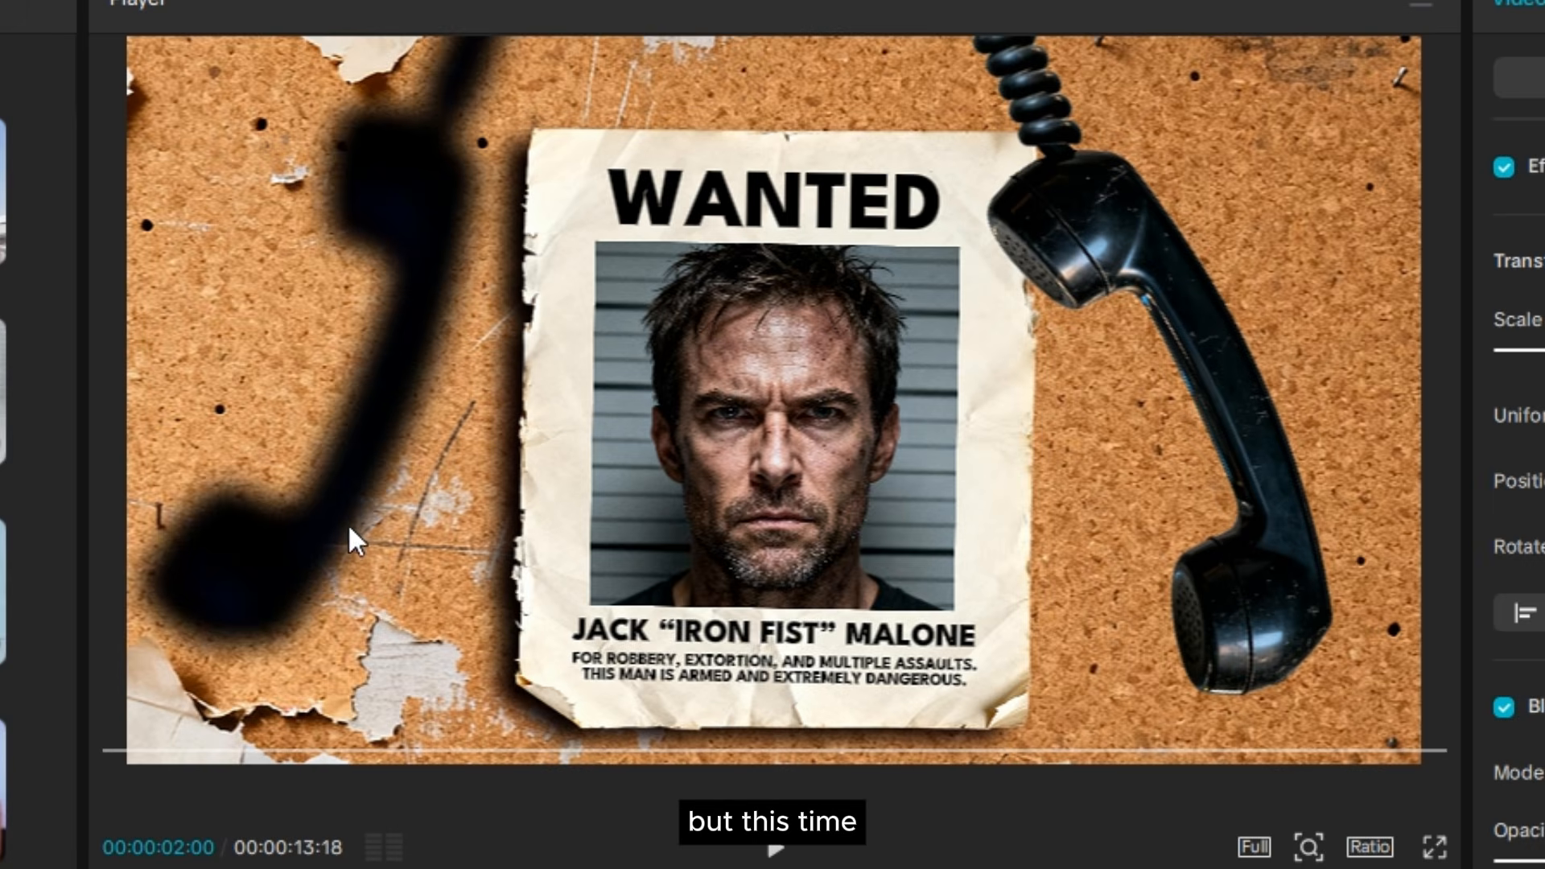
{"action": "left_click_drag", "start_coordinate": [349, 528], "coordinate": [867, 579]}
{"action": "left_click_drag", "start_coordinate": [1076, 829], "coordinate": [1538, 595]}
{"action": "left_click_drag", "start_coordinate": [1247, 682], "coordinate": [1329, 646]}
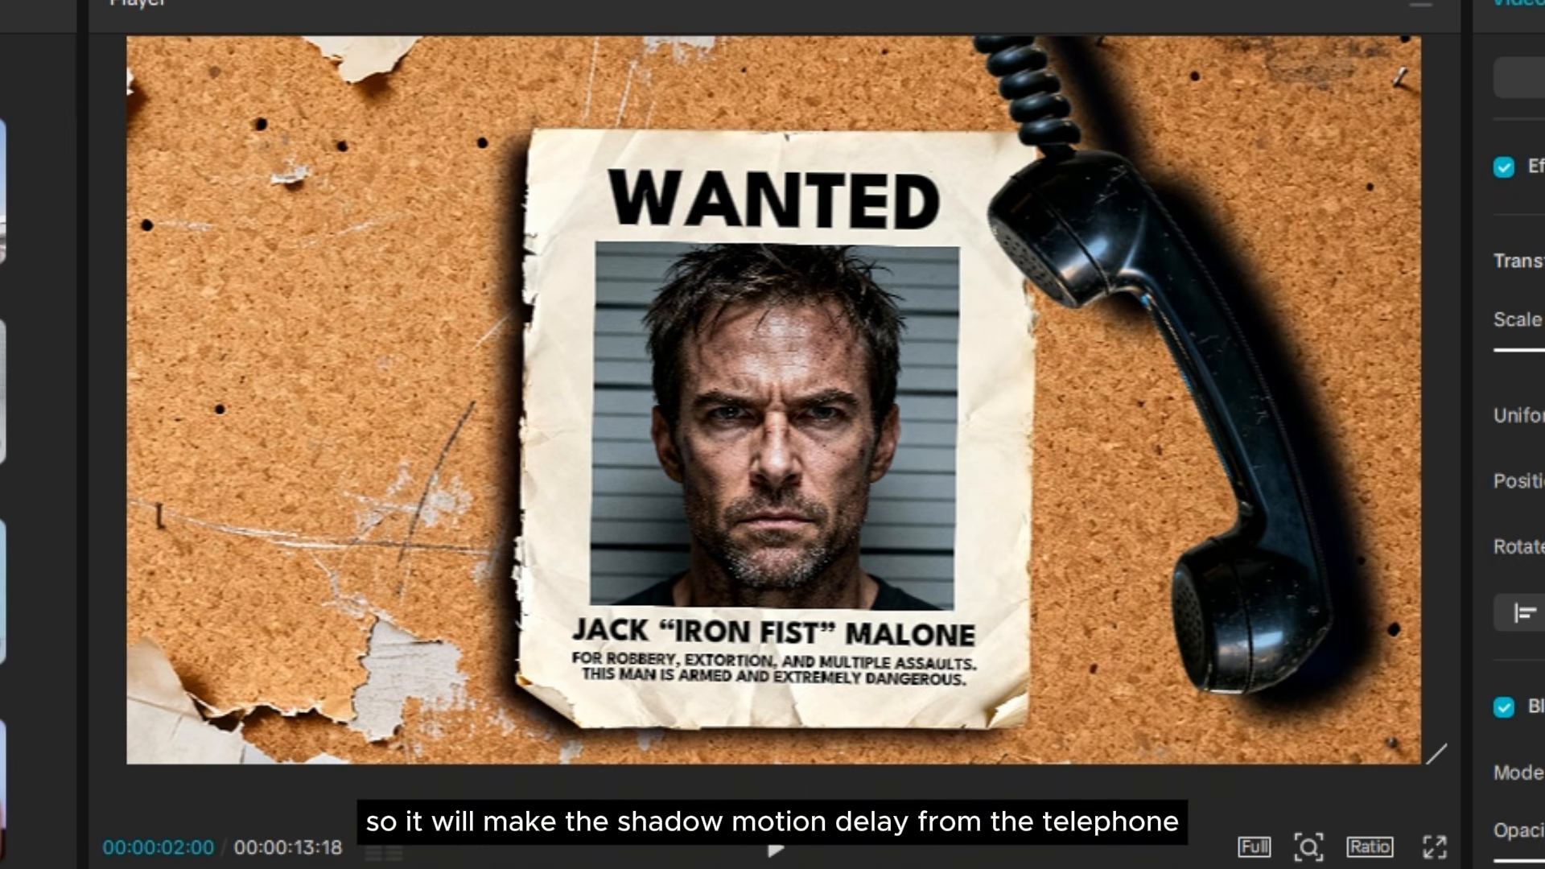
Give the shadow's two-second keyframe the same Ease out as the telephone's and preview the swing from the start.
{"action": "left_click_drag", "start_coordinate": [750, 248], "coordinate": [301, 248]}
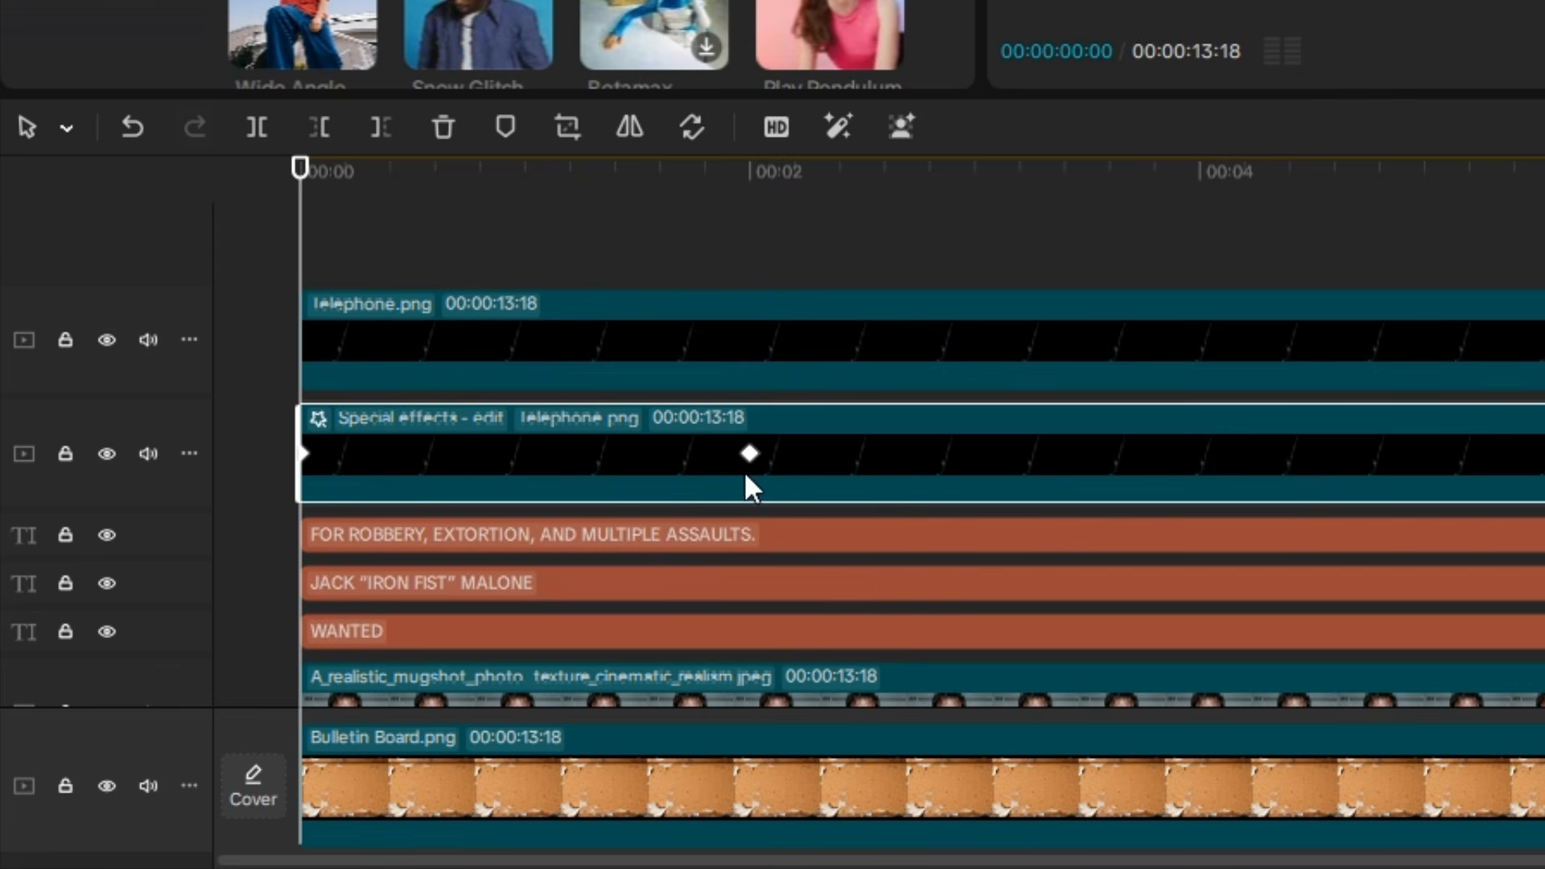
{"action": "right_click", "coordinate": [745, 456]}
{"action": "left_click", "coordinate": [875, 566]}
{"action": "key", "text": "space"}
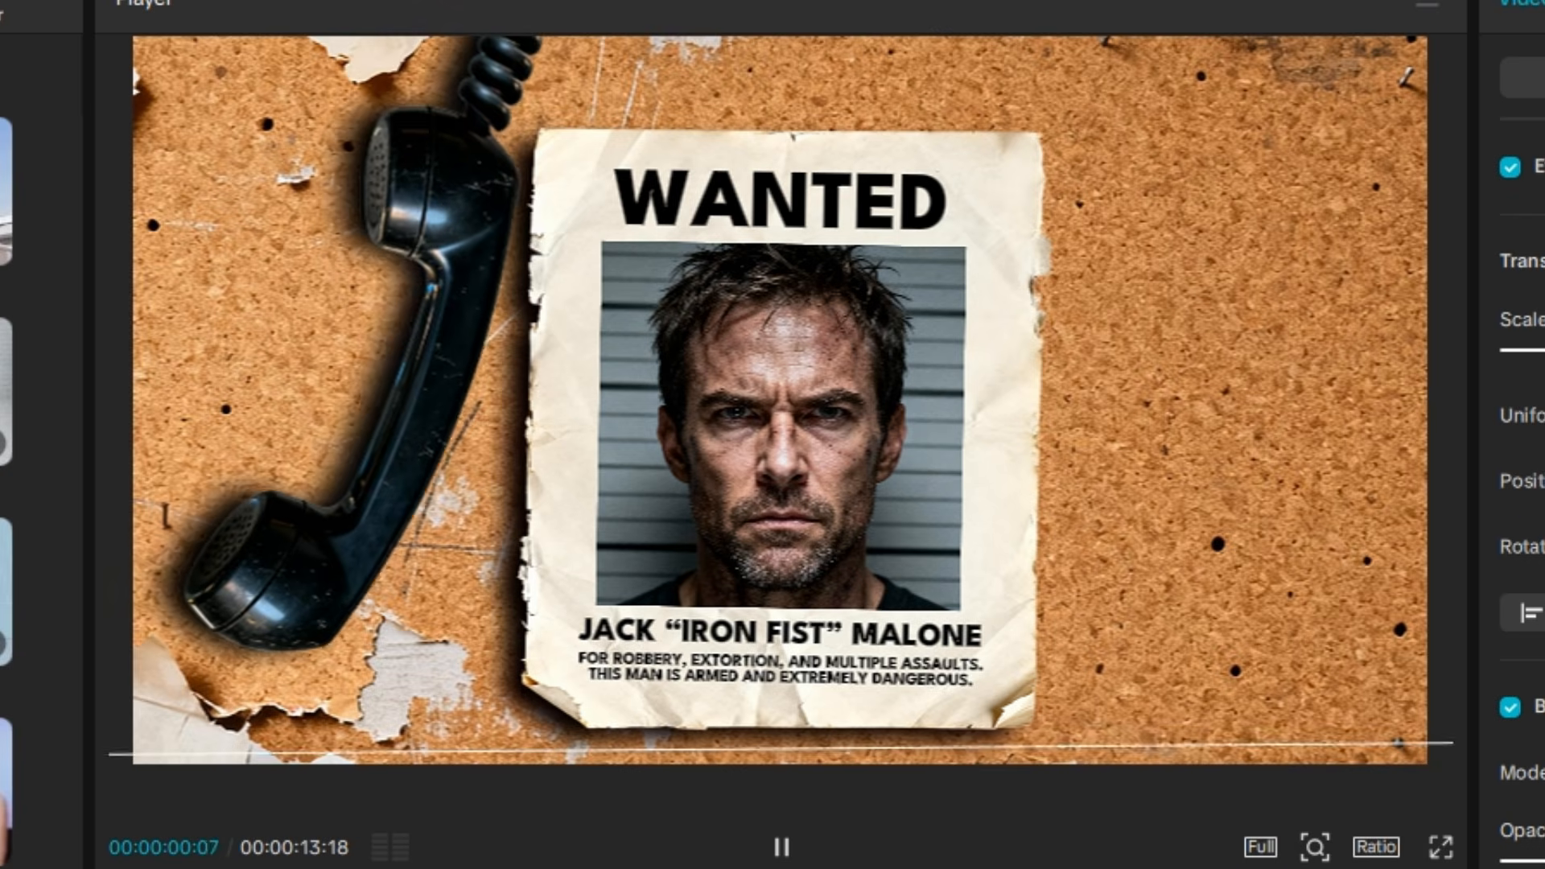
{"action": "key", "text": "space"}
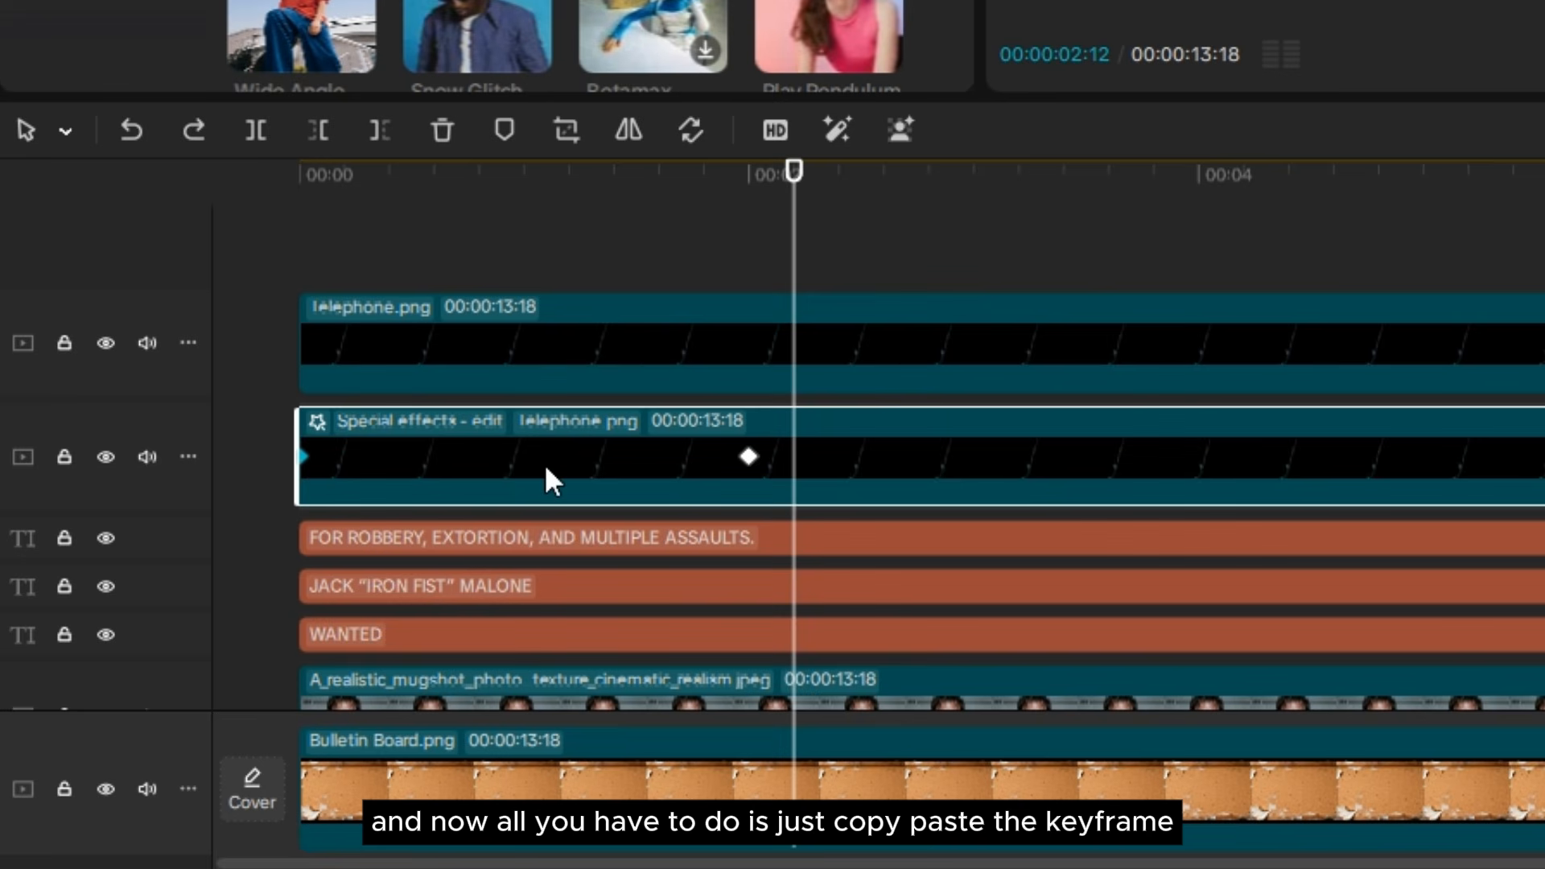
Copy the shadow's keyframe pair and repeat it at 4, 6 and 8 seconds, matching the telephone layer's keyframe times.
{"action": "left_click", "coordinate": [746, 457]}
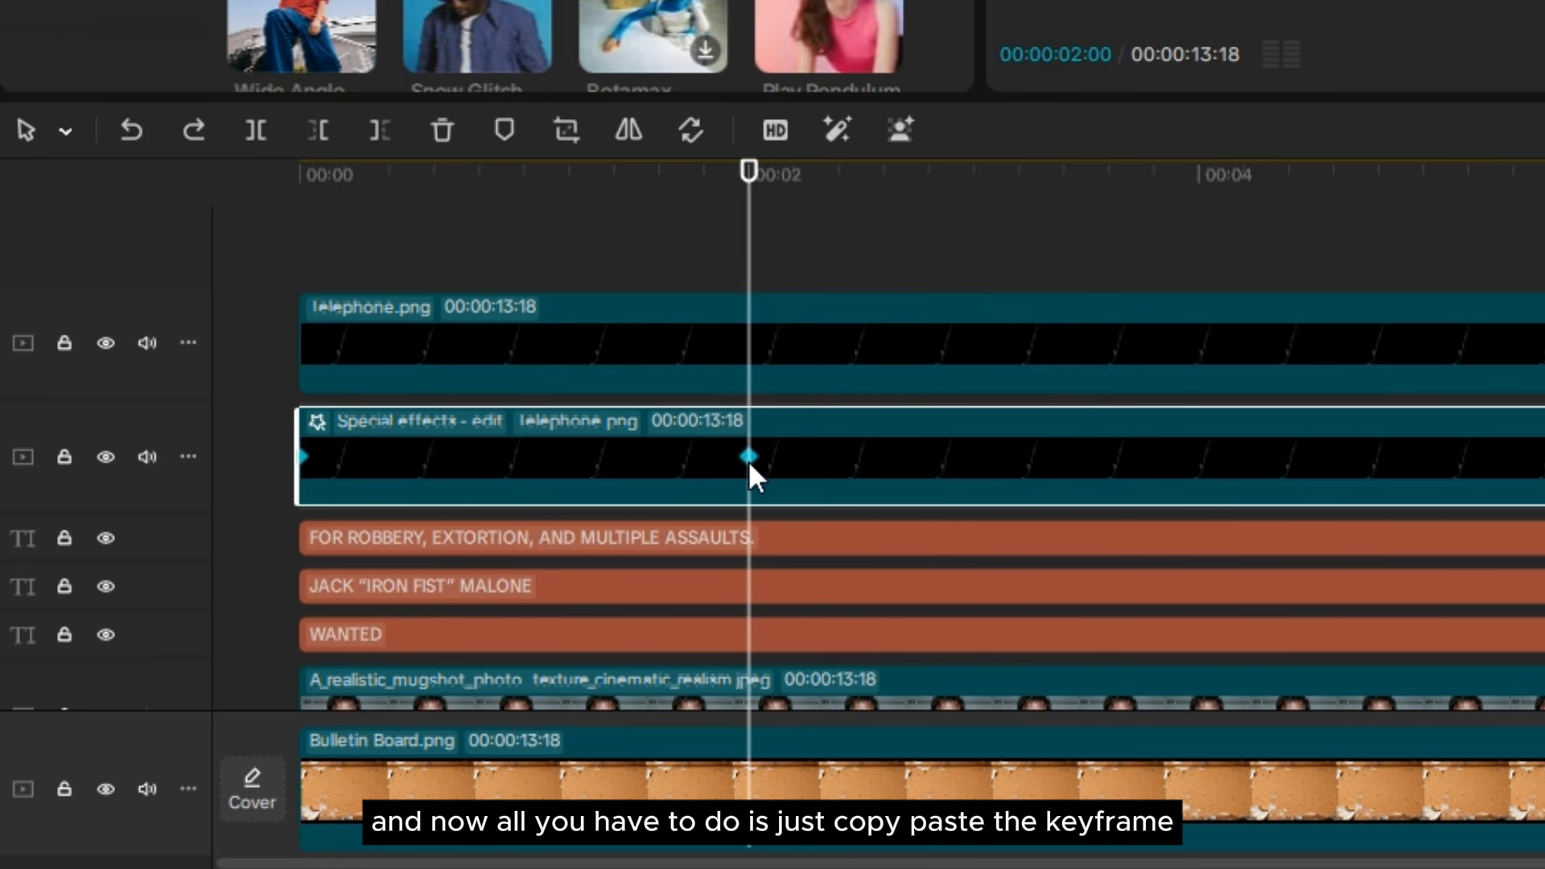
{"action": "left_click", "coordinate": [1021, 241]}
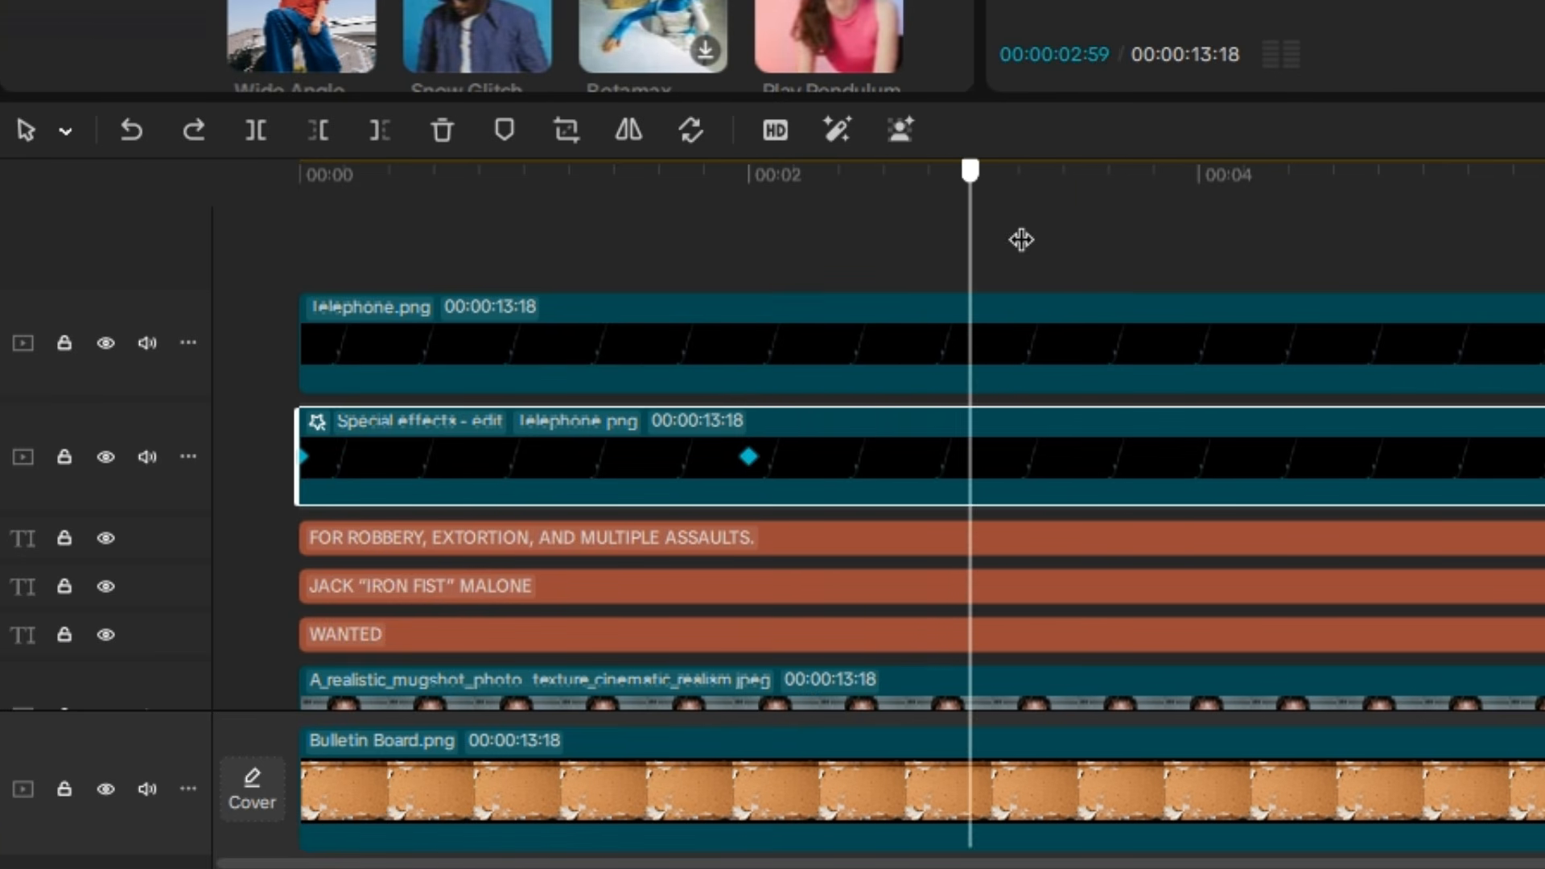
{"action": "left_click", "coordinate": [1059, 352]}
{"action": "left_click", "coordinate": [1158, 271]}
{"action": "left_click_drag", "start_coordinate": [1158, 271], "coordinate": [1200, 275]}
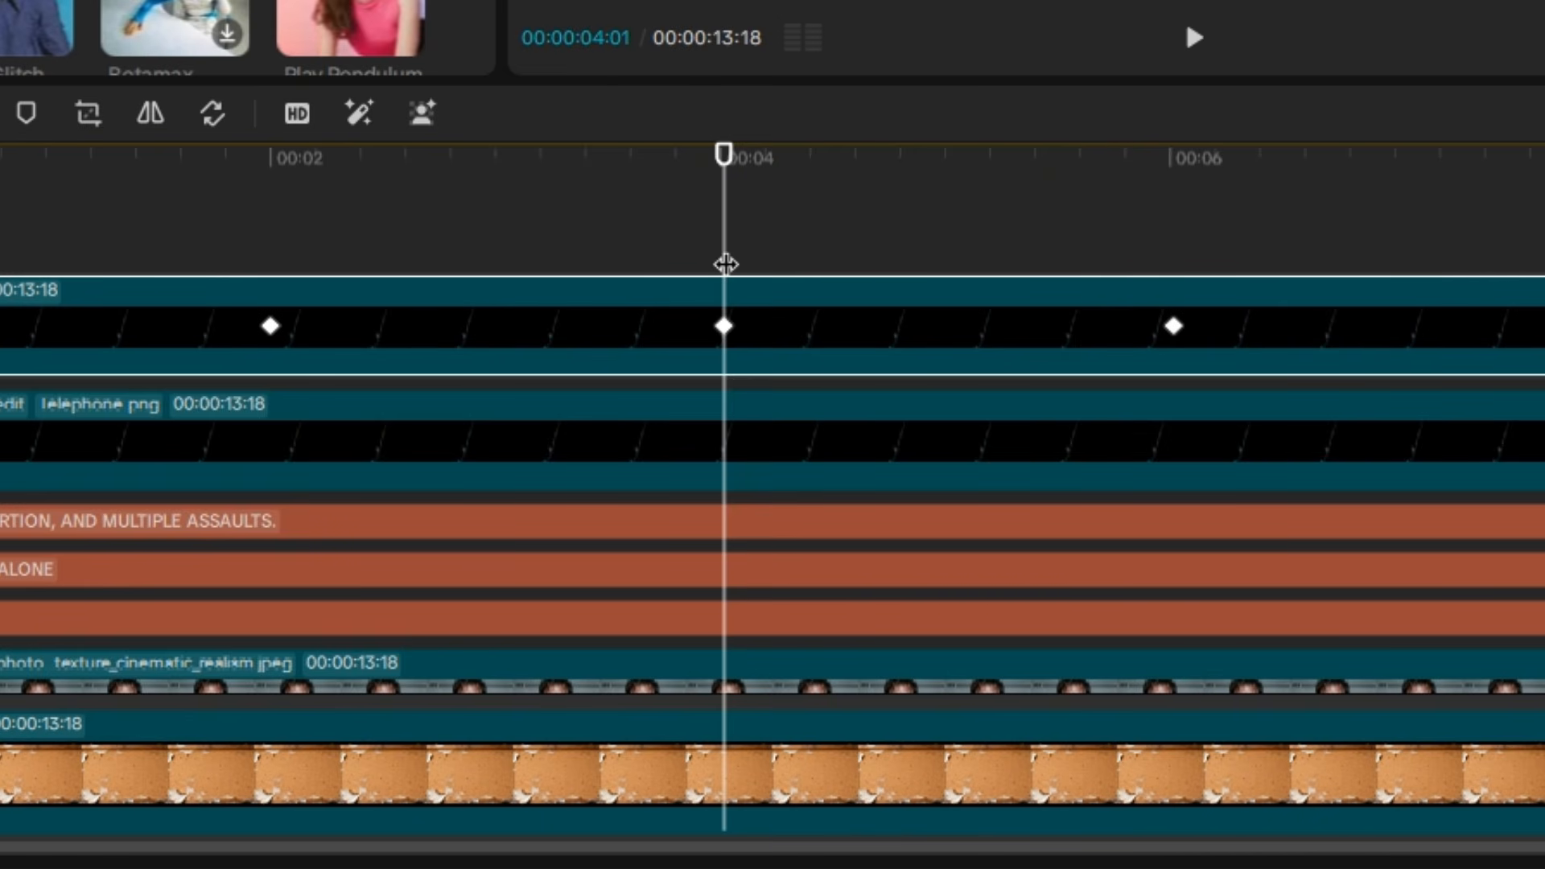
{"action": "left_click", "coordinate": [799, 453]}
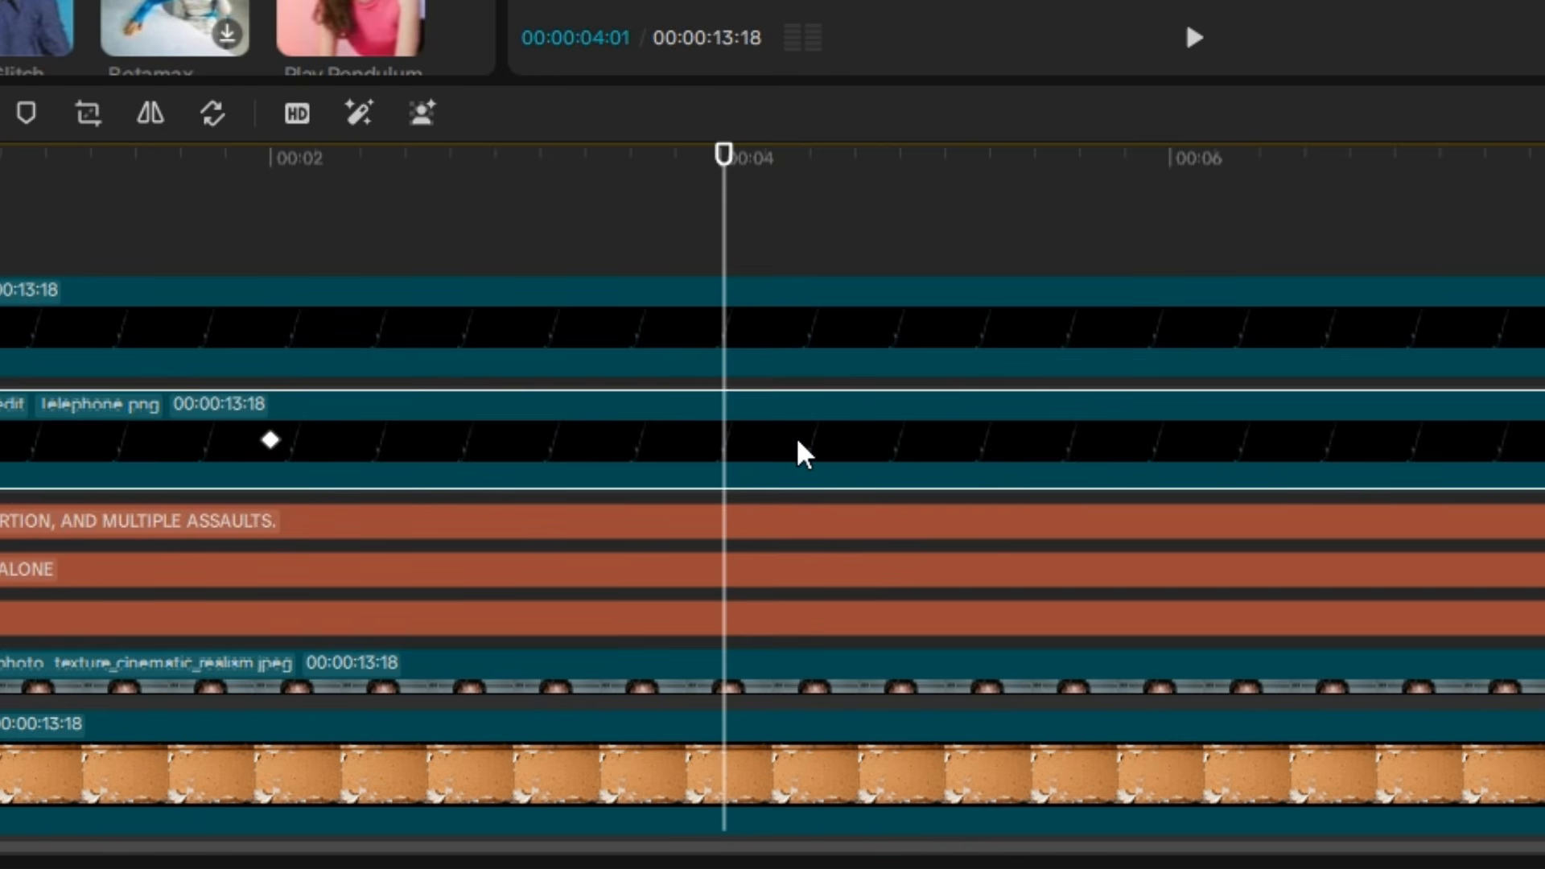
{"action": "left_click_drag", "start_coordinate": [731, 211], "coordinate": [1173, 254]}
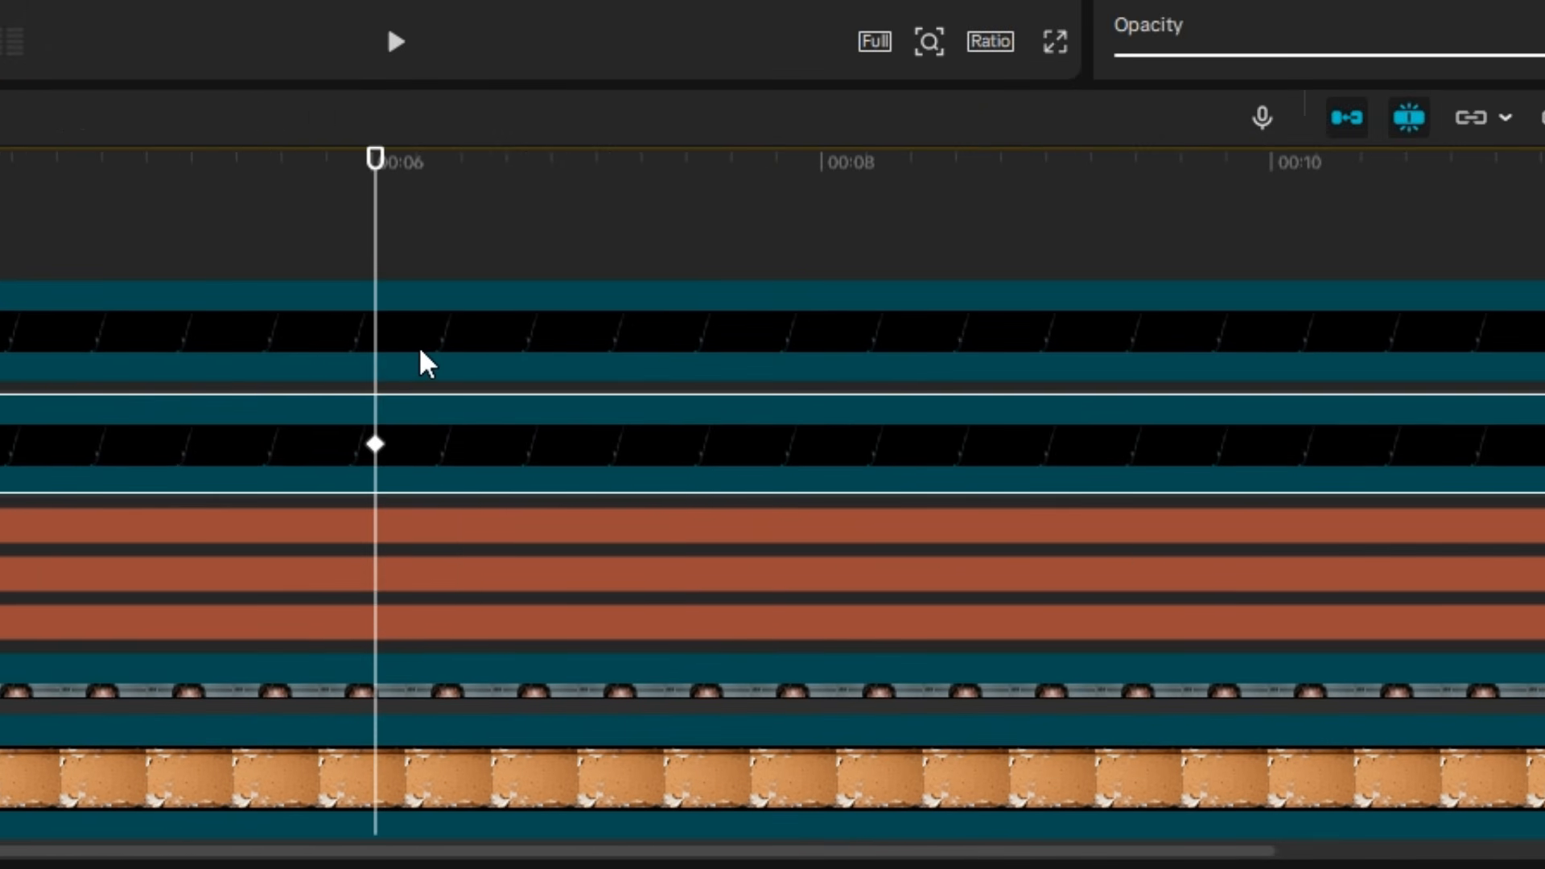
{"action": "left_click", "coordinate": [427, 363]}
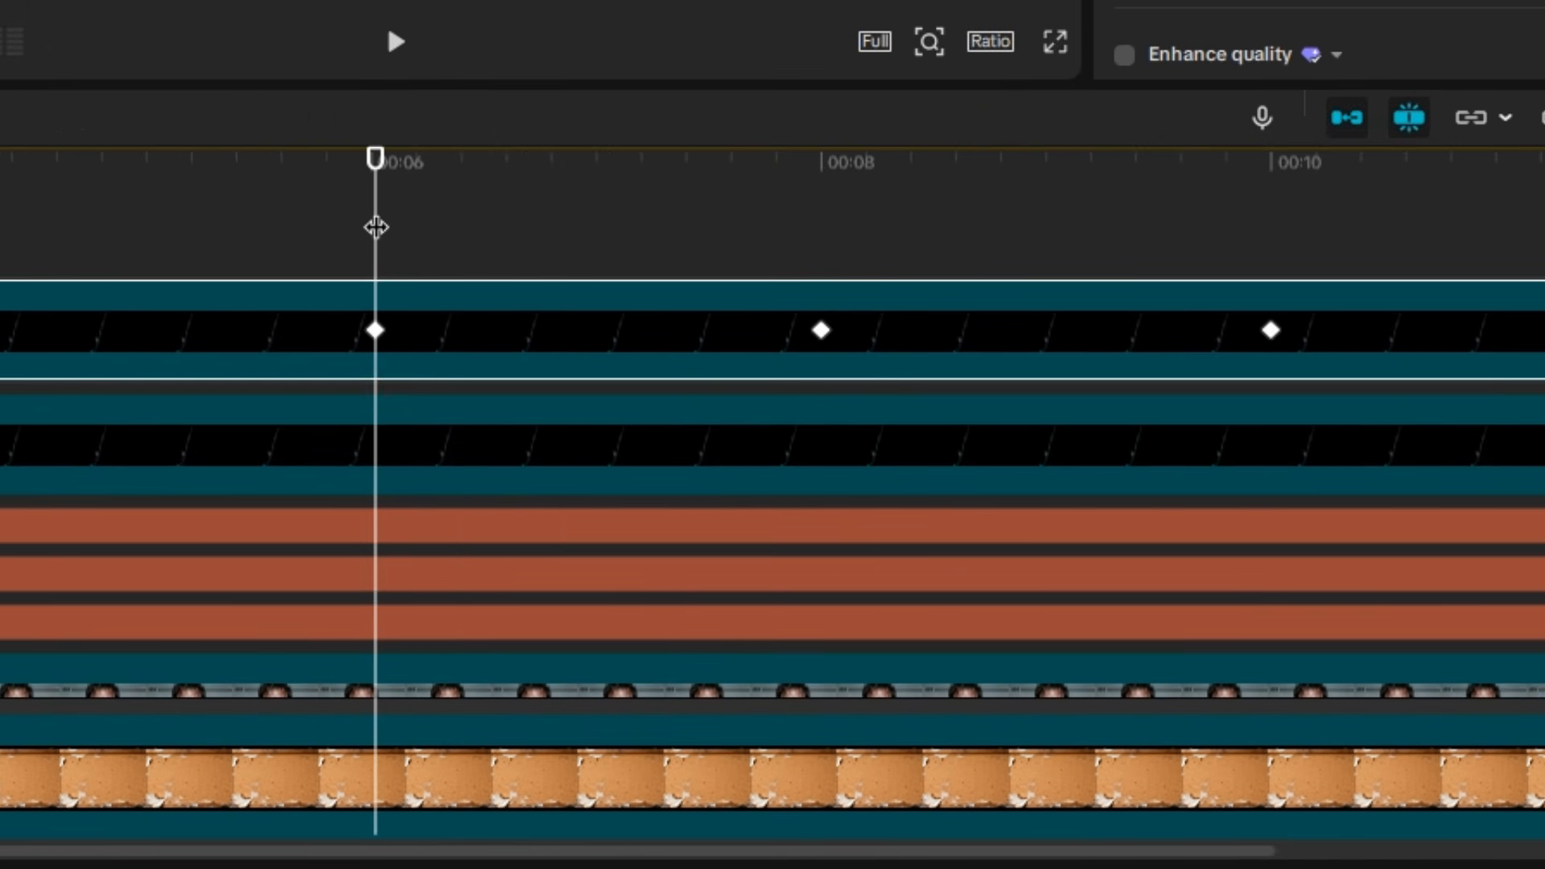
{"action": "left_click_drag", "start_coordinate": [376, 227], "coordinate": [816, 248]}
{"action": "left_click", "coordinate": [819, 465]}
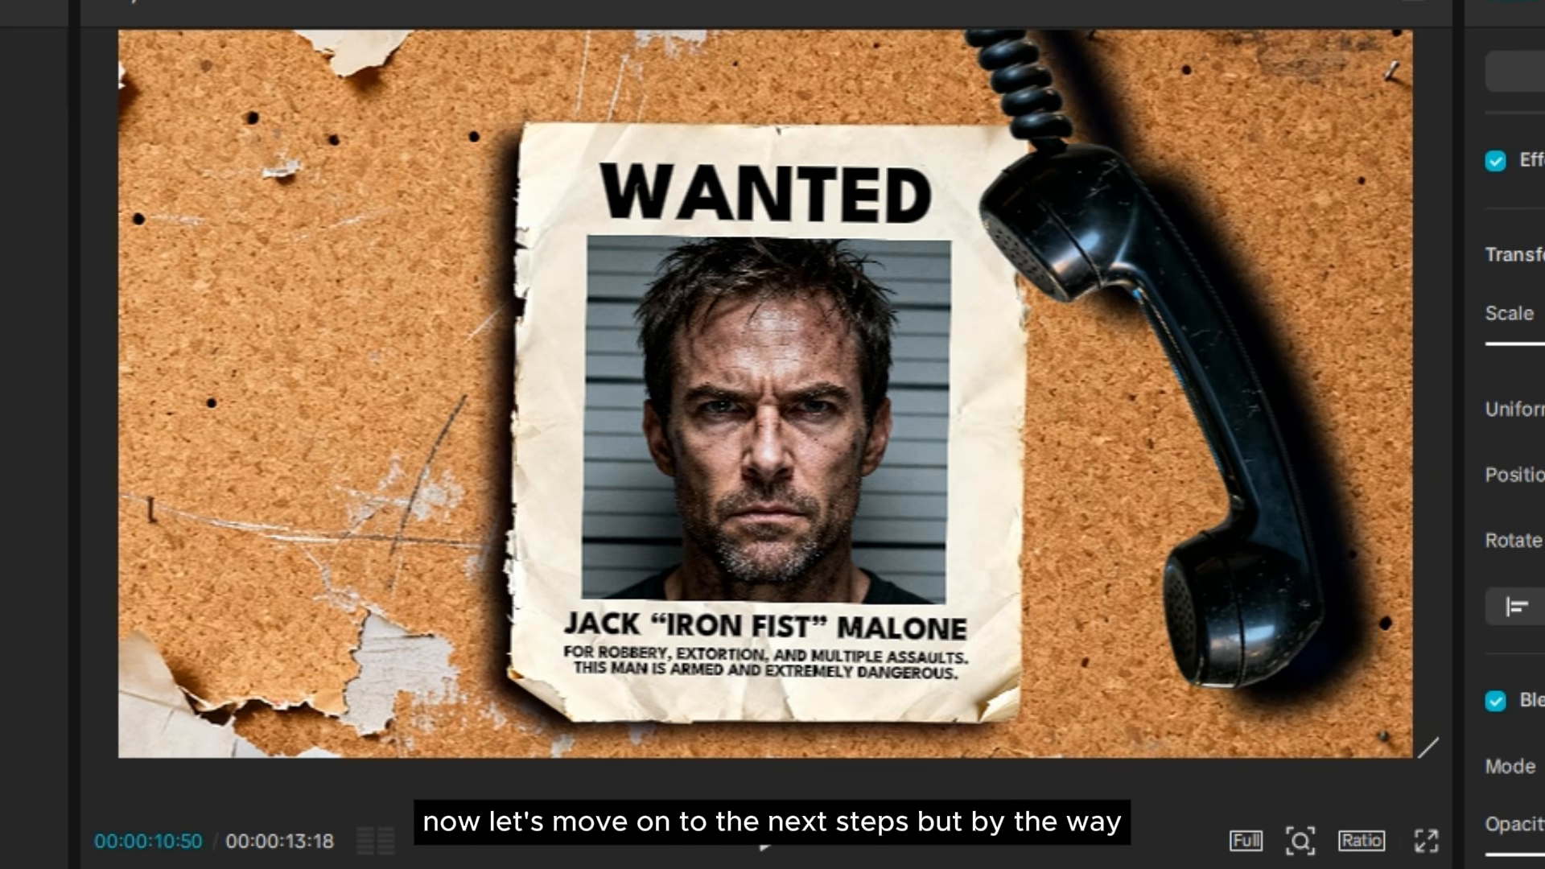
Switch to the Epidemic Sound website, go to its music catalogue and enter a search for cinematic music.
{"action": "scroll", "coordinate": [1512, 483], "scroll_direction": "down", "scroll_amount": 2}
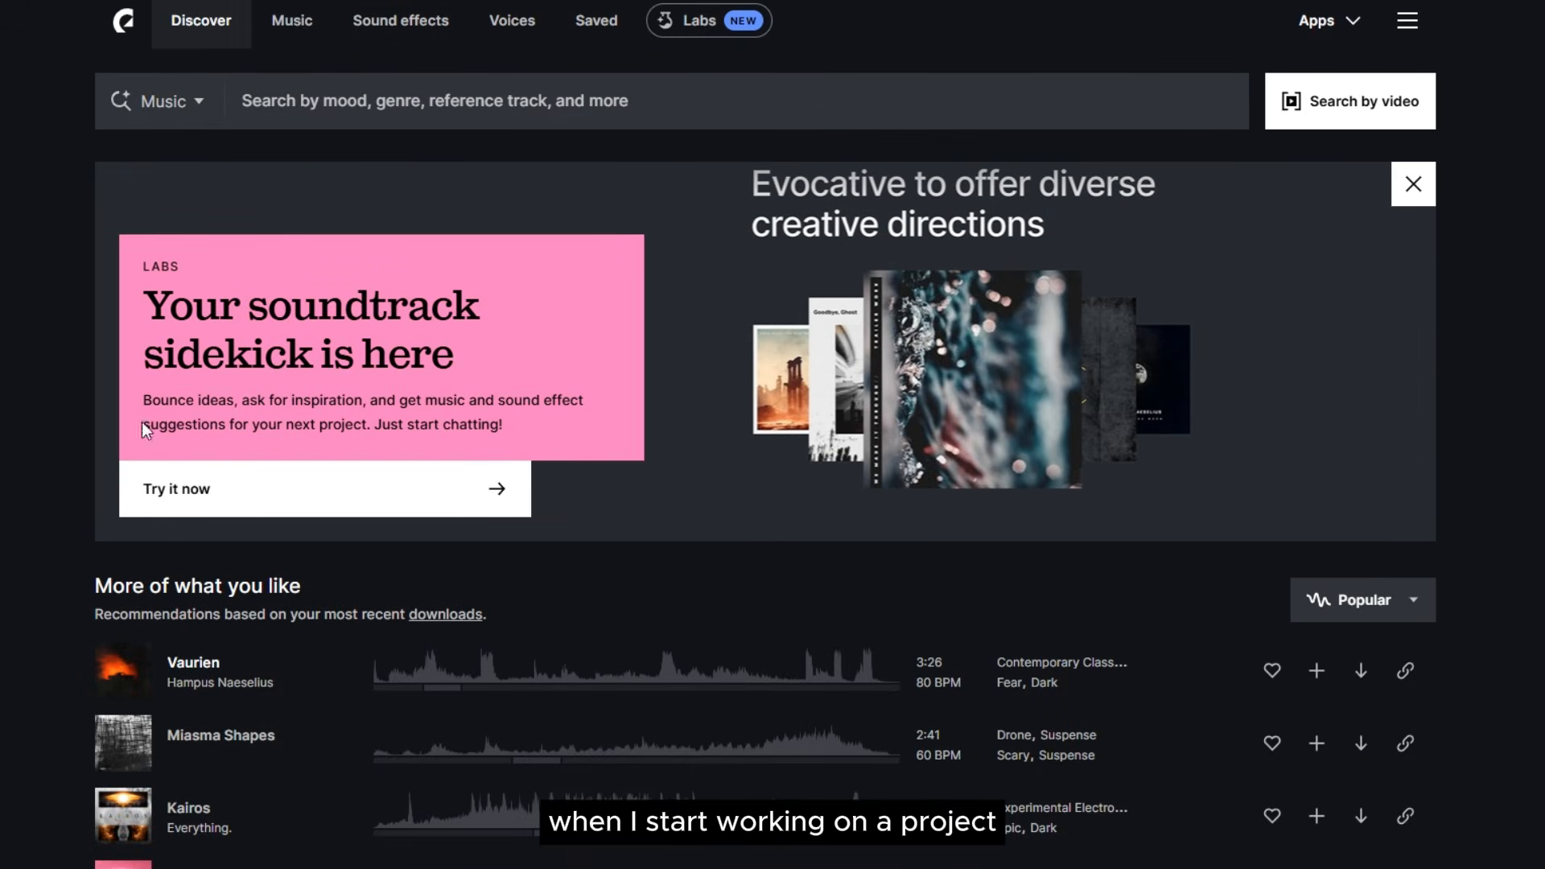
{"action": "left_click", "coordinate": [318, 28]}
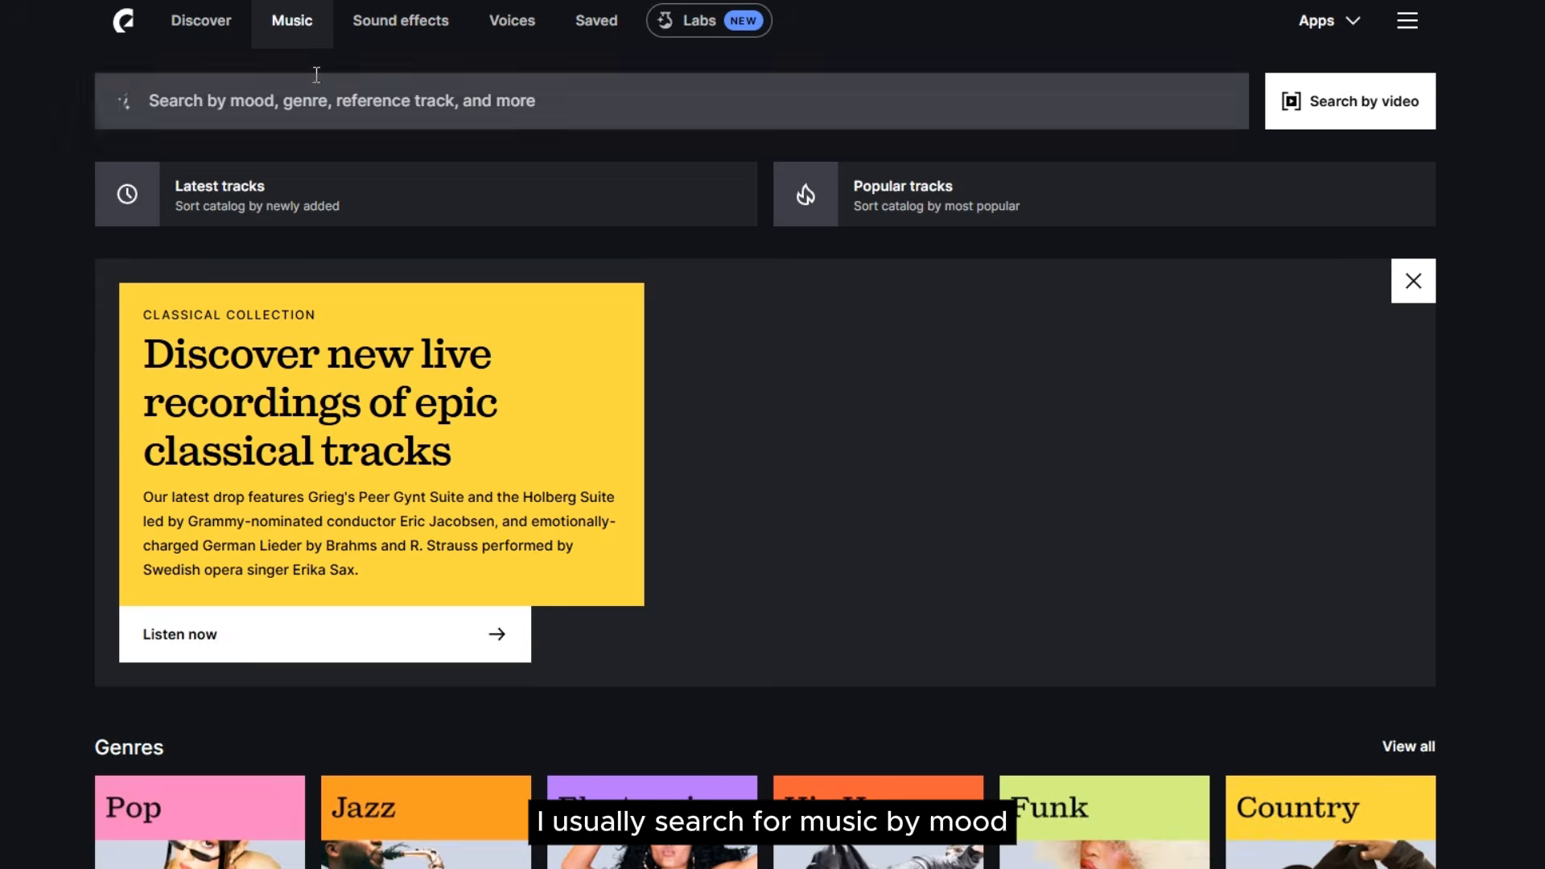
{"action": "left_click", "coordinate": [266, 105]}
{"action": "type", "text": "wa"}
{"action": "key", "text": "BackSpace"}
{"action": "key", "text": "BackSpace"}
{"action": "type", "text": "cinemat"}
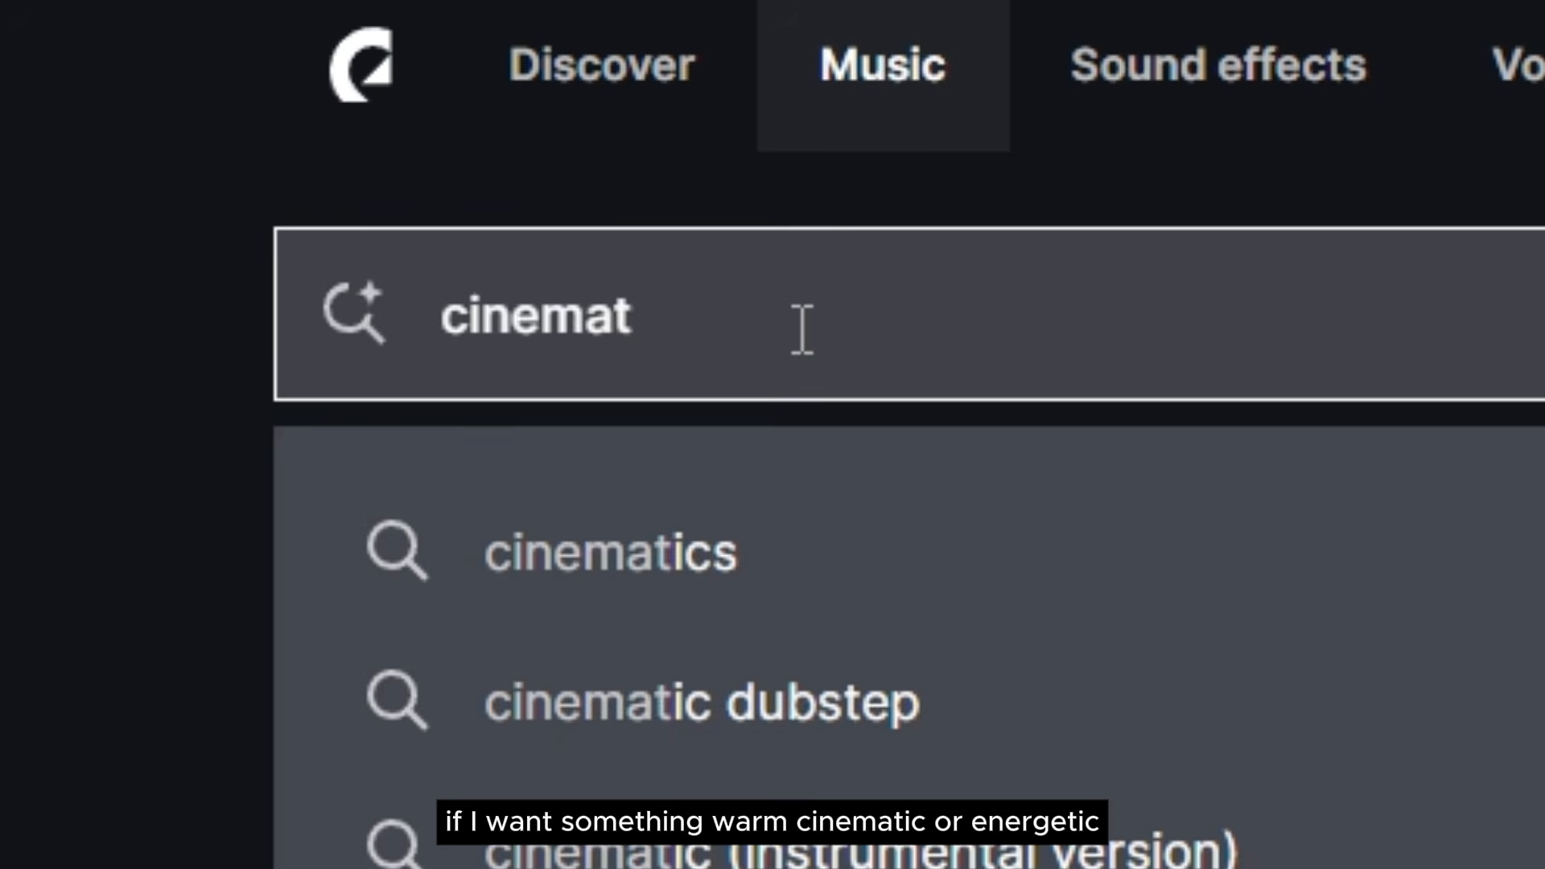
Replace the music search text with energetic.
{"action": "key", "text": "BackSpace"}
{"action": "key", "text": "BackSpace"}
{"action": "key", "text": "BackSpace"}
{"action": "key", "text": "BackSpace"}
{"action": "key", "text": "BackSpace"}
{"action": "key", "text": "BackSpace"}
{"action": "key", "text": "BackSpace"}
{"action": "type", "text": "energeti"}
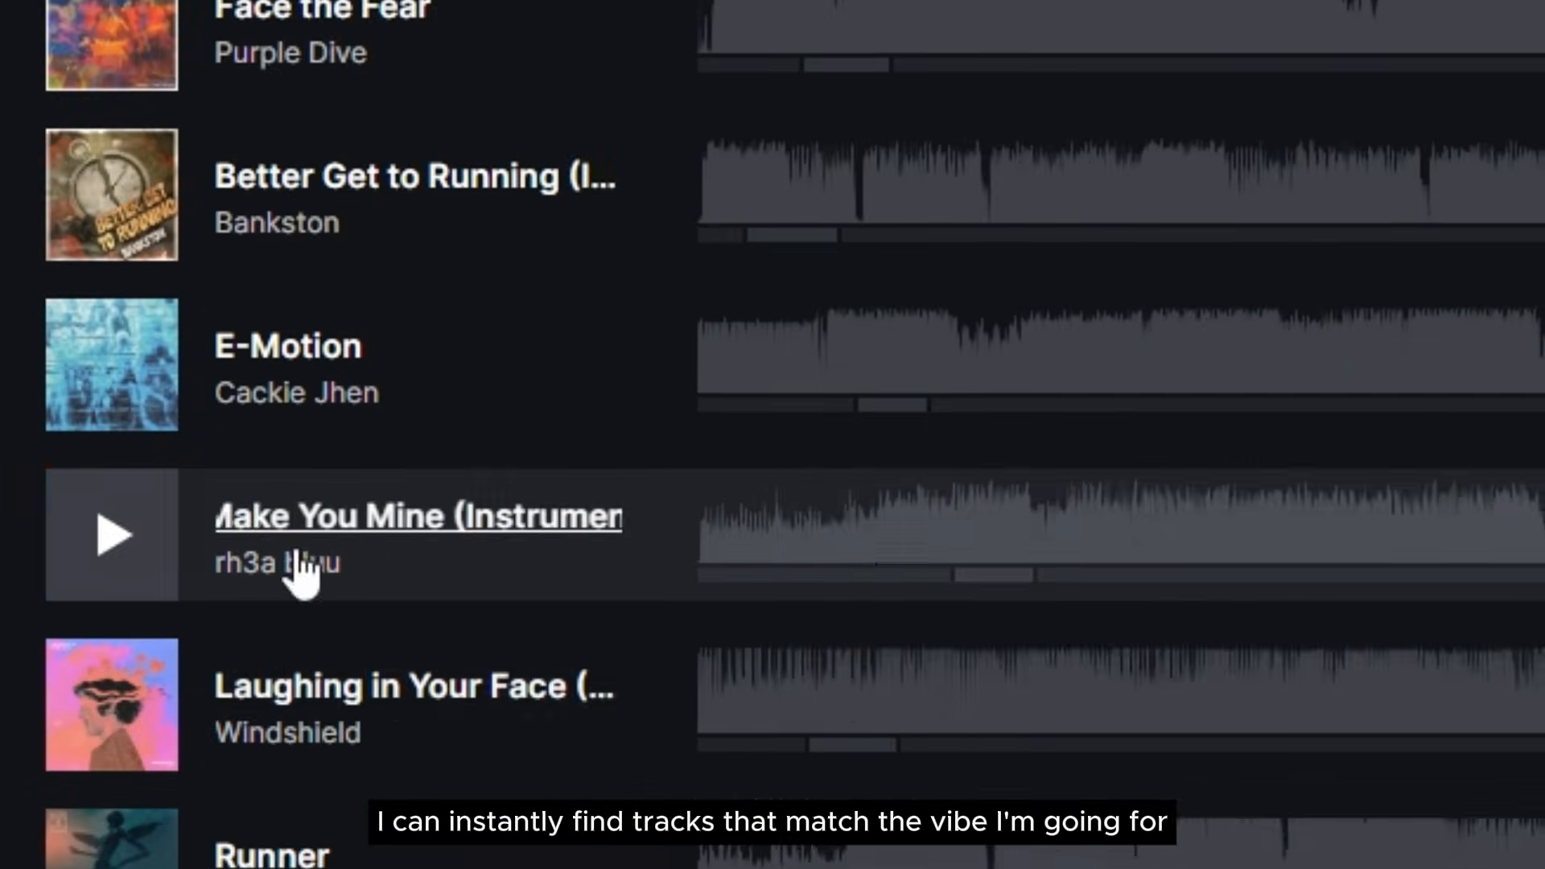
Preview the tracks Make You Mine (Instrumental Version) and Runner, skipping ahead within each one.
{"action": "scroll", "coordinate": [303, 569], "scroll_direction": "down", "scroll_amount": 3}
{"action": "left_click", "coordinate": [817, 411]}
{"action": "left_click", "coordinate": [1227, 354]}
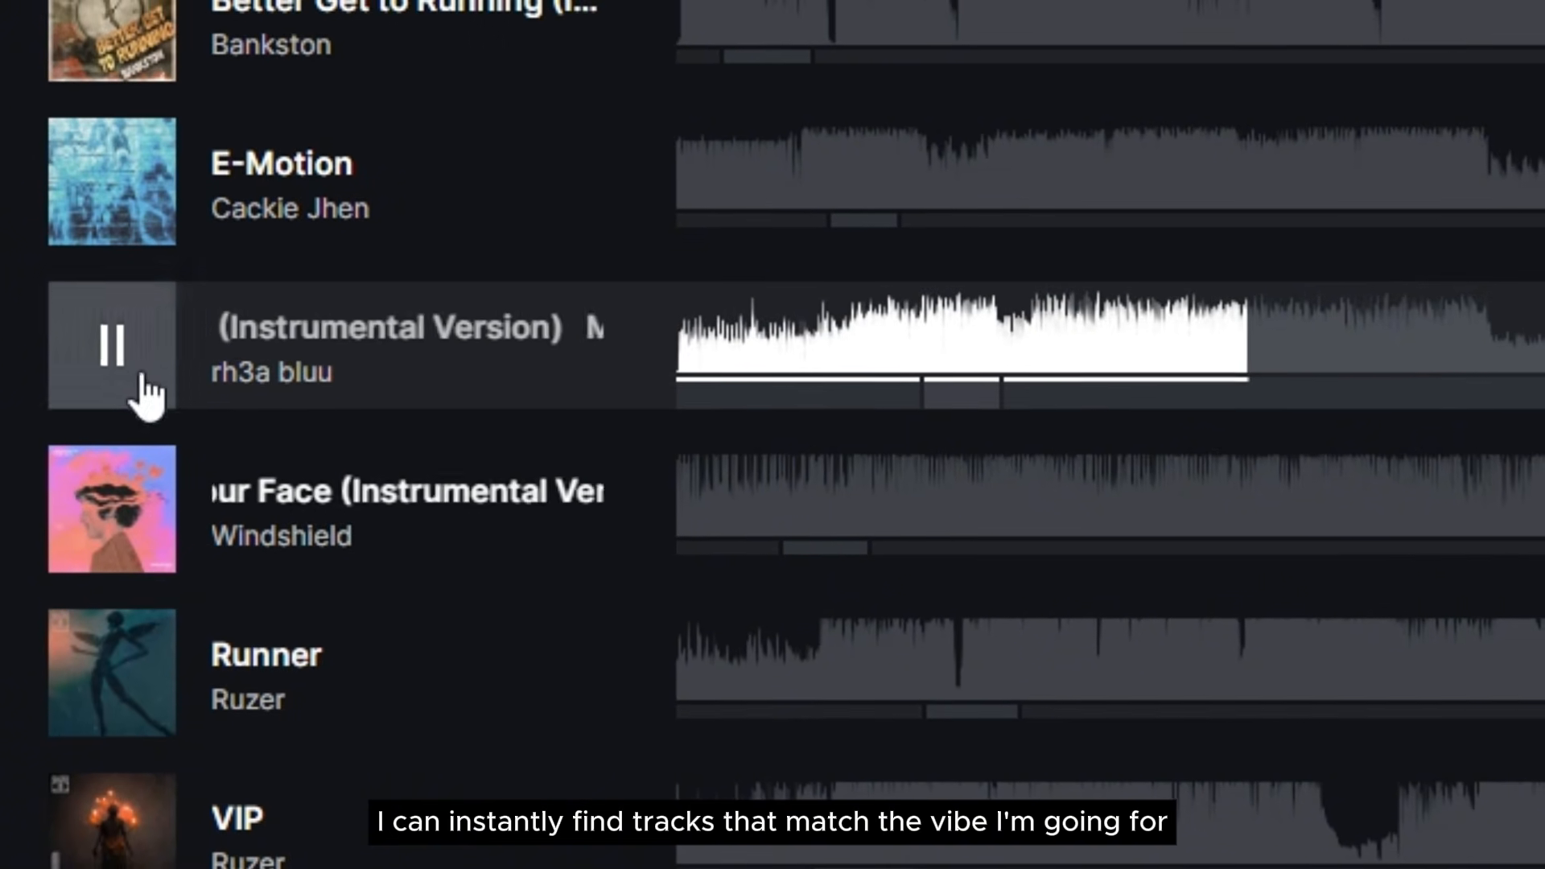
{"action": "scroll", "coordinate": [694, 493], "scroll_direction": "down", "scroll_amount": 5}
{"action": "left_click", "coordinate": [171, 243]}
{"action": "left_click", "coordinate": [1199, 221]}
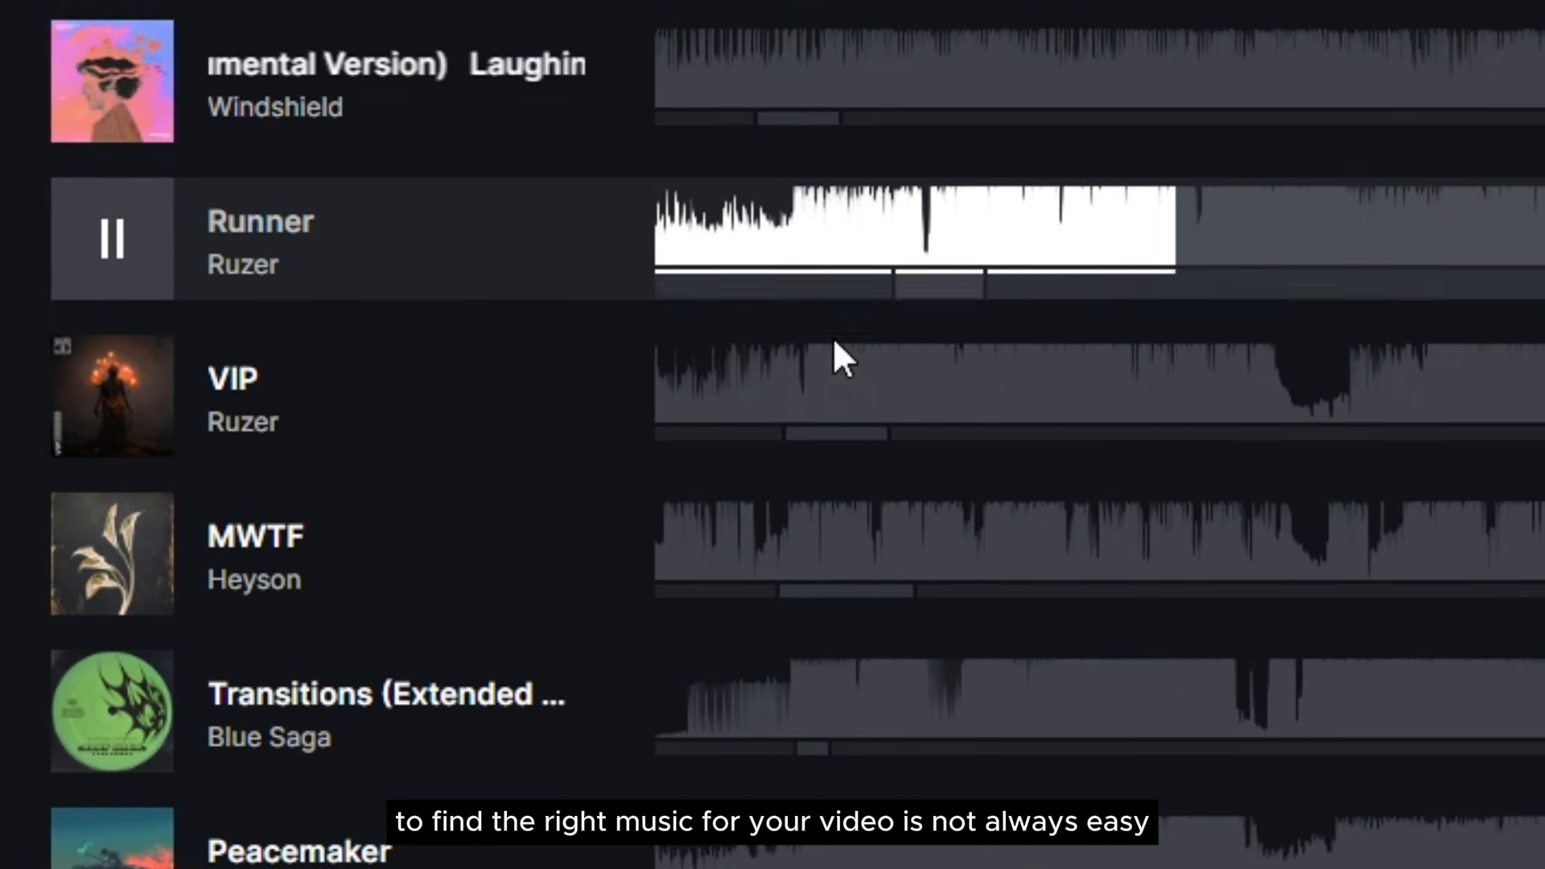
Preview MWTF at several points along its waveform, then start playing Transitions (Extended Version).
{"action": "scroll", "coordinate": [837, 334], "scroll_direction": "down", "scroll_amount": 1}
{"action": "left_click", "coordinate": [138, 346]}
{"action": "left_click", "coordinate": [795, 345]}
{"action": "left_click", "coordinate": [965, 346]}
{"action": "left_click", "coordinate": [1336, 346]}
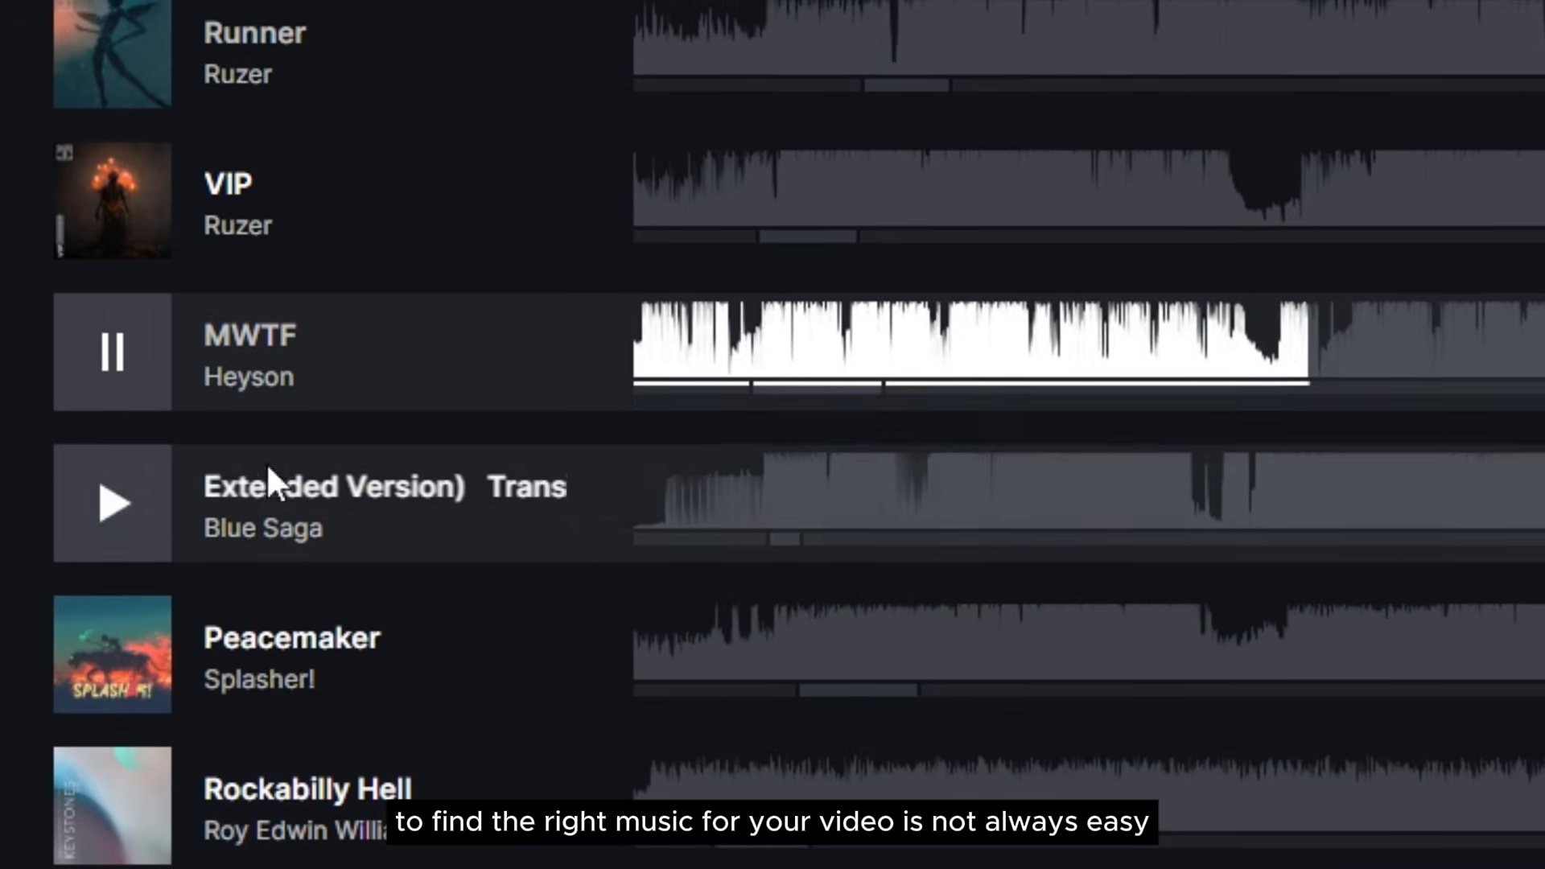
{"action": "left_click", "coordinate": [138, 537]}
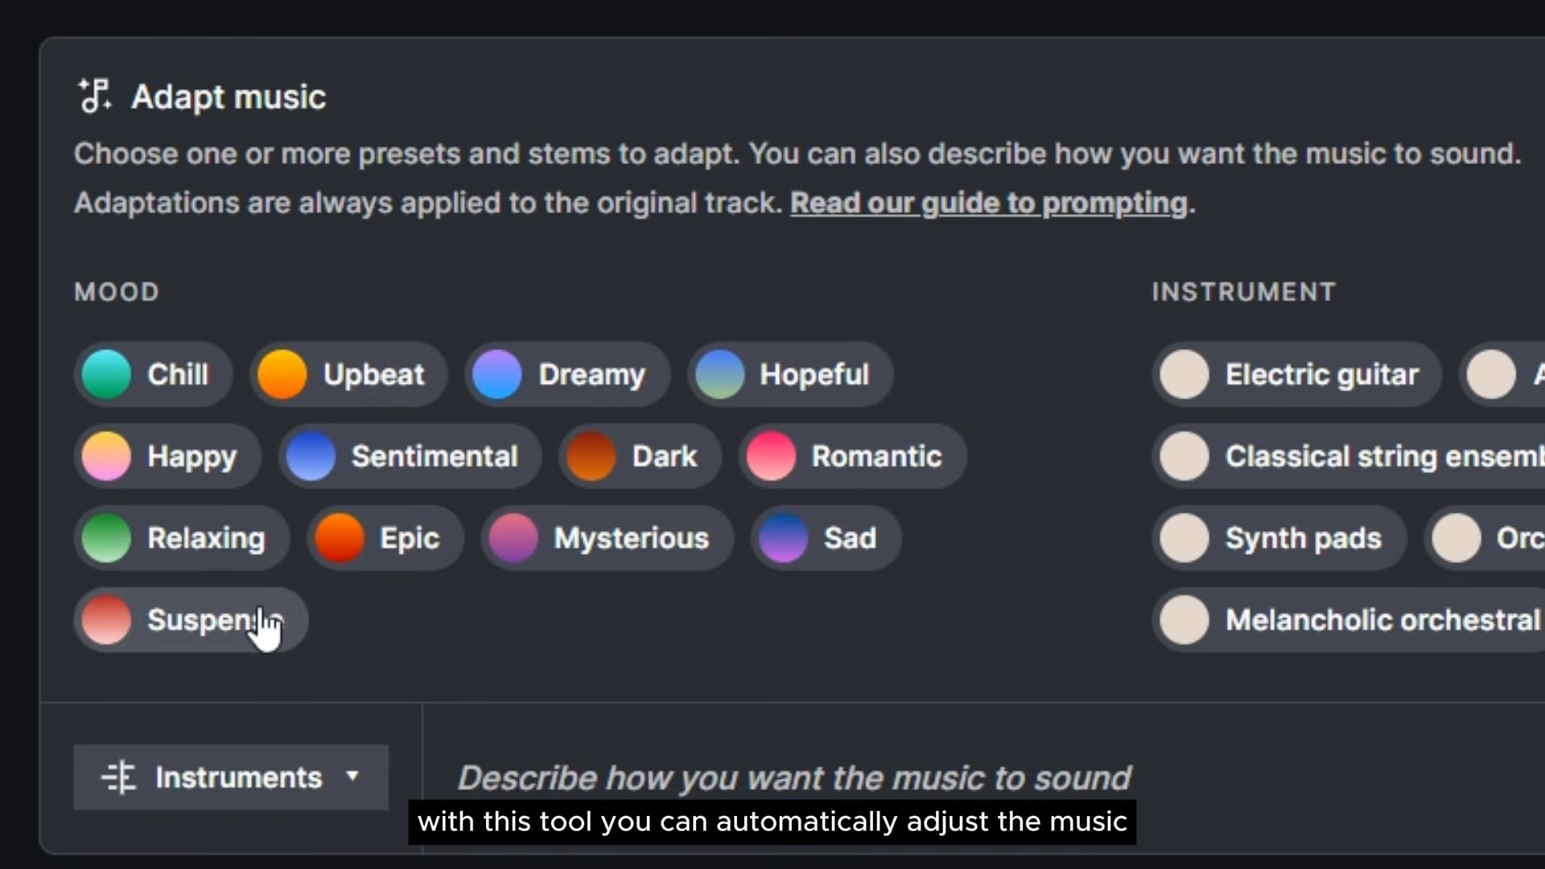
Choose the Suspense and Epic moods for the music adaptation and describe the wanted sound as "violin, piano".
{"action": "left_click", "coordinate": [256, 621]}
{"action": "left_click", "coordinate": [402, 547]}
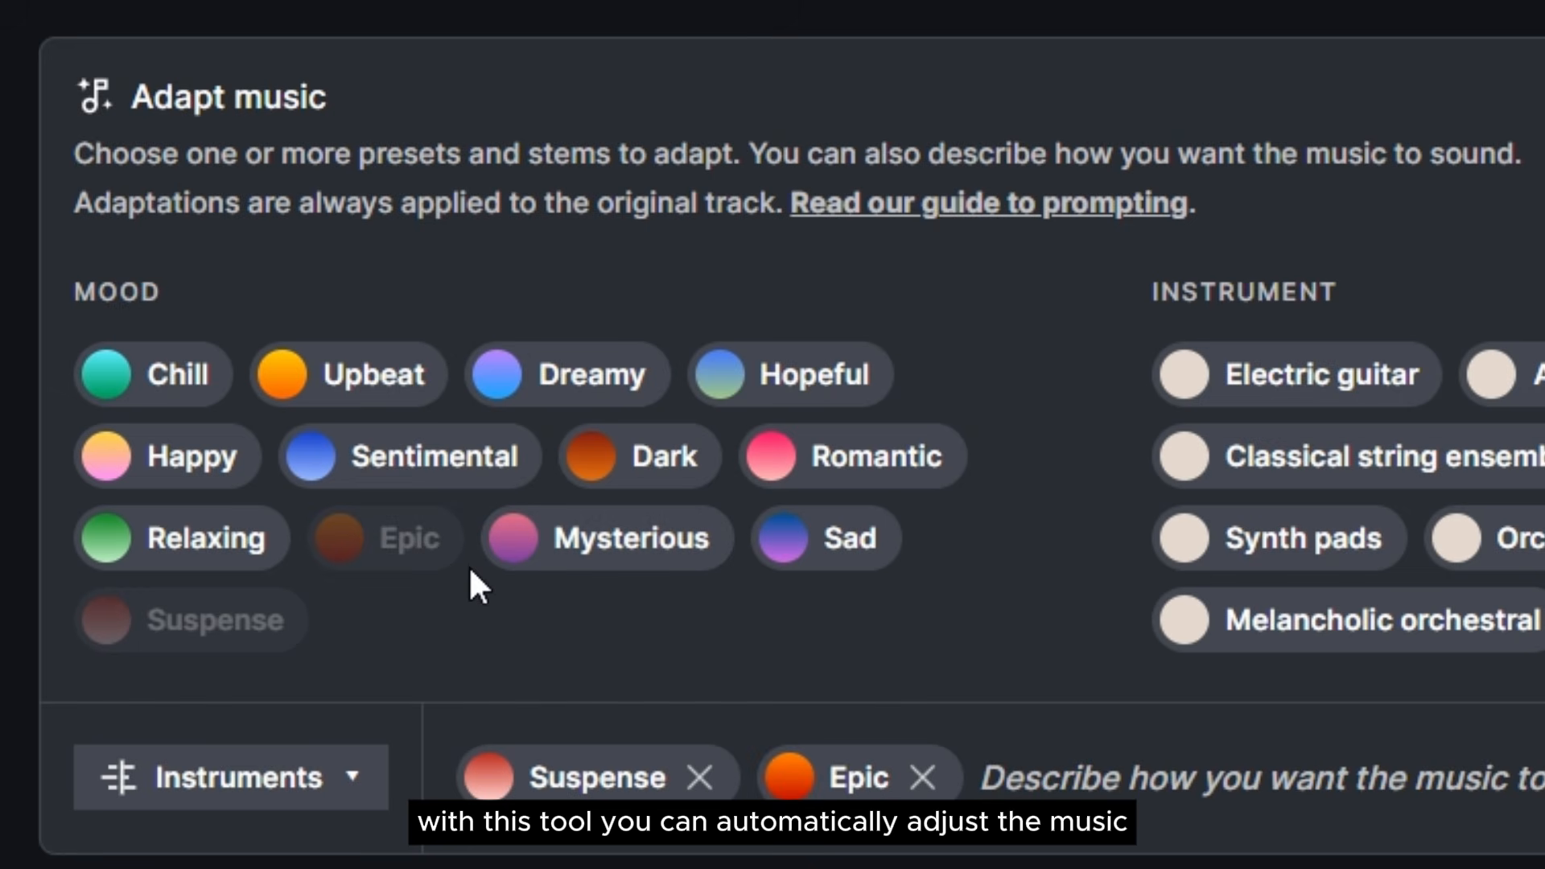
{"action": "left_click", "coordinate": [1138, 786]}
{"action": "type", "text": "vio"}
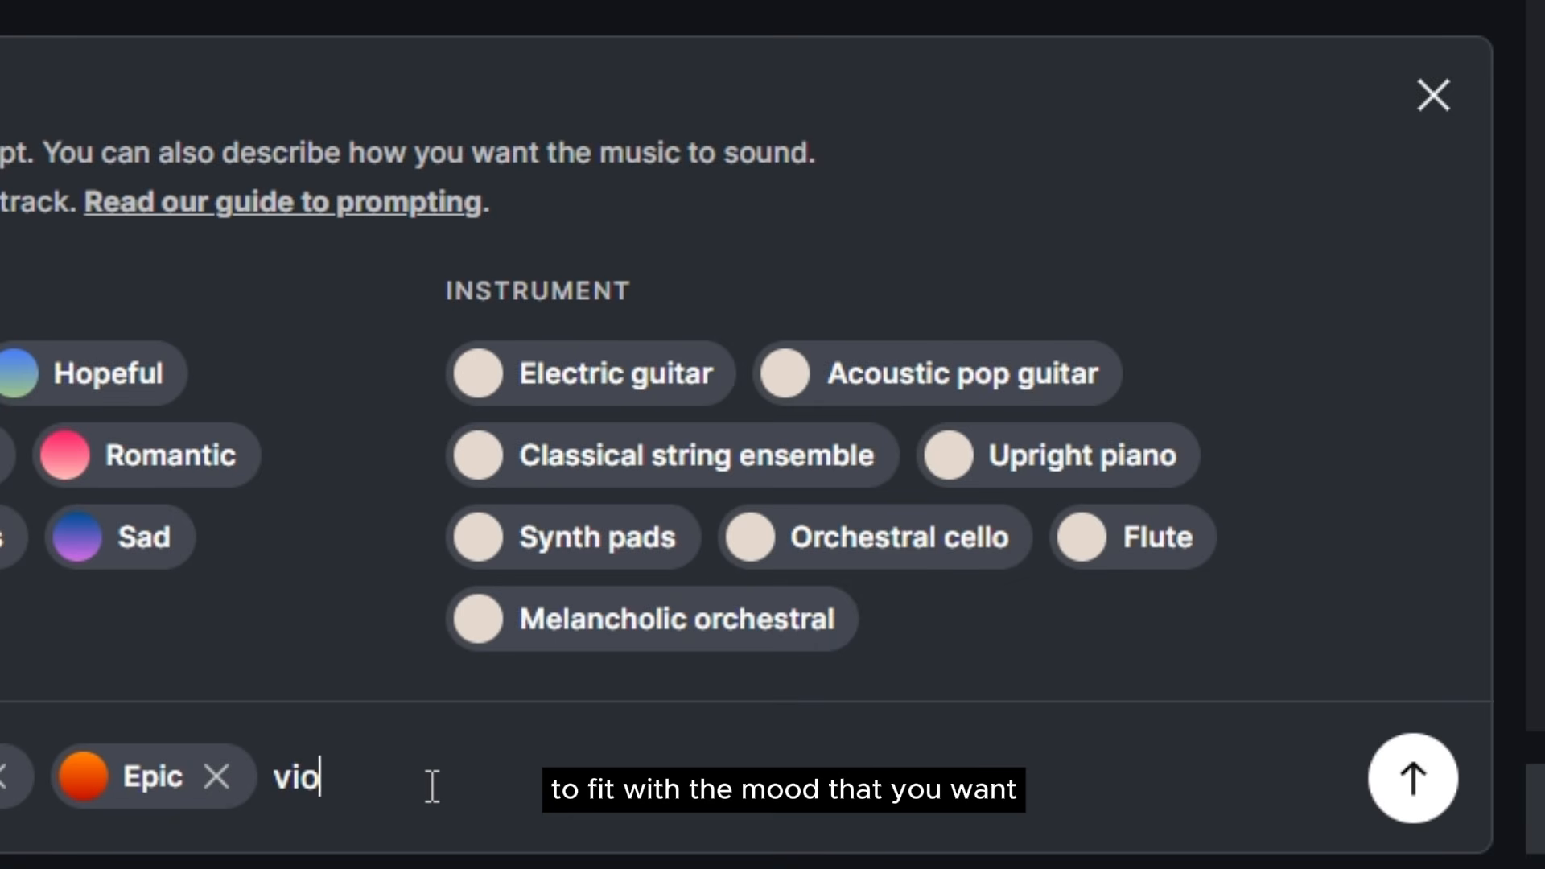
{"action": "type", "text": "lin, piano"}
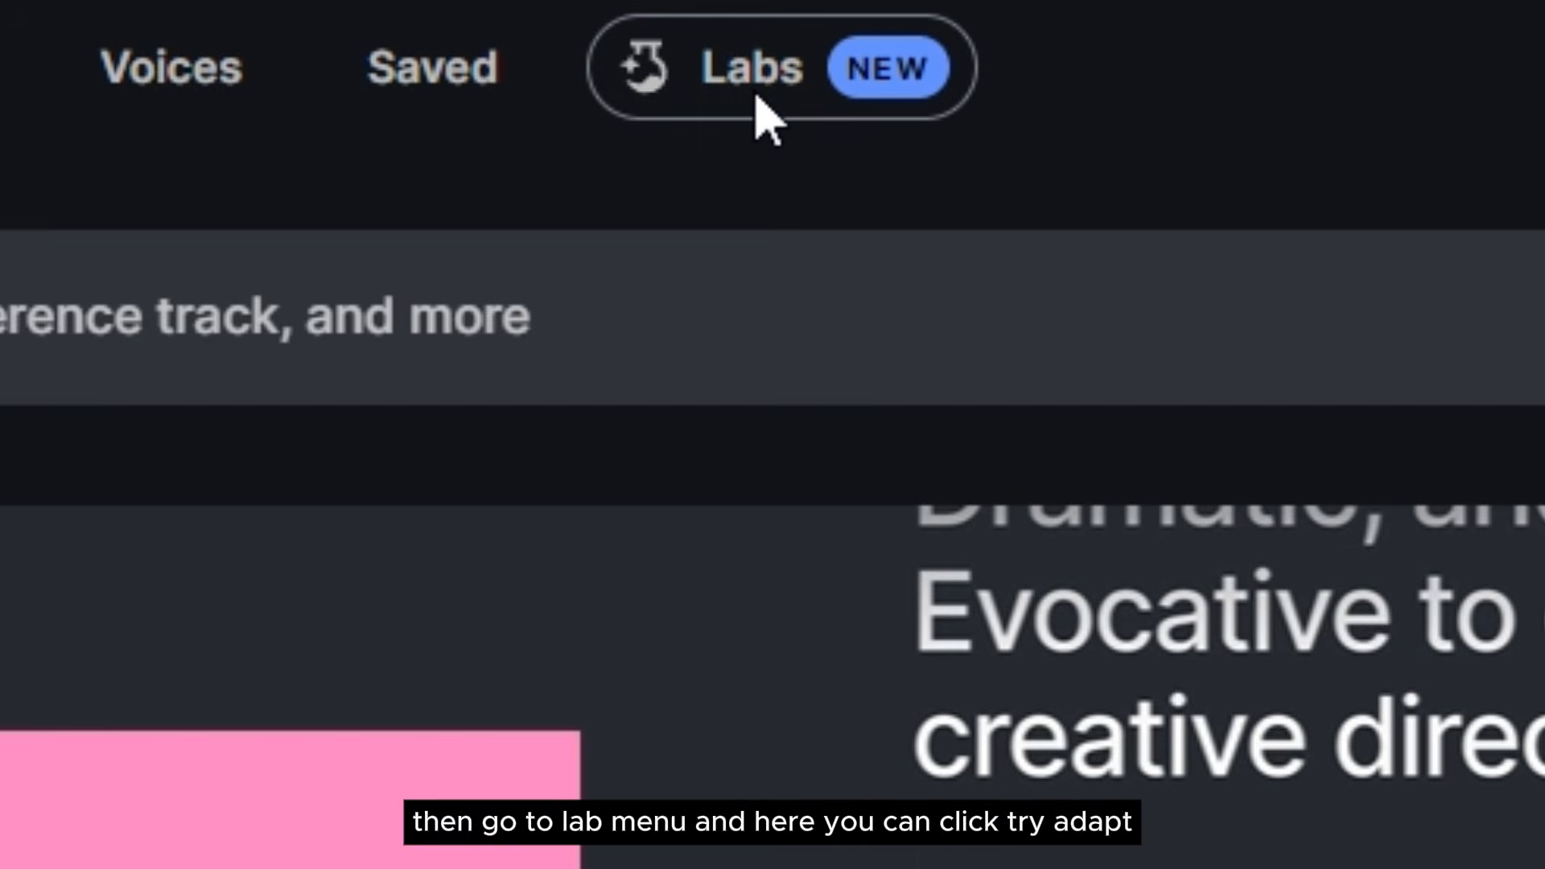
Load Todo Mundo as a new track in the Labs Adapt tool and play its original version.
{"action": "left_click", "coordinate": [705, 36]}
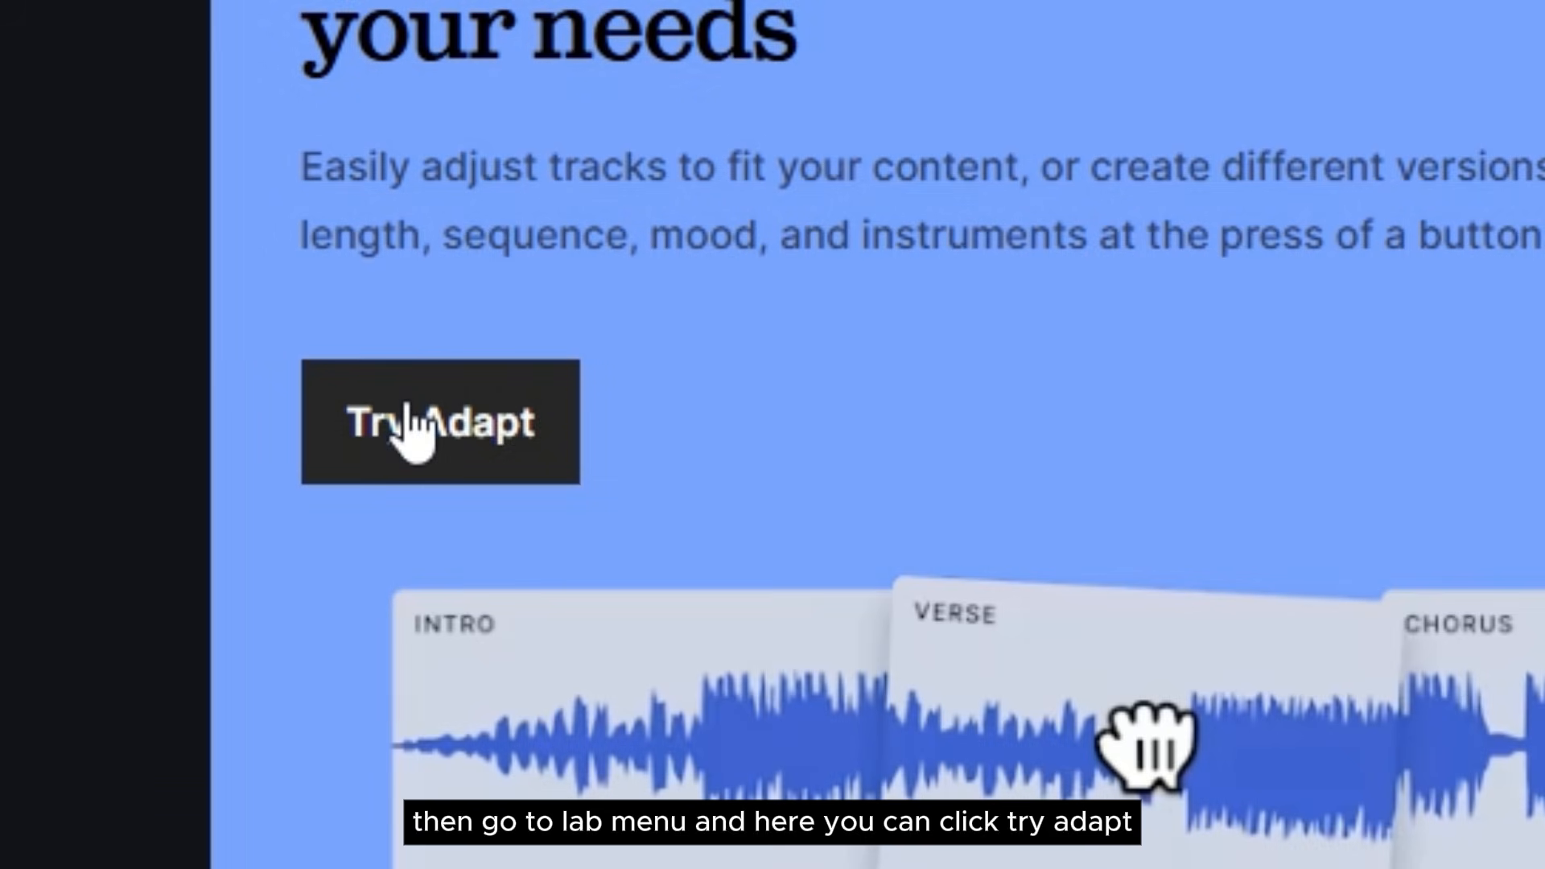
{"action": "left_click", "coordinate": [412, 435]}
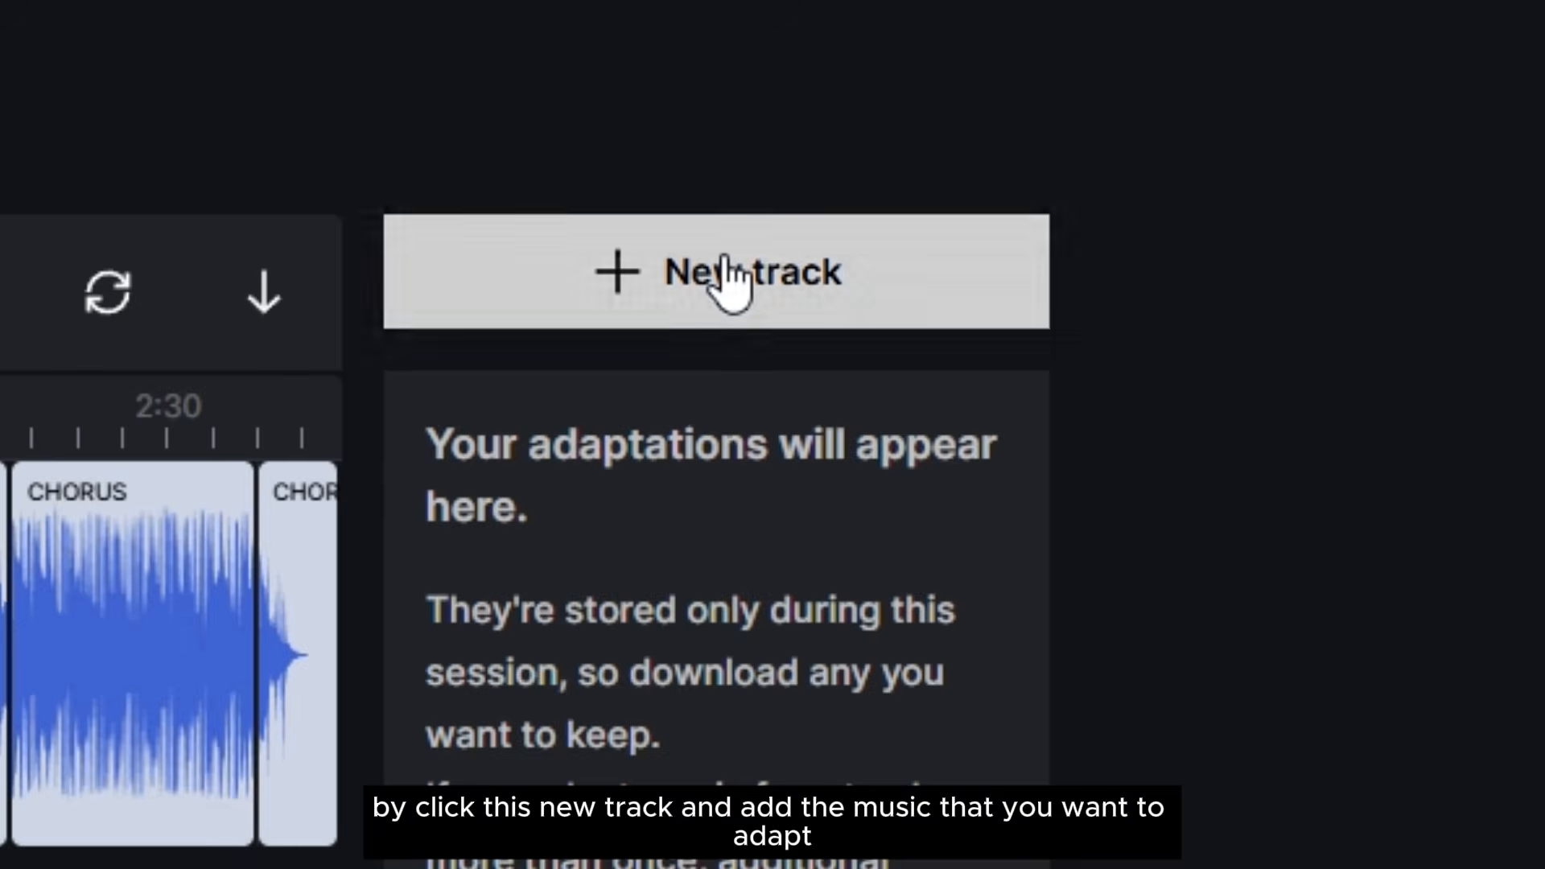
{"action": "left_click", "coordinate": [1290, 160]}
{"action": "left_click", "coordinate": [594, 196]}
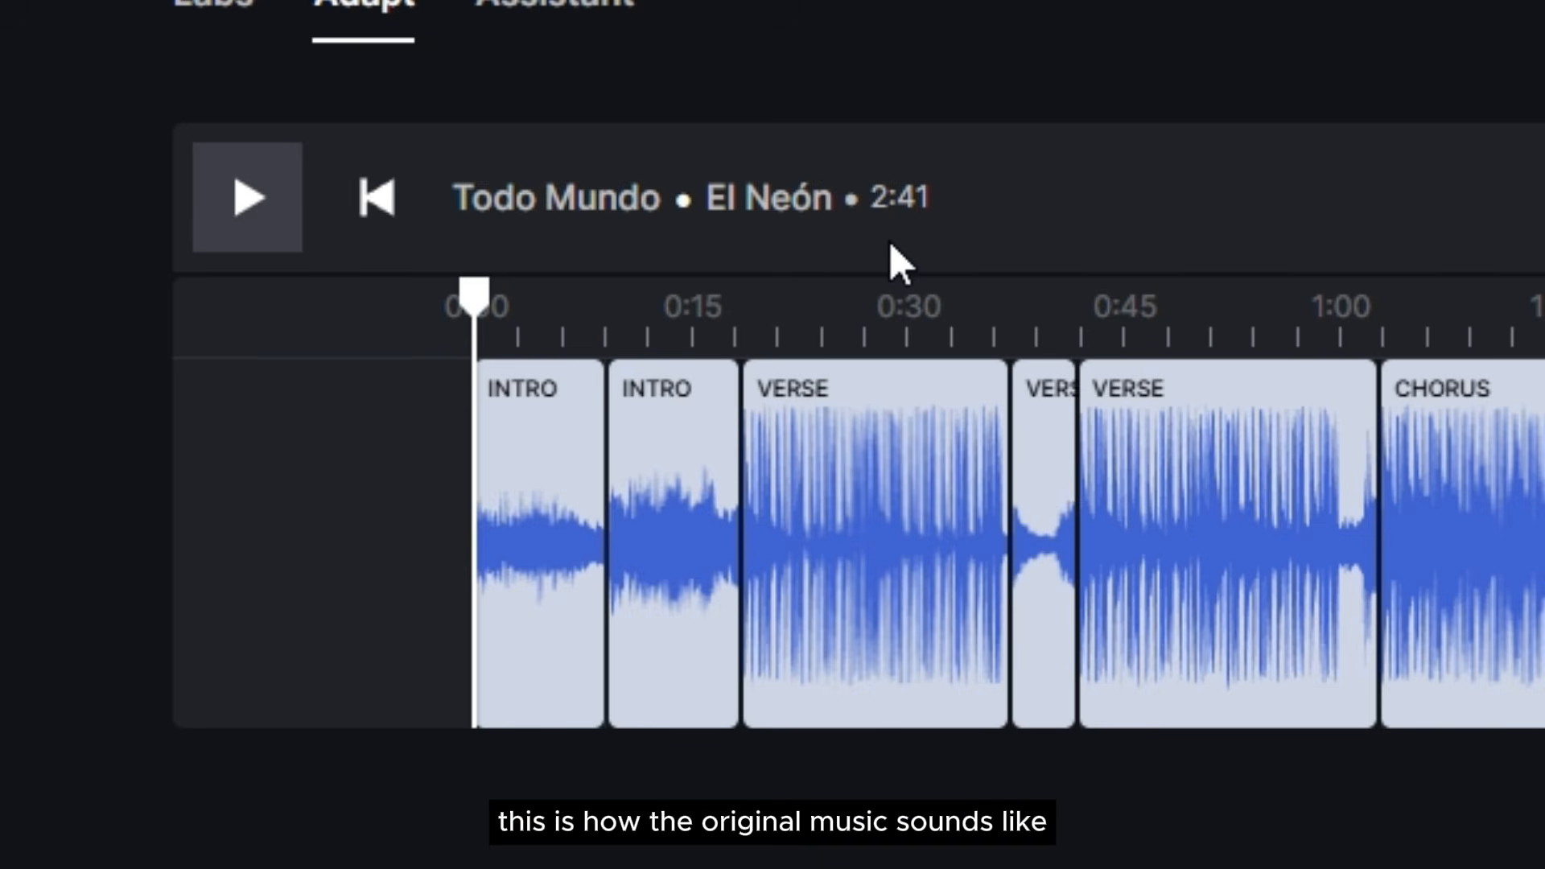
{"action": "left_click", "coordinate": [229, 230]}
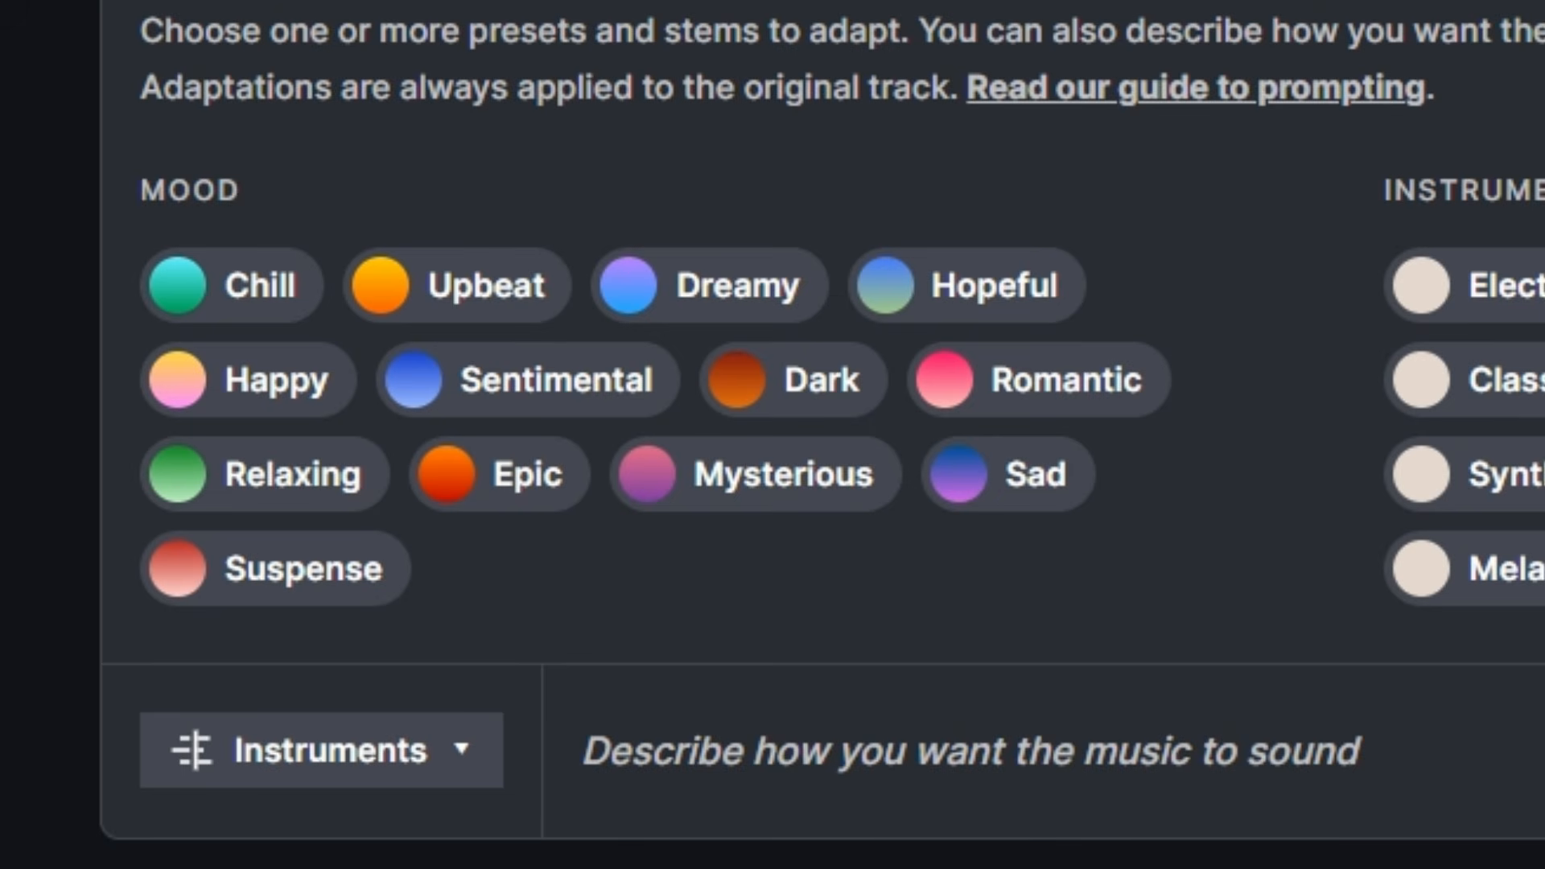
Add the Suspense and Epic mood presets to the Todo Mundo adaptation and begin the written sound description.
{"action": "left_click", "coordinate": [358, 573]}
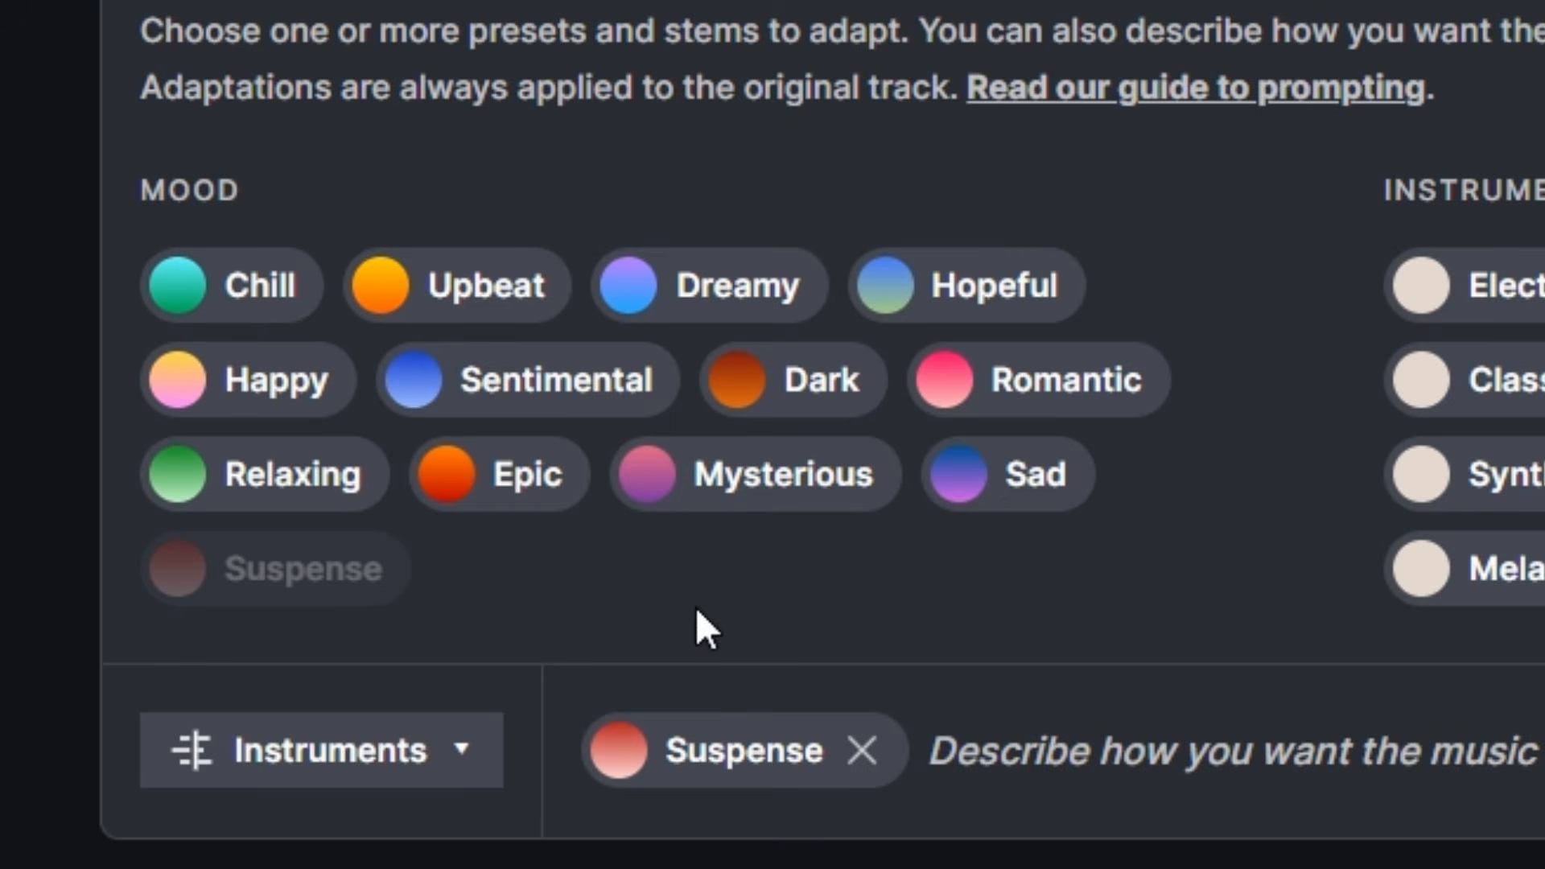
{"action": "left_click", "coordinate": [549, 483]}
{"action": "left_click", "coordinate": [1369, 762]}
{"action": "type", "text": "v"}
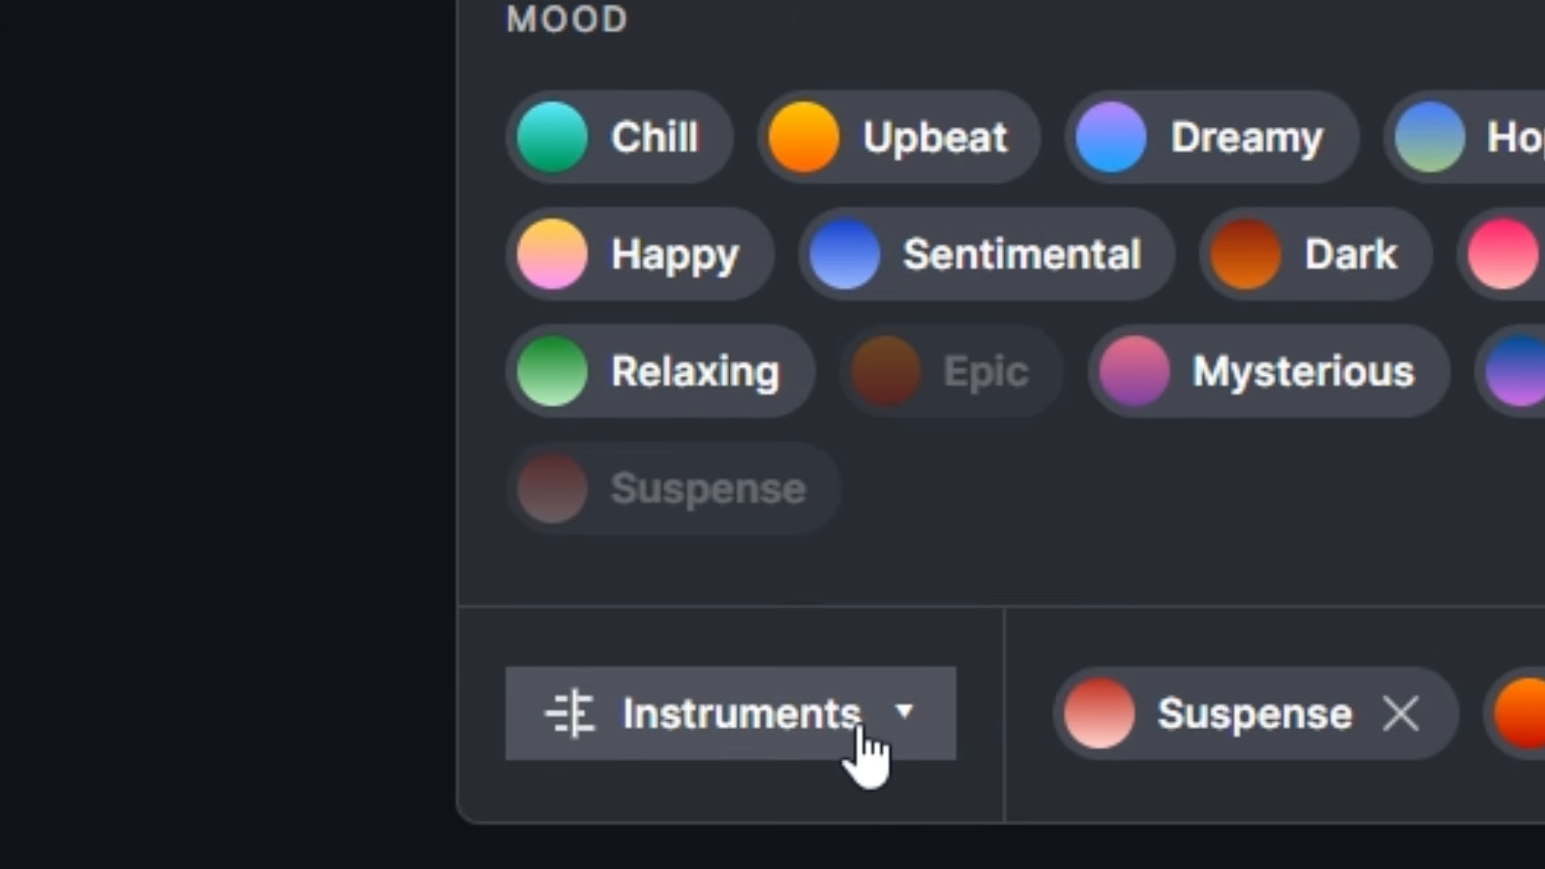
Include the melody, bass and drums stems alongside instruments in the adaptation, and play back the adapted Todo Mundo track.
{"action": "left_click", "coordinate": [859, 730]}
{"action": "left_click", "coordinate": [651, 238]}
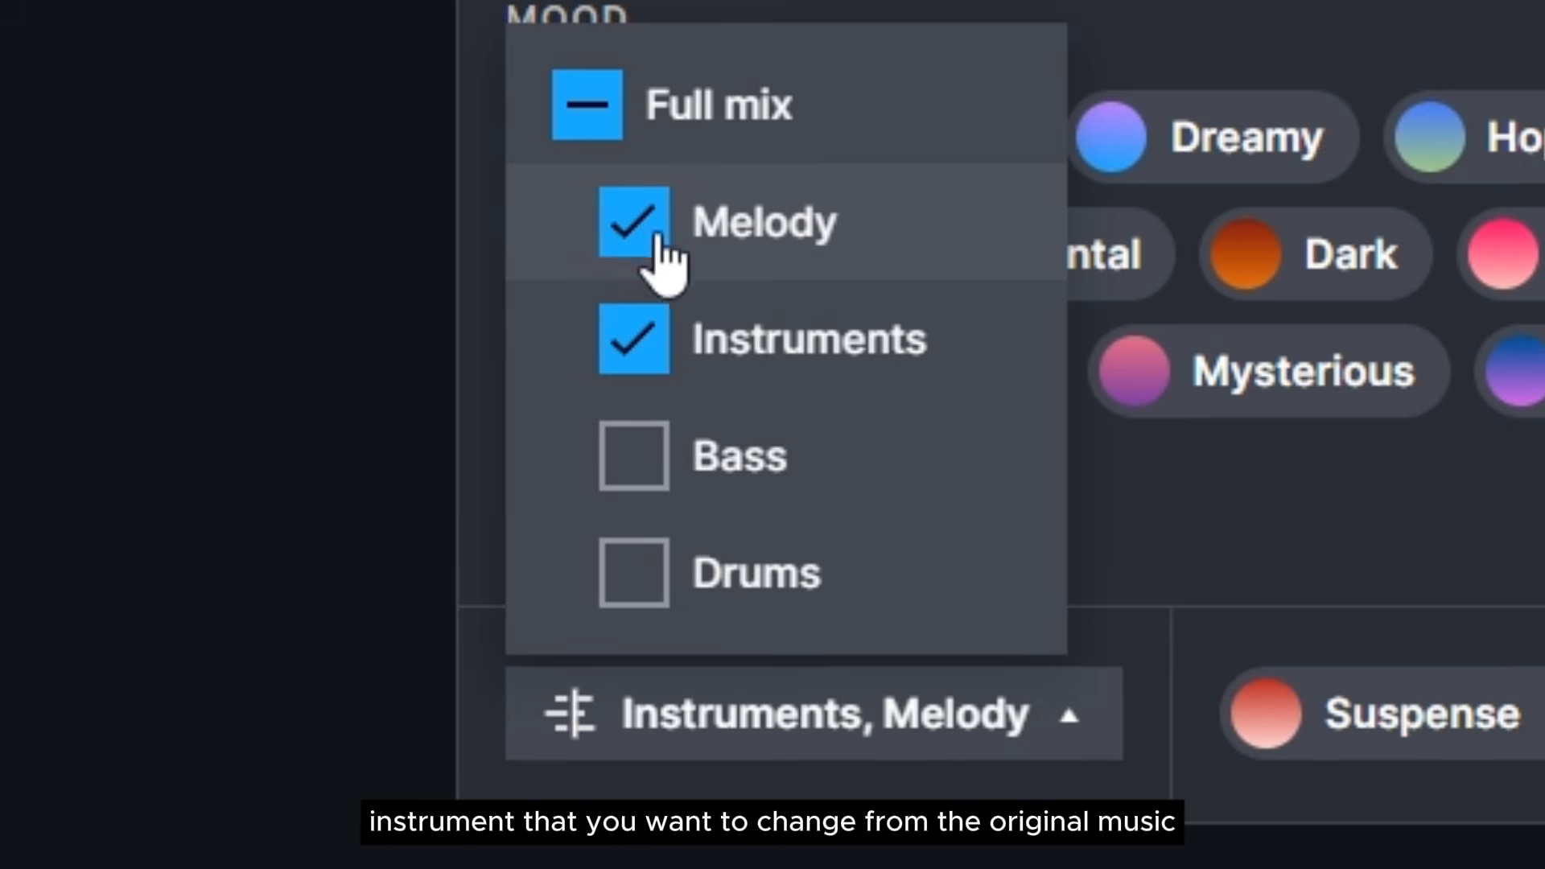
{"action": "left_click", "coordinate": [648, 462]}
{"action": "left_click", "coordinate": [639, 602]}
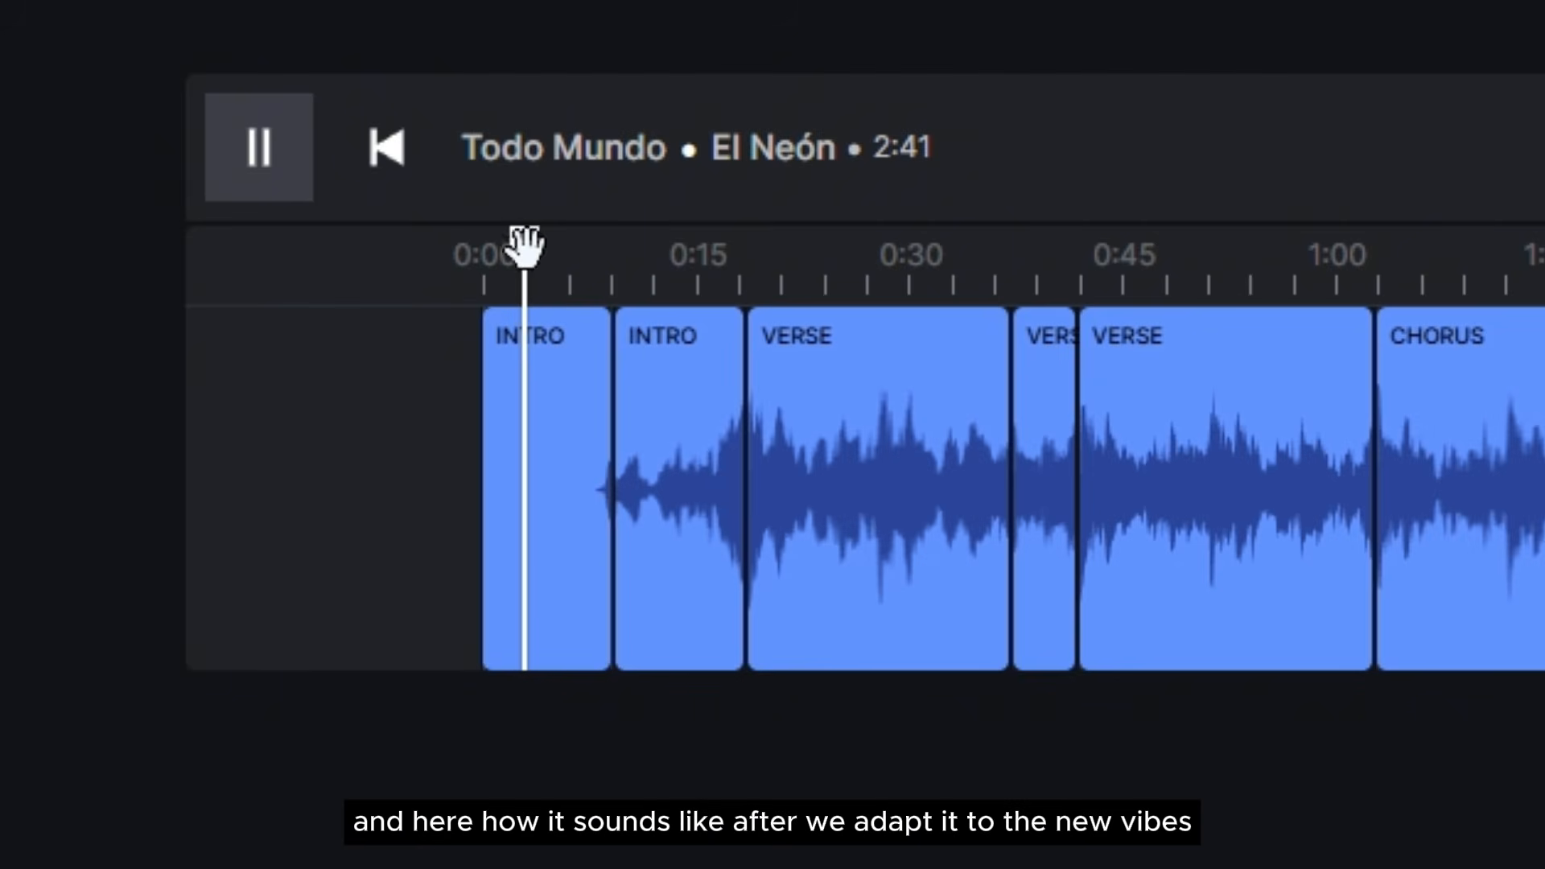
{"action": "left_click_drag", "start_coordinate": [221, 292], "coordinate": [246, 289]}
{"action": "left_click_drag", "start_coordinate": [570, 245], "coordinate": [585, 243]}
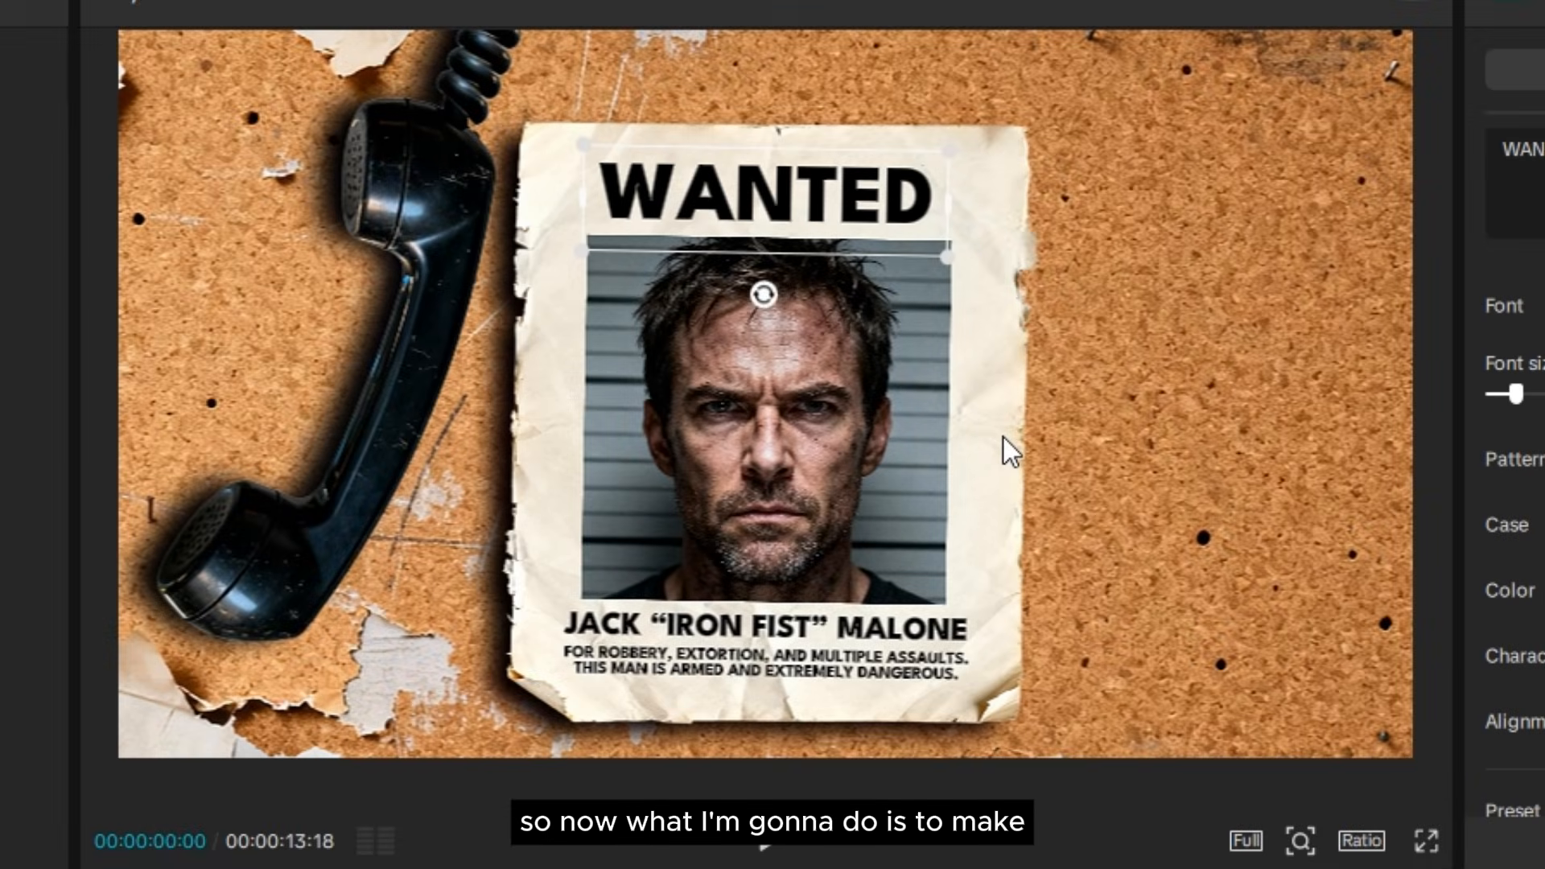
Duplicate the WANTED title and change the copy's text to "$15.000".
{"action": "left_click", "coordinate": [813, 251]}
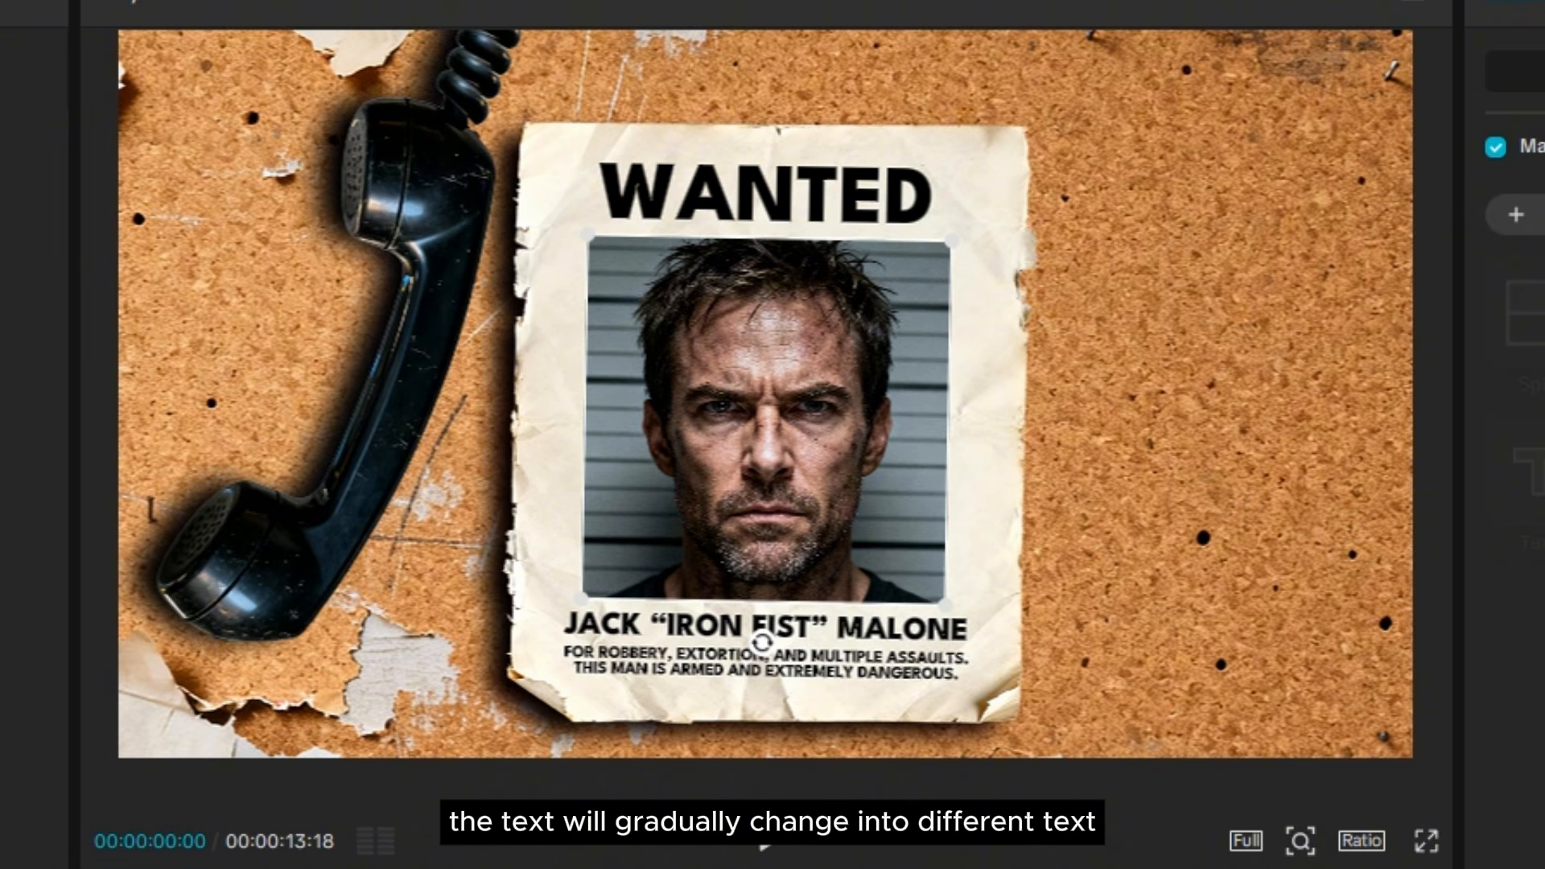
{"action": "left_click", "coordinate": [765, 194]}
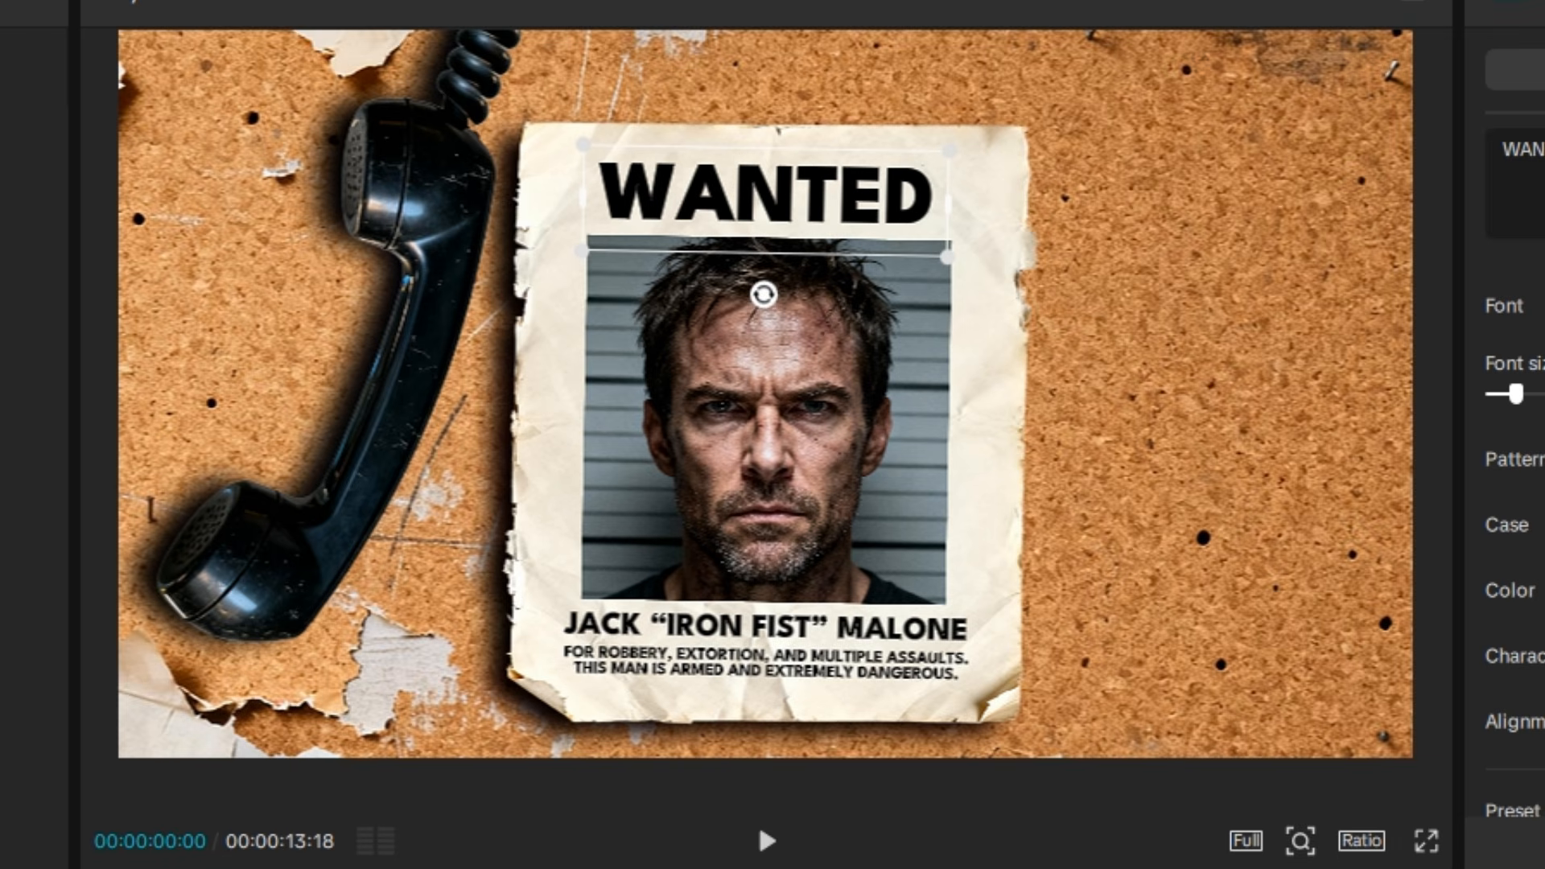
{"action": "key", "text": "ctrl+c"}
{"action": "key", "text": "ctrl+v"}
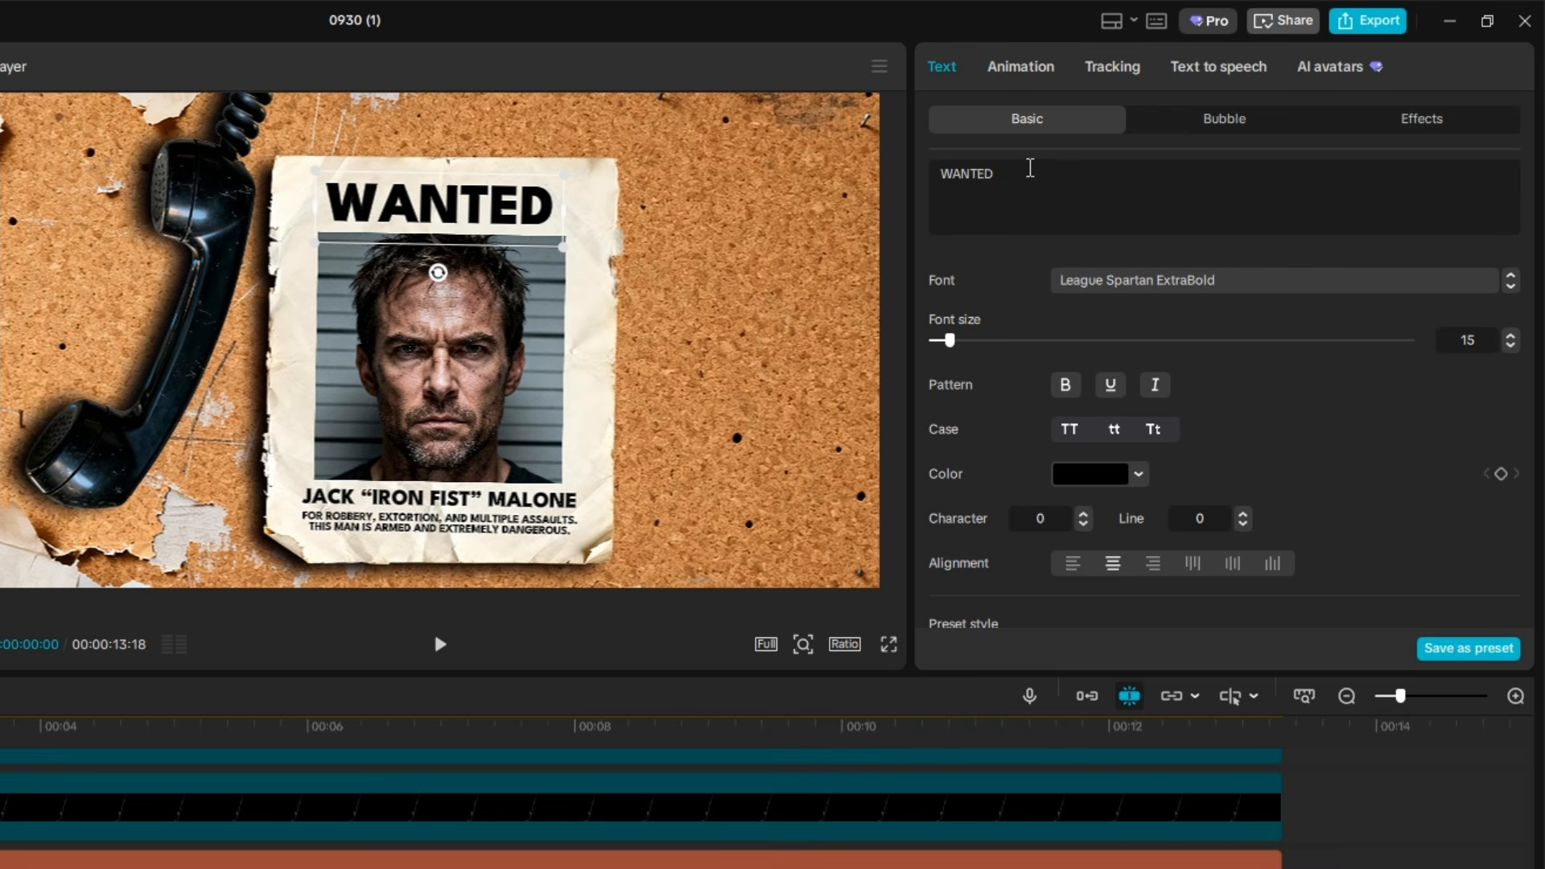
{"action": "left_click_drag", "start_coordinate": [1027, 166], "coordinate": [907, 169]}
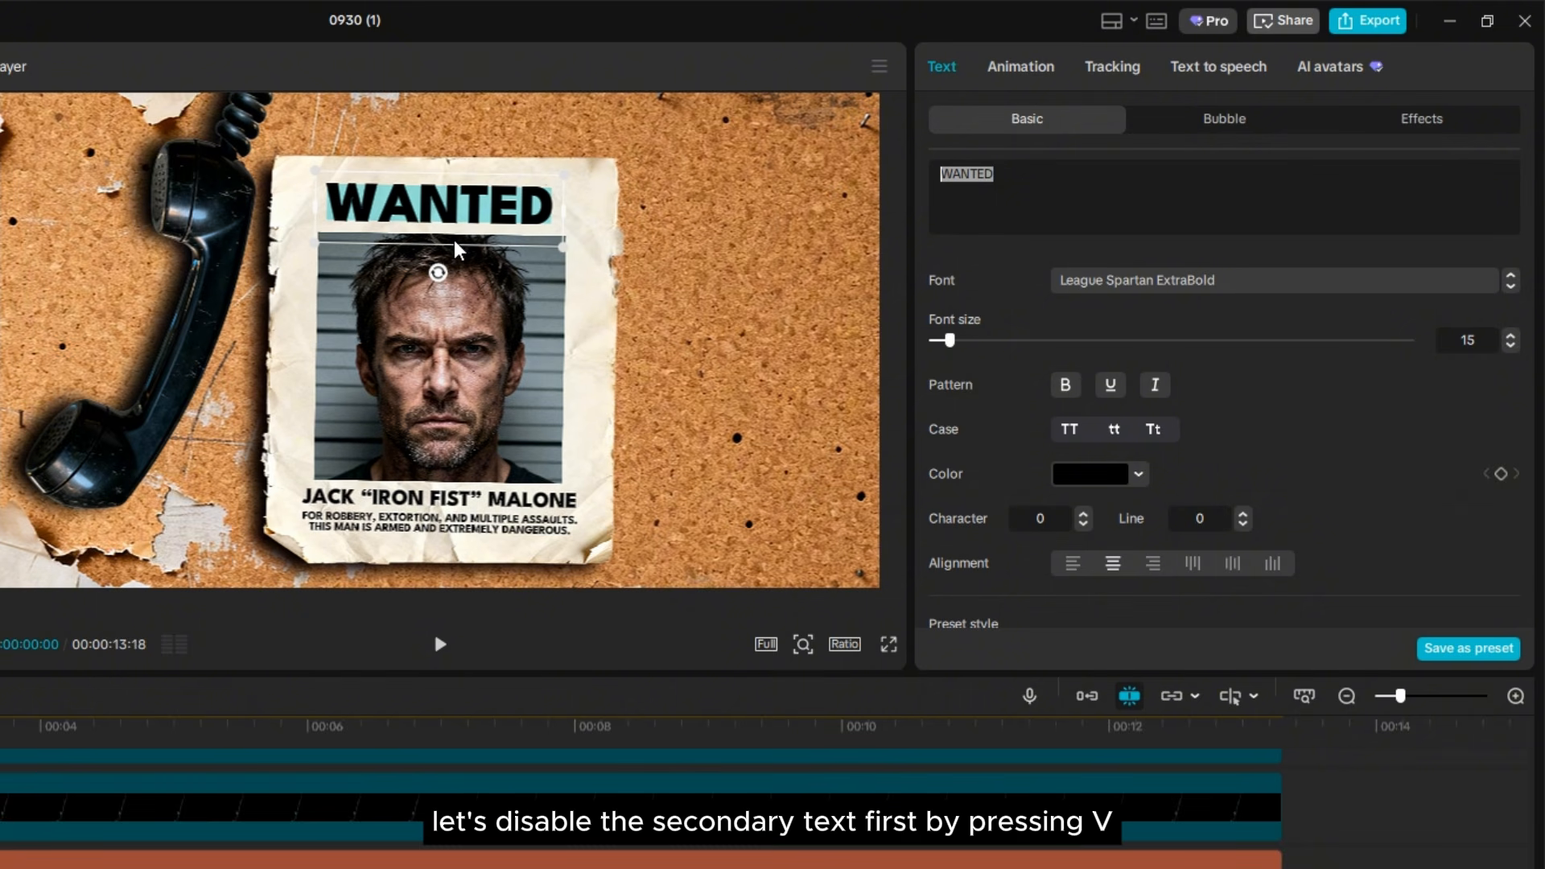
{"action": "type", "text": "$15.000"}
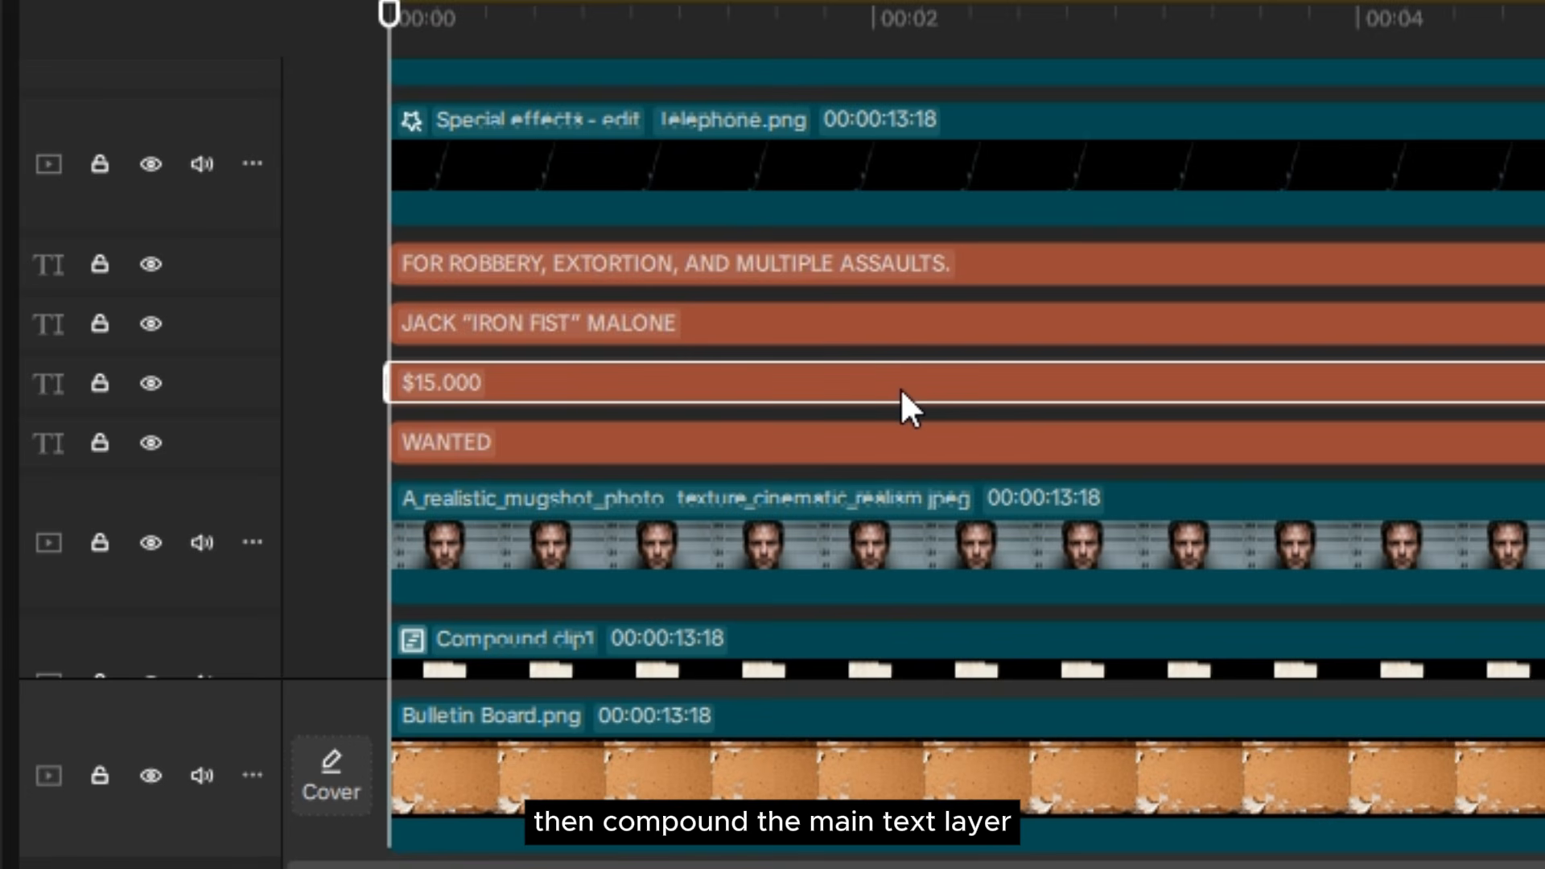
Deactivate the $15.000 text layer and turn the WANTED text layer into a compound clip.
{"action": "type", "text": "v"}
{"action": "left_click", "coordinate": [558, 444]}
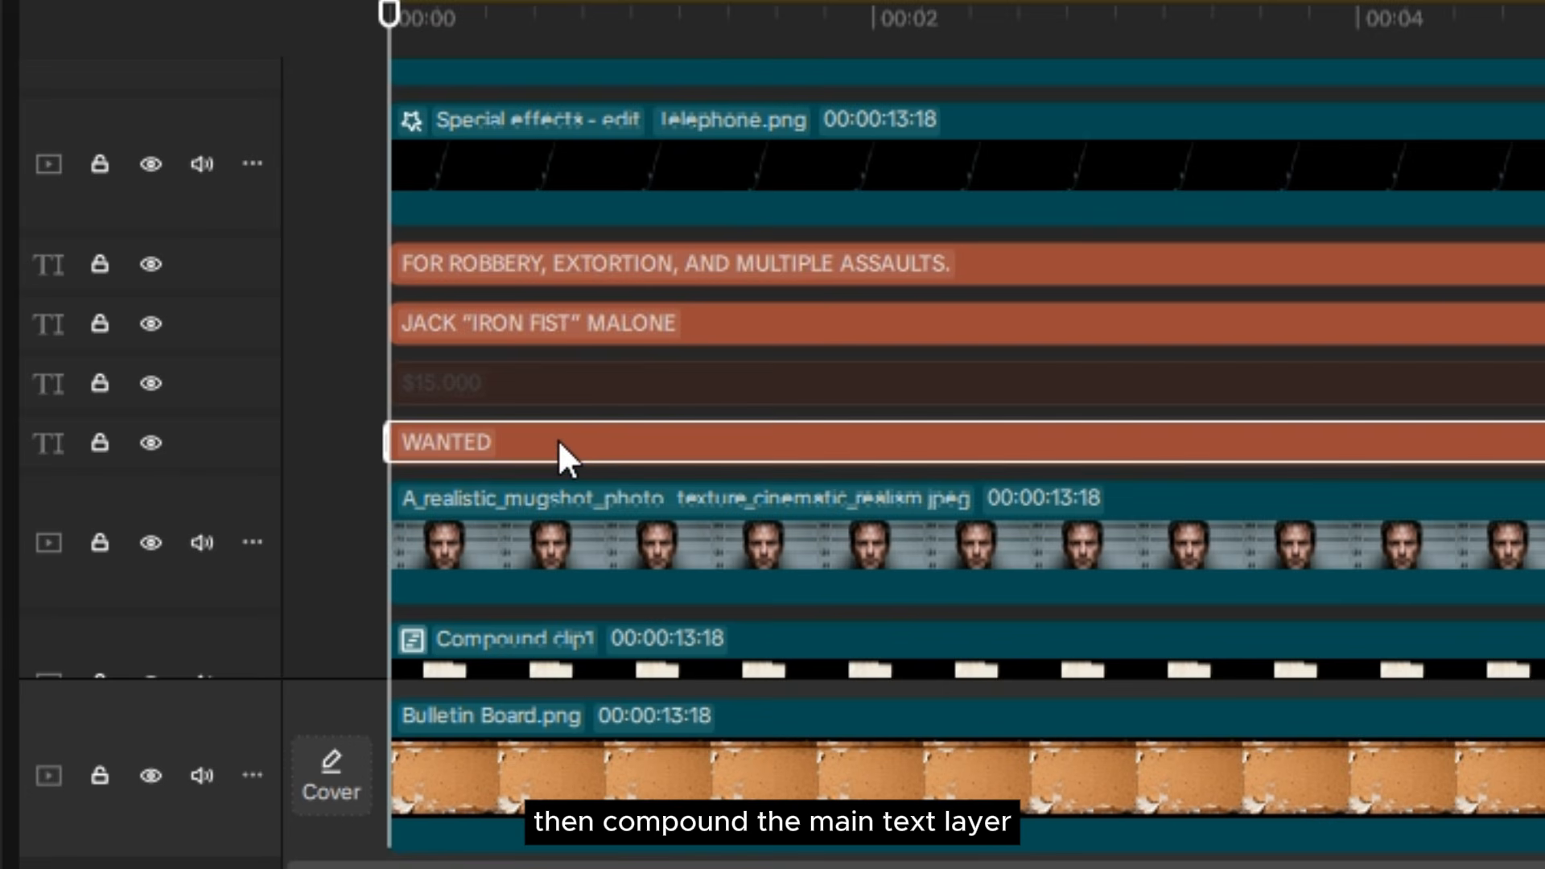
{"action": "right_click", "coordinate": [481, 448]}
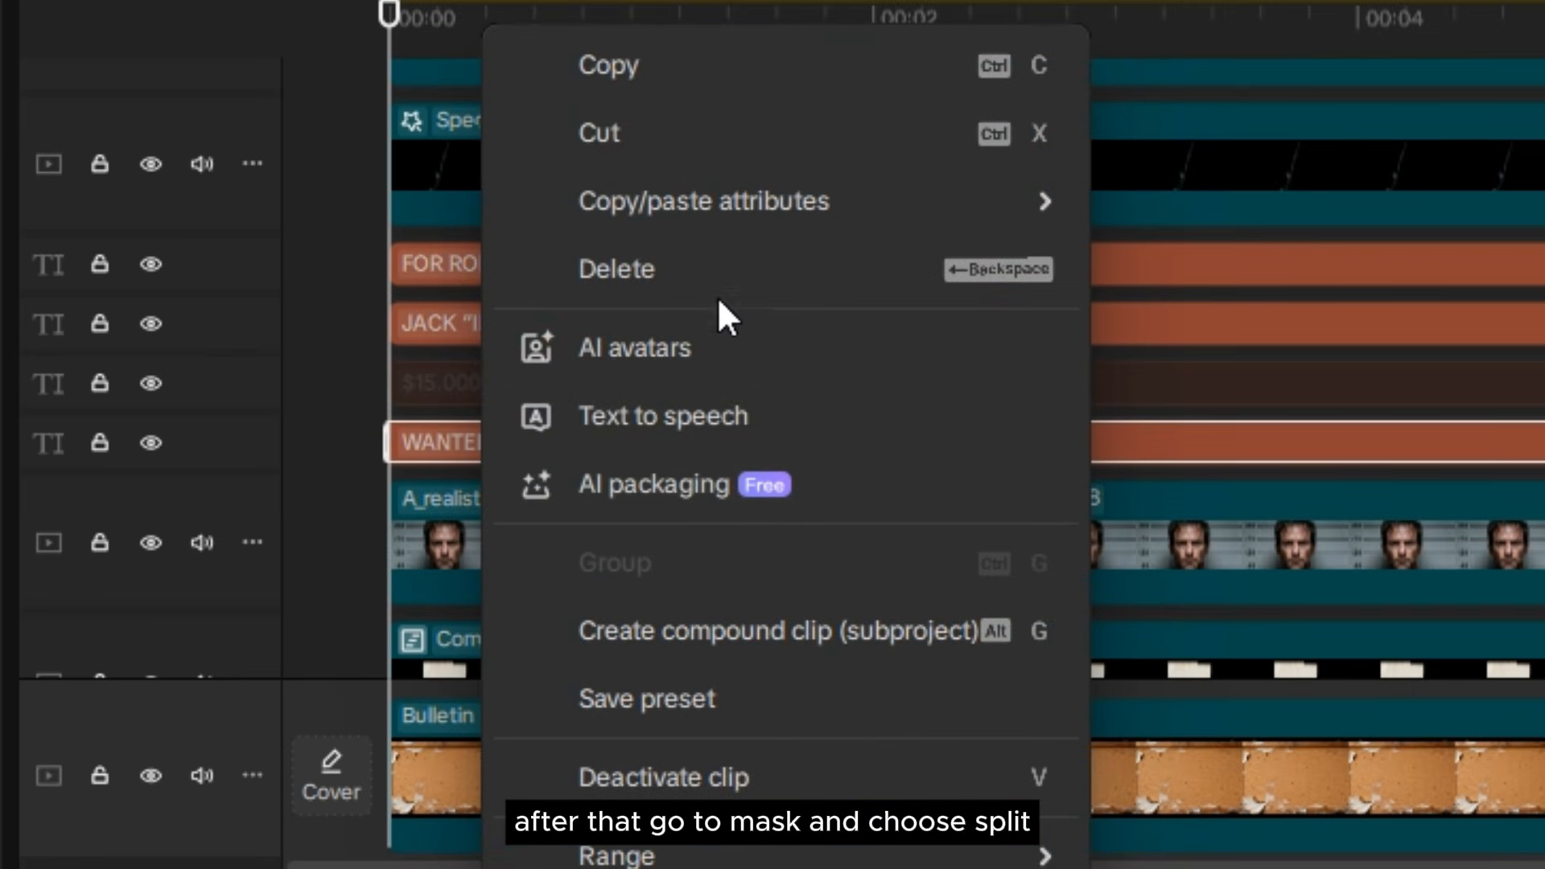
{"action": "left_click", "coordinate": [736, 621]}
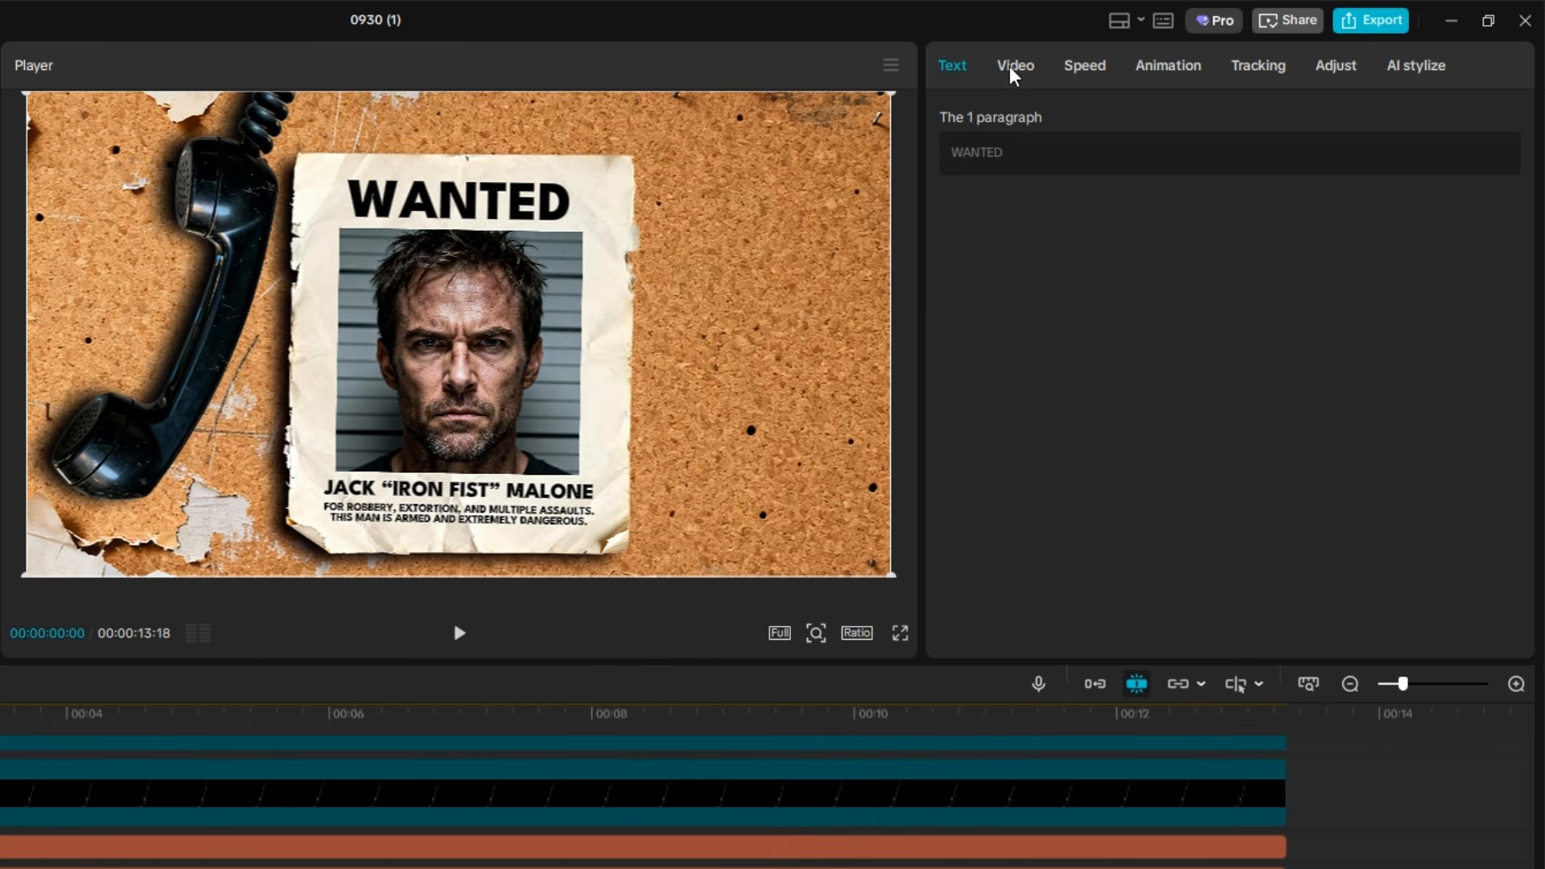
Add an inverted Split mask to the WANTED compound clip along the telephone, at X -504, Y 125 and -68° rotation.
{"action": "left_click", "coordinate": [1013, 71]}
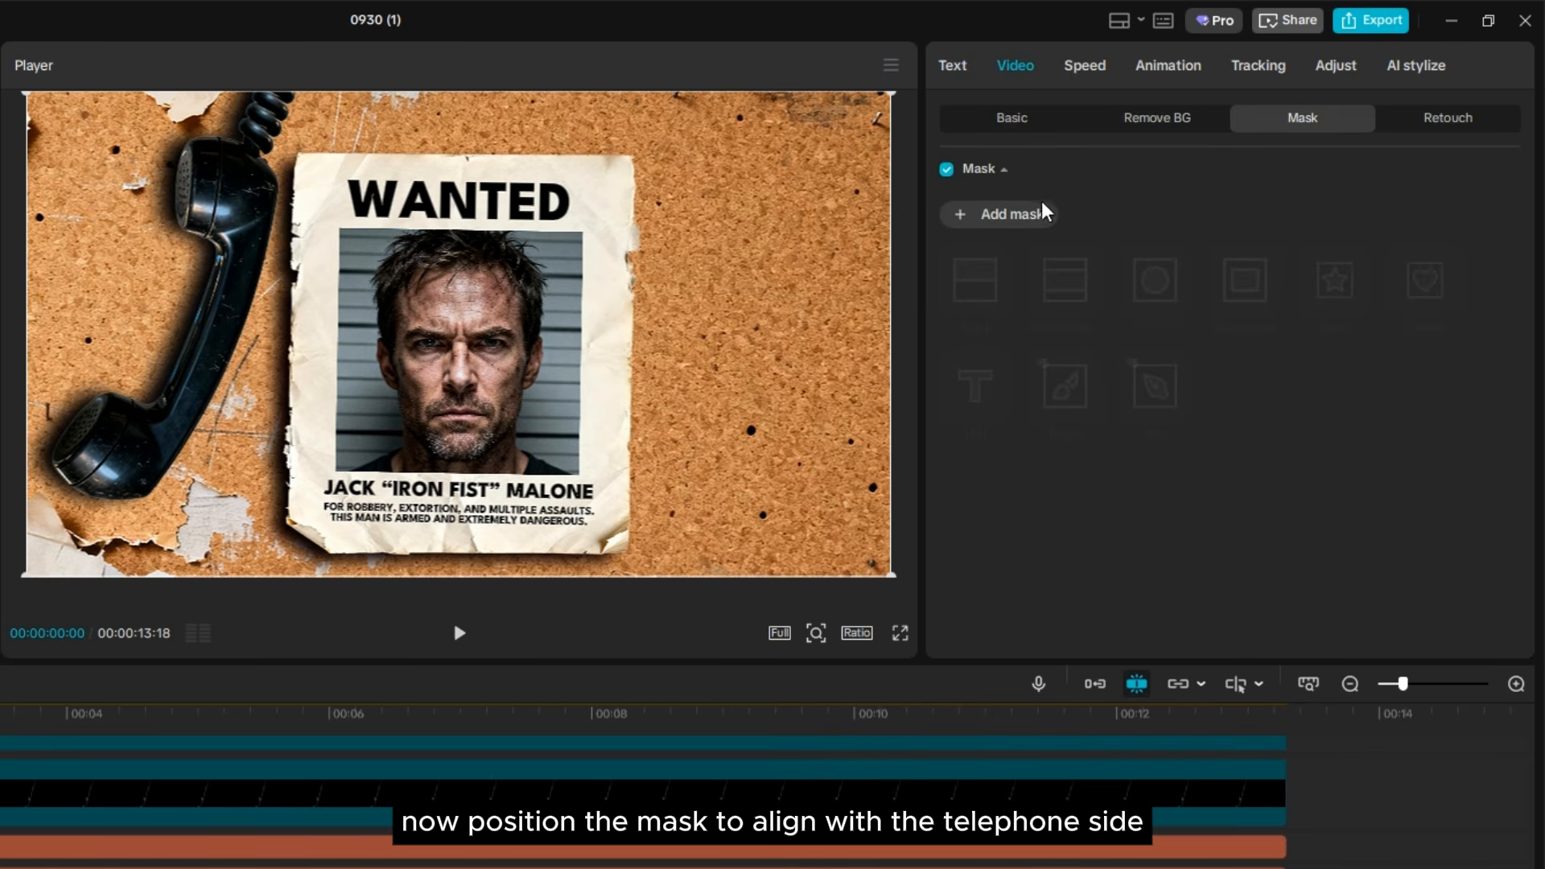
{"action": "left_click", "coordinate": [958, 220]}
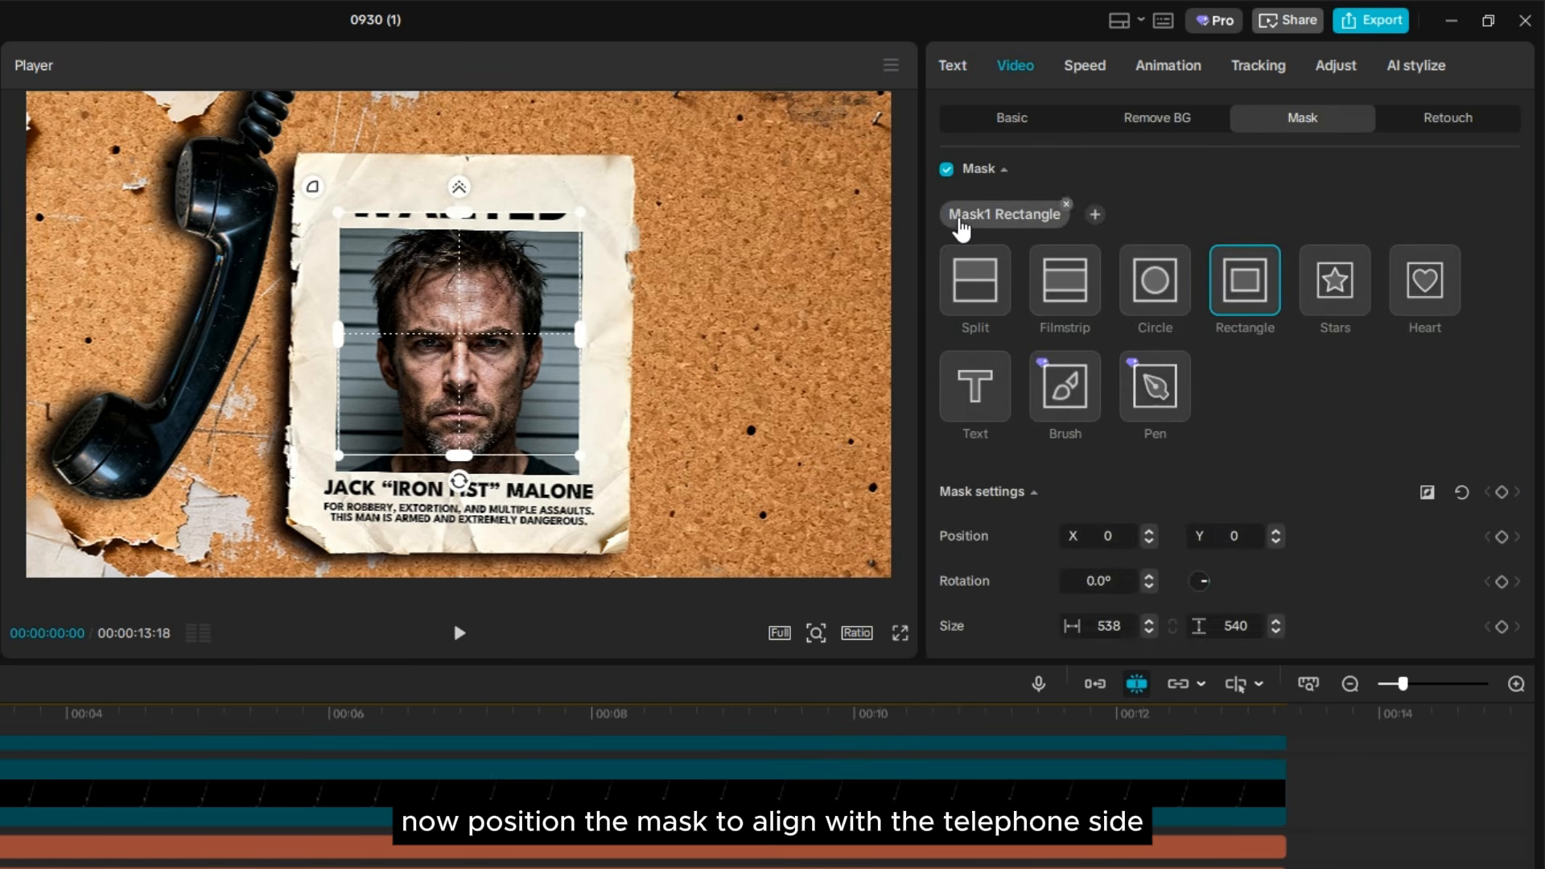
{"action": "left_click", "coordinate": [975, 304]}
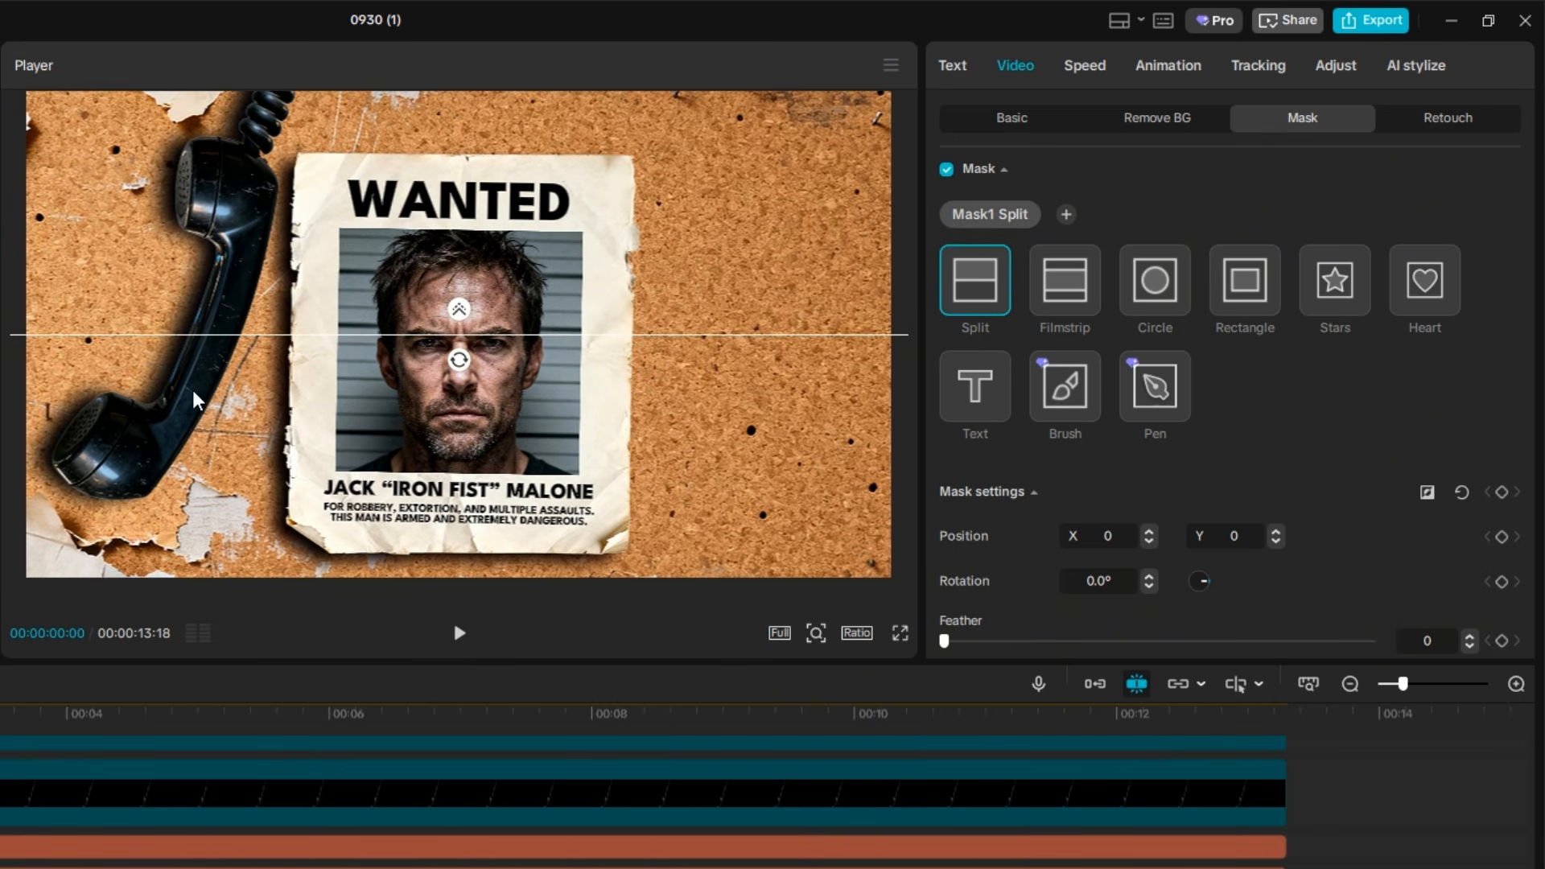
{"action": "left_click_drag", "start_coordinate": [458, 359], "coordinate": [233, 339]}
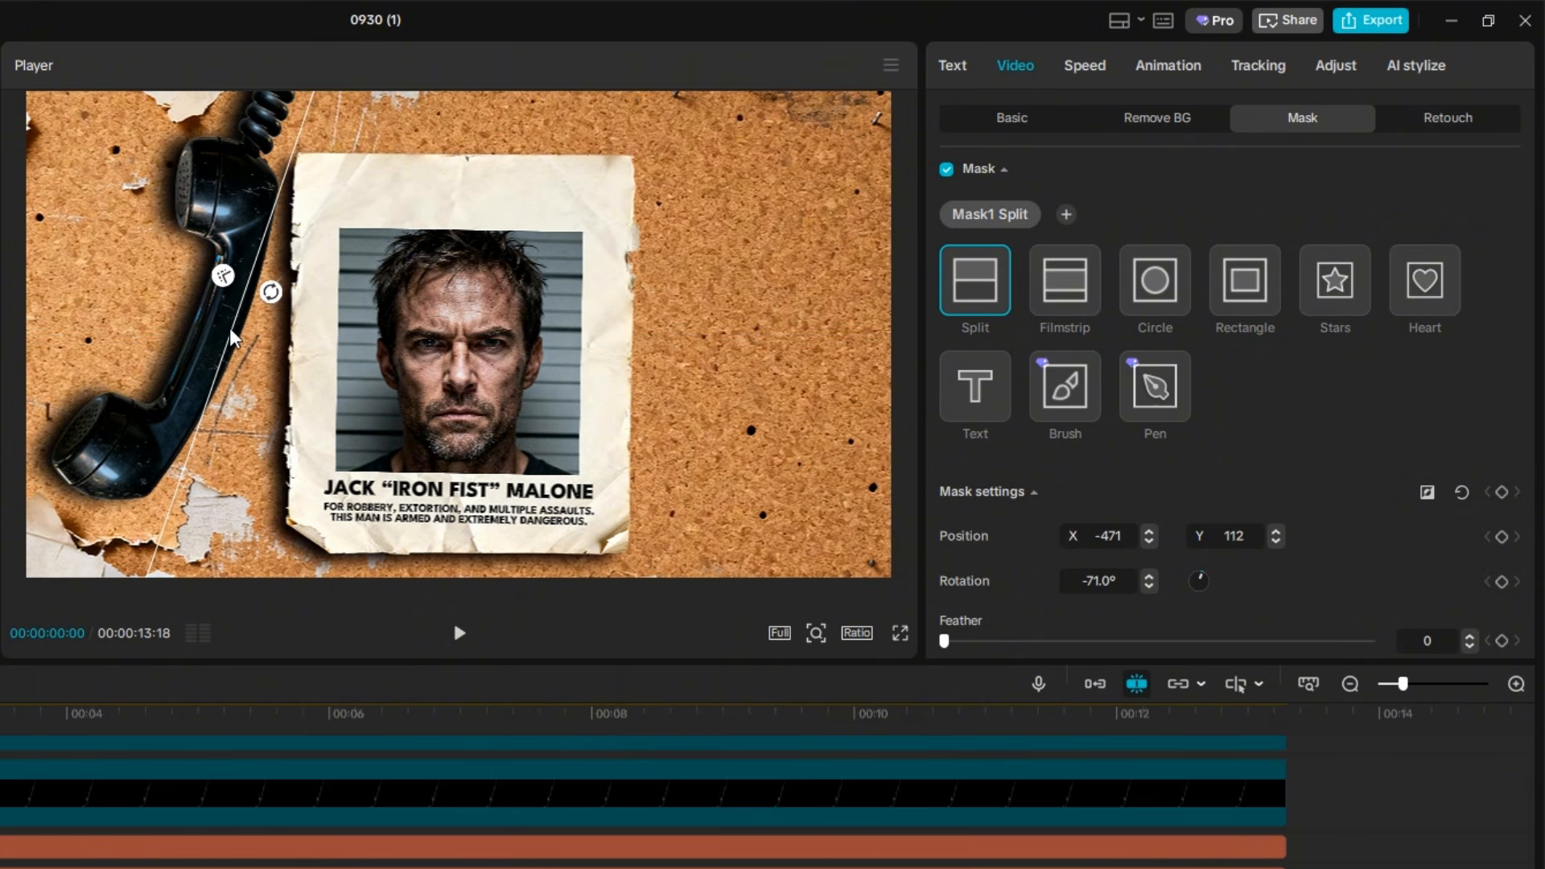
{"action": "left_click_drag", "start_coordinate": [271, 291], "coordinate": [220, 314]}
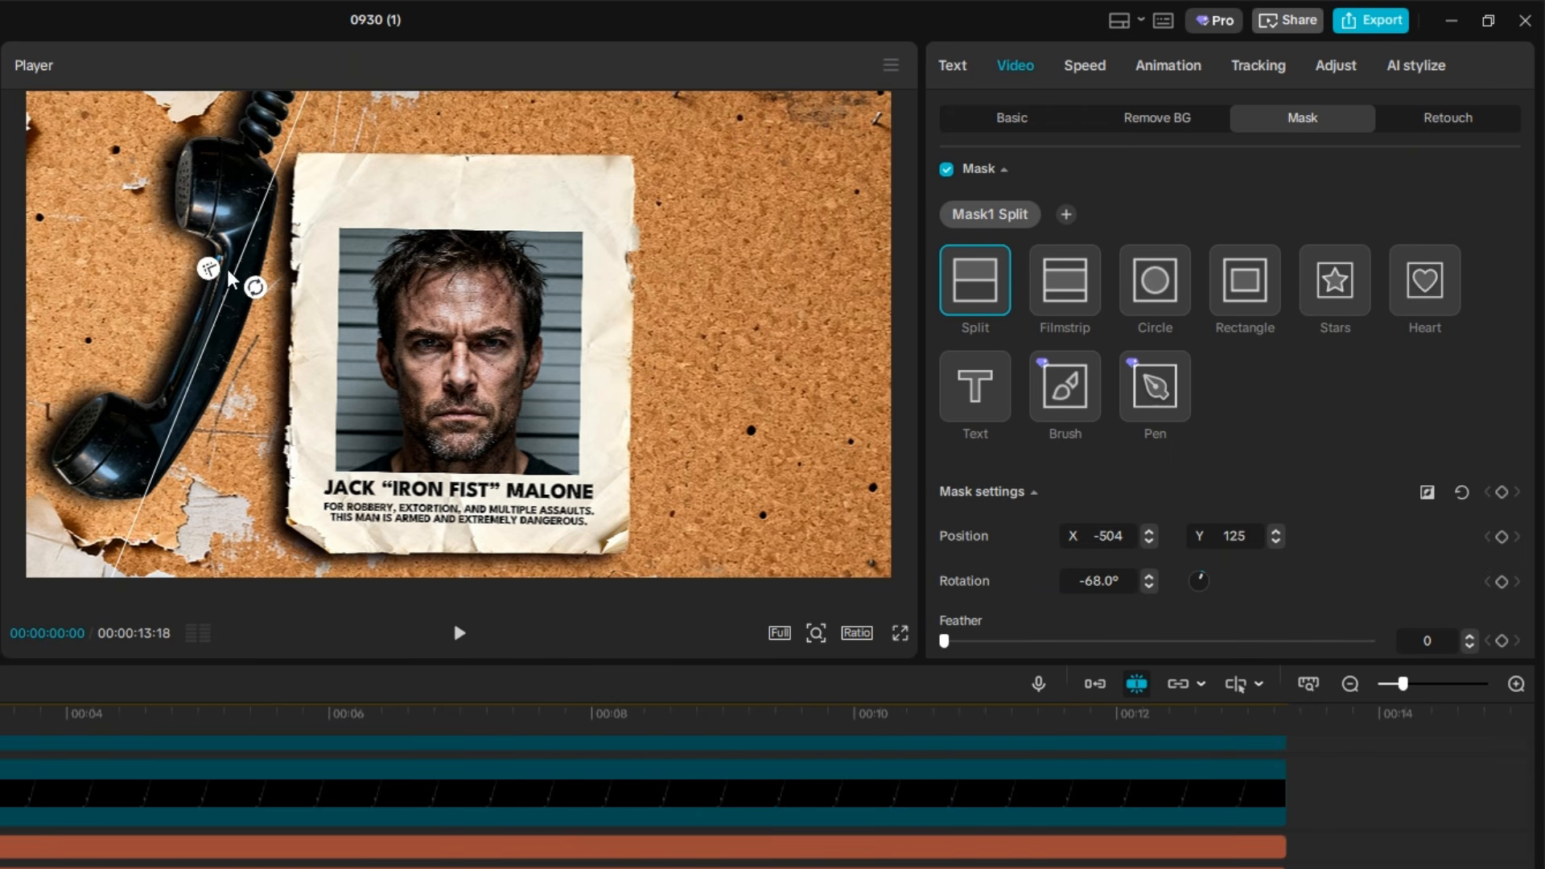
{"action": "left_click", "coordinate": [1428, 495]}
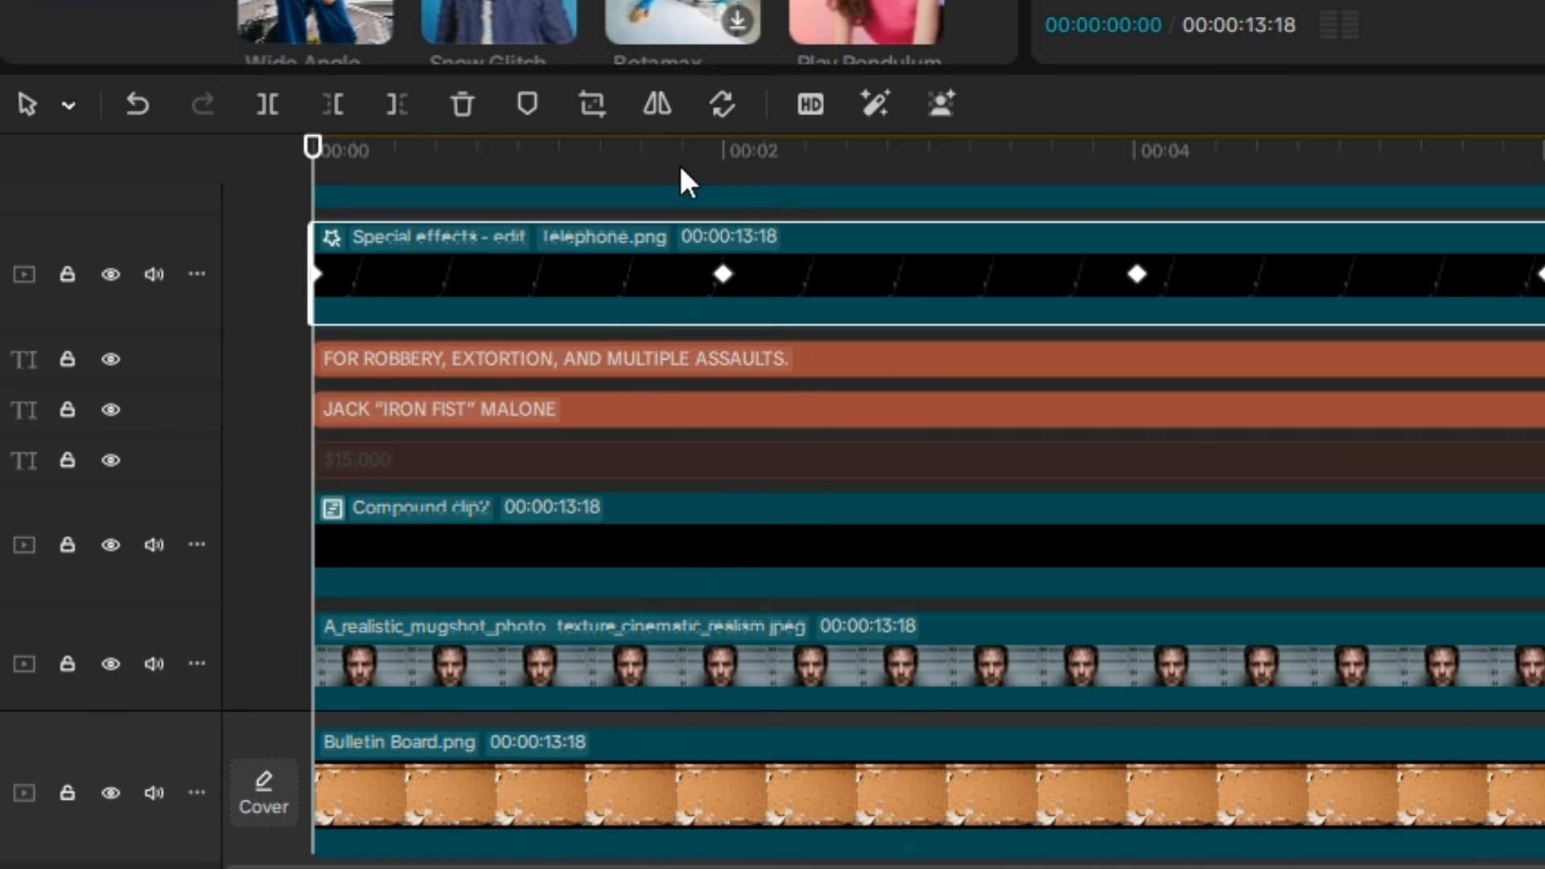
At 2 seconds, move and rotate the WANTED clip's Split mask to line up with the telephone's new swing position.
{"action": "left_click_drag", "start_coordinate": [683, 169], "coordinate": [727, 160]}
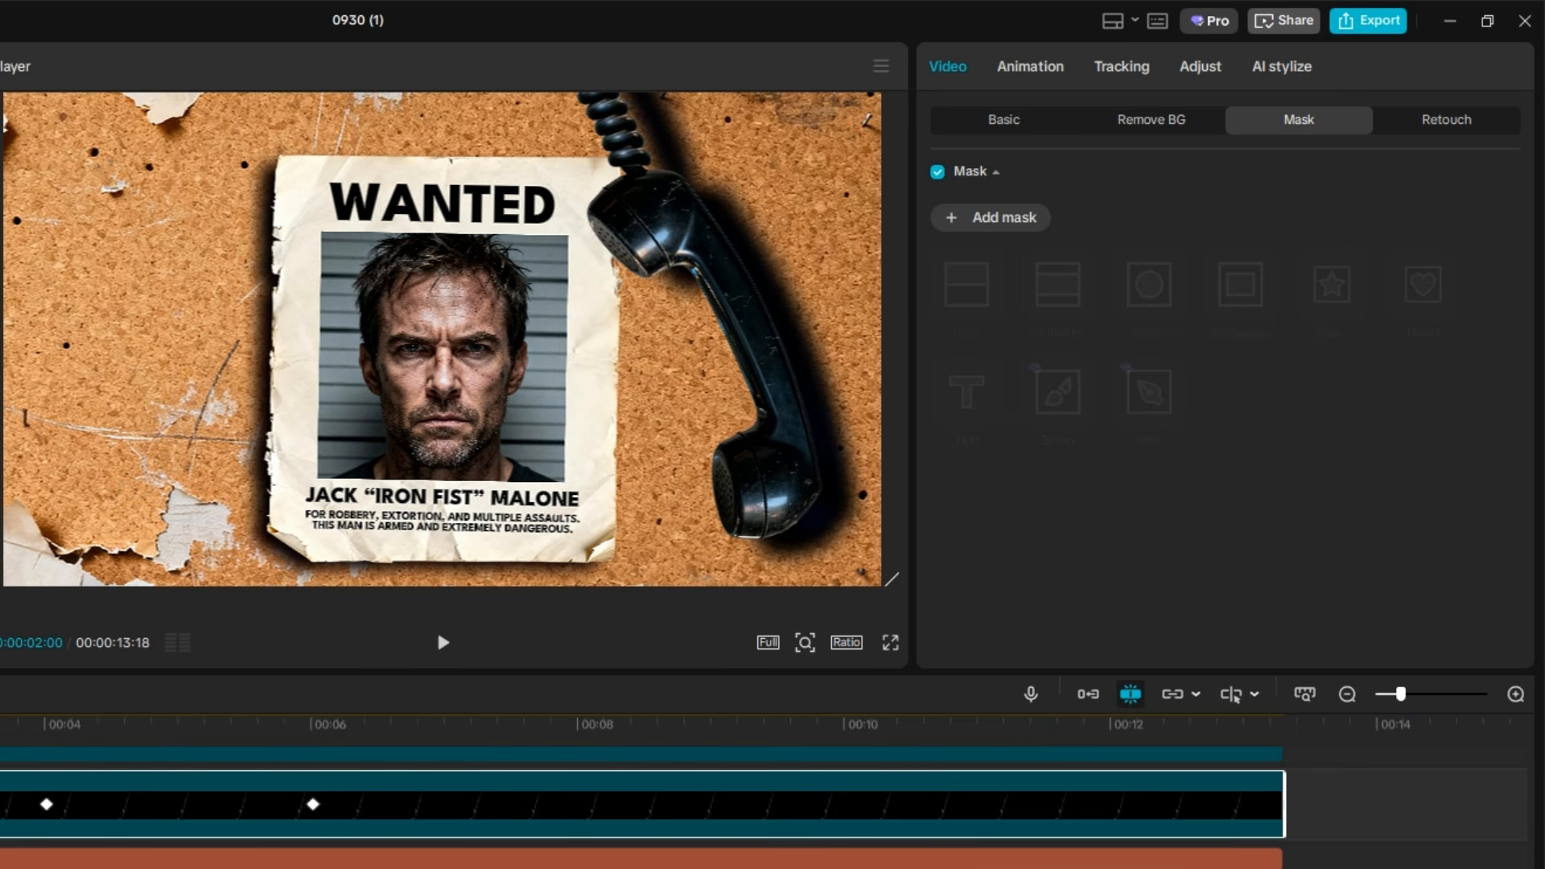
{"action": "left_click", "coordinate": [193, 864]}
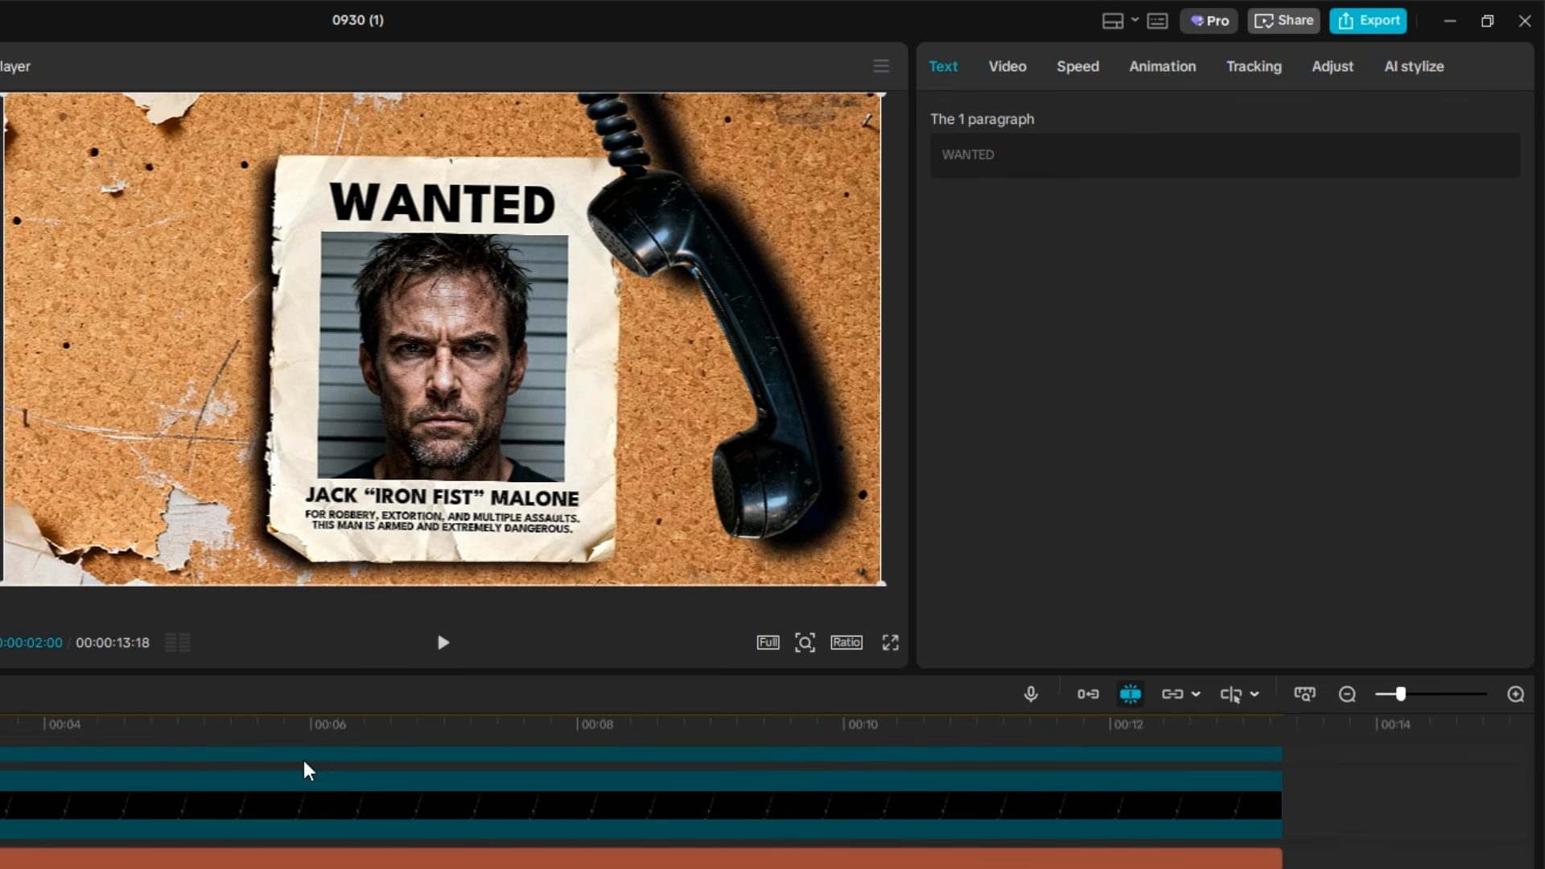
{"action": "left_click", "coordinate": [1013, 75]}
{"action": "left_click", "coordinate": [1010, 69]}
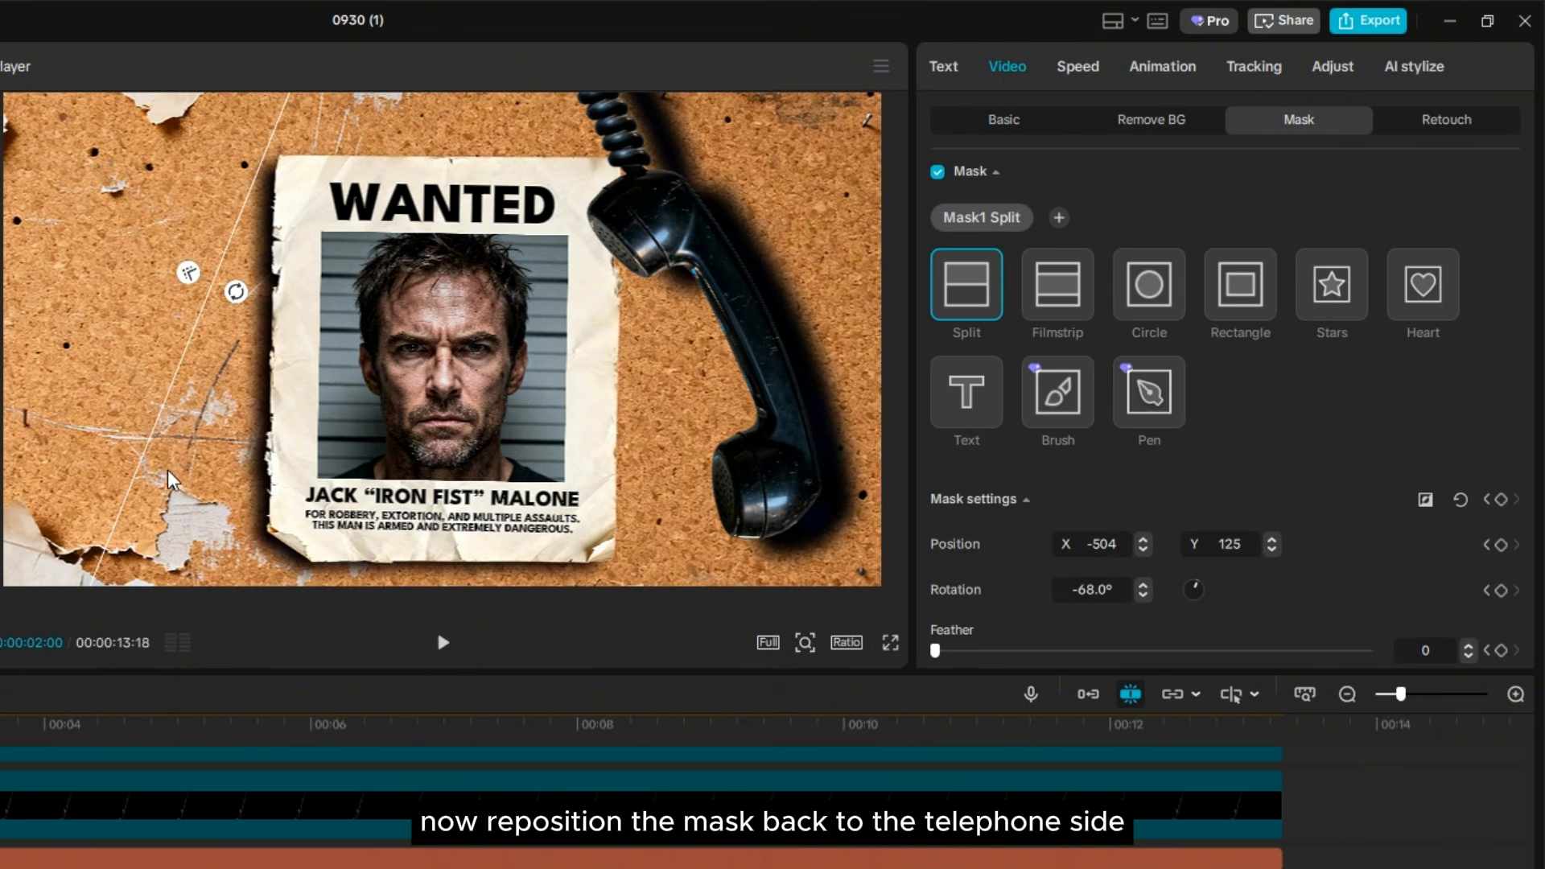
{"action": "left_click_drag", "start_coordinate": [136, 452], "coordinate": [519, 487]}
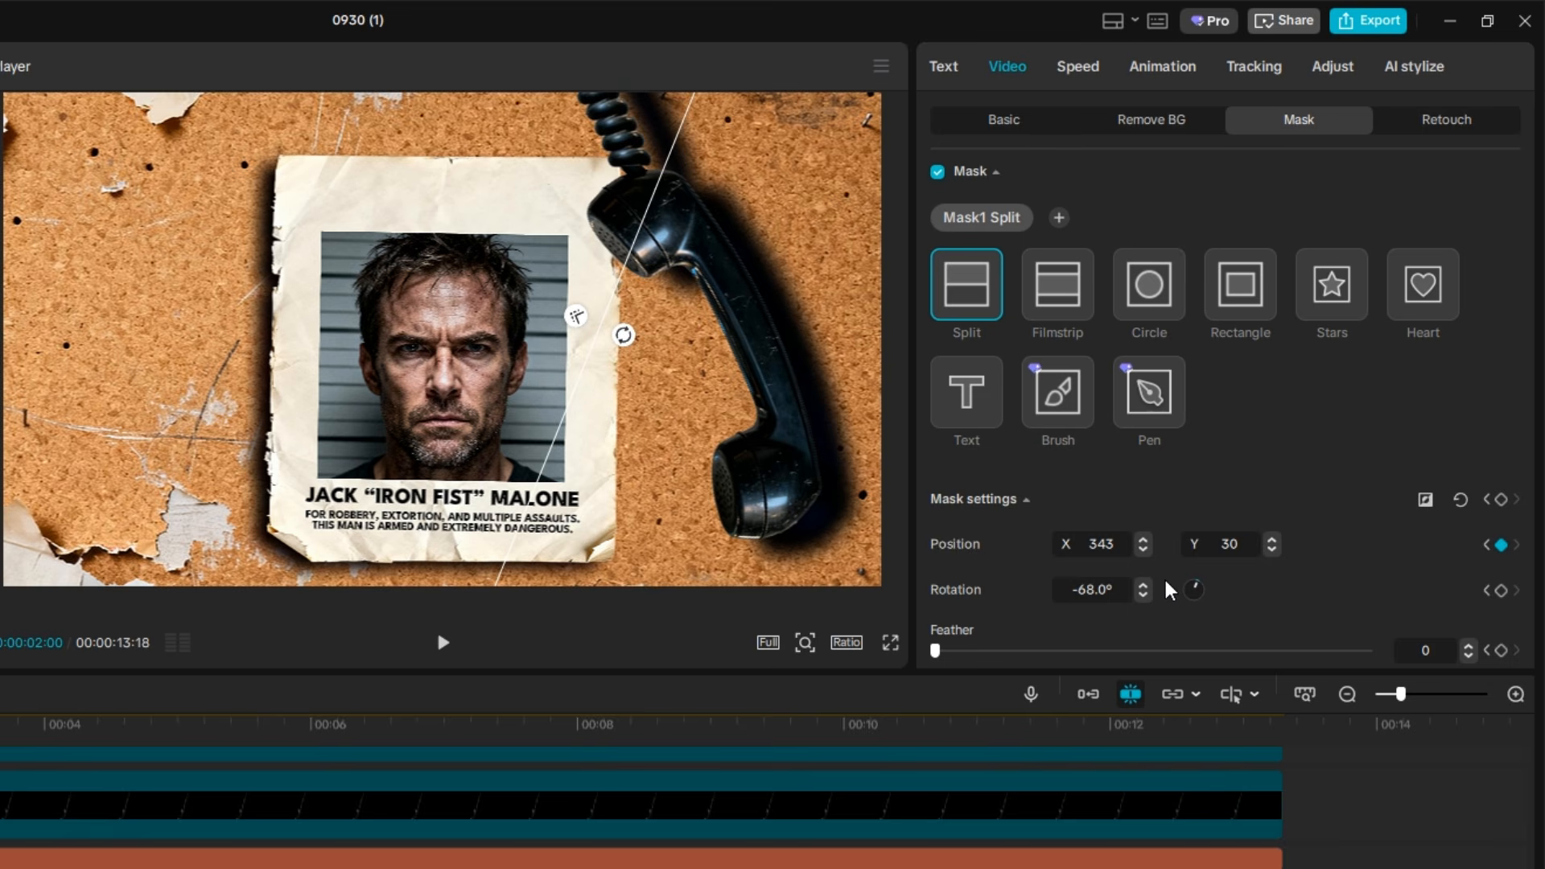
{"action": "left_click", "coordinate": [1143, 584]}
{"action": "left_click_drag", "start_coordinate": [623, 335], "coordinate": [667, 310]}
{"action": "left_click_drag", "start_coordinate": [655, 438], "coordinate": [796, 354]}
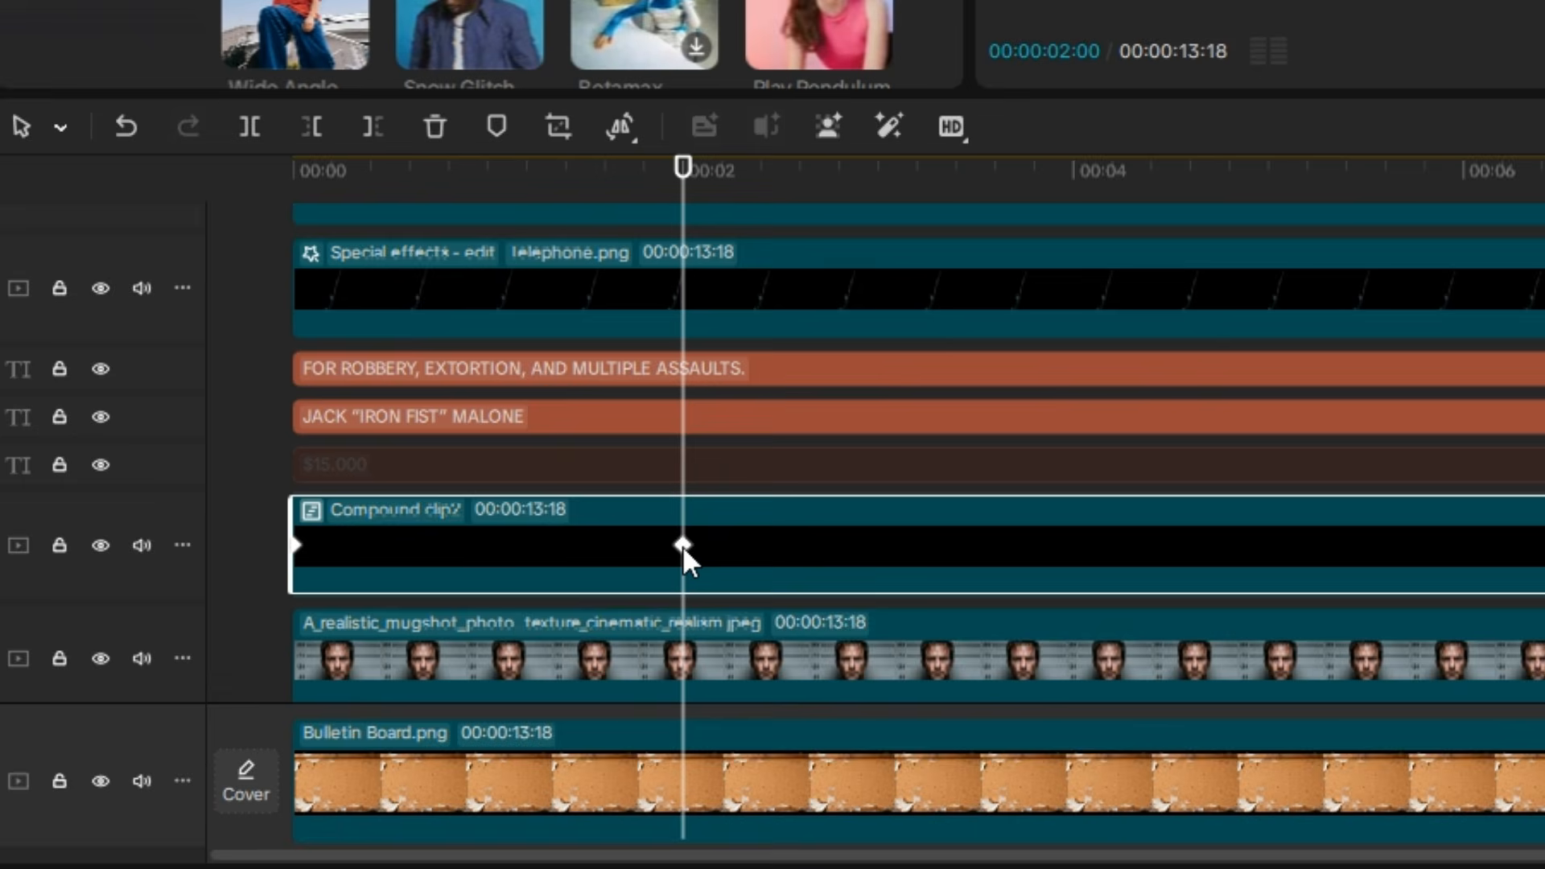
Play back the WANTED title's mask animation from the start of the timeline.
{"action": "right_click", "coordinate": [682, 545]}
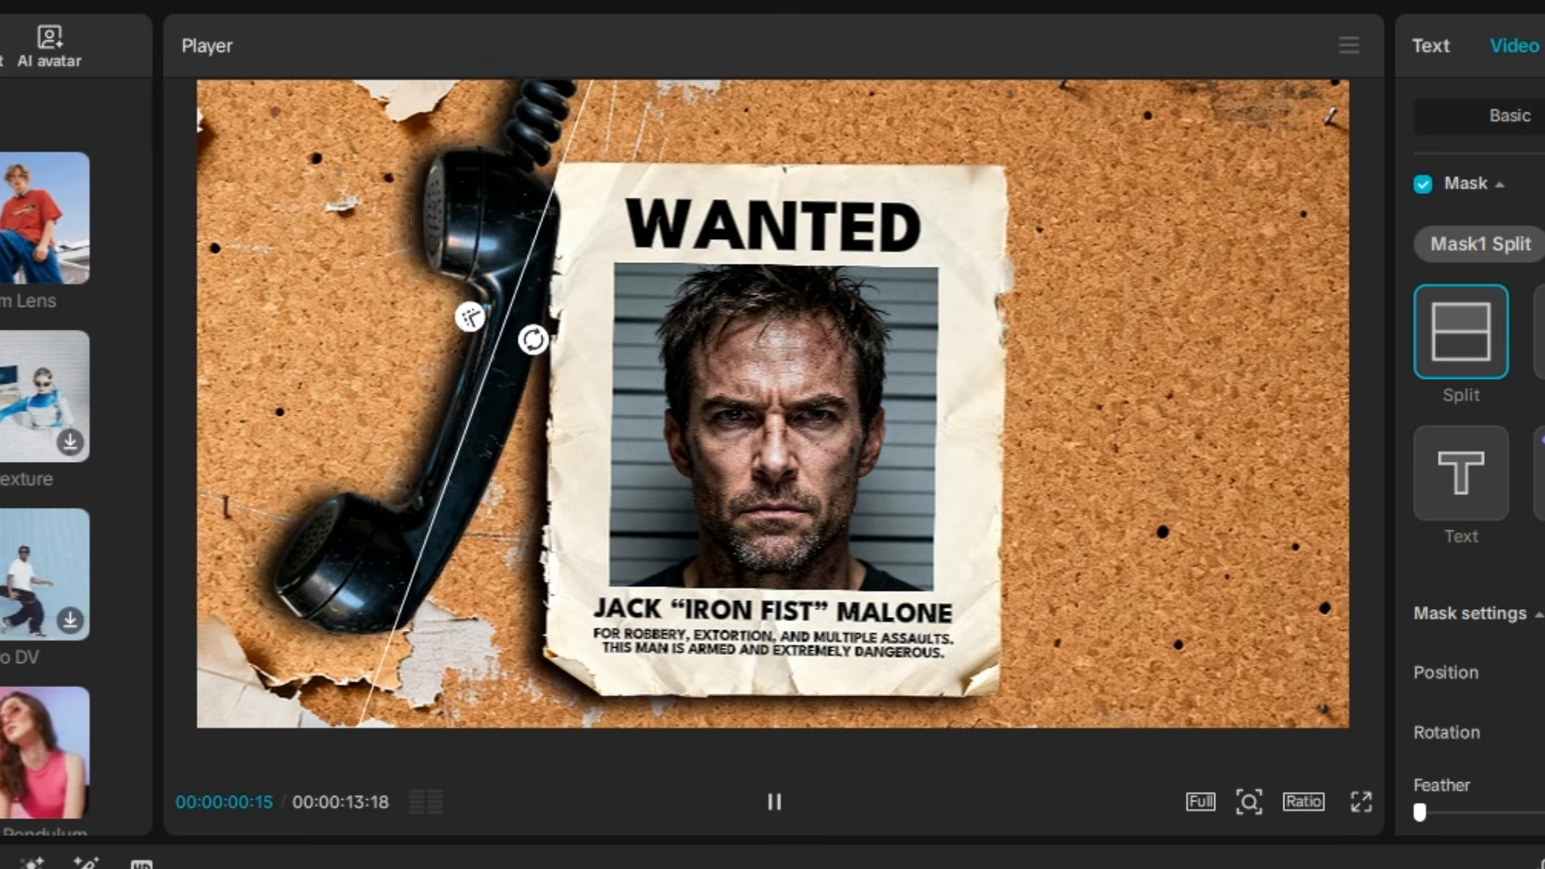
{"action": "left_click", "coordinate": [766, 784]}
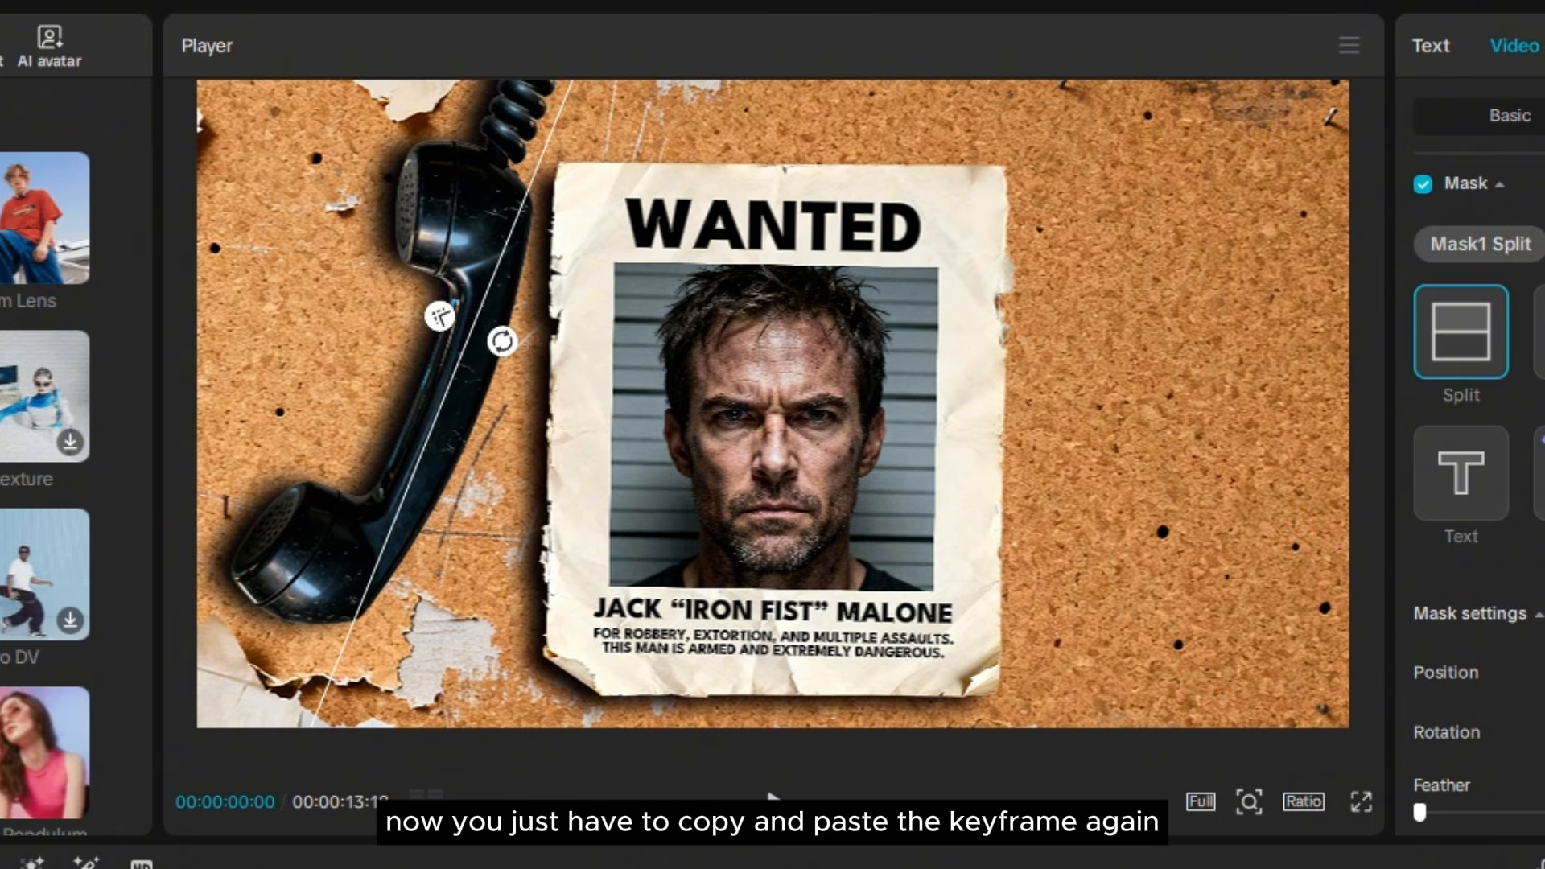
{"action": "key", "text": "space"}
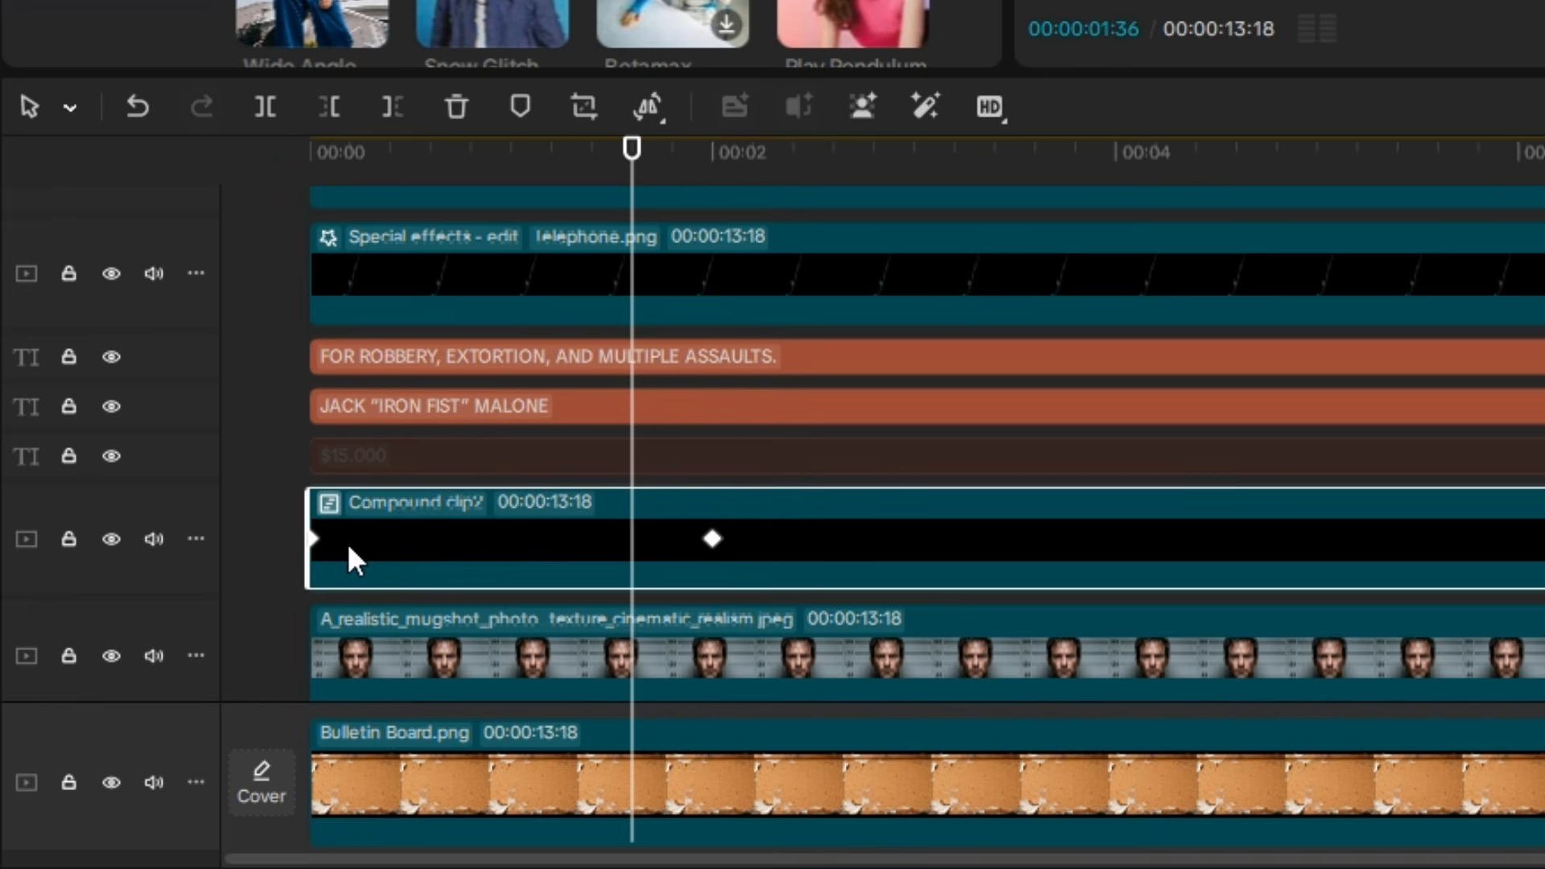
Copy the WANTED clip's two mask keyframes and paste them at about 4 seconds and at 8 seconds.
{"action": "left_click", "coordinate": [713, 539]}
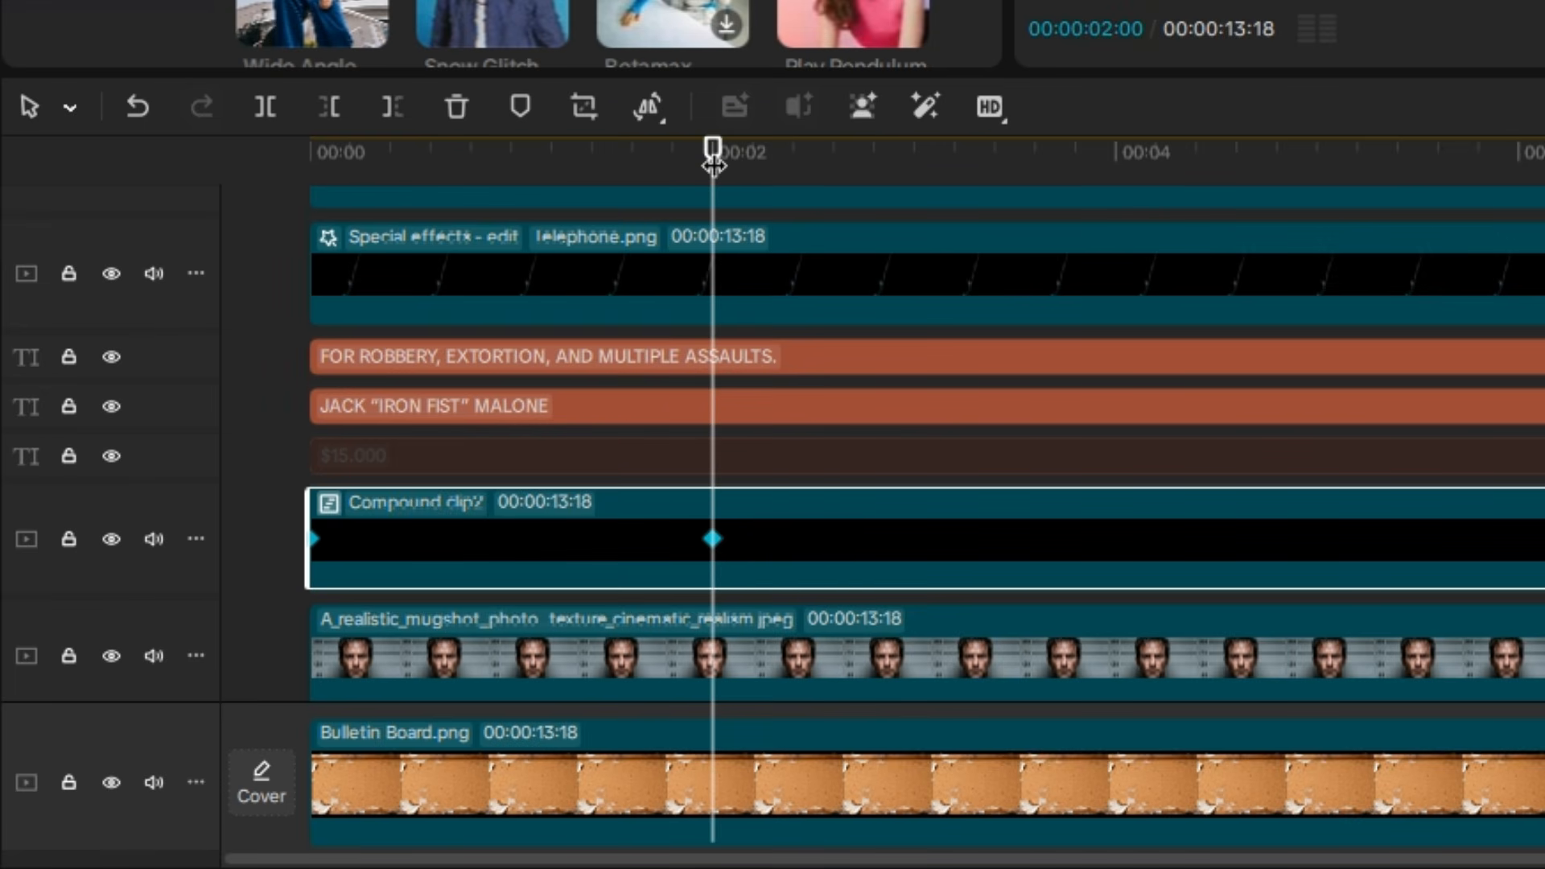
{"action": "left_click_drag", "start_coordinate": [713, 161], "coordinate": [1114, 175]}
{"action": "left_click", "coordinate": [1052, 318]}
{"action": "left_click", "coordinate": [1152, 549]}
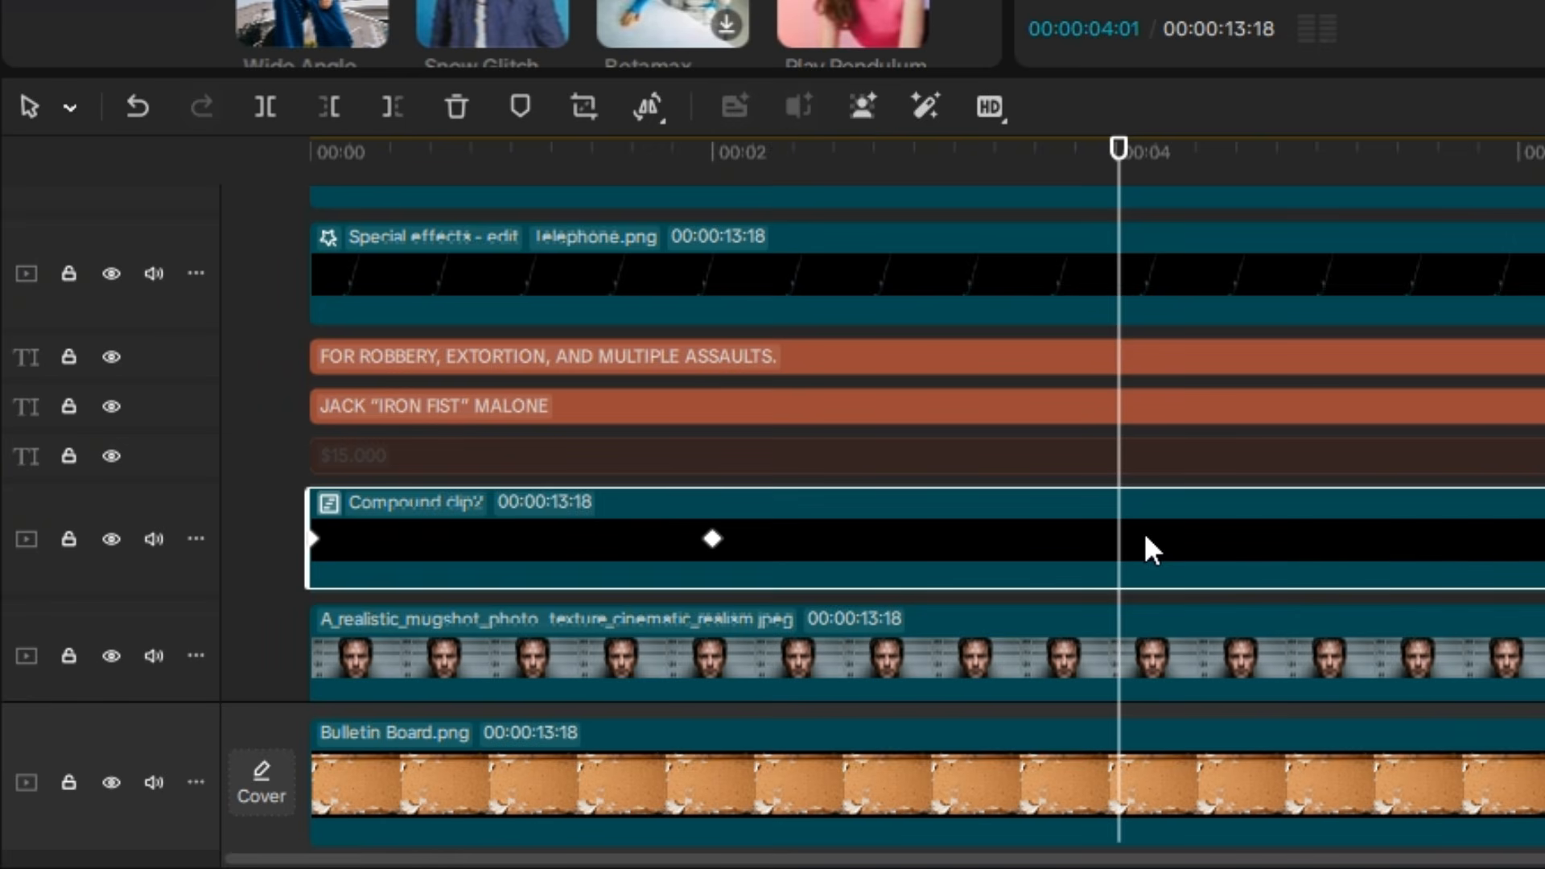
{"action": "key", "text": "ctrl+v"}
{"action": "left_click_drag", "start_coordinate": [1118, 169], "coordinate": [1532, 203]}
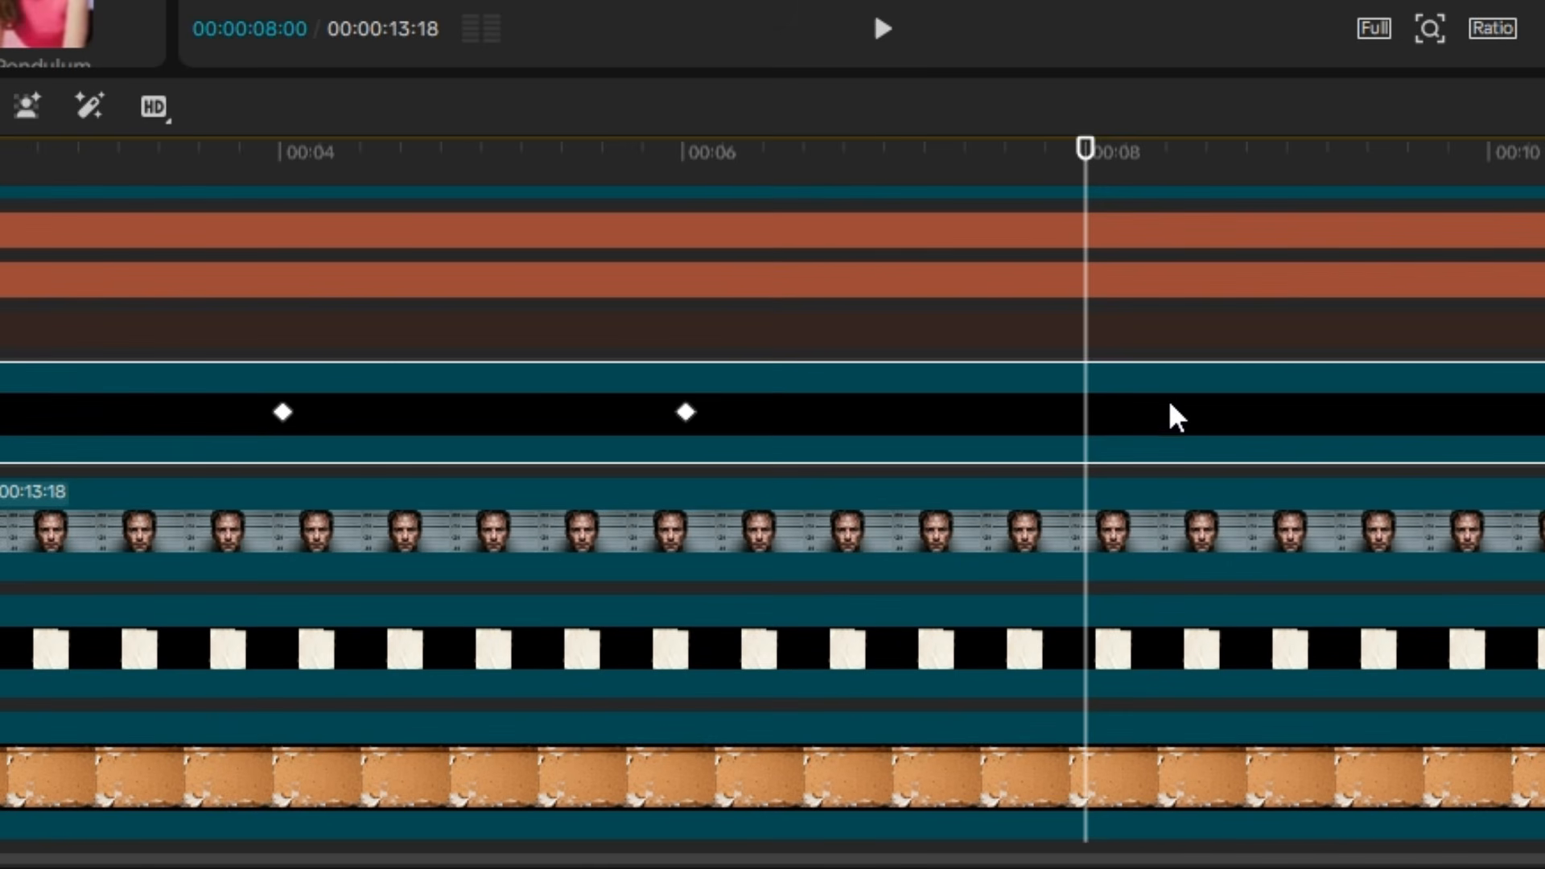
{"action": "key", "text": "ctrl+v"}
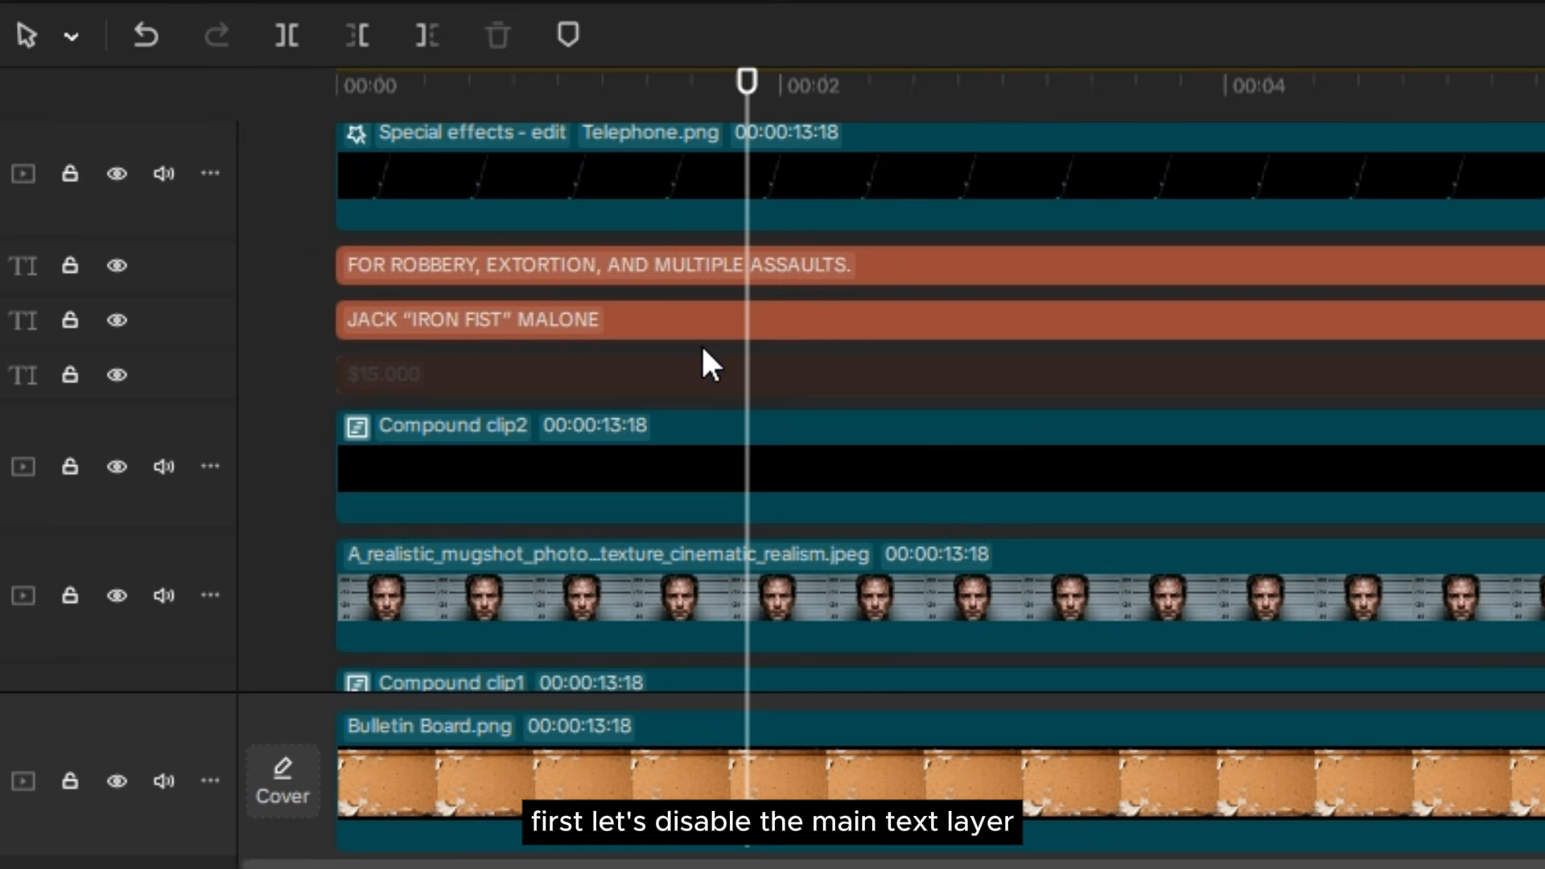
Reactivate the $15.000 text layer and deactivate the WANTED compound clip.
{"action": "left_click", "coordinate": [680, 369]}
{"action": "key", "text": "v"}
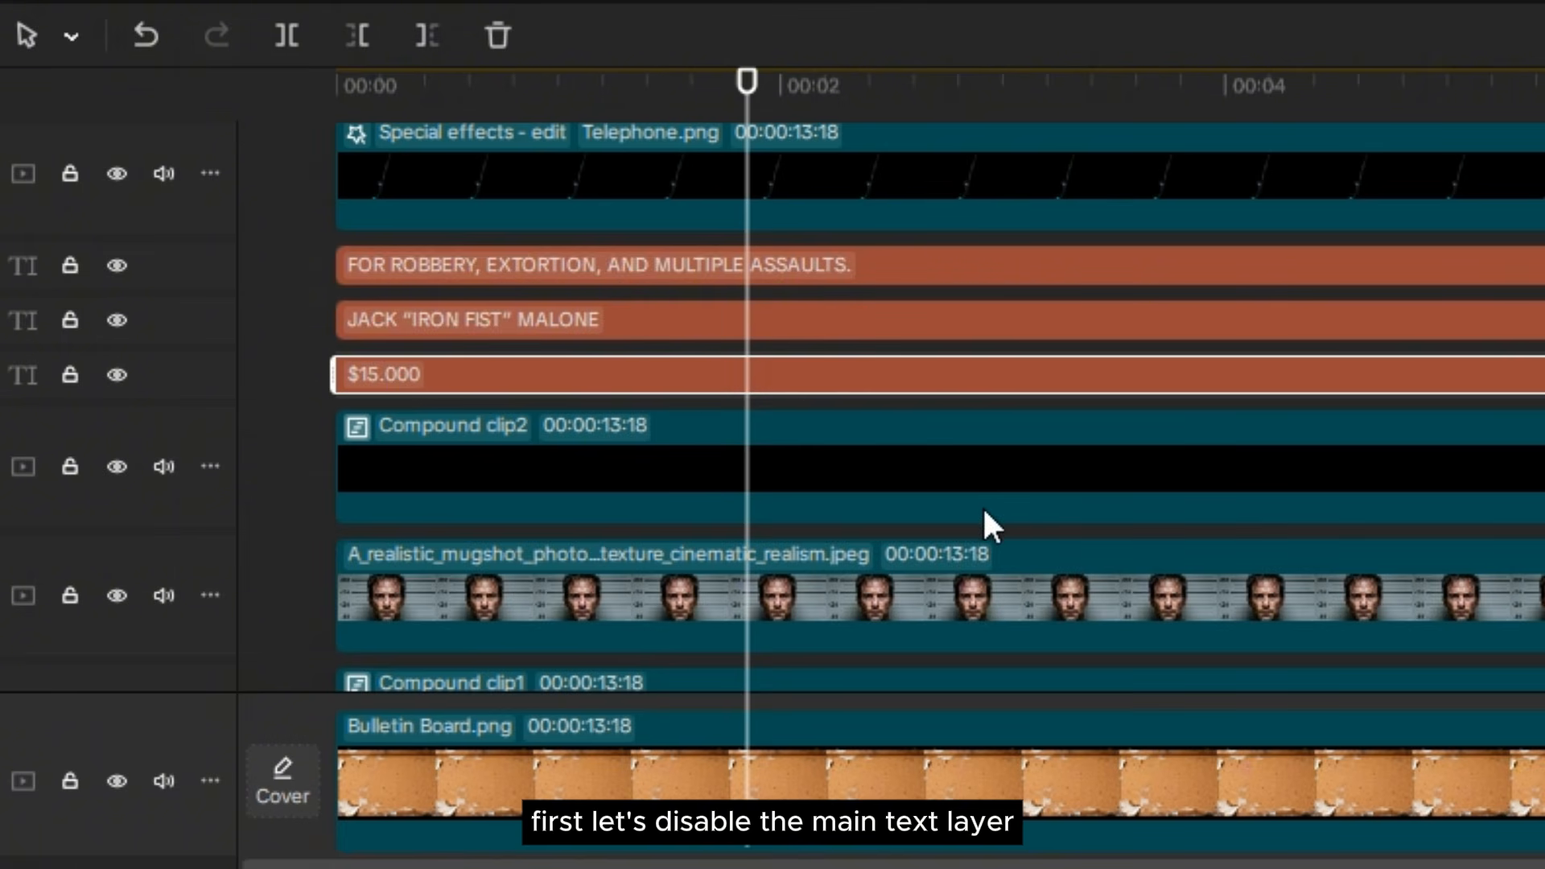
{"action": "left_click", "coordinate": [692, 457]}
{"action": "key", "text": "v"}
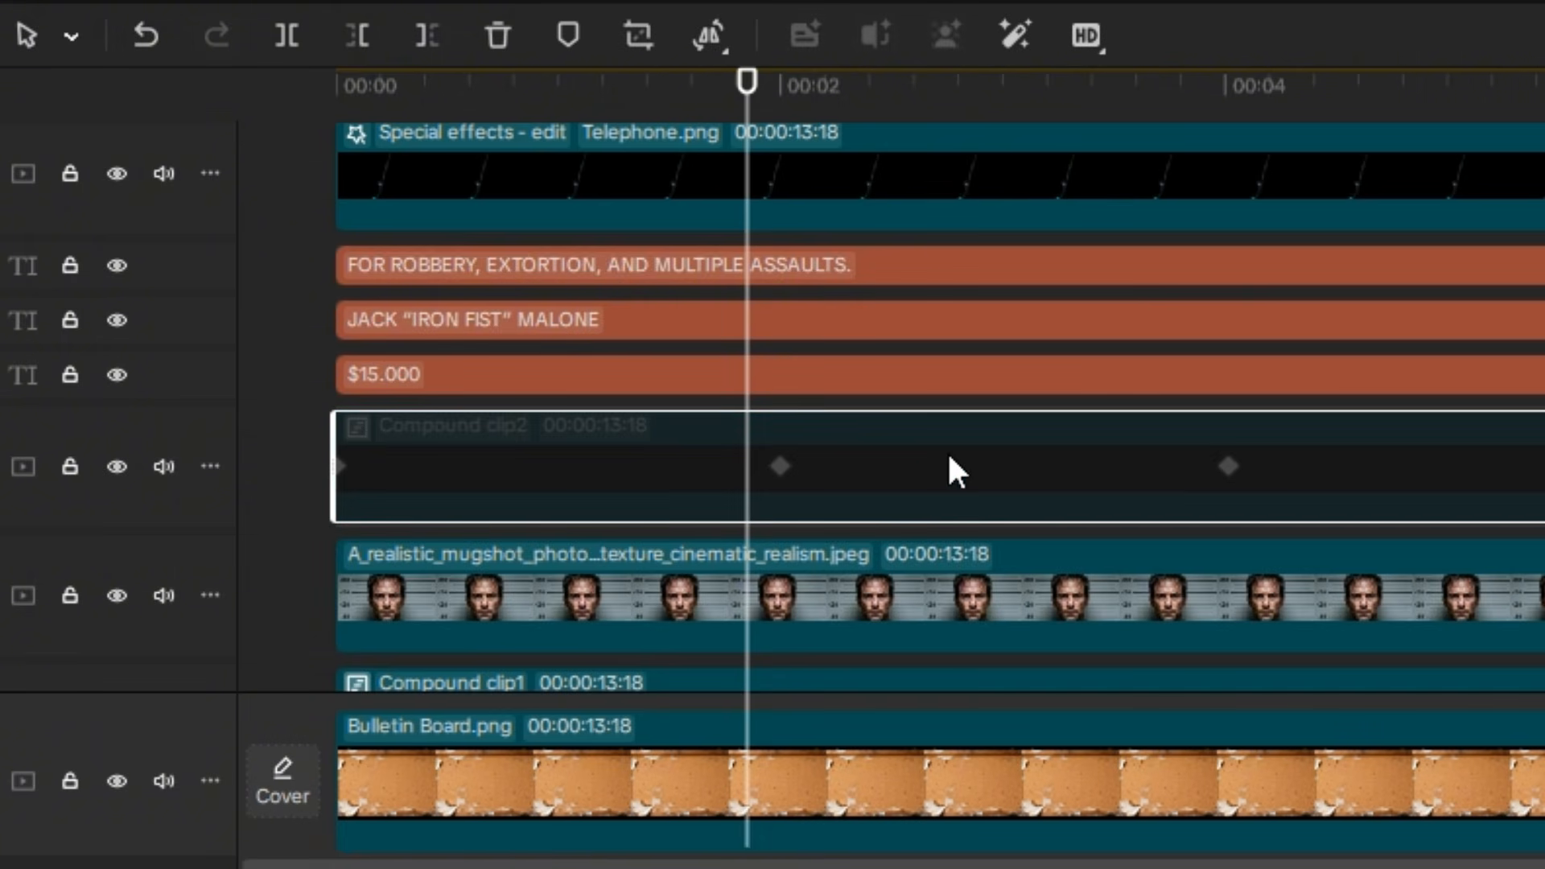
Turn the $15.000 text layer into a compound clip.
{"action": "left_click", "coordinate": [846, 380]}
{"action": "right_click", "coordinate": [835, 380]}
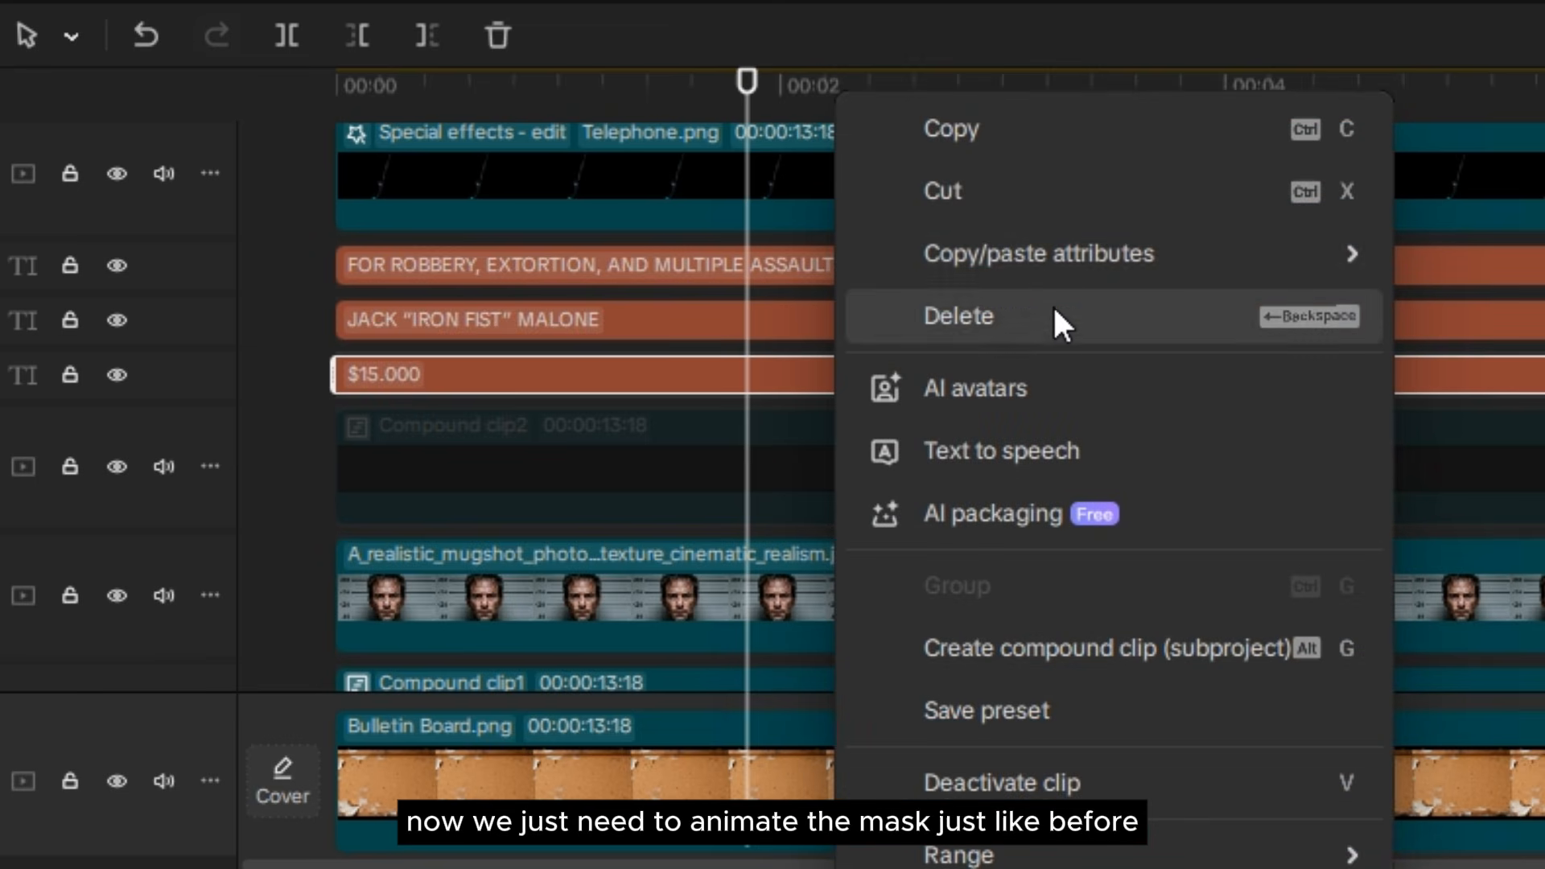
{"action": "left_click", "coordinate": [1059, 661]}
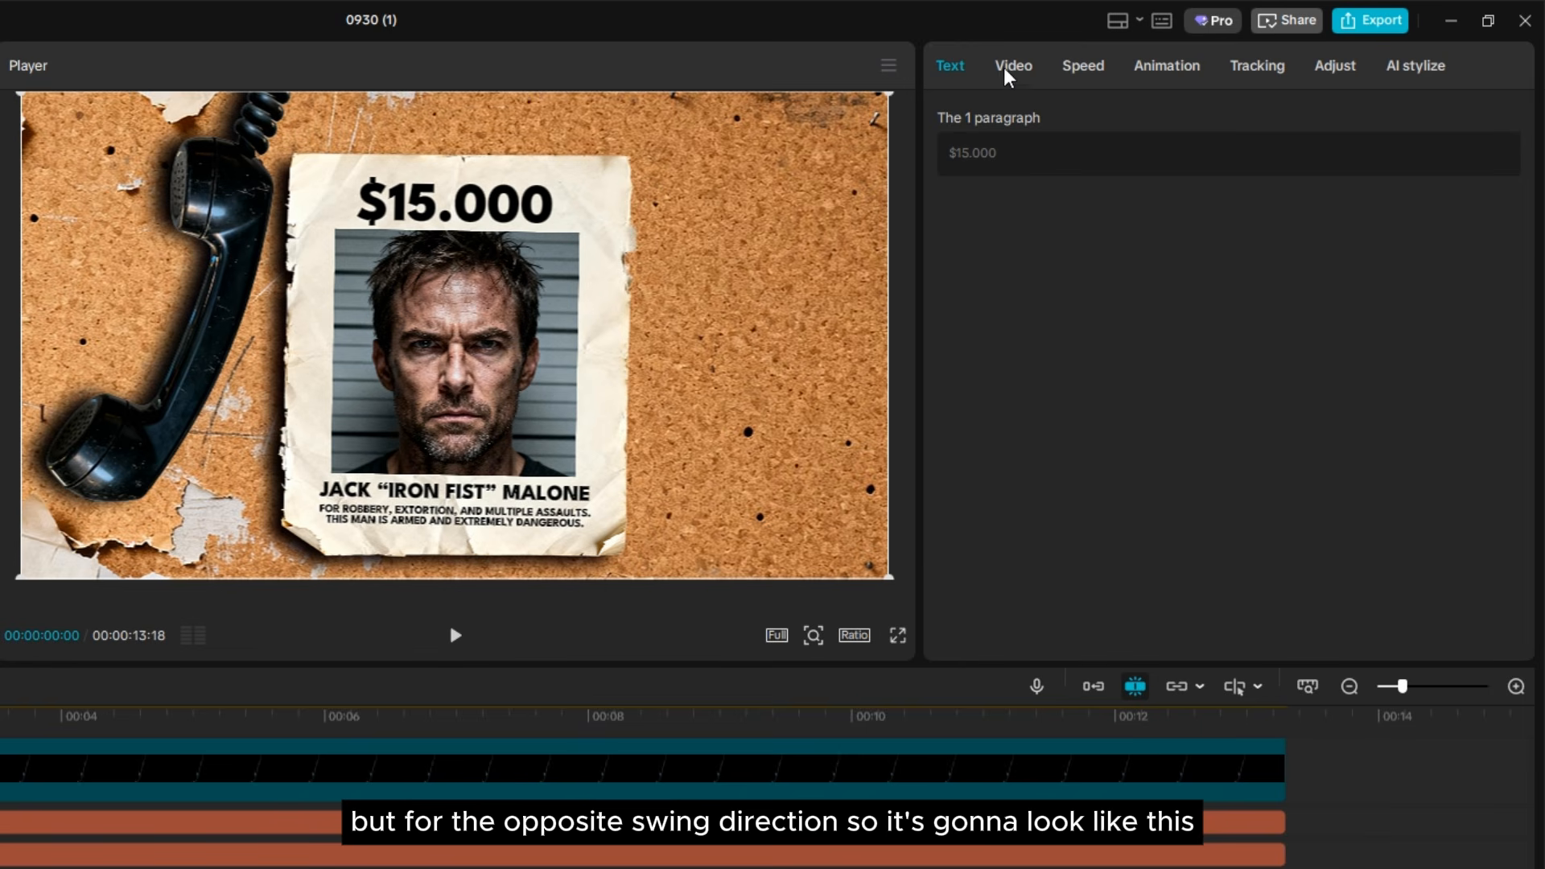
Add a Split mask to the $15.000 clip along the telephone at X -522, Y 53, rotated -67°, and keyframe its settings at the start.
{"action": "left_click", "coordinate": [1010, 68]}
{"action": "left_click", "coordinate": [1298, 120]}
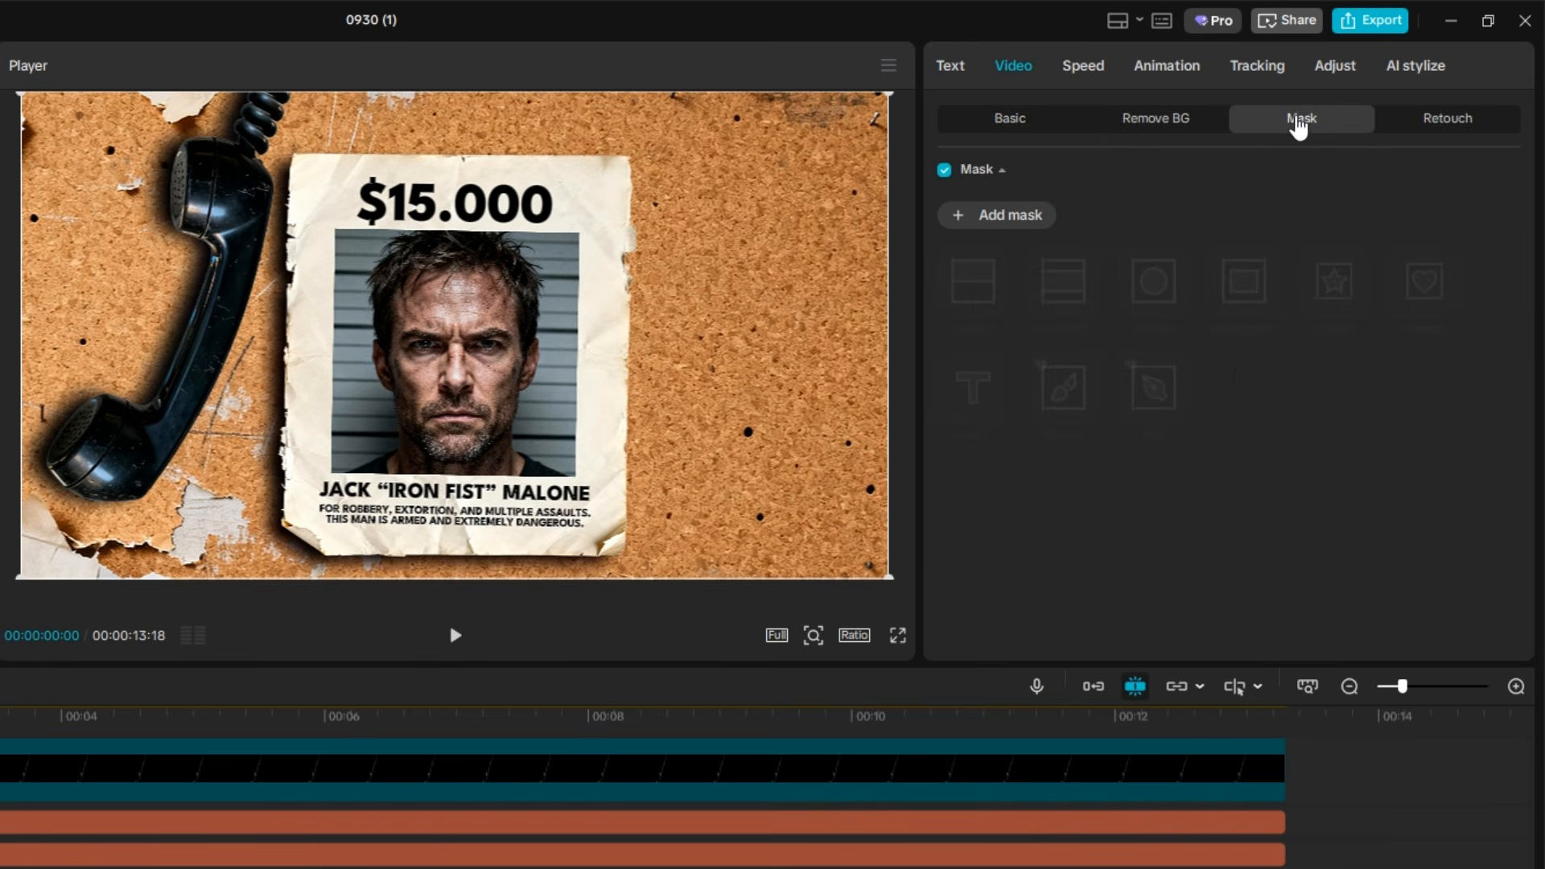
{"action": "left_click", "coordinate": [966, 222]}
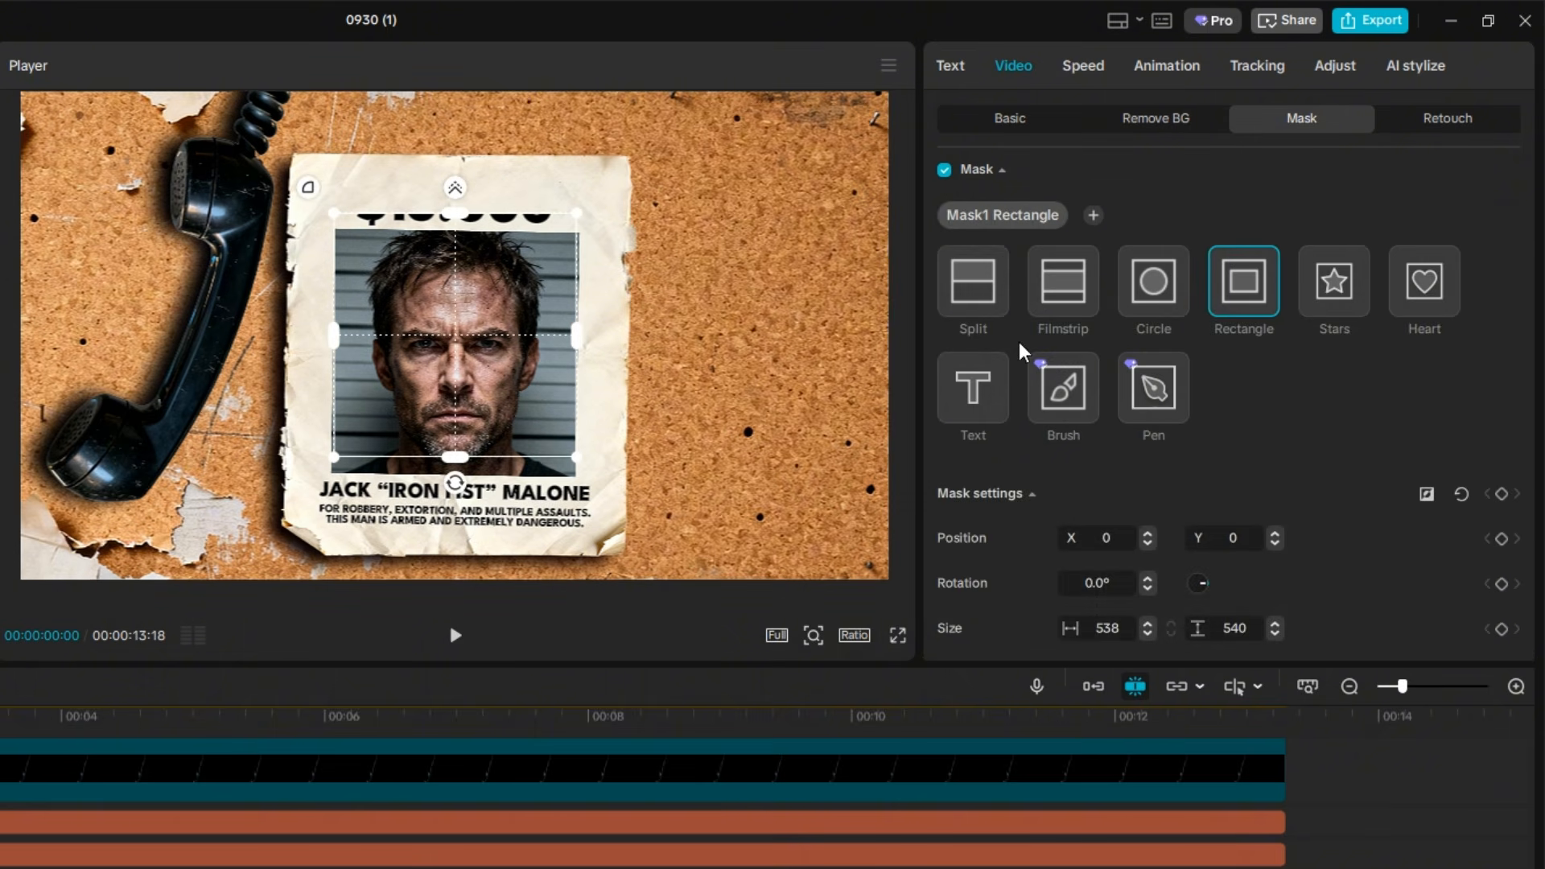
{"action": "left_click", "coordinate": [973, 300]}
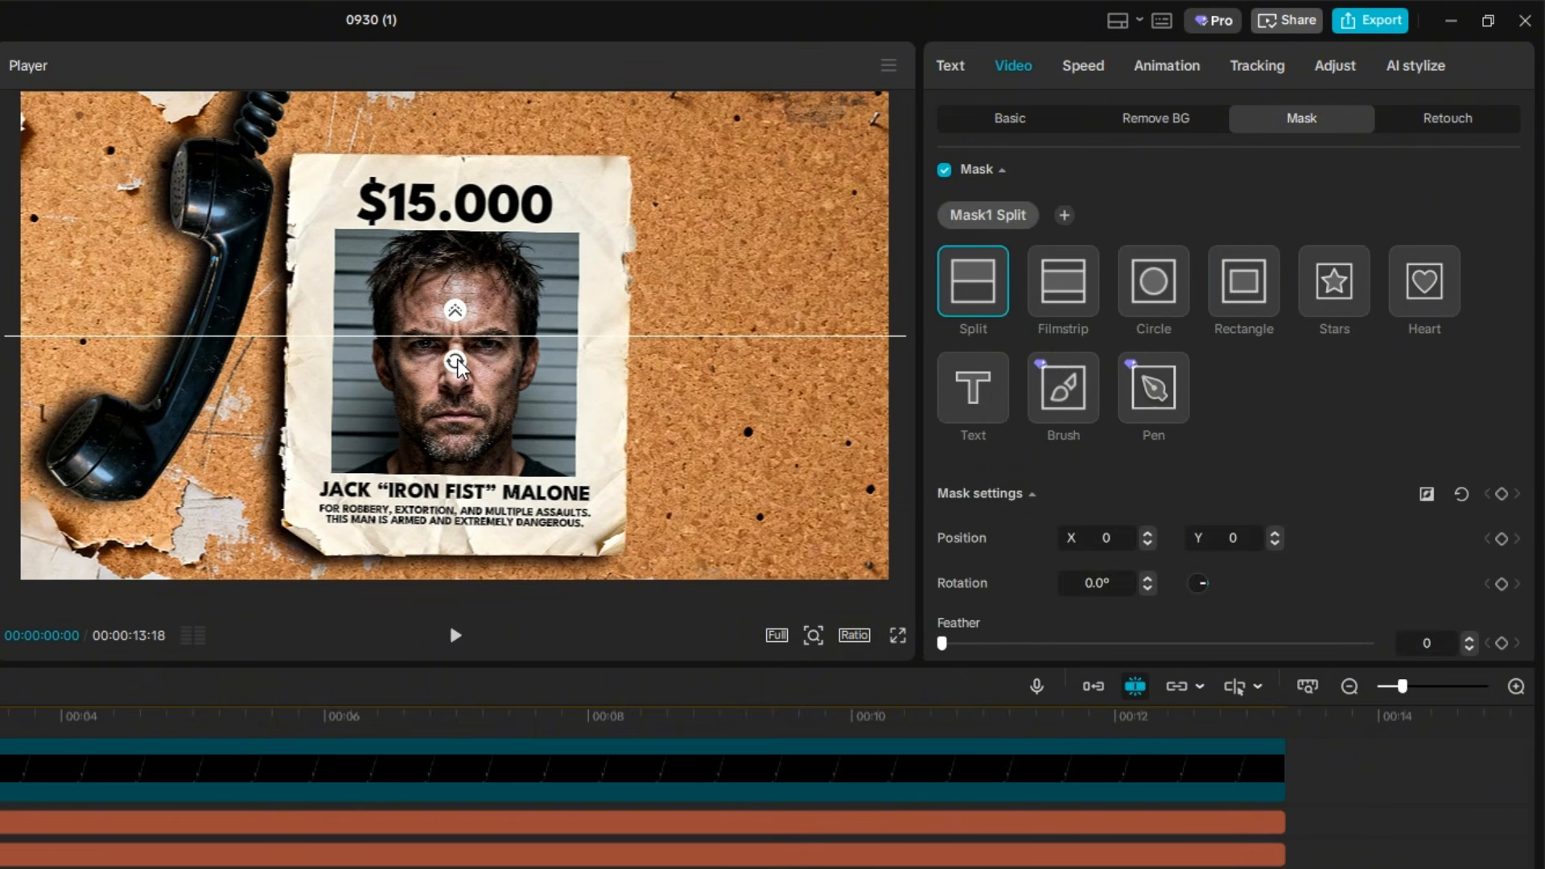
{"action": "left_click_drag", "start_coordinate": [455, 362], "coordinate": [204, 372]}
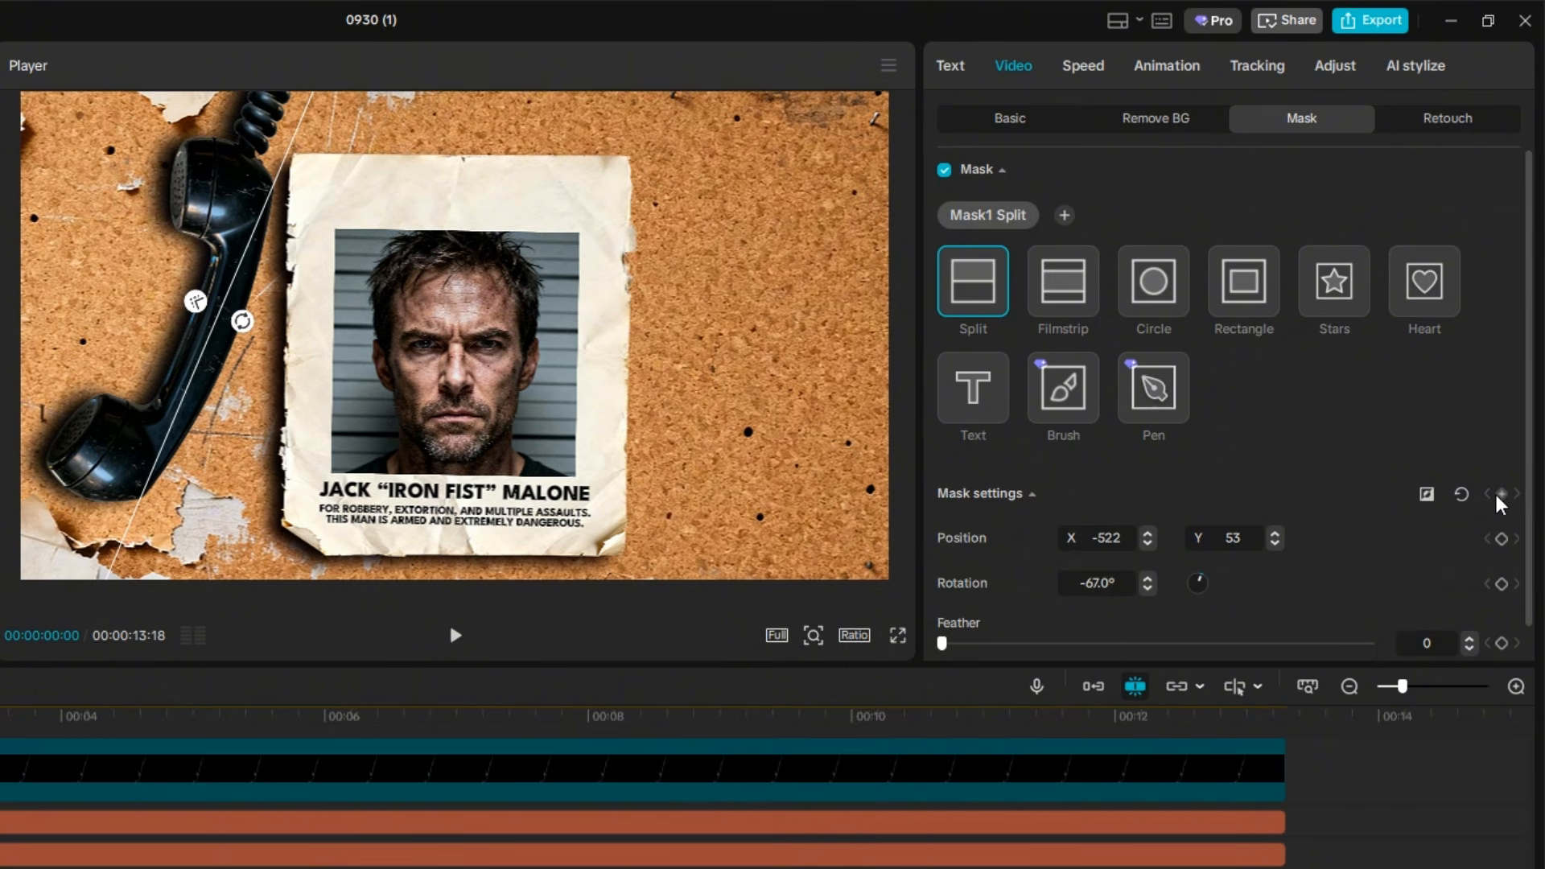
{"action": "left_click", "coordinate": [1498, 494]}
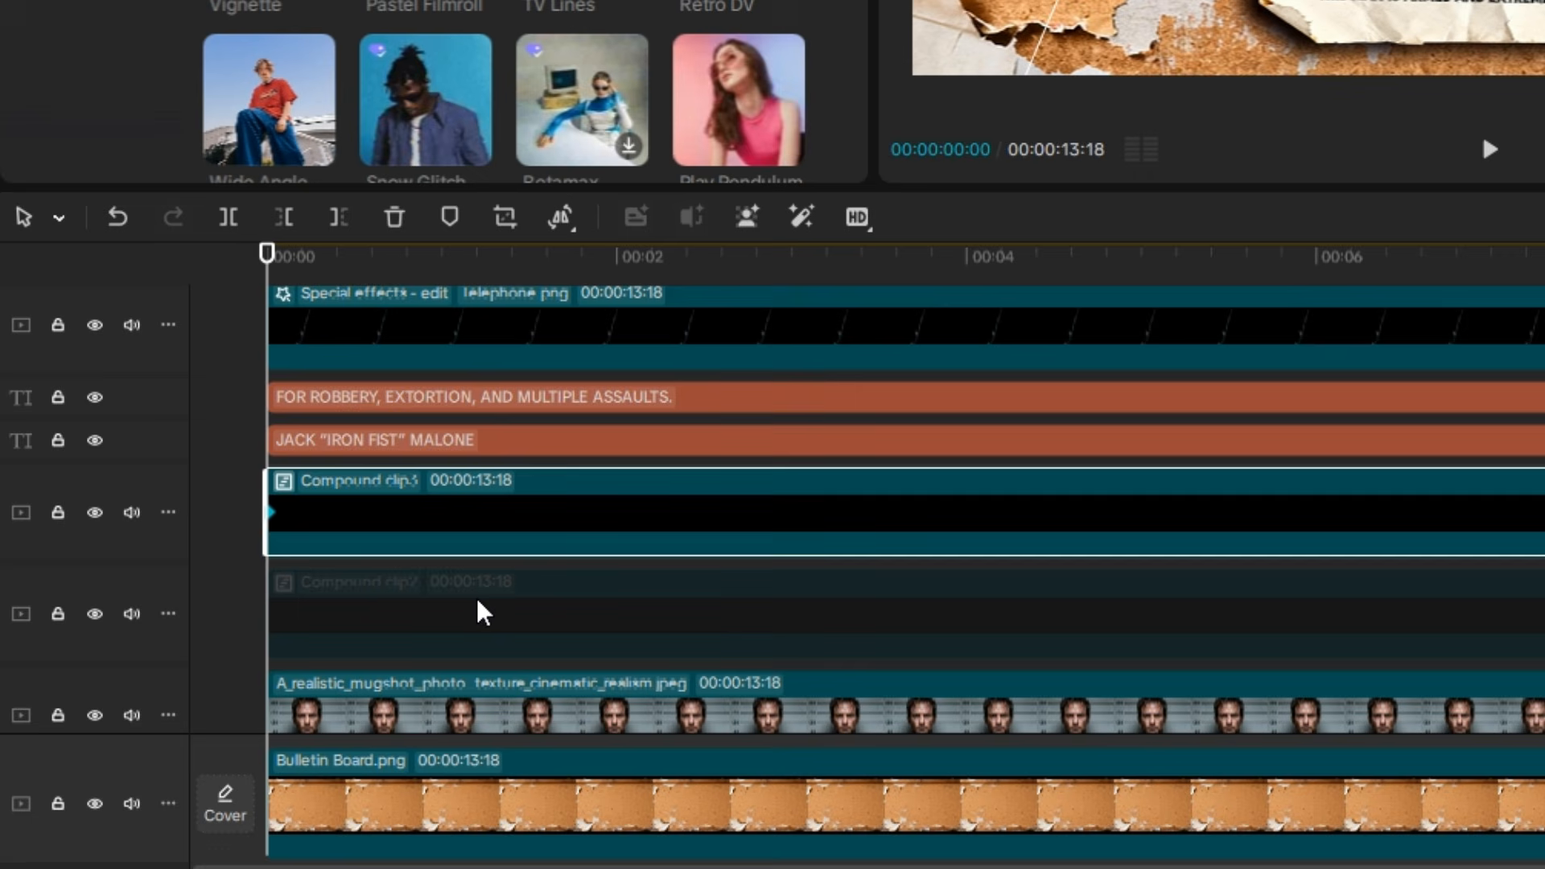
At 2 seconds, move and rotate the $15.000 clip's Split mask to line up with the telephone's swung position.
{"action": "left_click", "coordinate": [483, 613]}
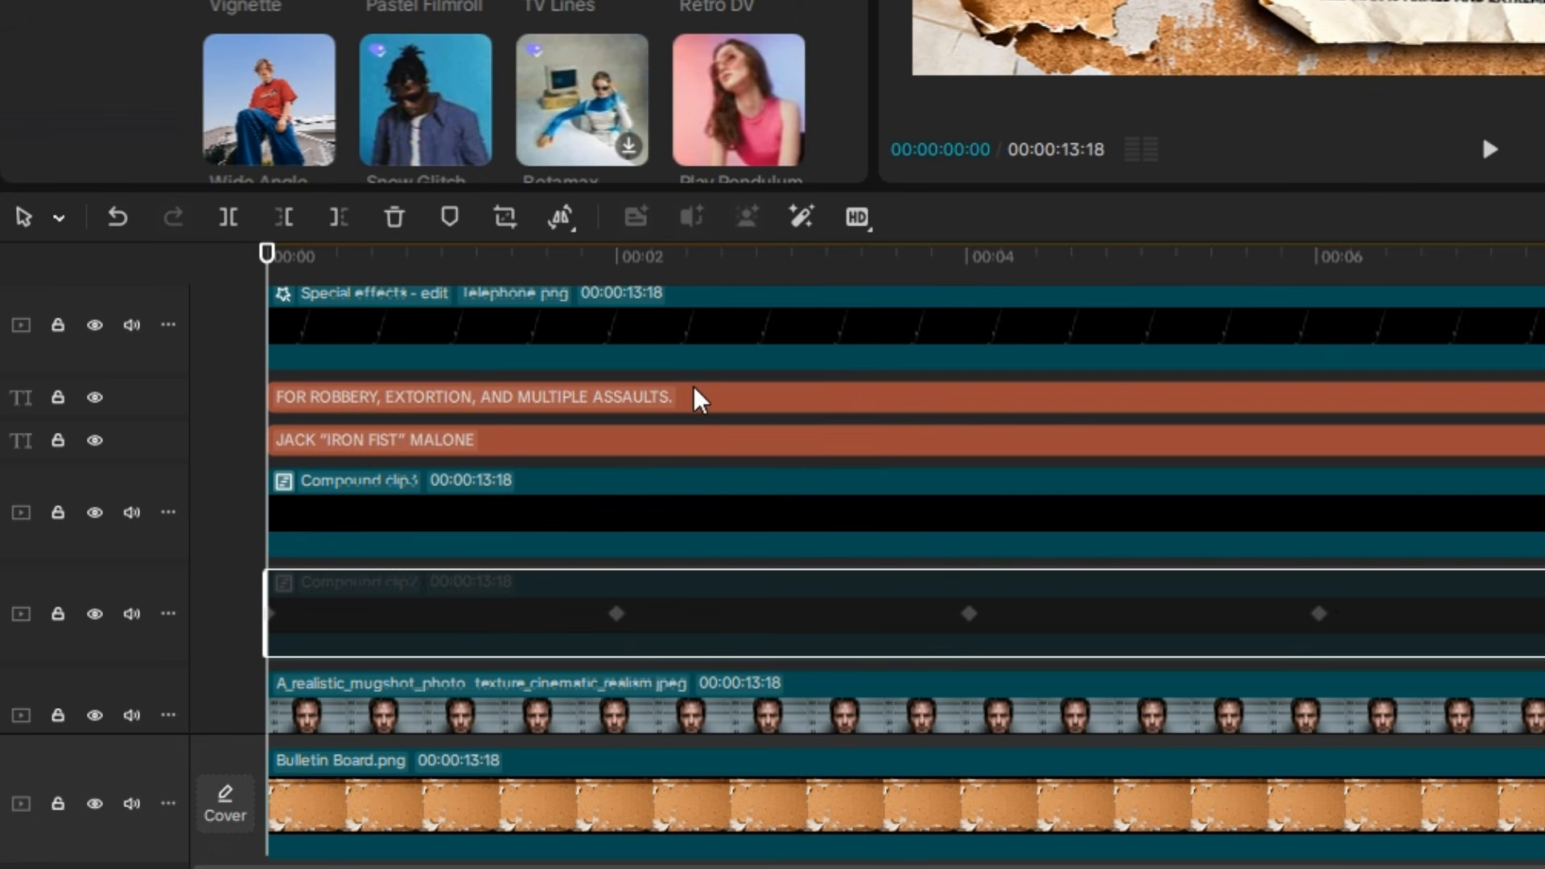
{"action": "left_click_drag", "start_coordinate": [600, 265], "coordinate": [623, 271]}
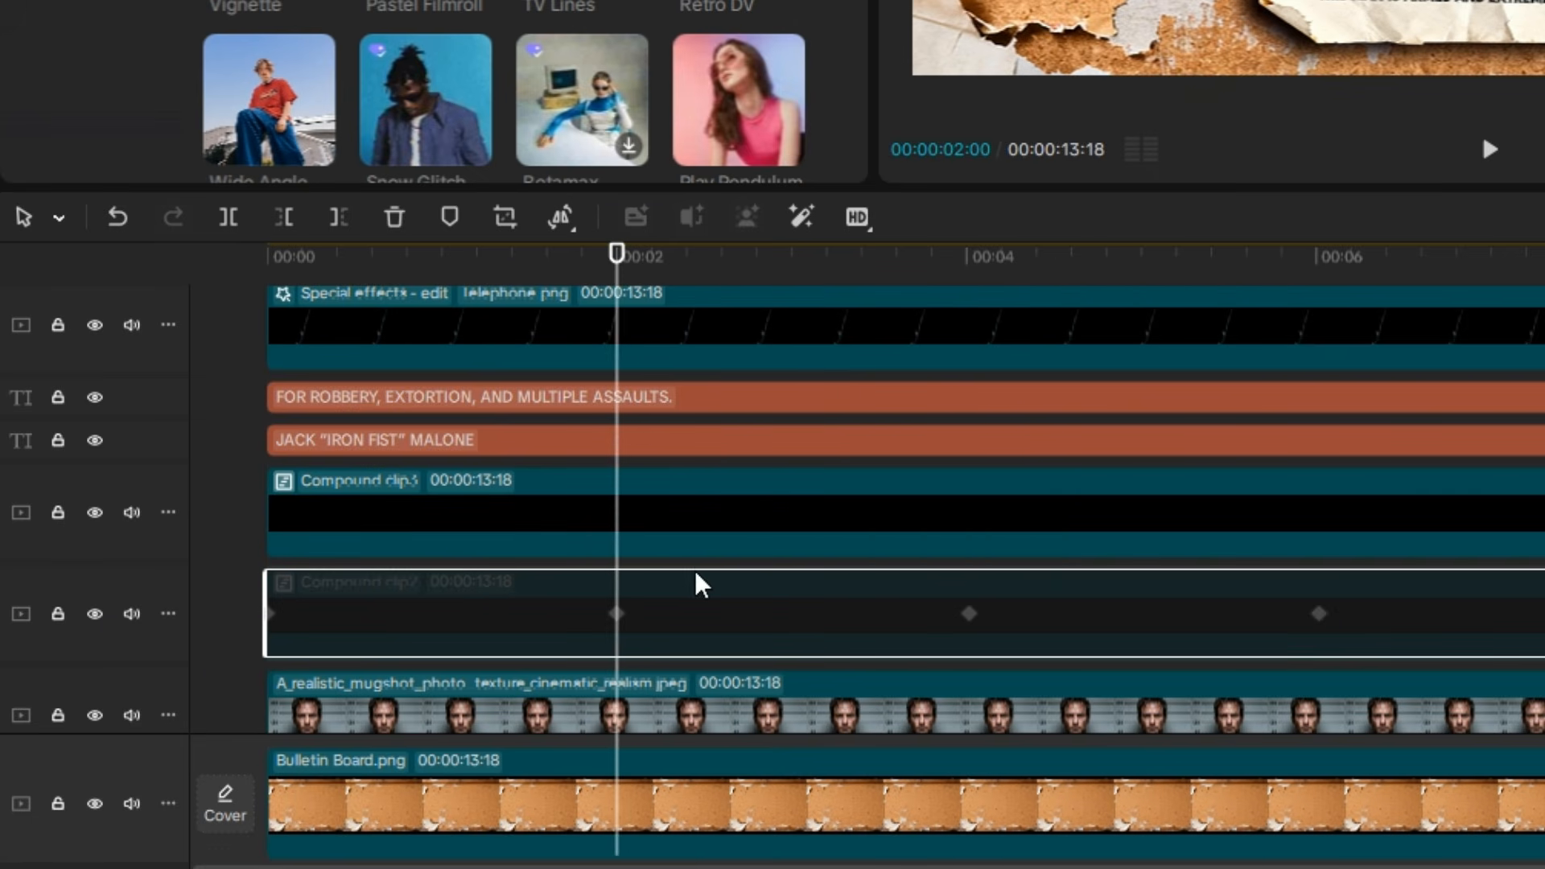
{"action": "left_click", "coordinate": [641, 524]}
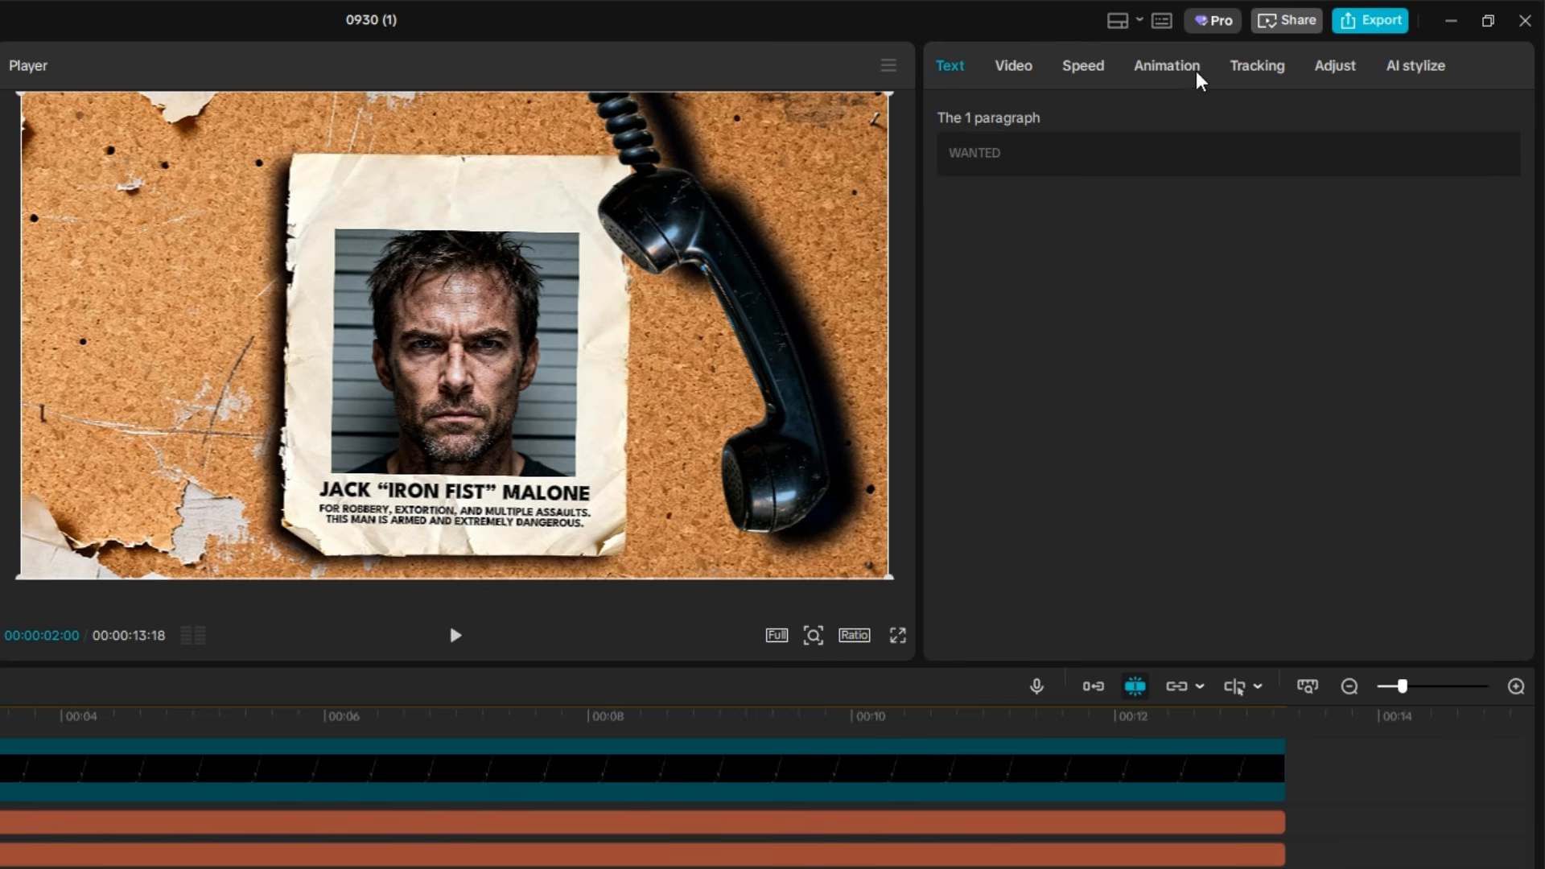
{"action": "left_click", "coordinate": [1030, 72]}
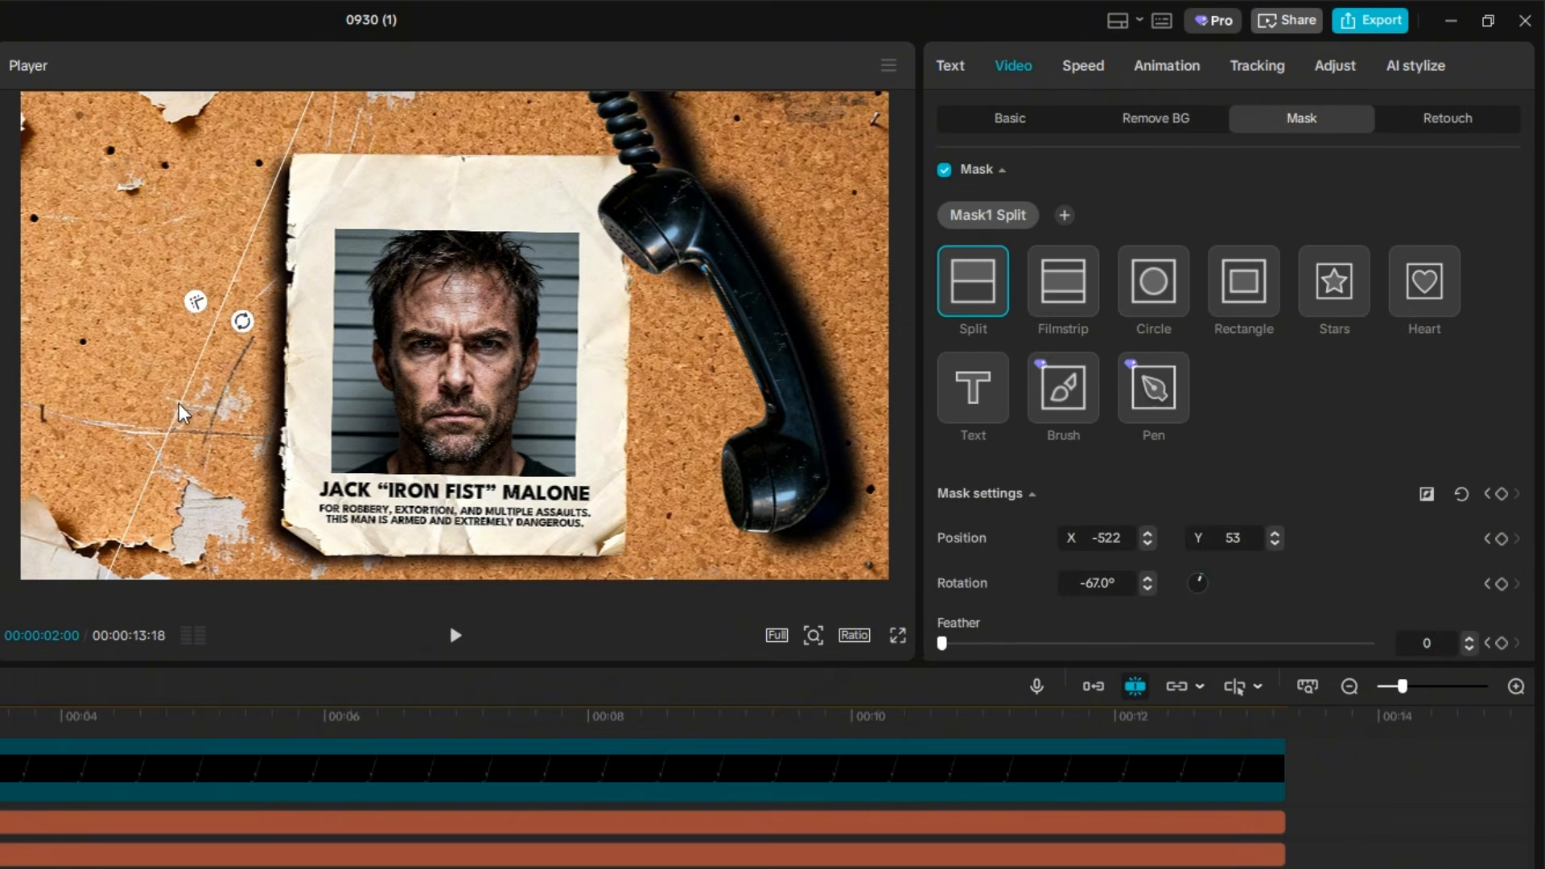
{"action": "left_click_drag", "start_coordinate": [171, 402], "coordinate": [589, 441]}
{"action": "left_click_drag", "start_coordinate": [628, 364], "coordinate": [708, 330]}
{"action": "left_click_drag", "start_coordinate": [653, 454], "coordinate": [799, 412]}
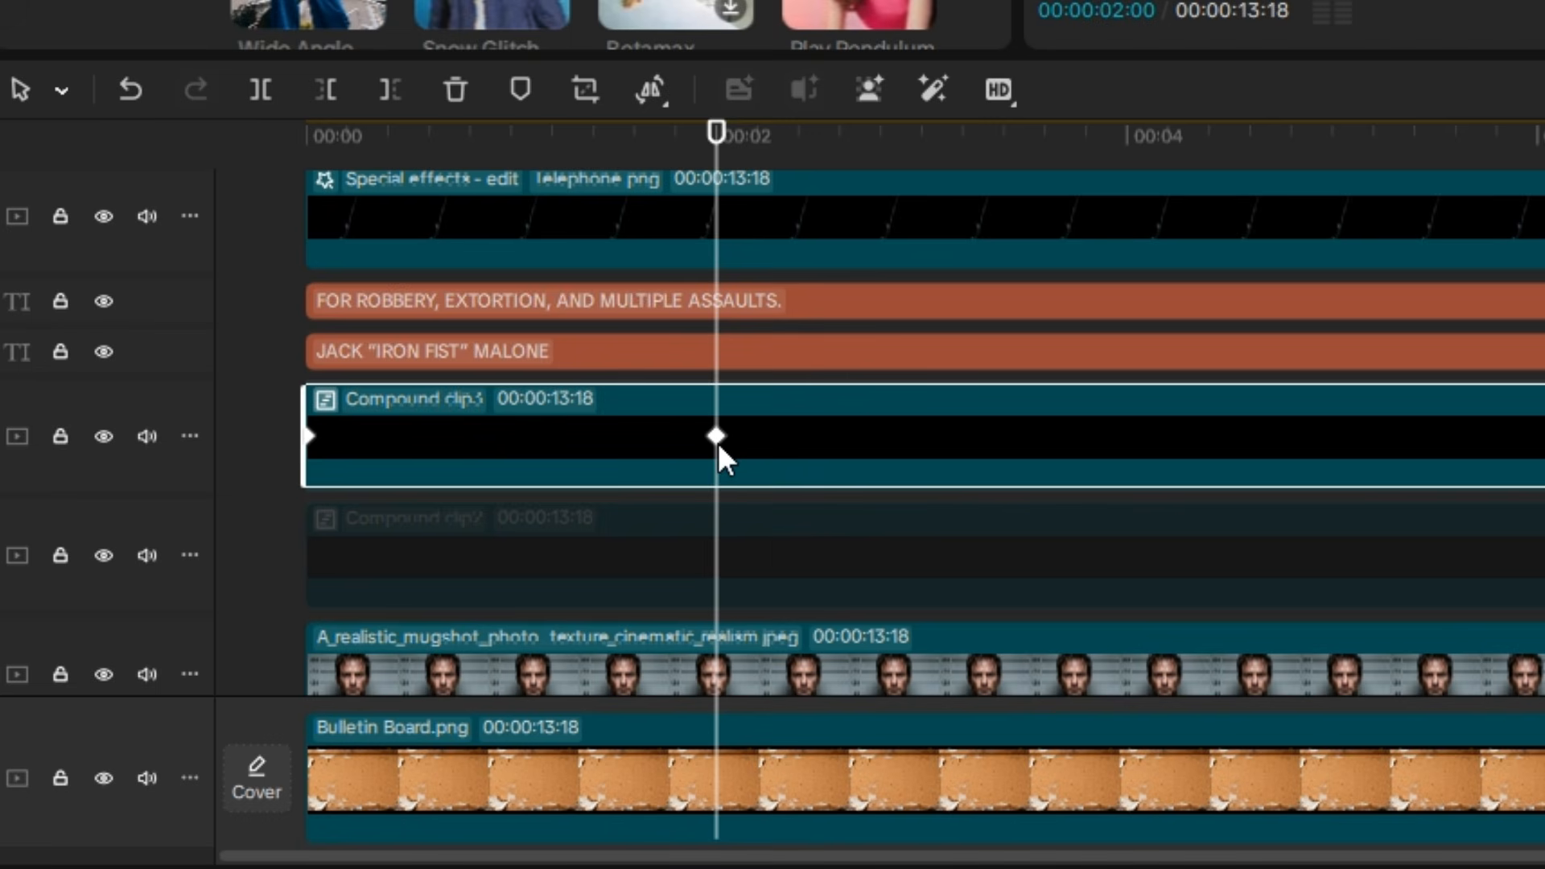
Copy the $15.000 clip's two mask keyframes and paste them at about 4 seconds and at 8 seconds.
{"action": "right_click", "coordinate": [717, 441]}
{"action": "left_click", "coordinate": [847, 542]}
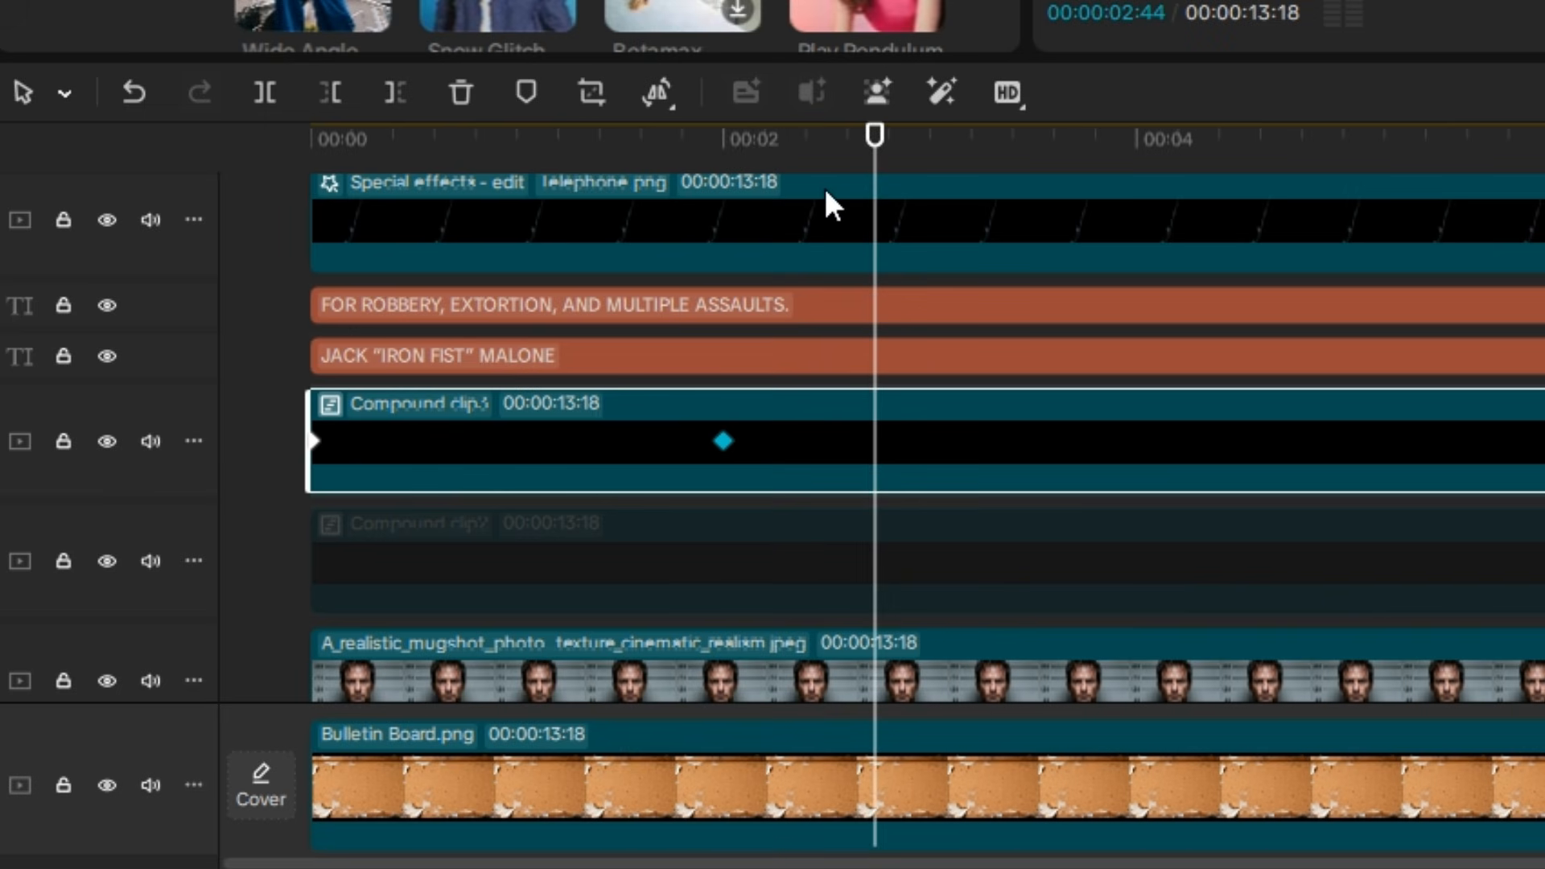
{"action": "left_click_drag", "start_coordinate": [814, 143], "coordinate": [732, 177]}
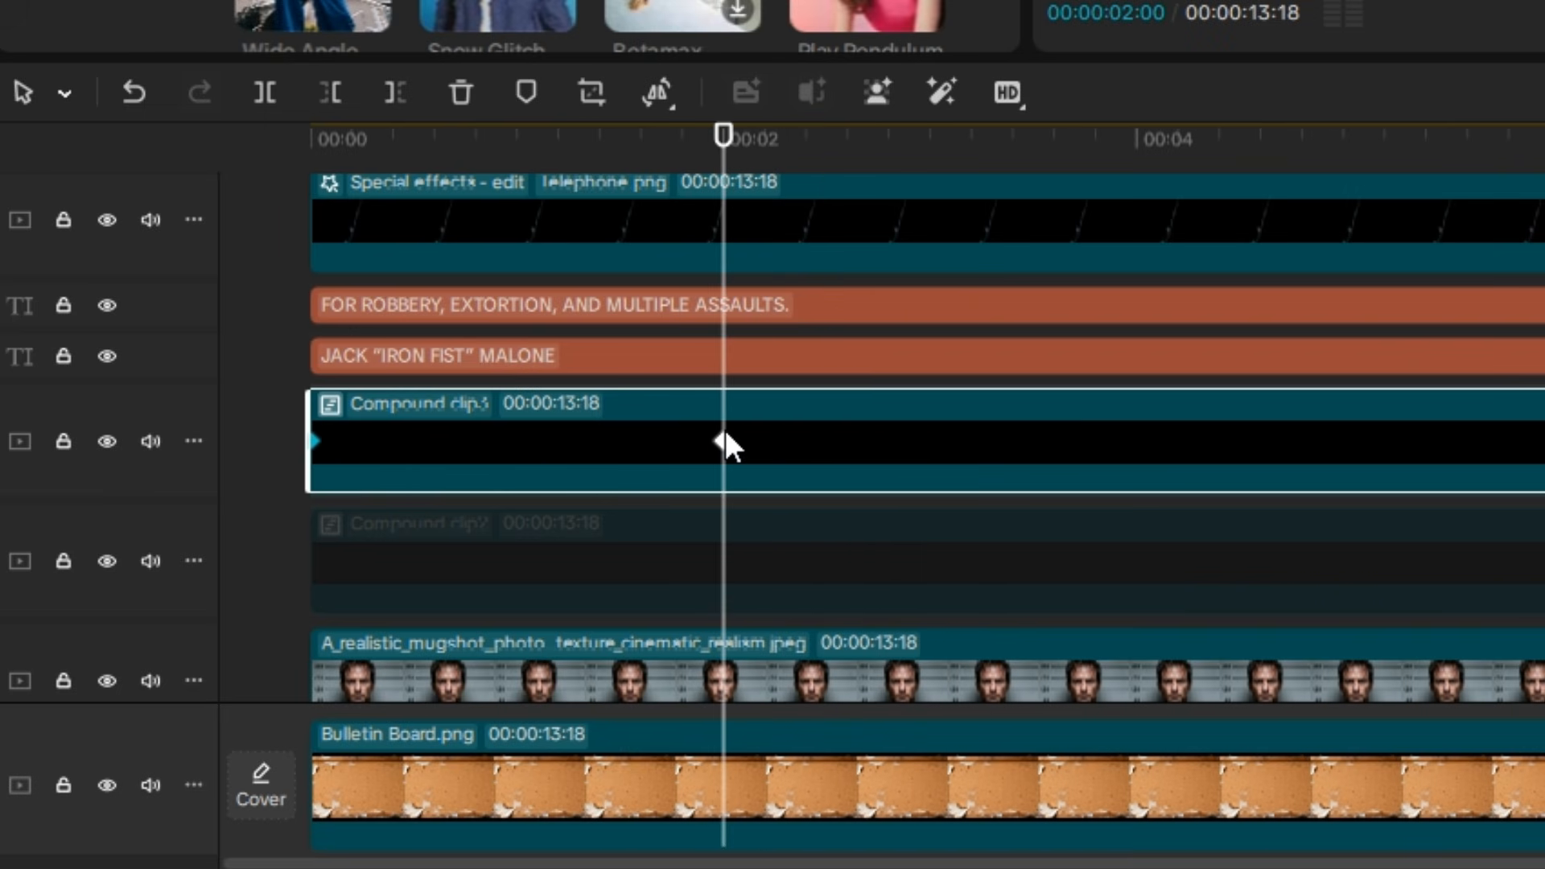
{"action": "left_click", "coordinate": [980, 568]}
{"action": "left_click_drag", "start_coordinate": [824, 165], "coordinate": [1544, 154]}
{"action": "left_click", "coordinate": [1246, 465]}
{"action": "key", "text": "ctrl+v"}
{"action": "left_click", "coordinate": [808, 559]}
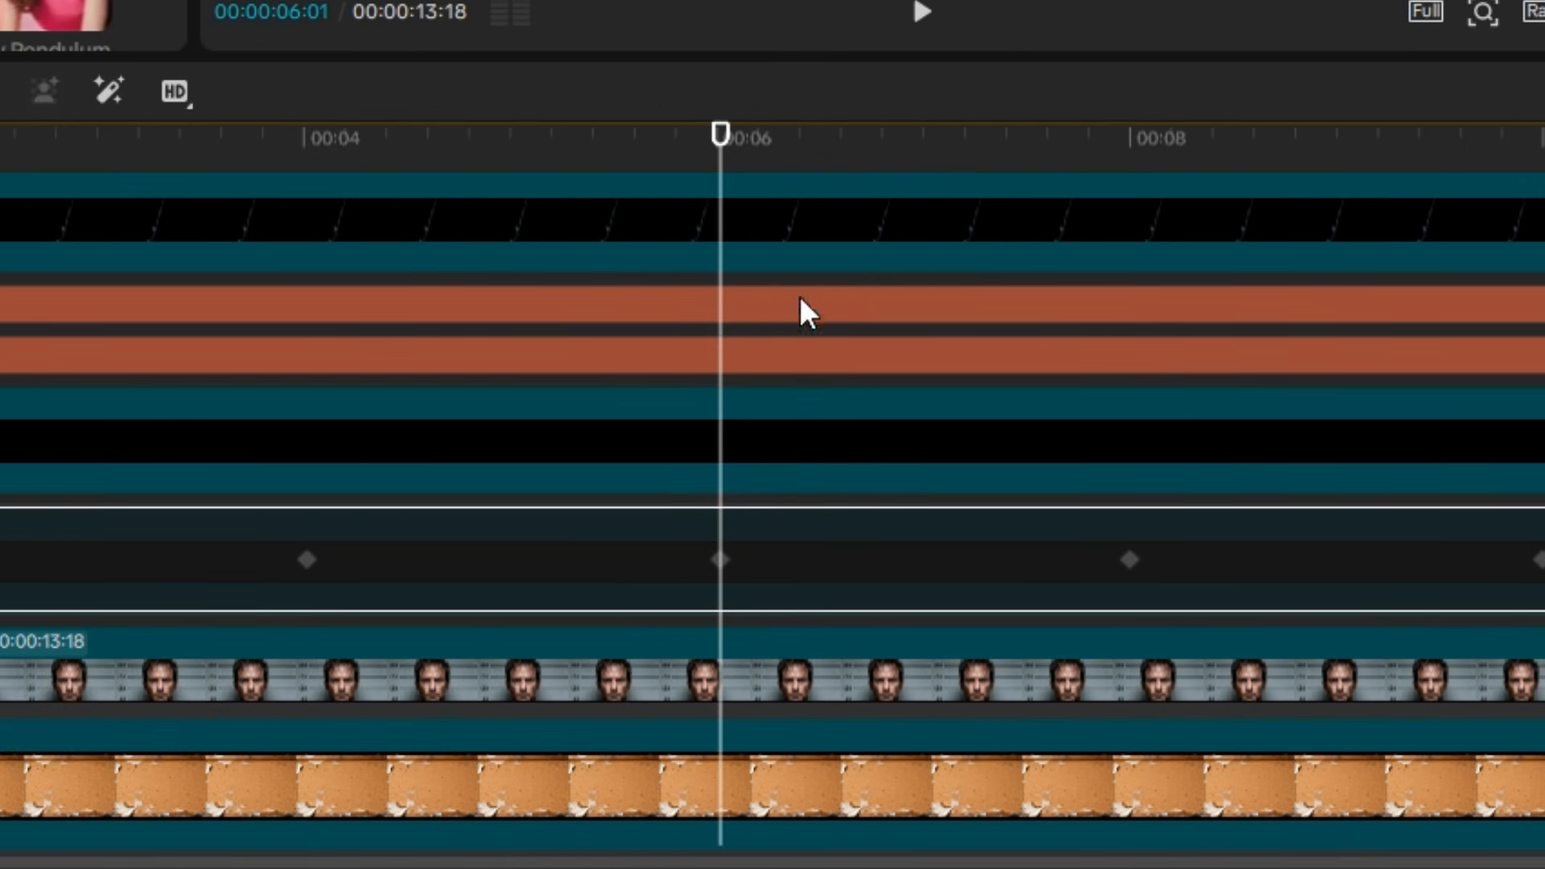
{"action": "left_click_drag", "start_coordinate": [725, 146], "coordinate": [1138, 206]}
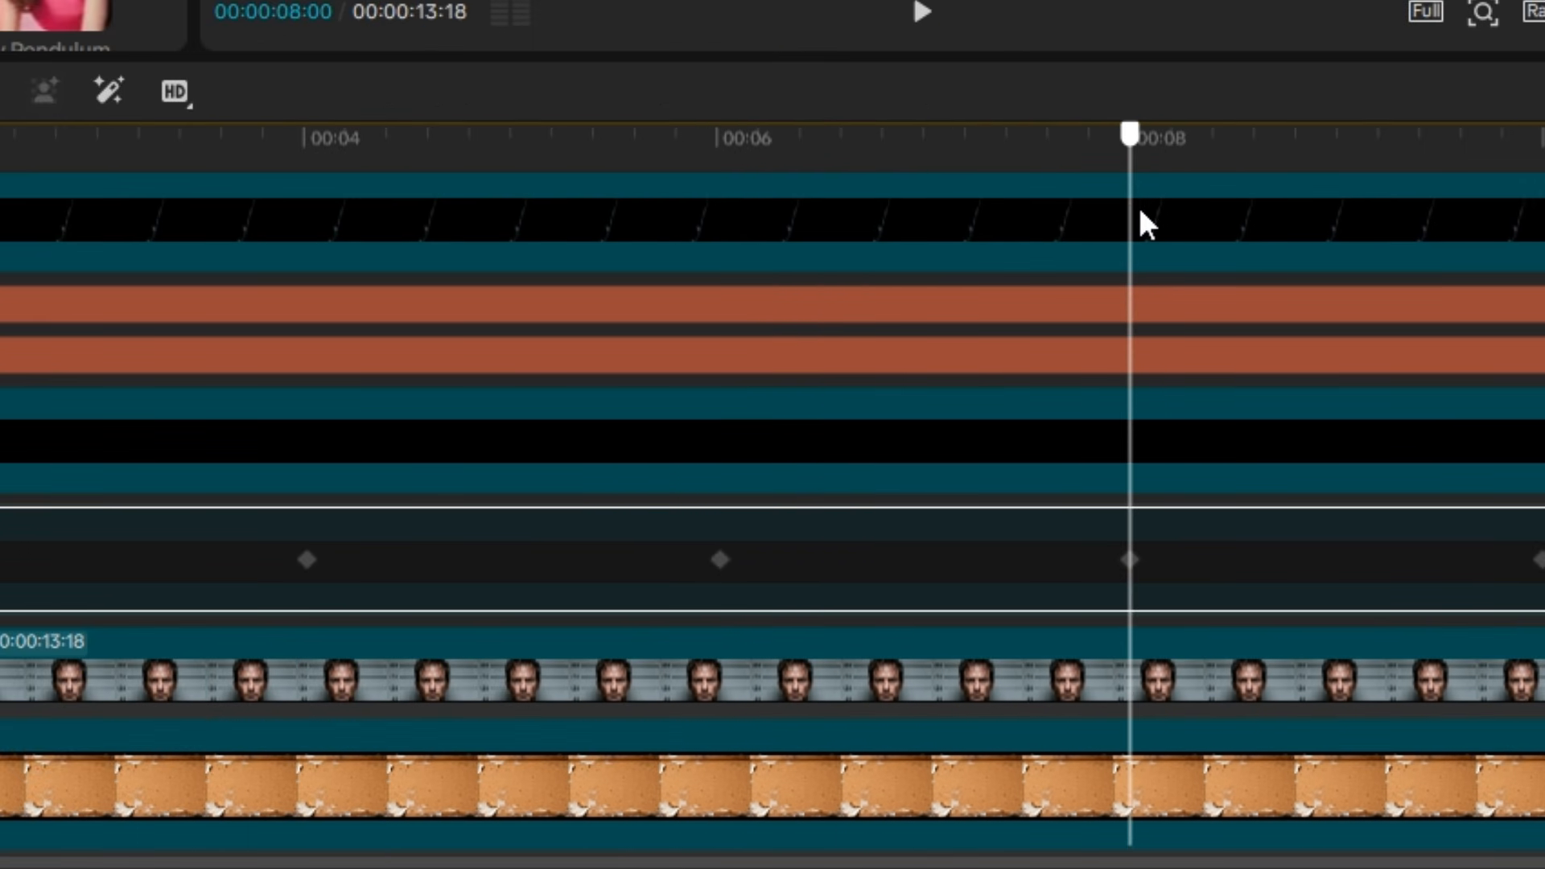
{"action": "left_click", "coordinate": [1207, 472]}
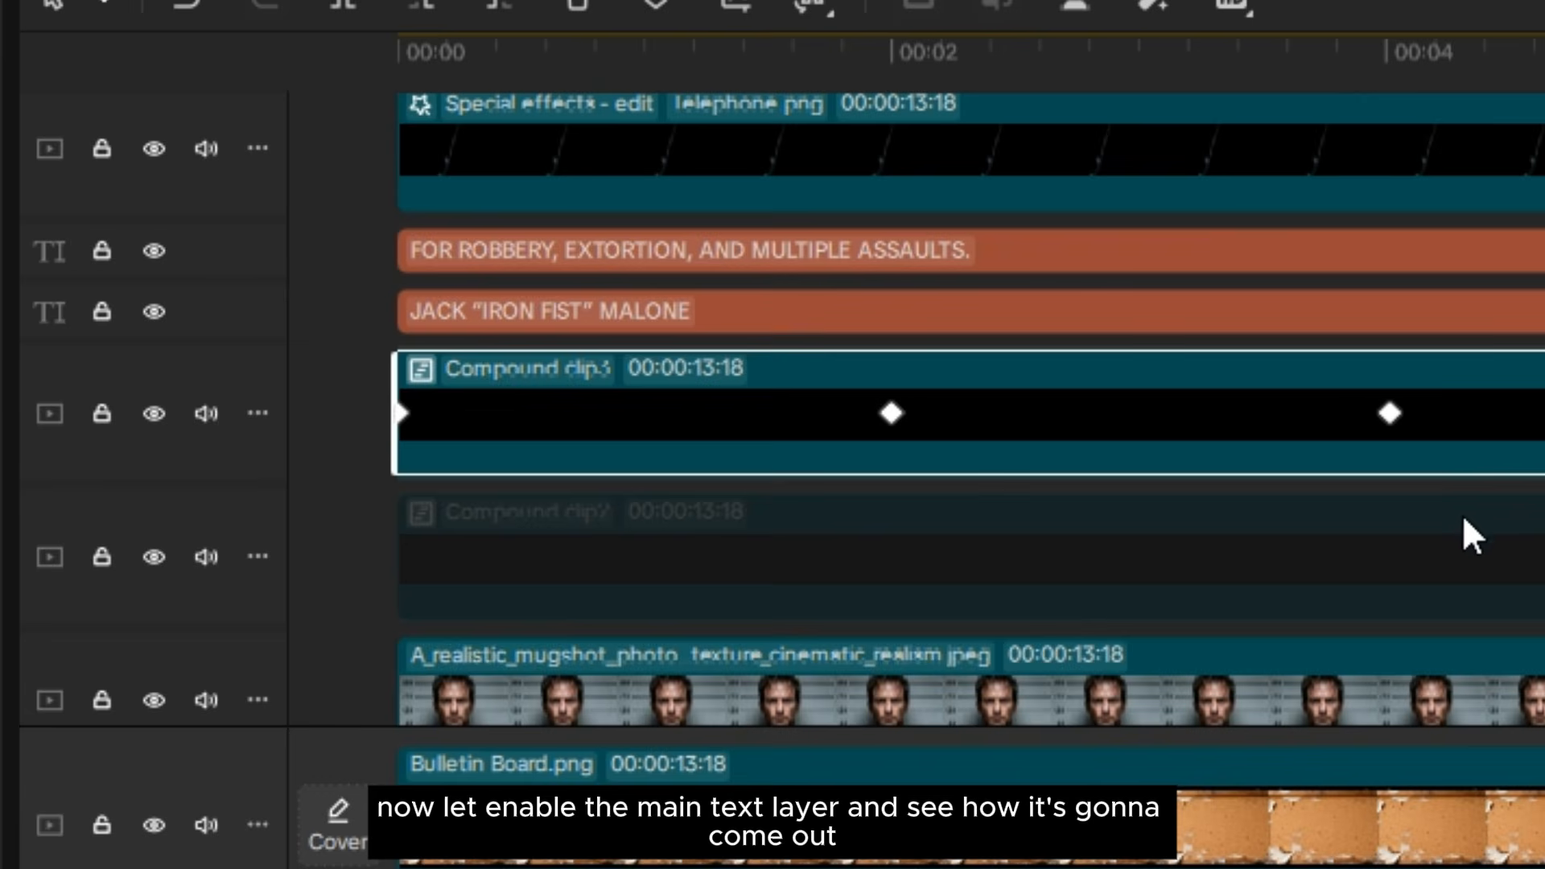
Reactivate the WANTED compound clip and play back the title wipe.
{"action": "left_click", "coordinate": [1431, 555]}
{"action": "key", "text": "v"}
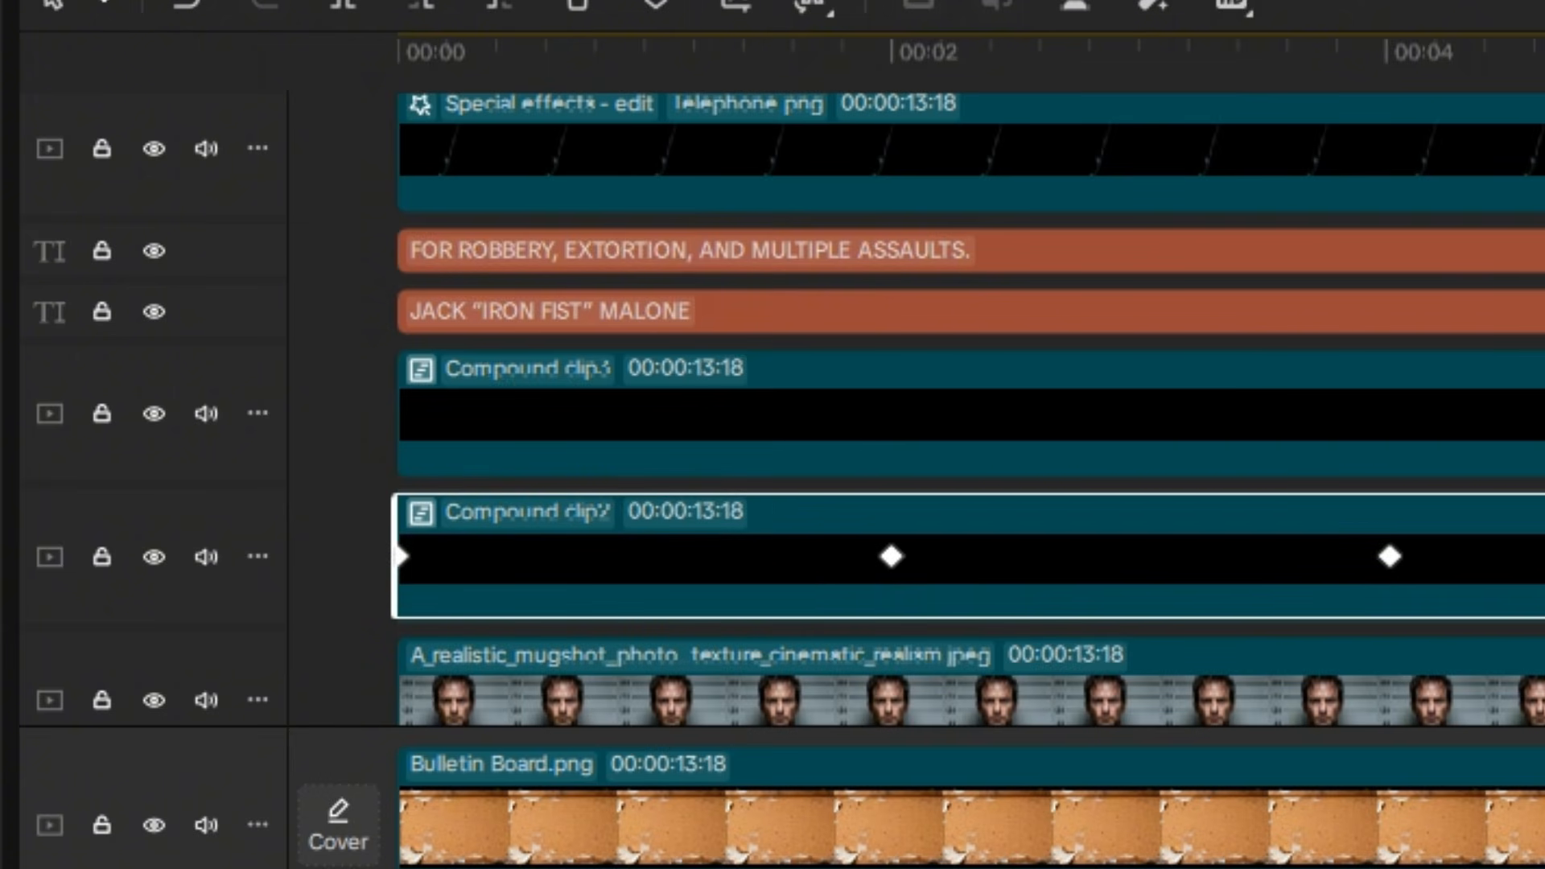
{"action": "key", "text": "space"}
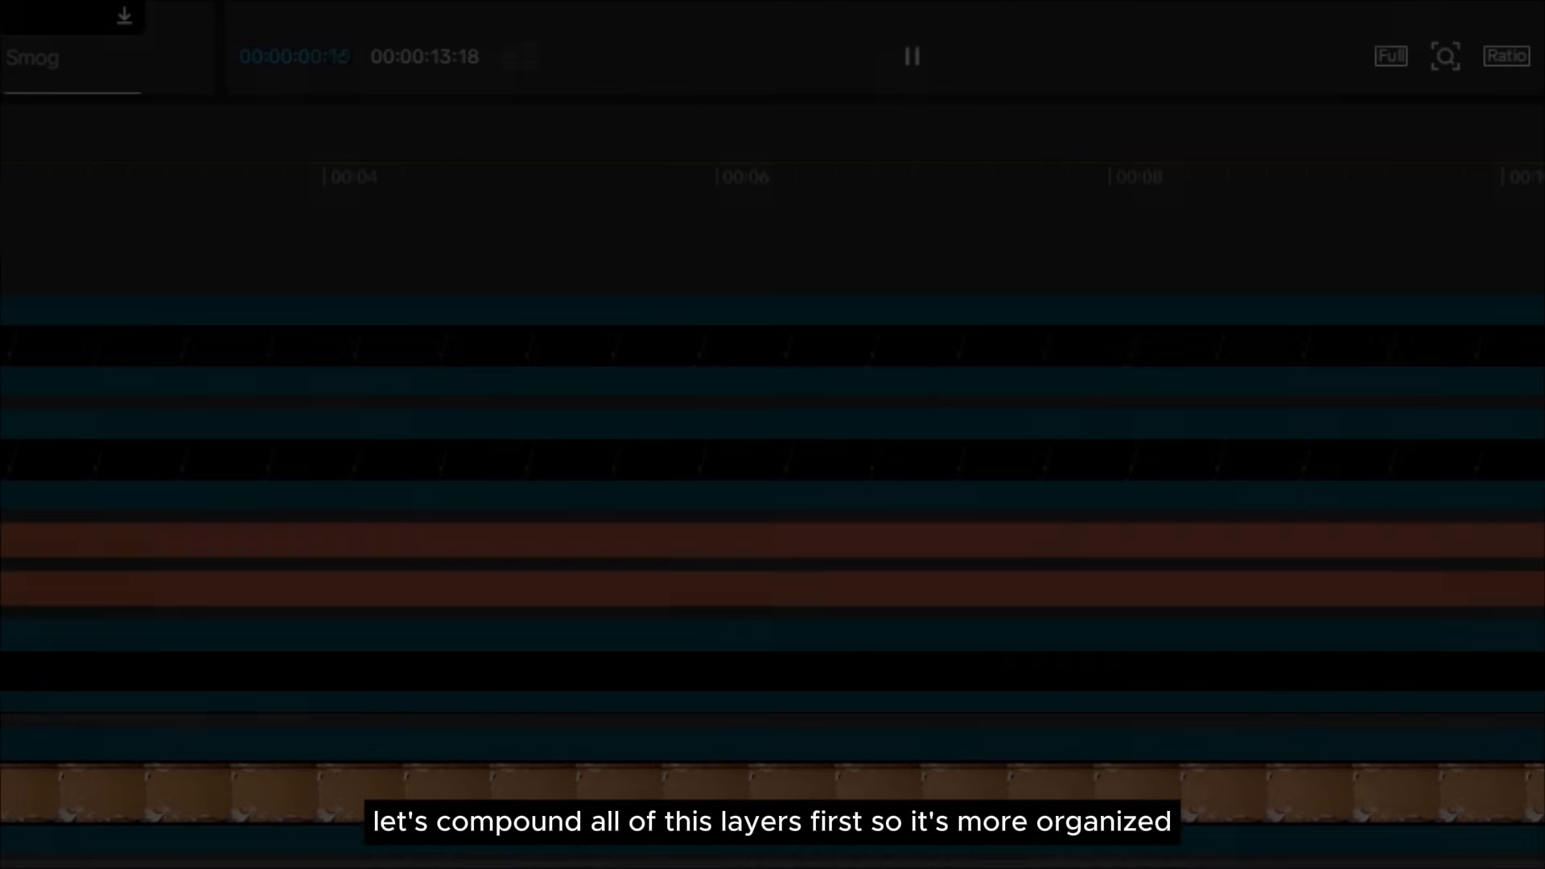
Combine all timeline layers into one compound clip.
{"action": "key", "text": "ctrl+a"}
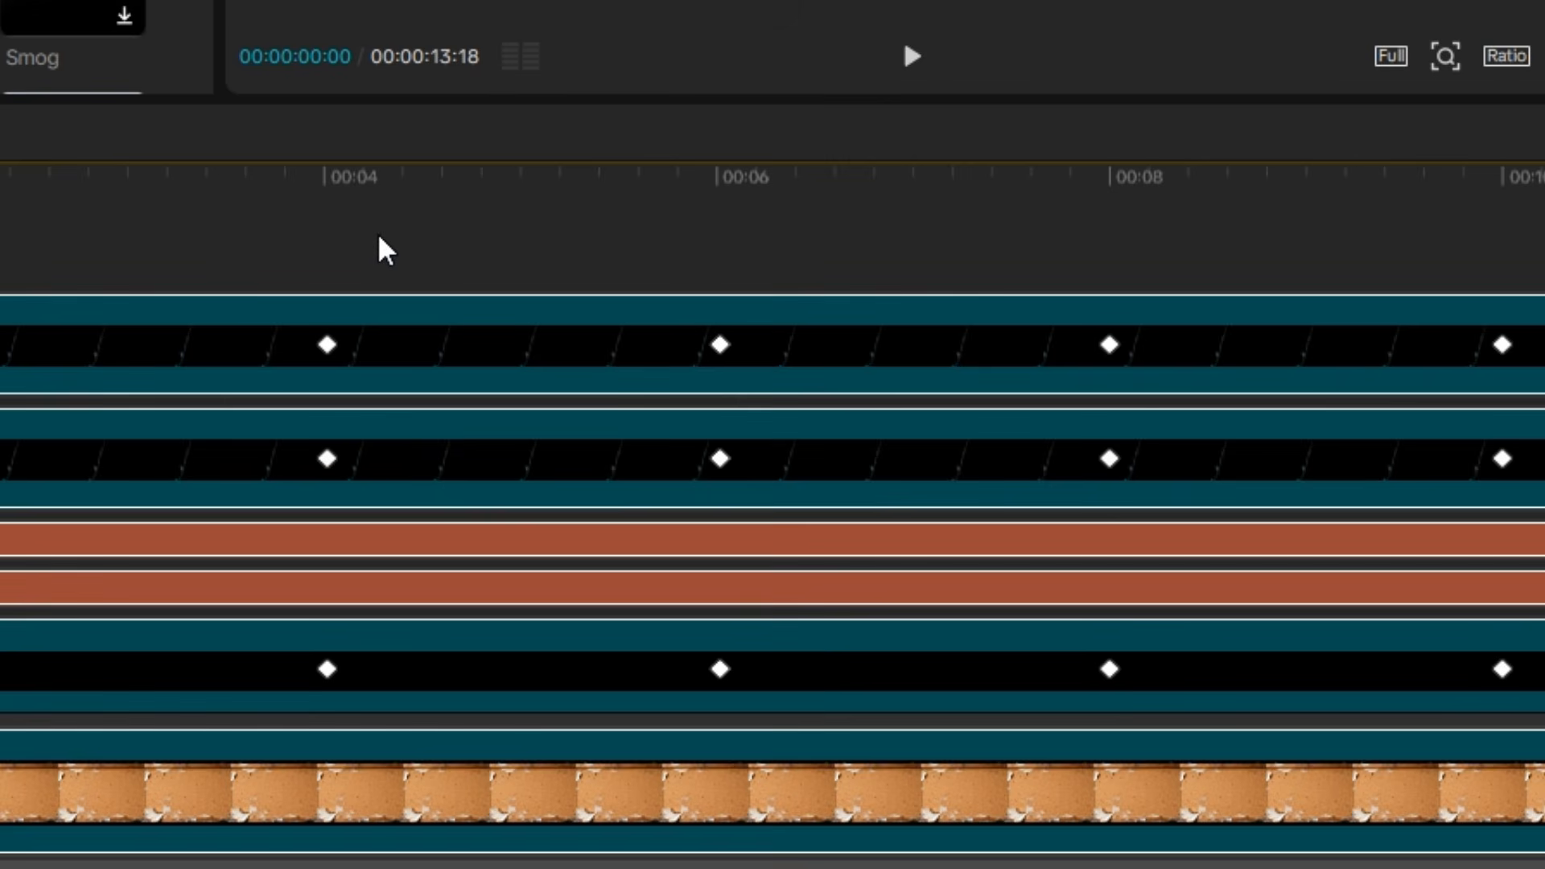
{"action": "right_click", "coordinate": [201, 344]}
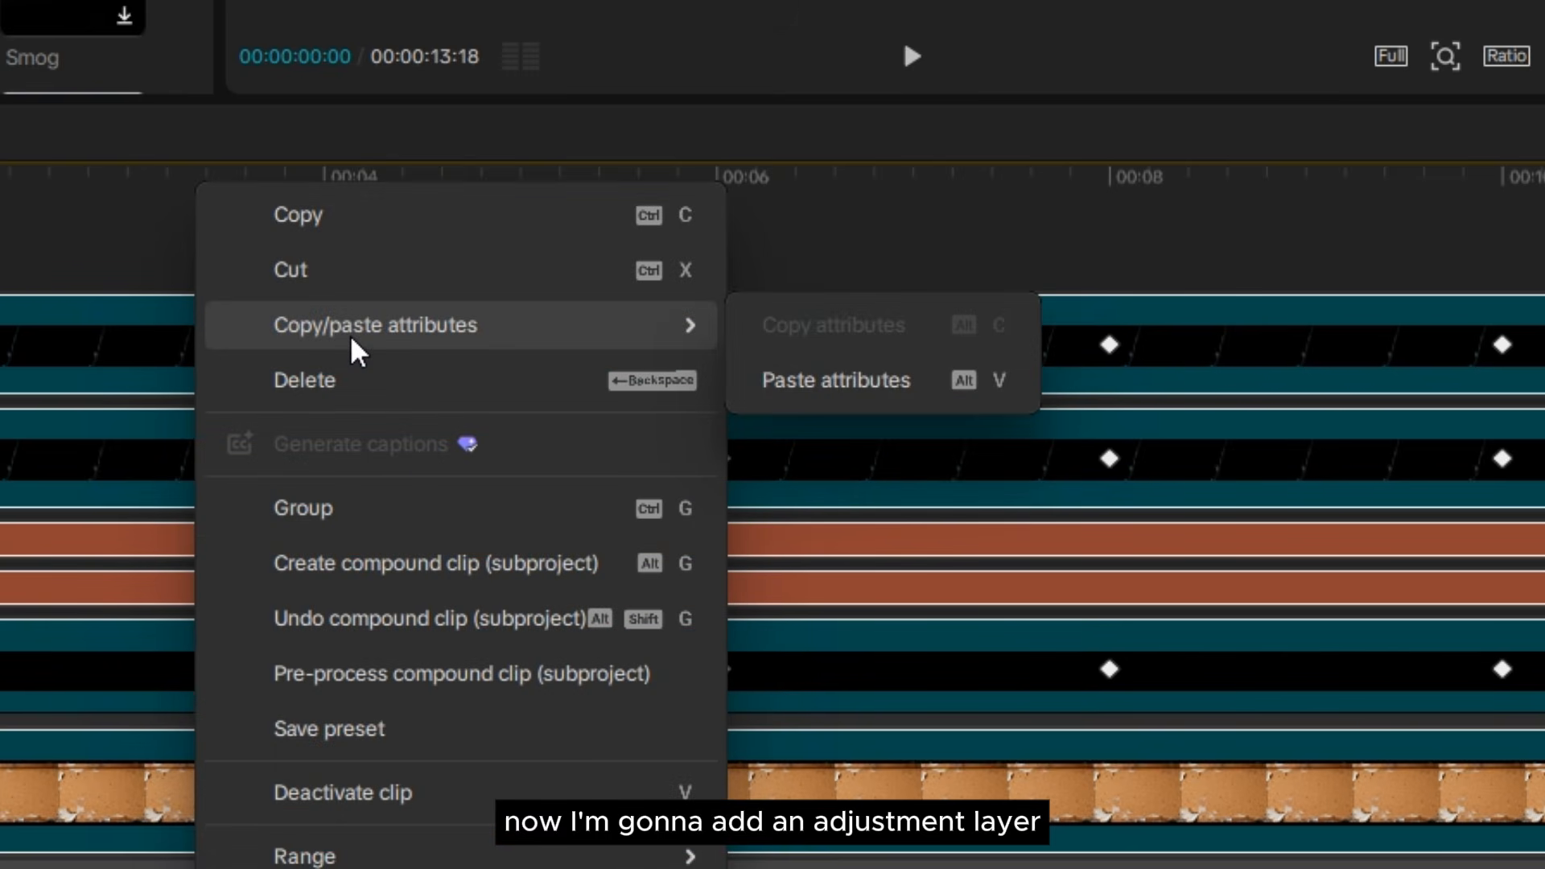
{"action": "left_click", "coordinate": [351, 563]}
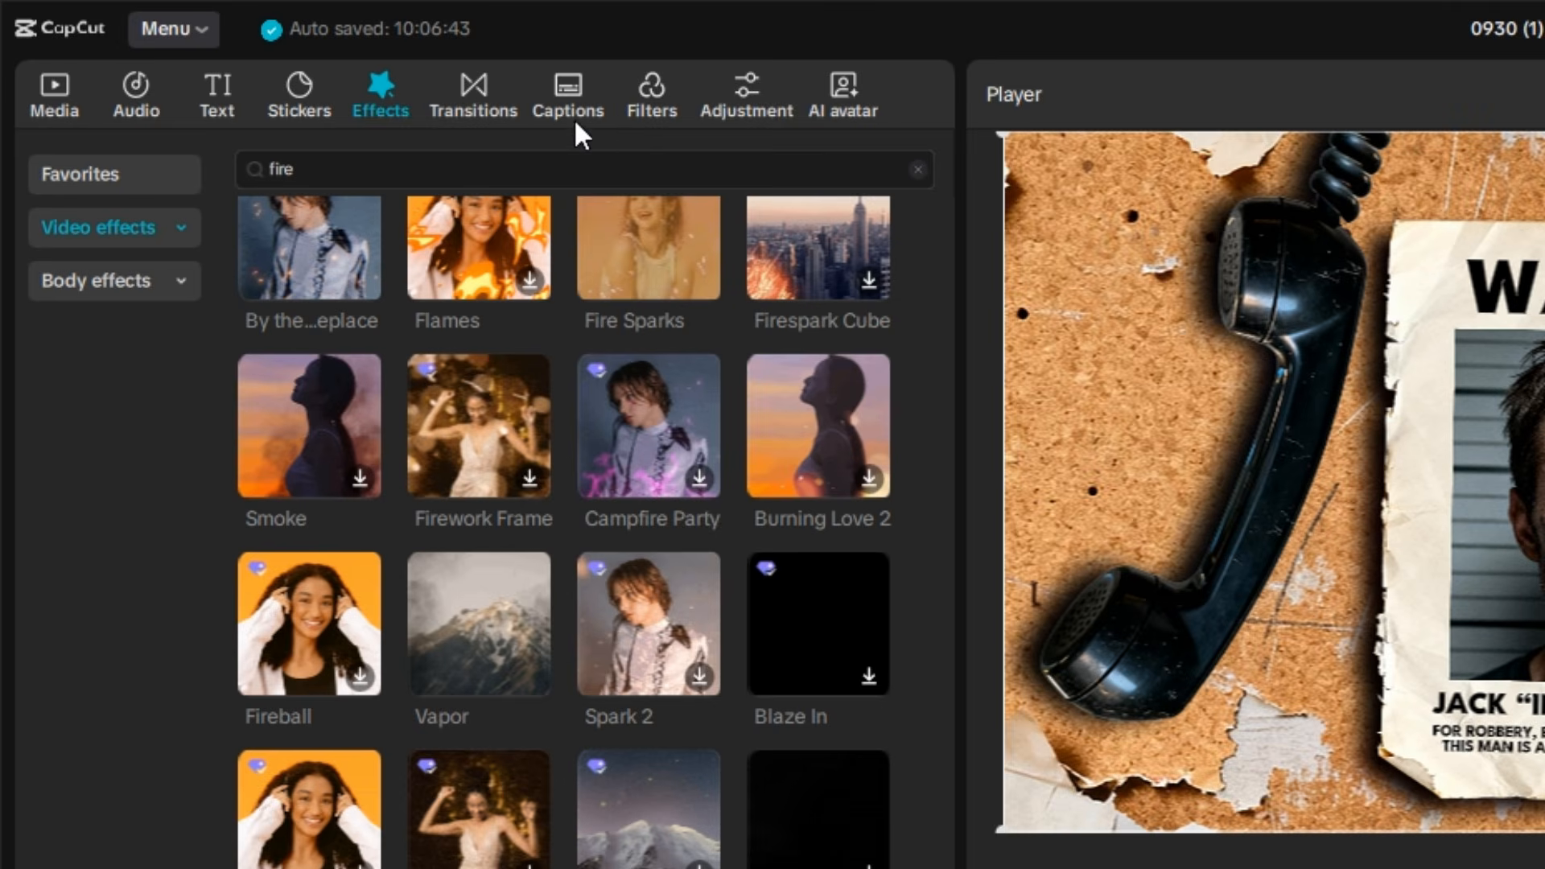
Add an adjustment layer above the compound clip and extend it over the clip's full length.
{"action": "left_click", "coordinate": [732, 89]}
{"action": "left_click_drag", "start_coordinate": [342, 224], "coordinate": [627, 868]}
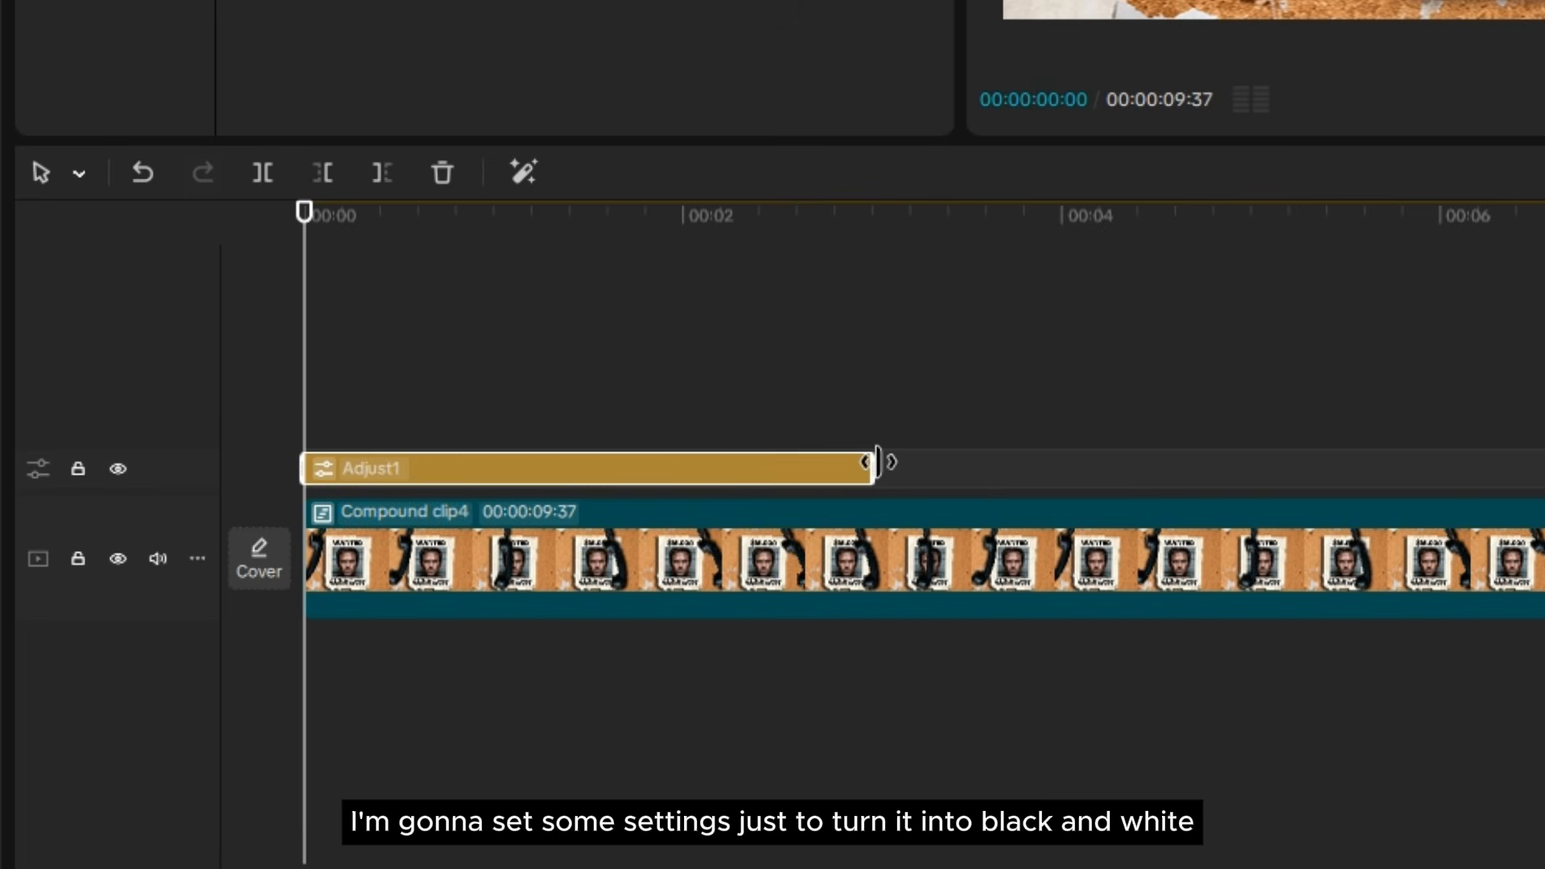
{"action": "left_click_drag", "start_coordinate": [877, 461], "coordinate": [1540, 465]}
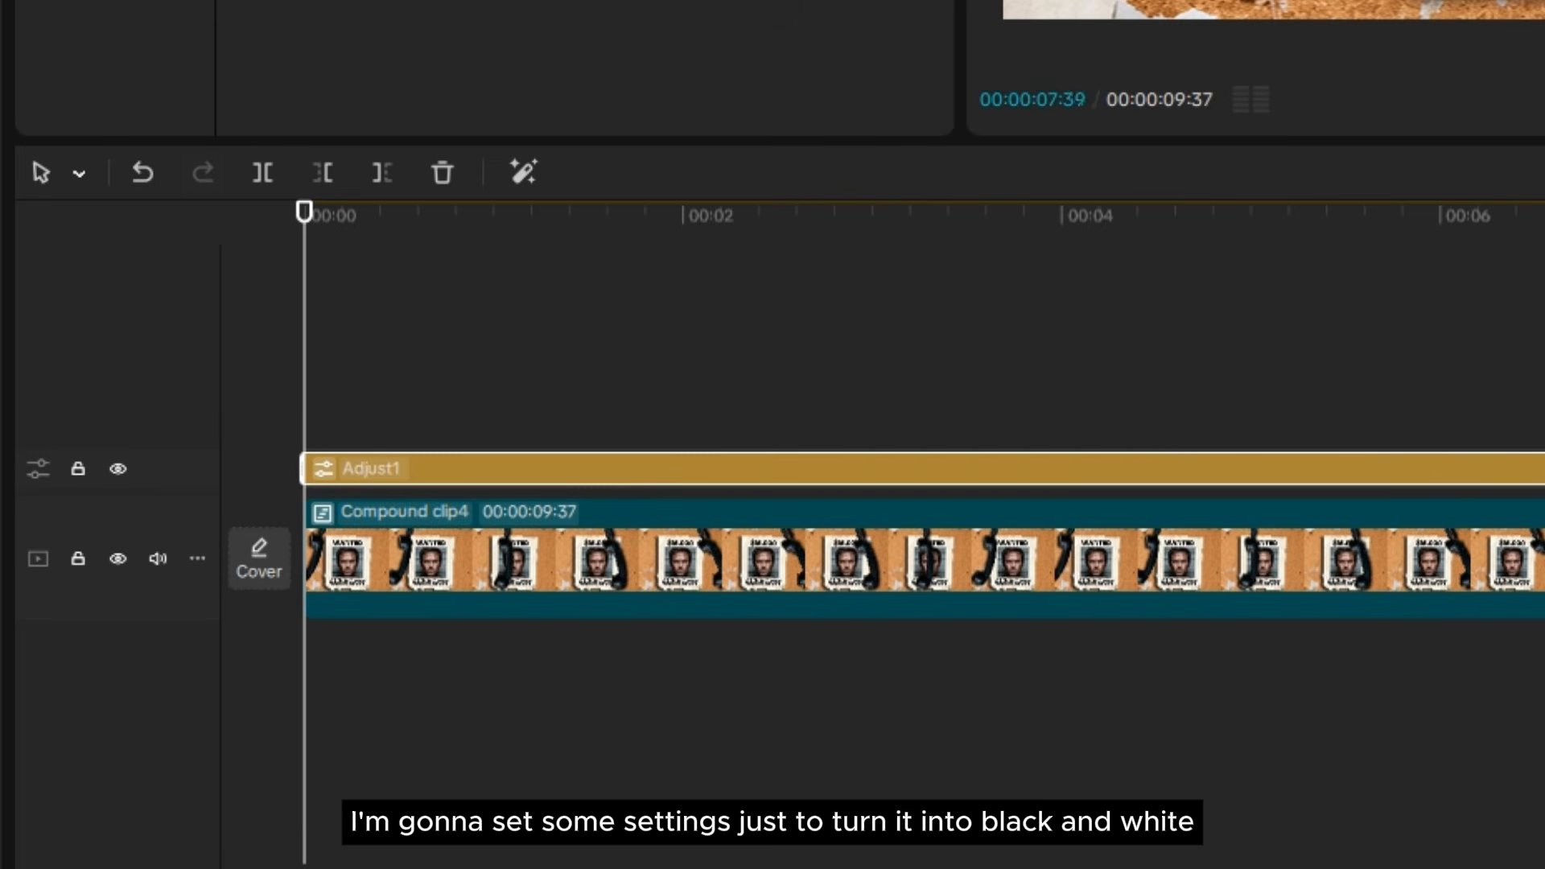
Turn the adjustment layer black and white with saturation -50, set contrast to 12 and increase the vignette.
{"action": "scroll", "coordinate": [1111, 424], "scroll_direction": "down", "scroll_amount": 5}
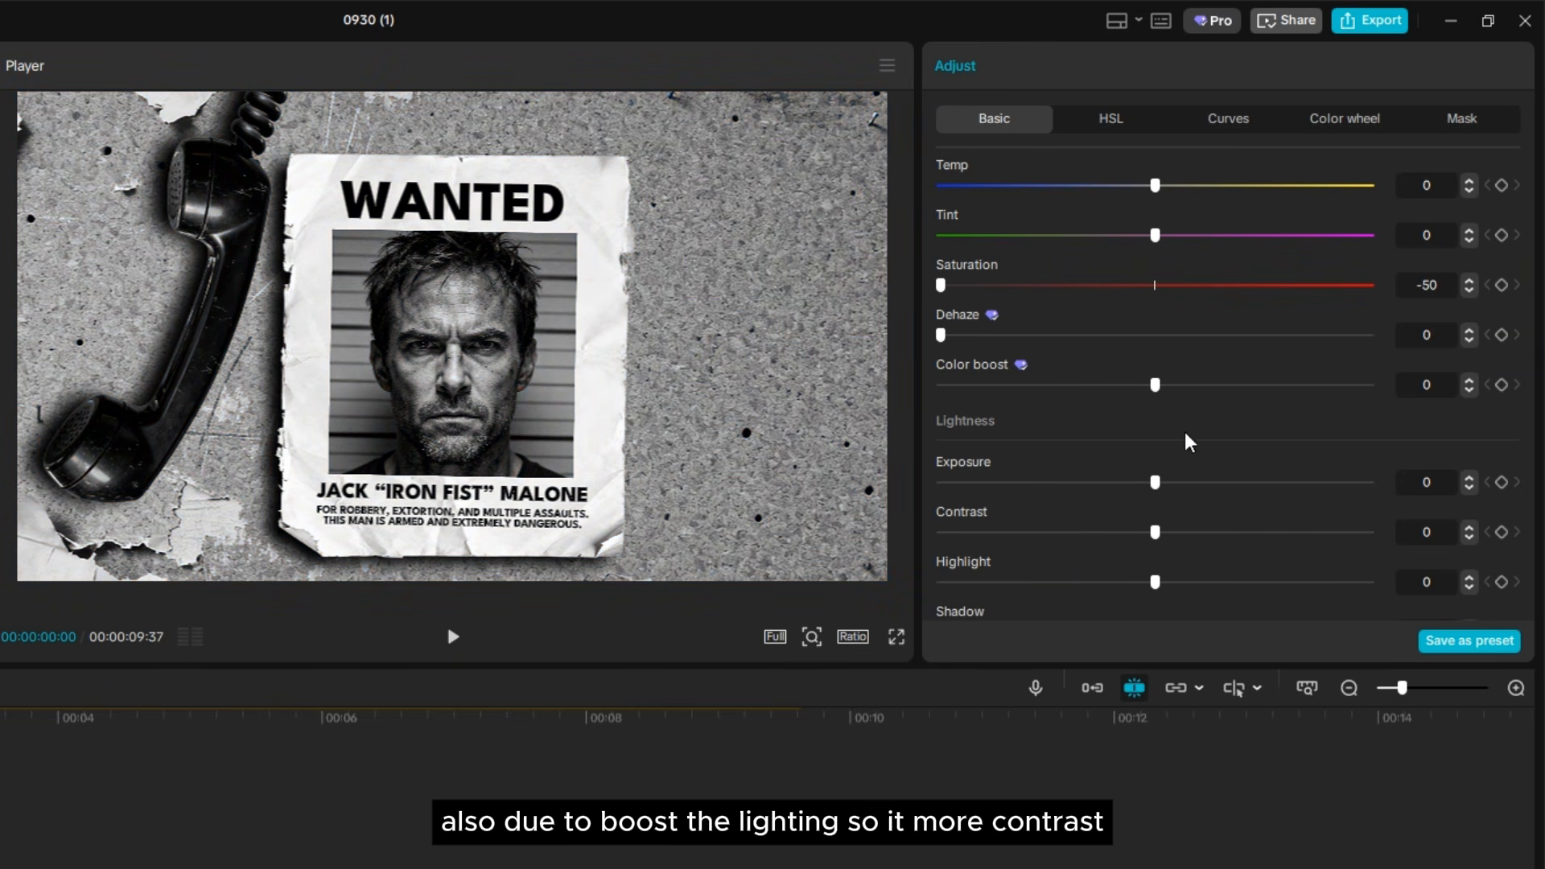
{"action": "scroll", "coordinate": [1120, 418], "scroll_direction": "down", "scroll_amount": 2}
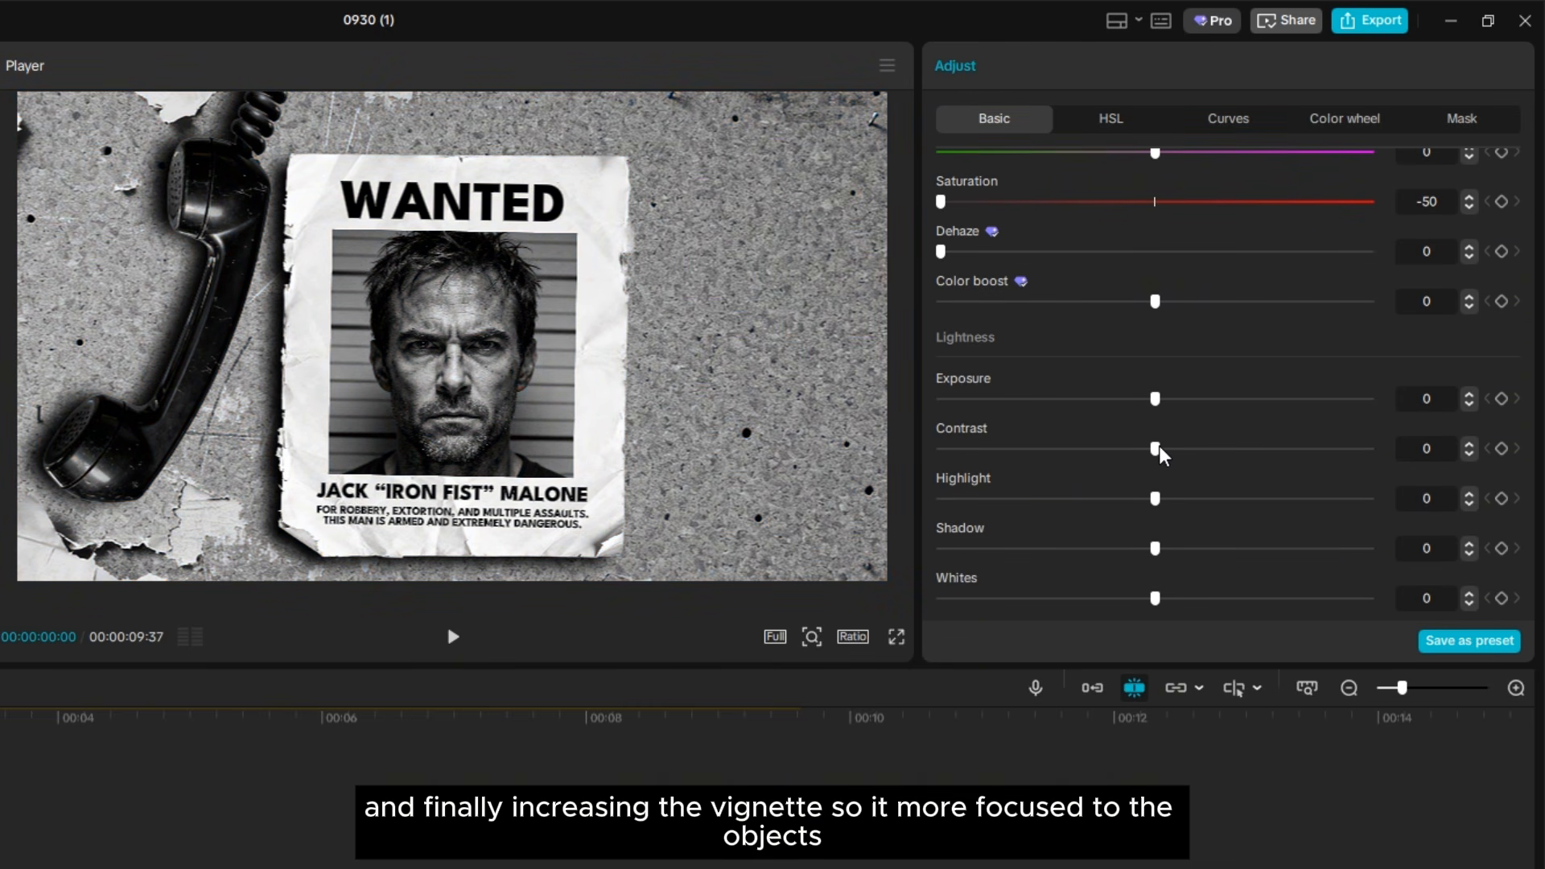
{"action": "left_click_drag", "start_coordinate": [1155, 449], "coordinate": [1200, 453]}
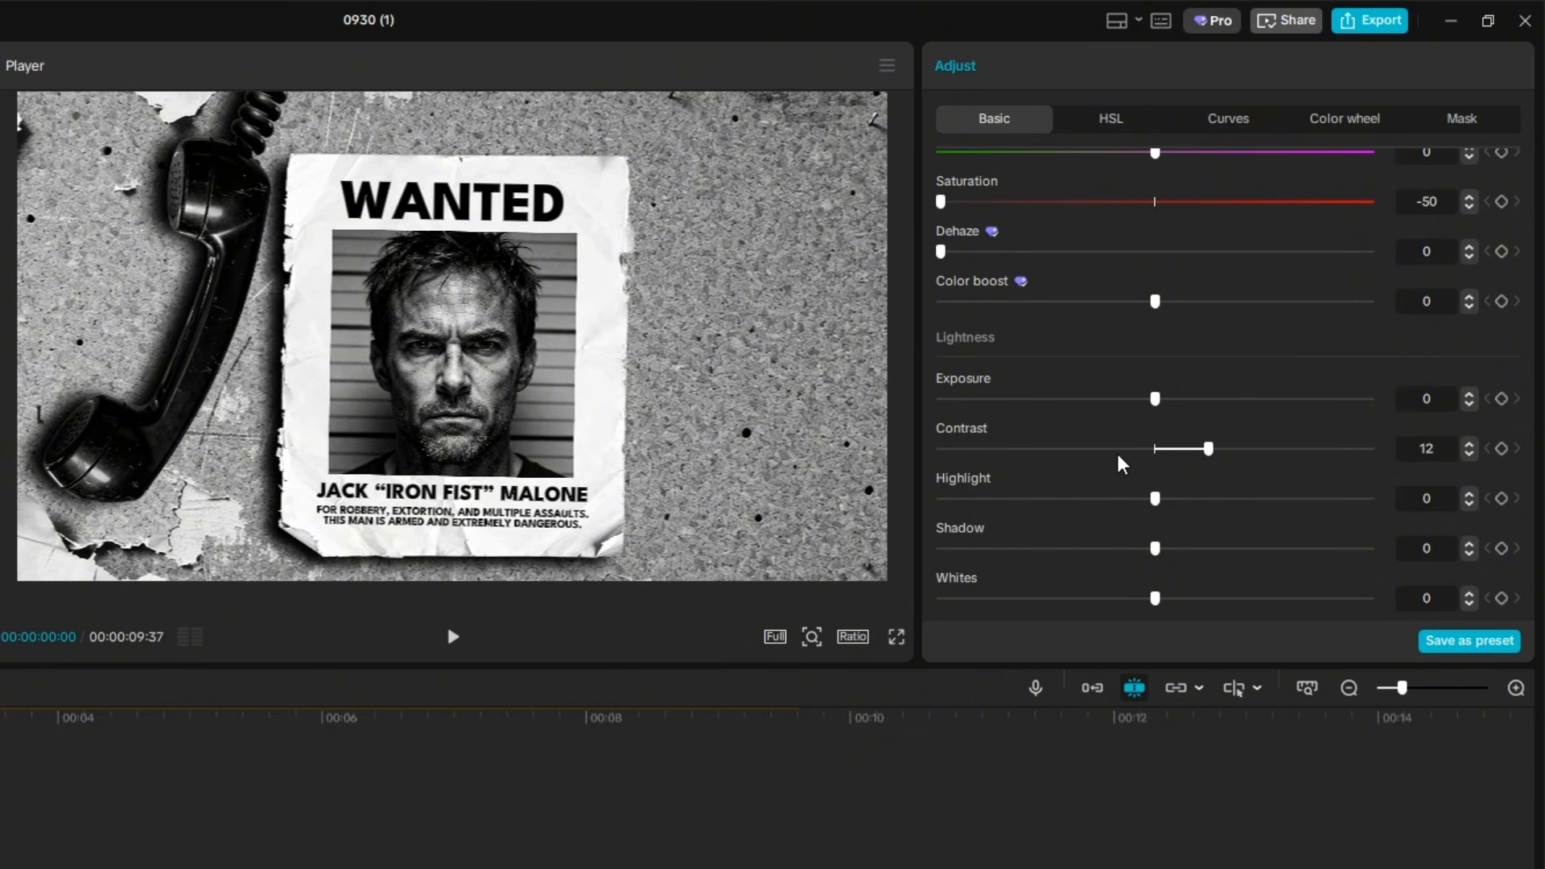
{"action": "scroll", "coordinate": [1118, 458], "scroll_direction": "down", "scroll_amount": 6}
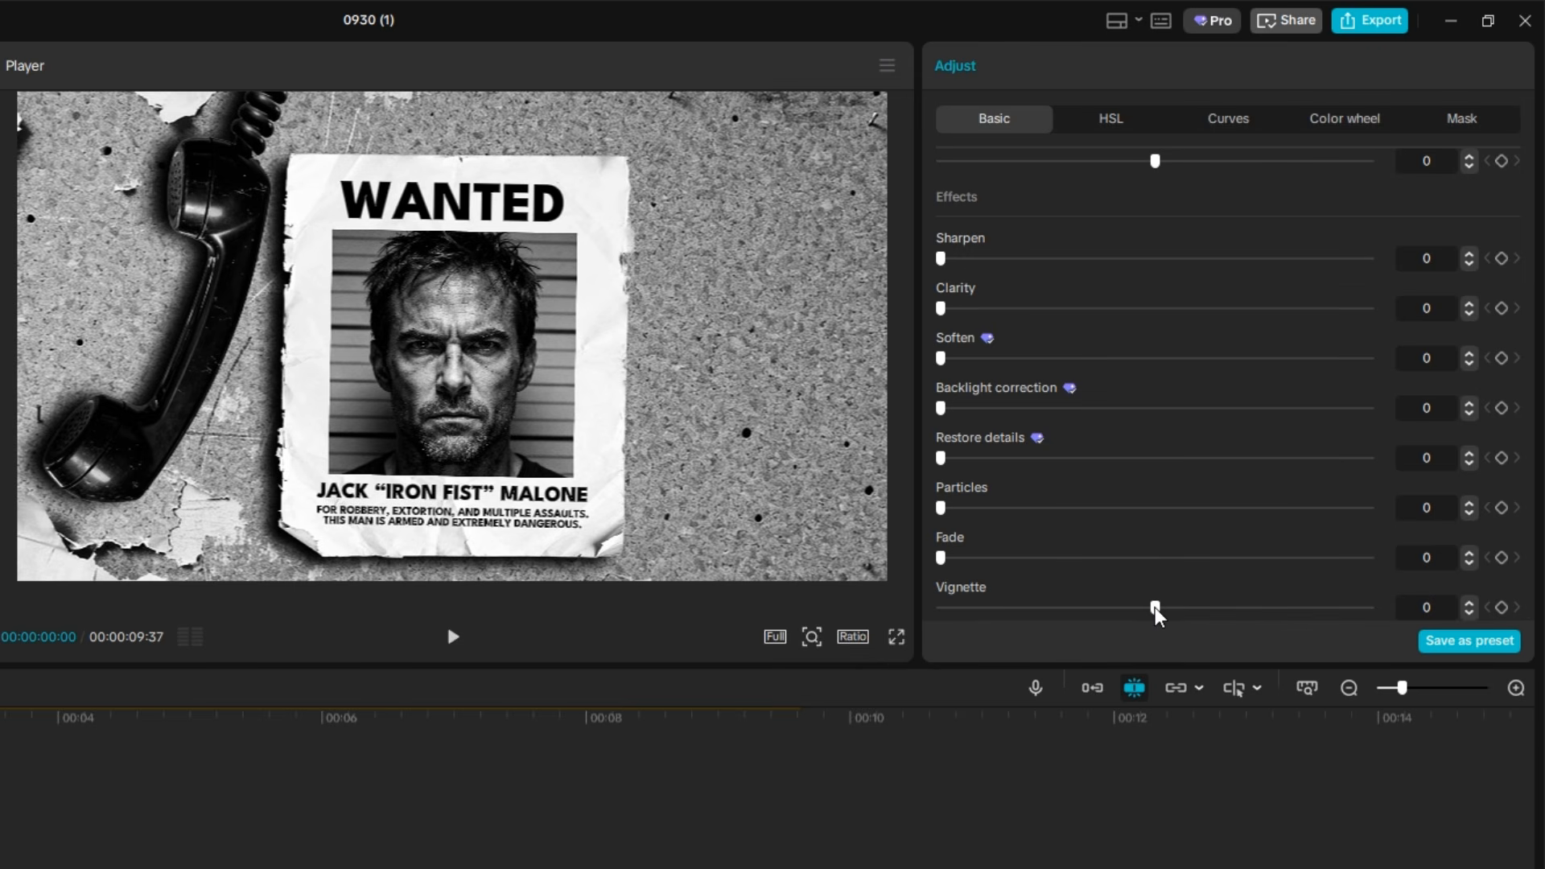
{"action": "left_click_drag", "start_coordinate": [1155, 609], "coordinate": [1240, 617]}
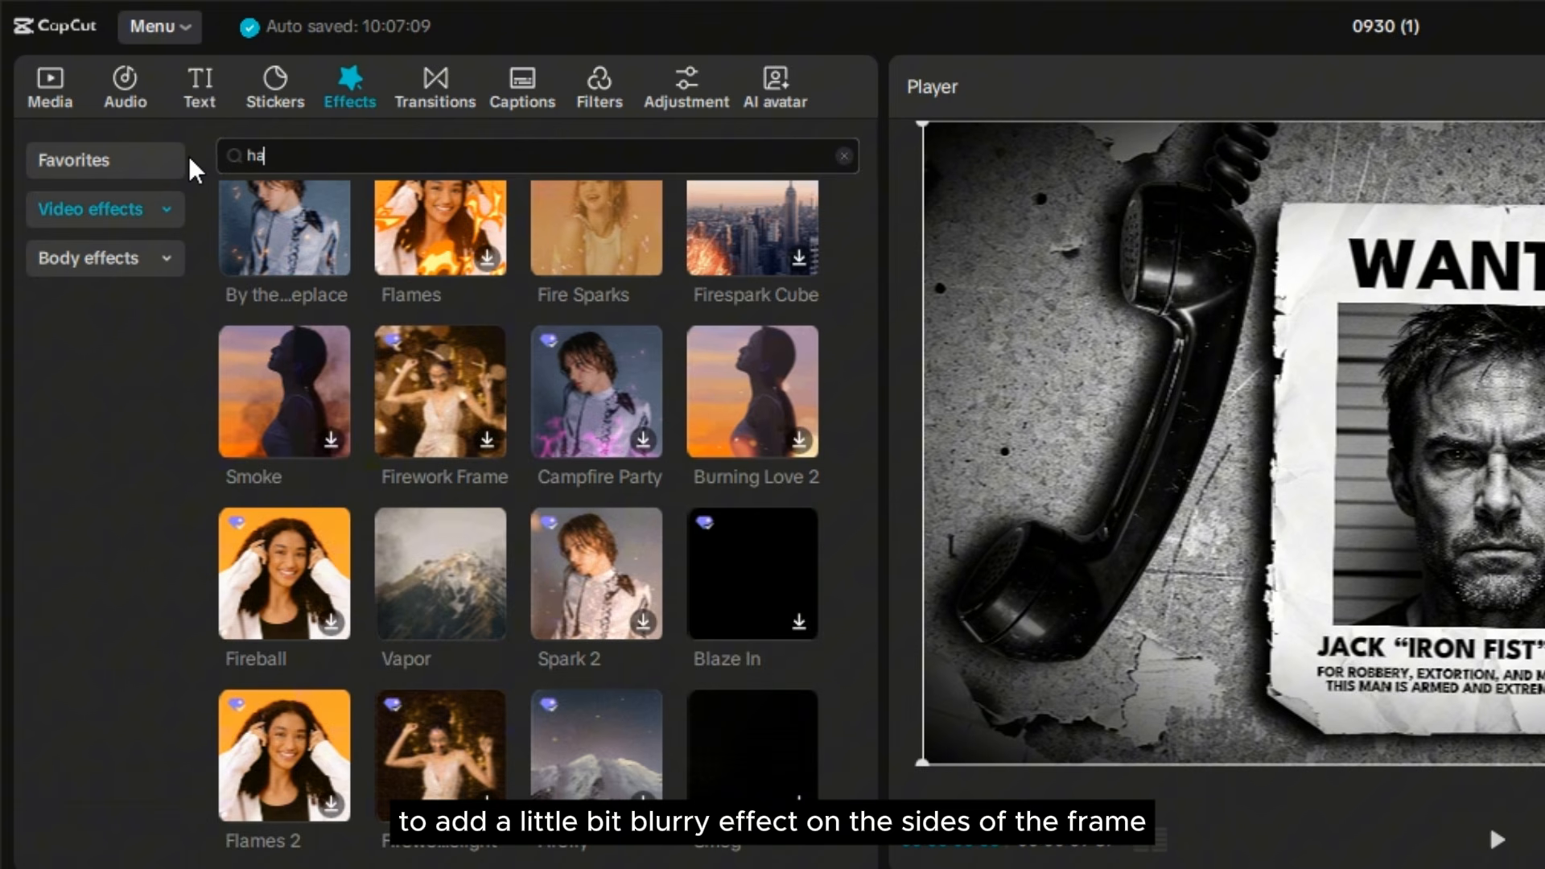
Find the Hazy video effect, add it over the whole clip and reduce its blur.
{"action": "type", "text": "zy"}
{"action": "key", "text": "Return"}
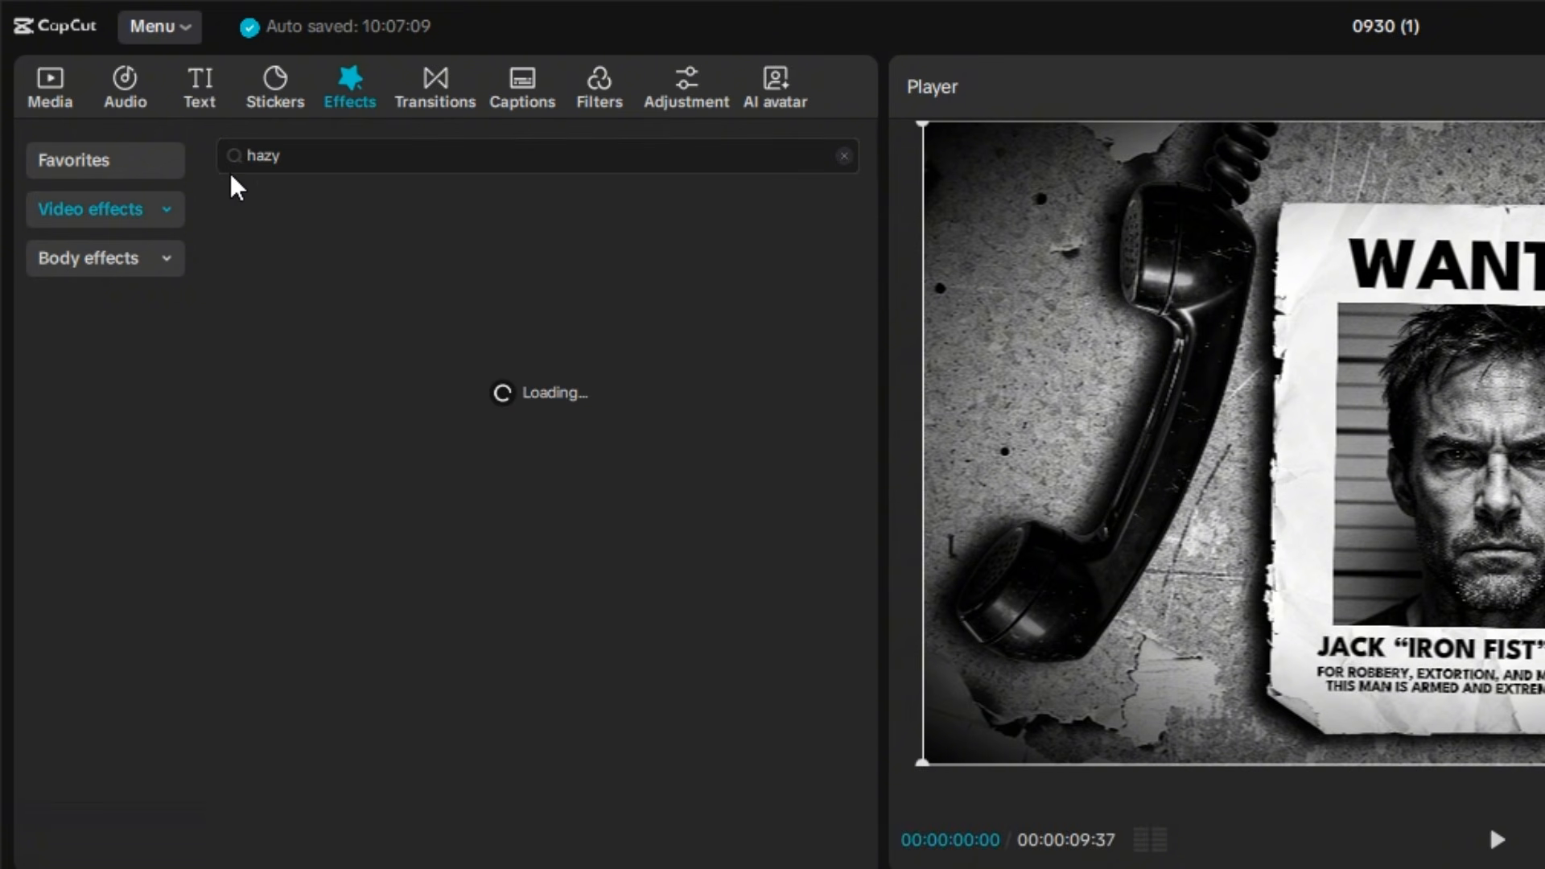
{"action": "left_click_drag", "start_coordinate": [302, 314], "coordinate": [288, 489]}
{"action": "left_click_drag", "start_coordinate": [859, 438], "coordinate": [800, 862]}
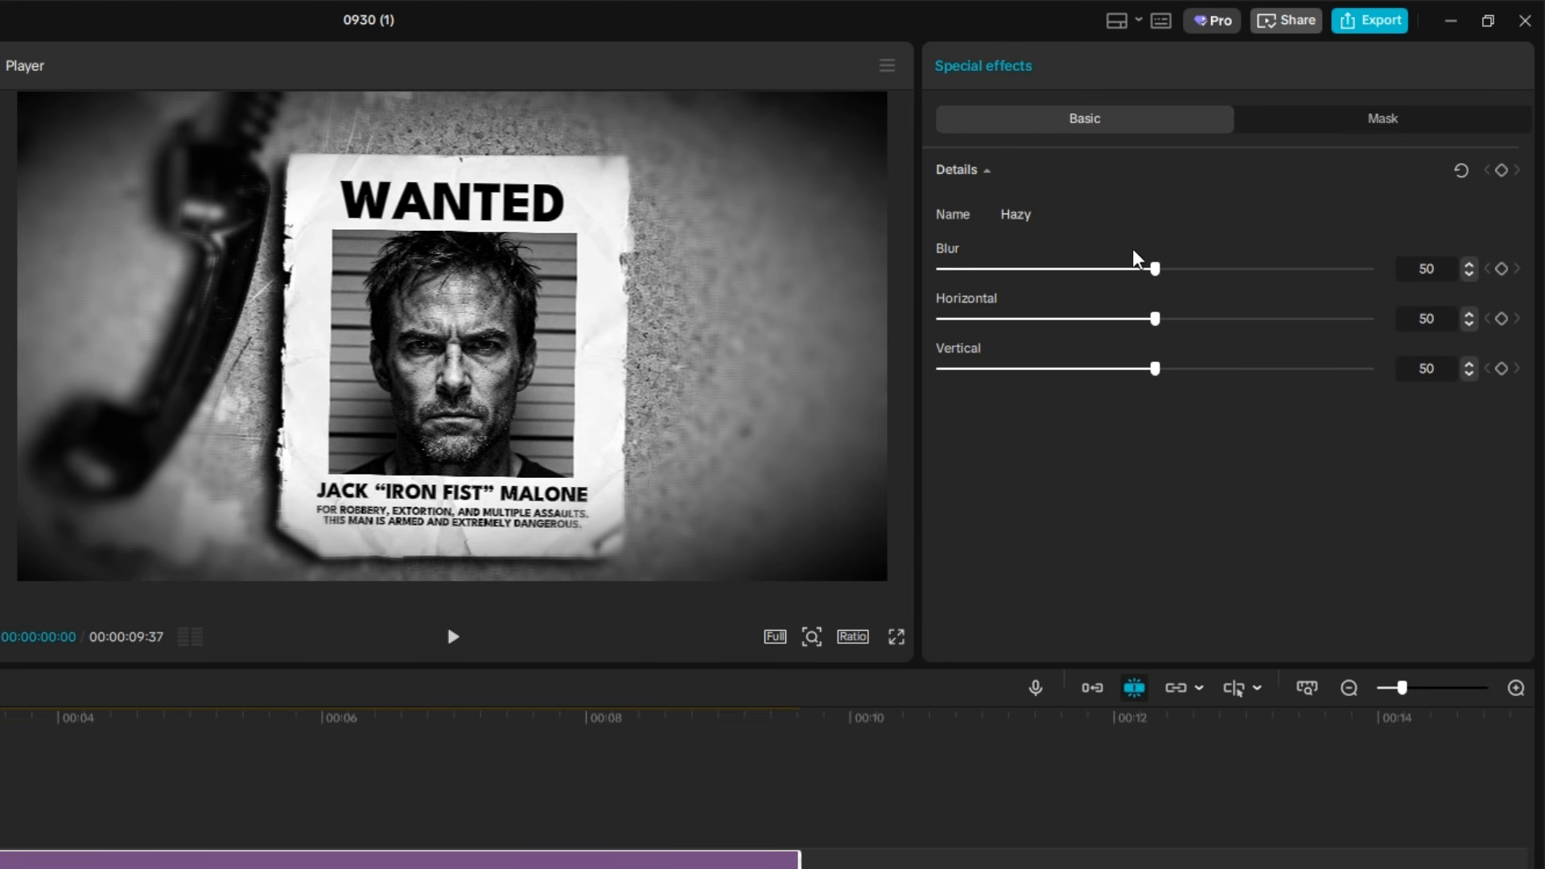
{"action": "left_click_drag", "start_coordinate": [1164, 272], "coordinate": [1000, 275]}
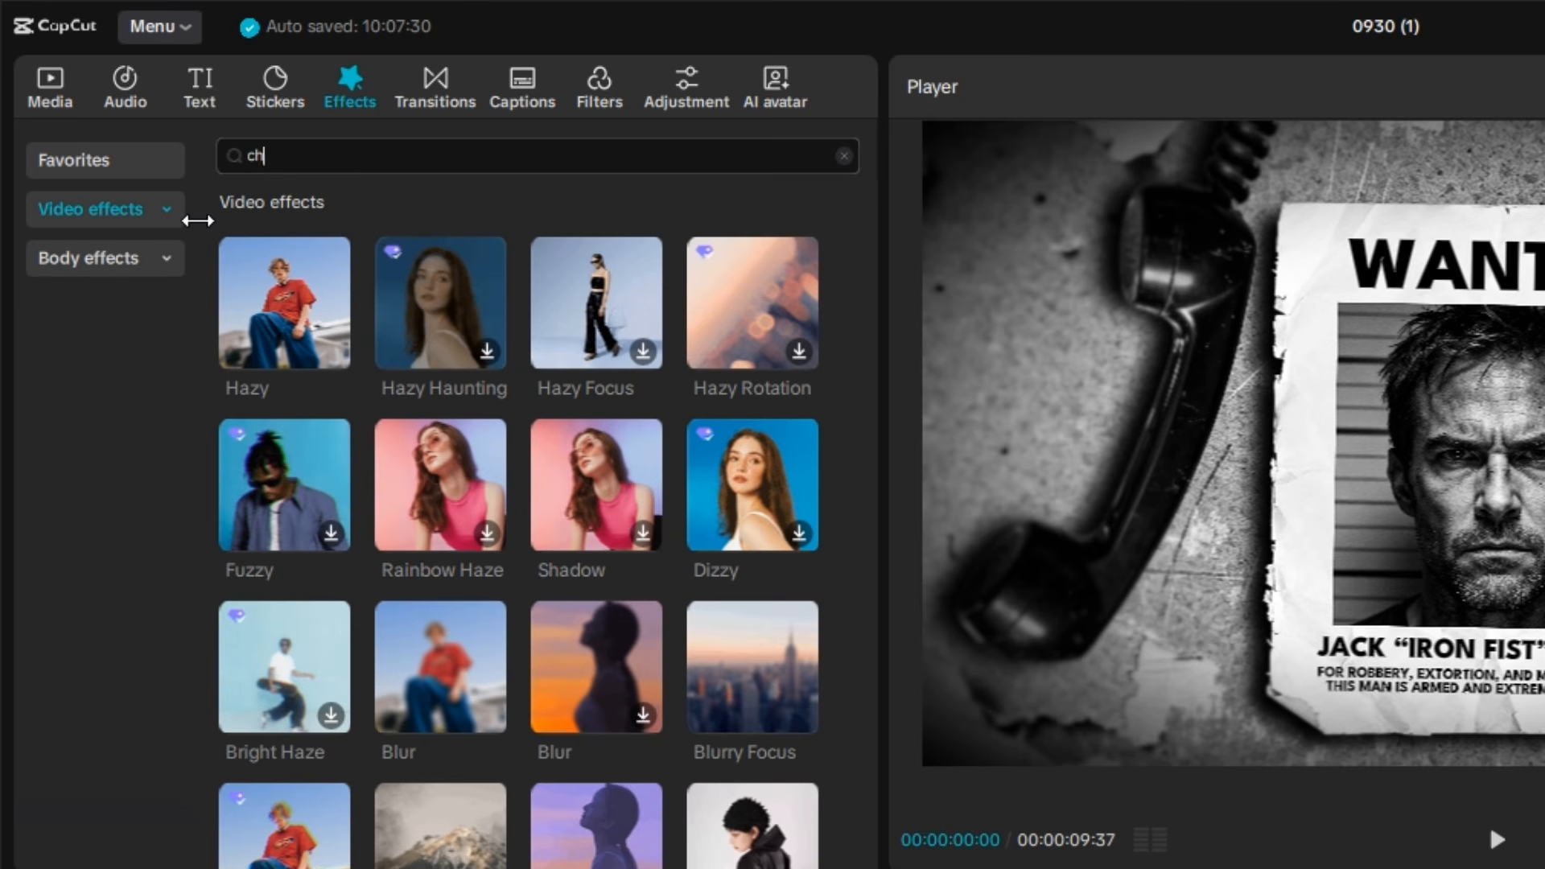
Add the Chromatic Quirk effect over the whole clip and lower its lateral chromatic aberration.
{"action": "key", "text": "Return"}
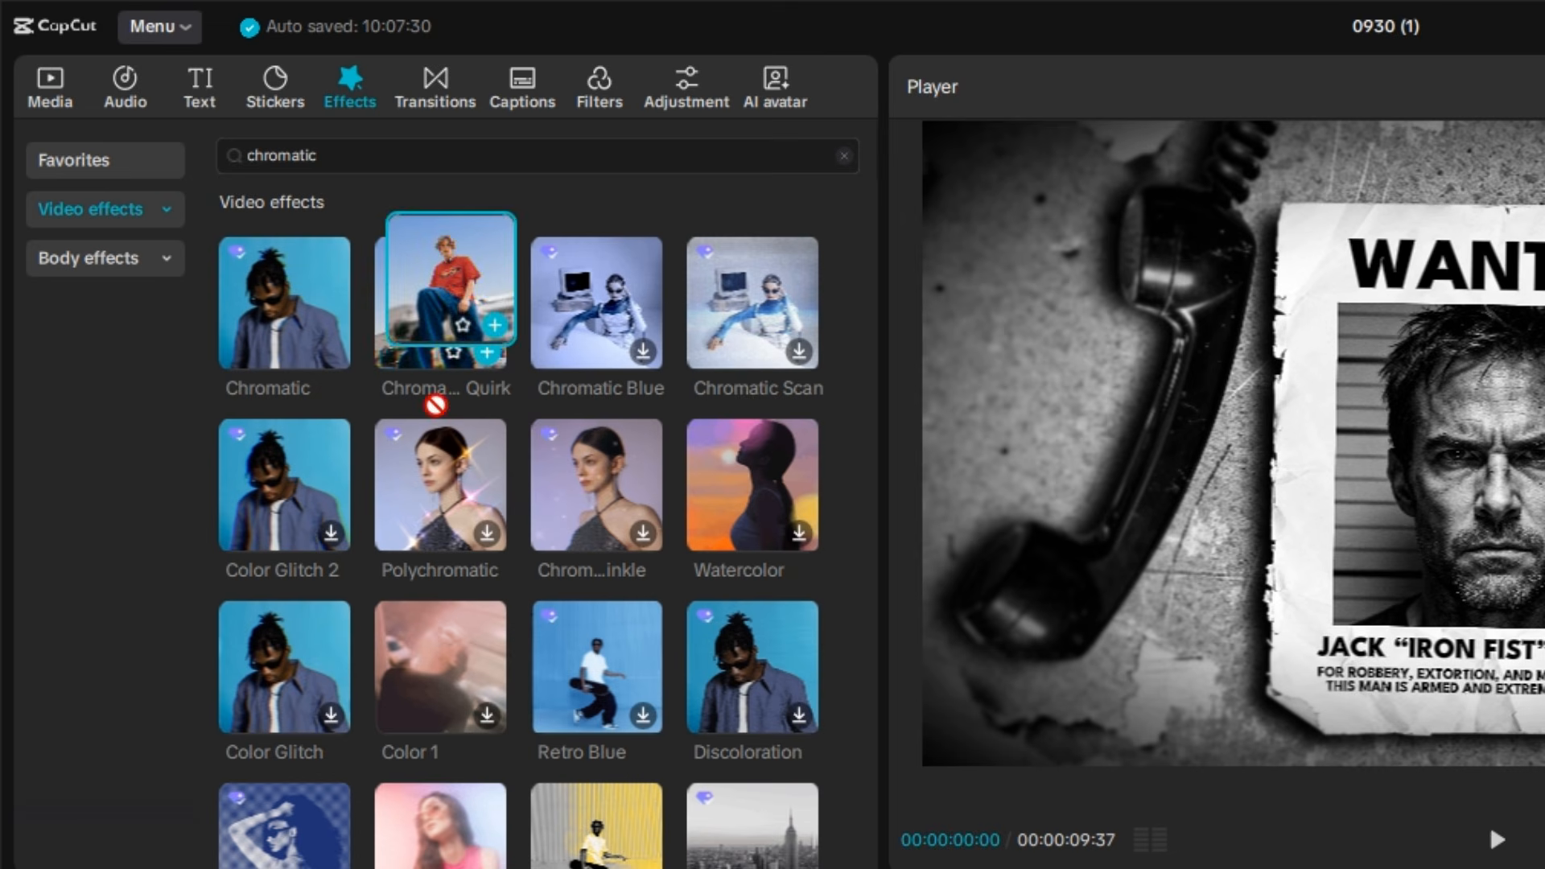
{"action": "left_click_drag", "start_coordinate": [438, 403], "coordinate": [335, 868]}
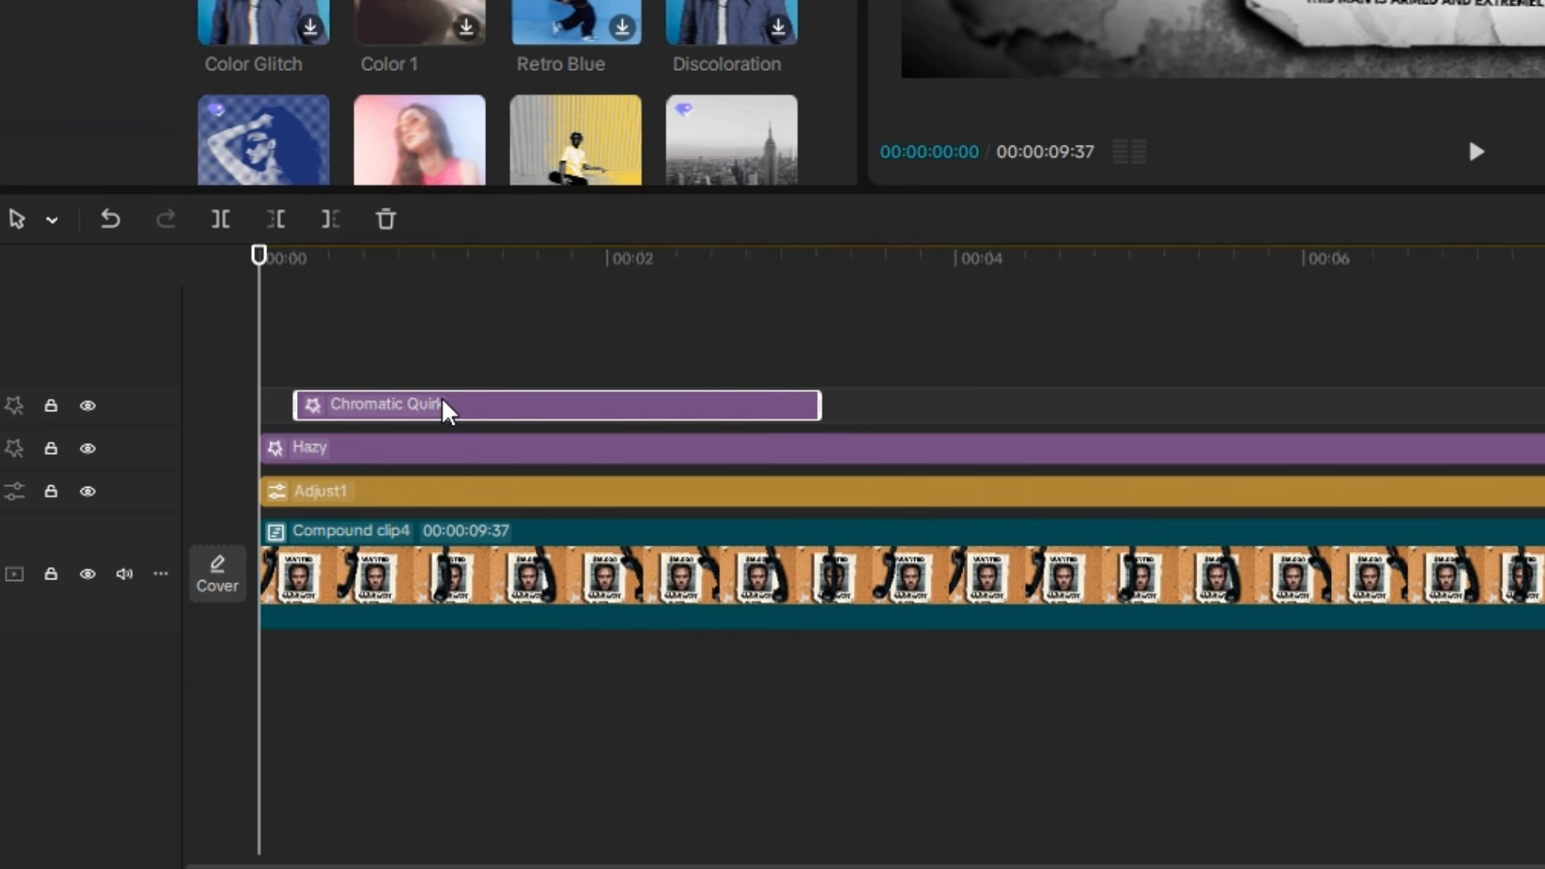
{"action": "left_click_drag", "start_coordinate": [443, 410], "coordinate": [354, 417]}
{"action": "left_click_drag", "start_coordinate": [776, 398], "coordinate": [1541, 402]}
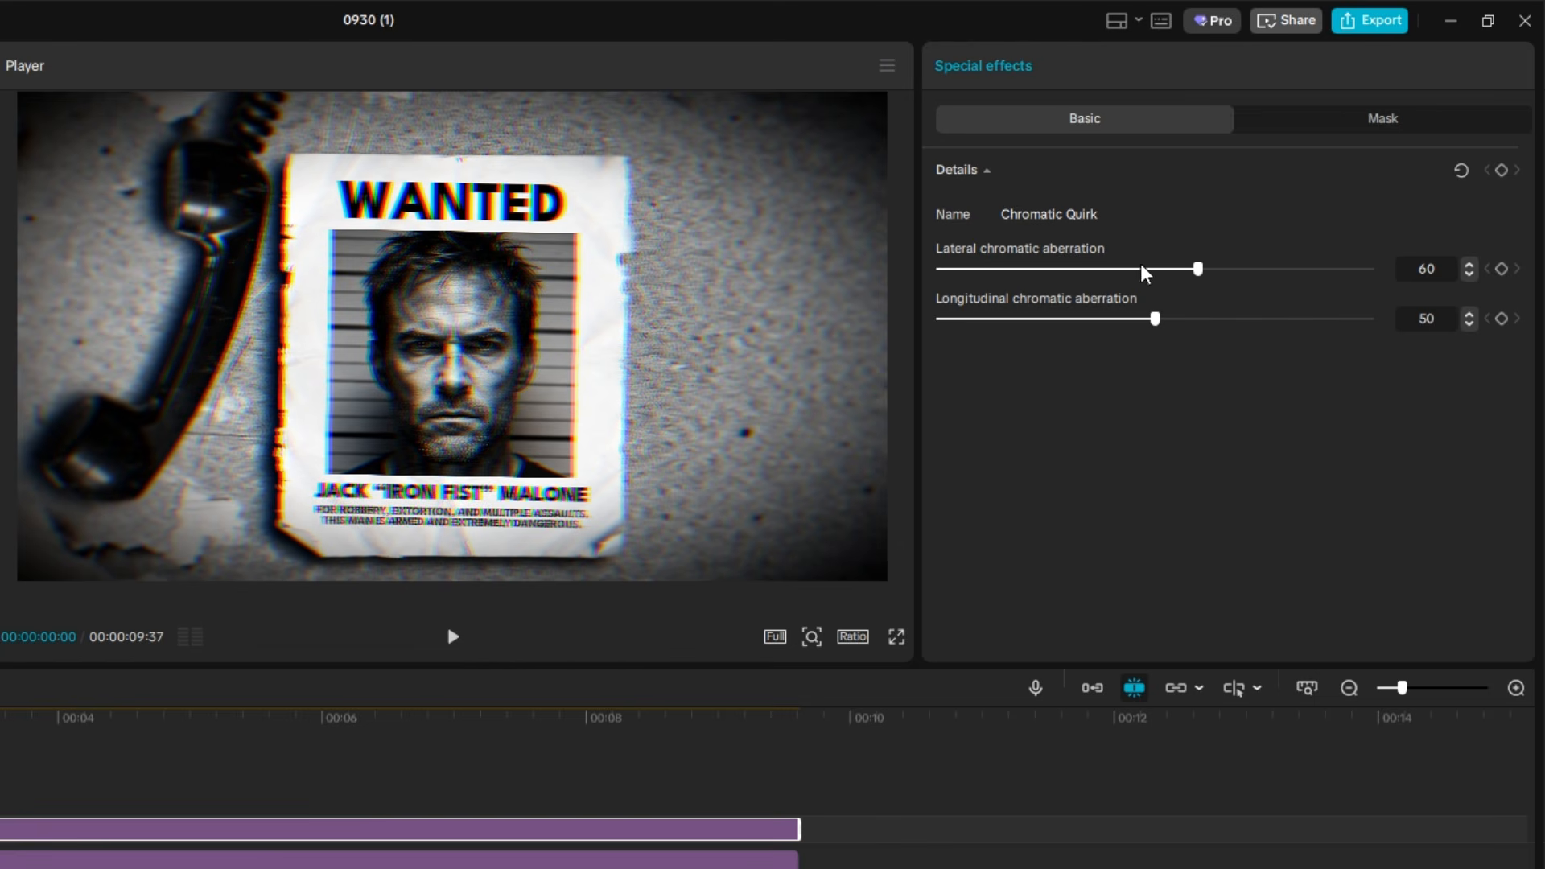
{"action": "left_click_drag", "start_coordinate": [1197, 272], "coordinate": [1173, 275]}
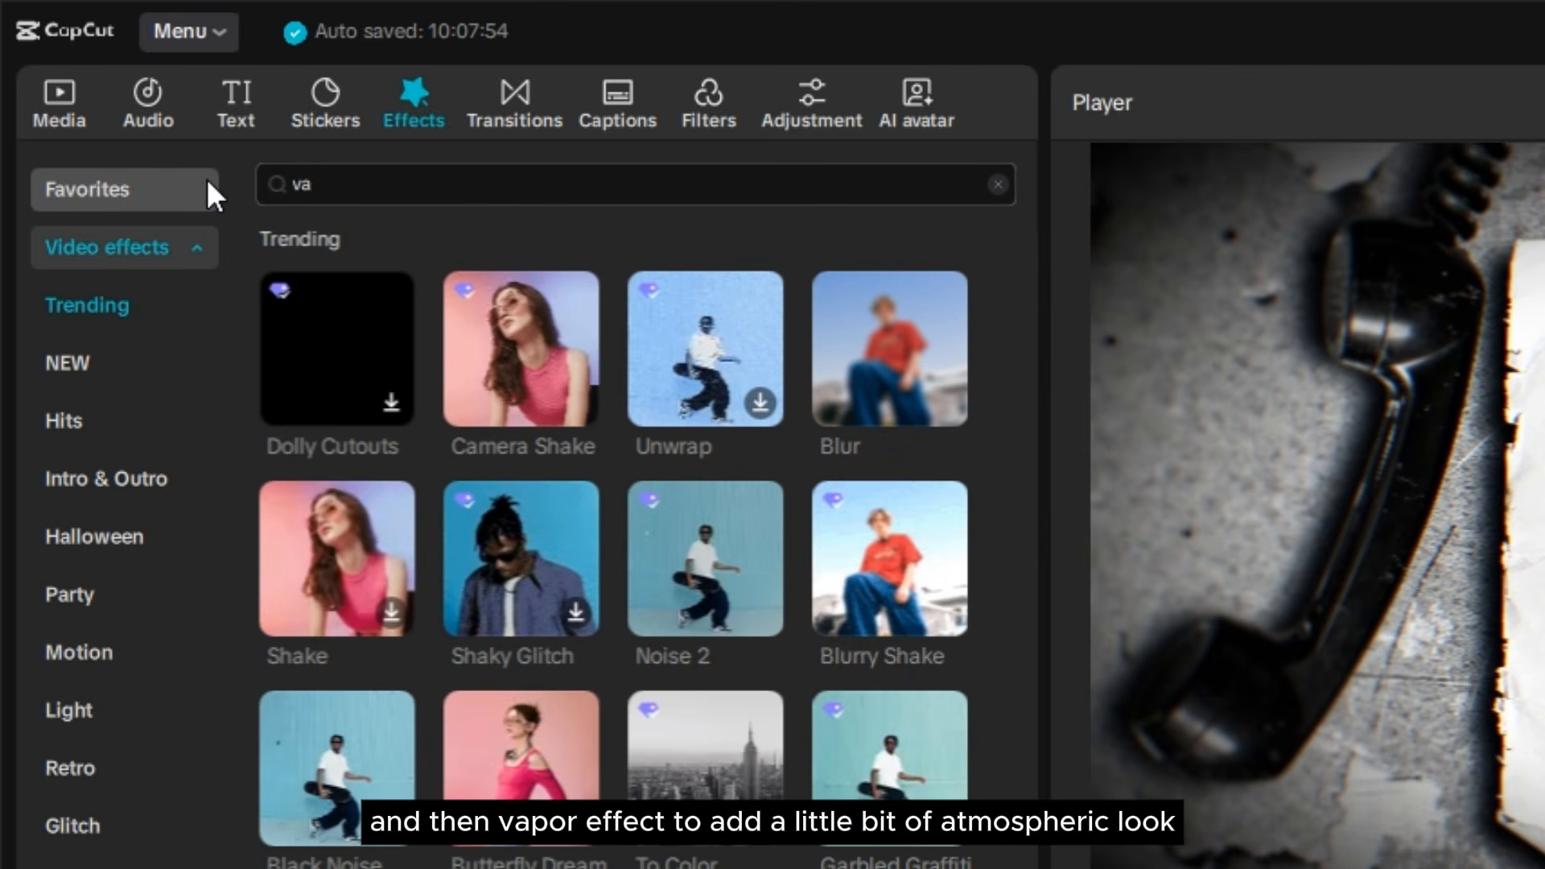
Find the Vapor effect, add it above the other effects and extend it over the clip's full length.
{"action": "type", "text": "por"}
{"action": "key", "text": "Return"}
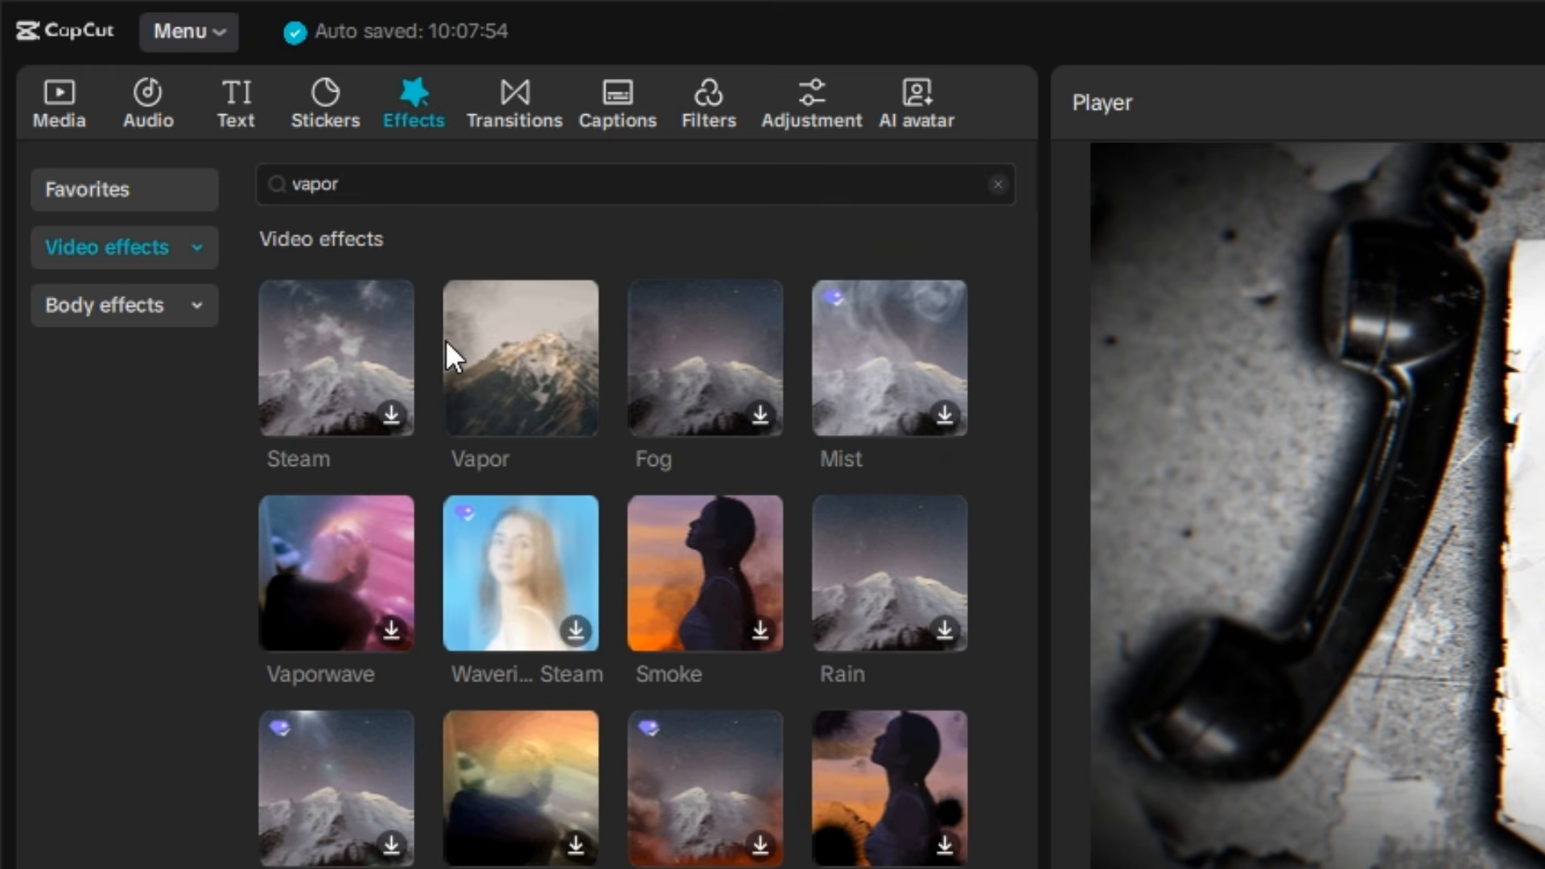
{"action": "left_click_drag", "start_coordinate": [446, 339], "coordinate": [383, 336]}
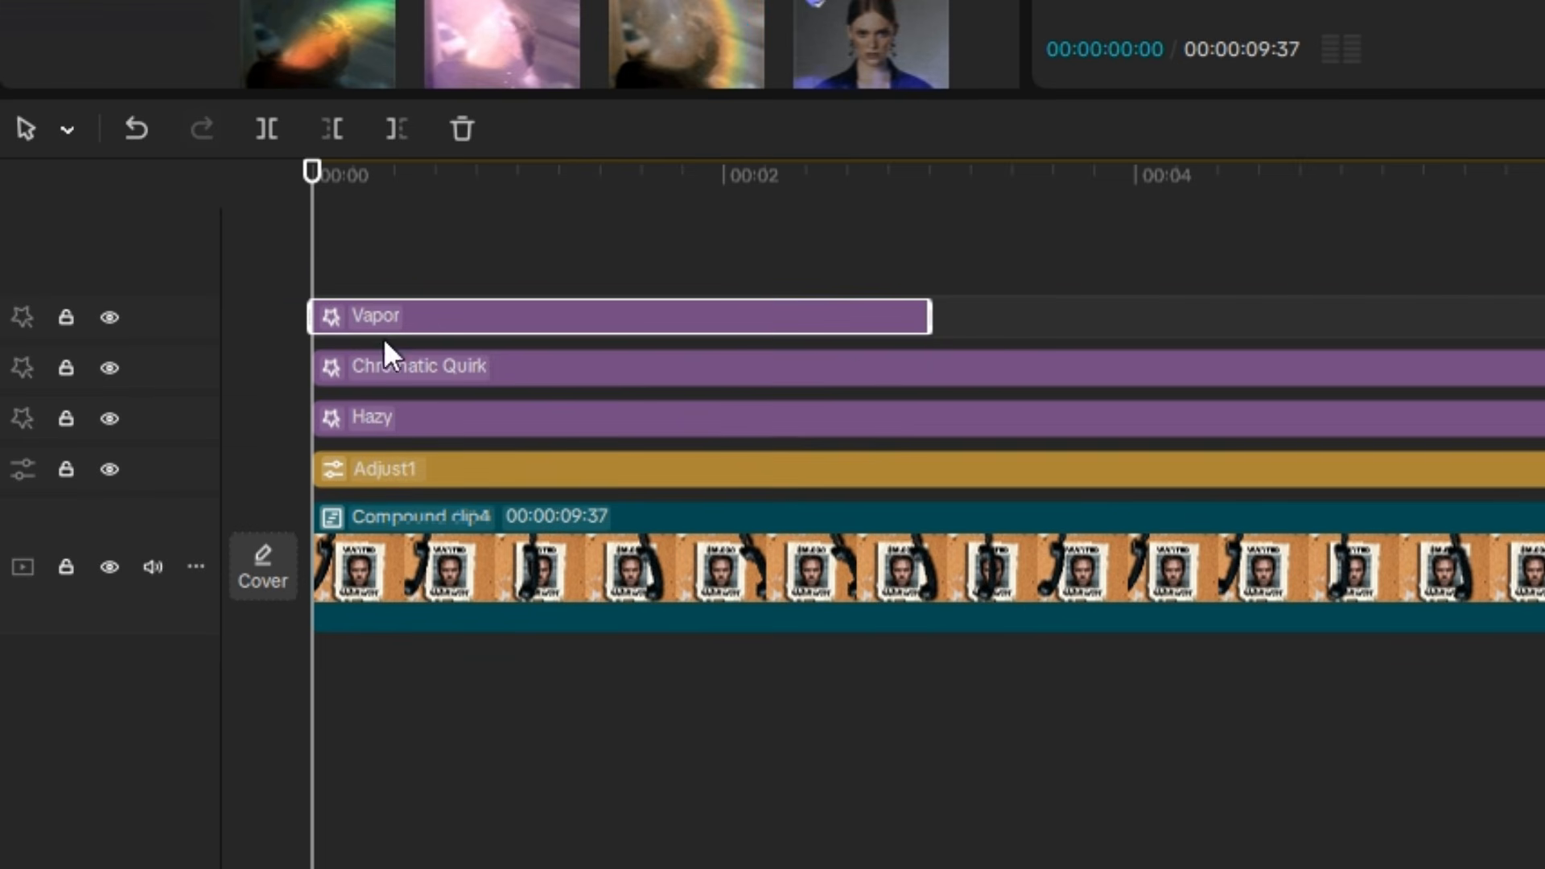
{"action": "left_click_drag", "start_coordinate": [928, 307], "coordinate": [1541, 330]}
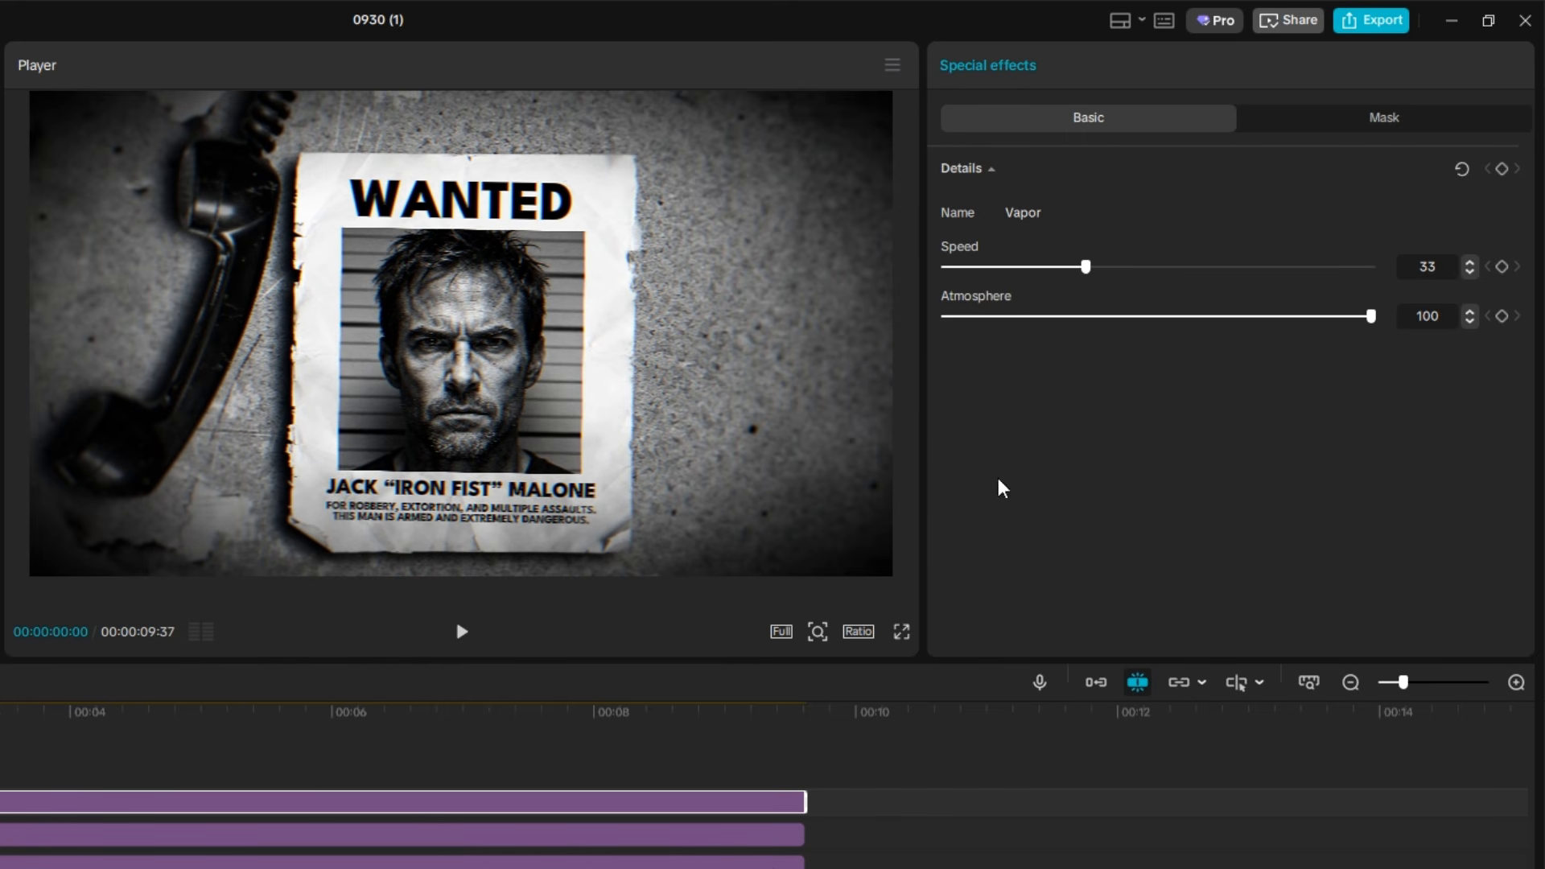
Set the Vapor effect's speed to 41 and play back the scene to check it.
{"action": "key", "text": "space"}
{"action": "key", "text": "space"}
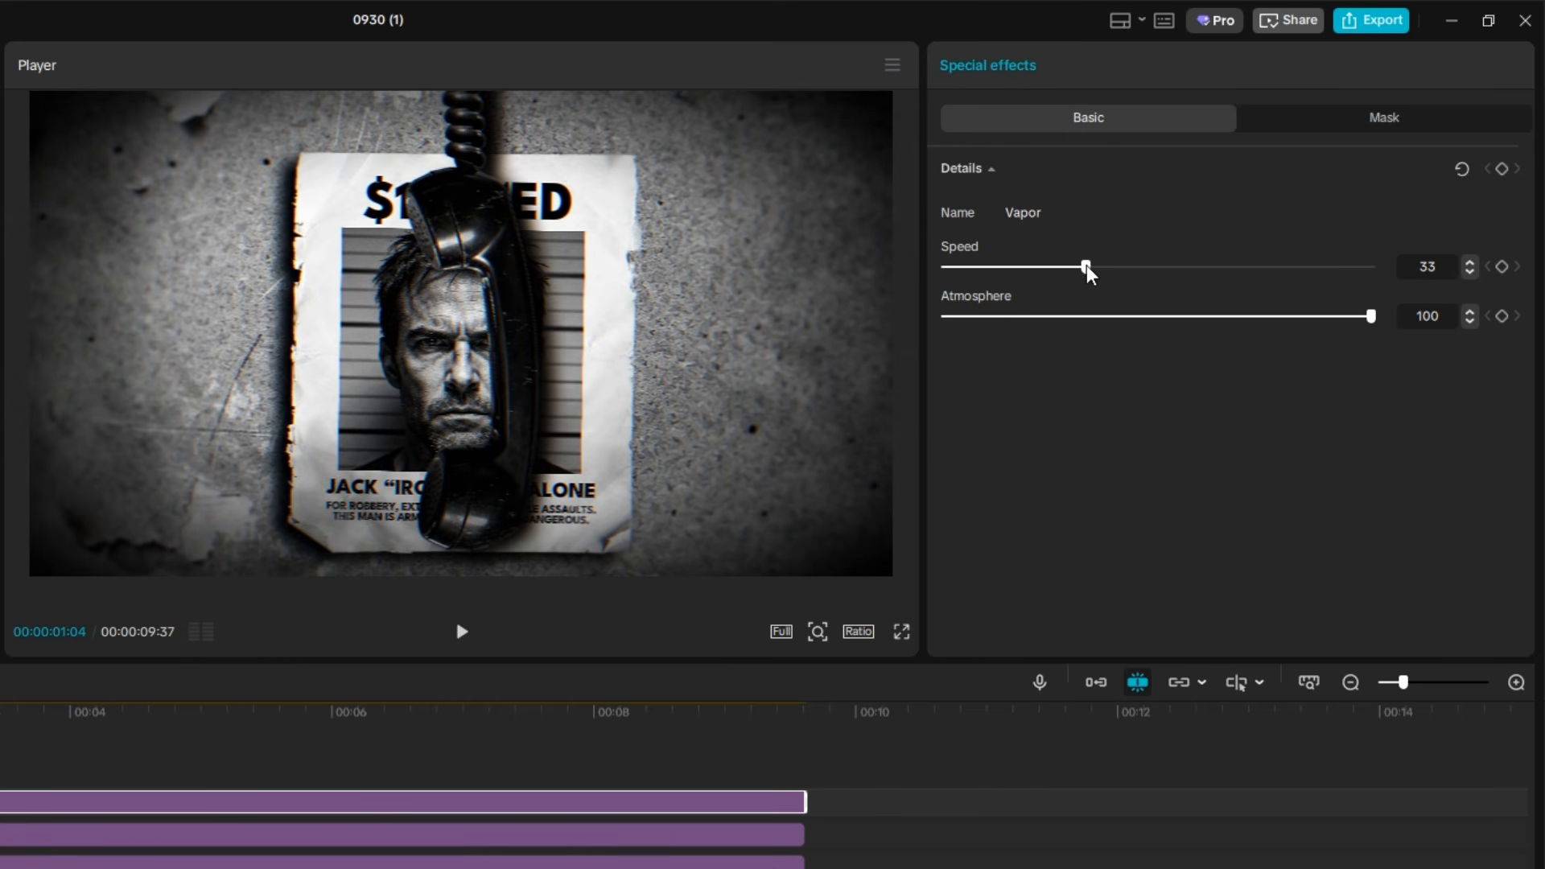
{"action": "left_click_drag", "start_coordinate": [1086, 266], "coordinate": [1119, 267]}
{"action": "key", "text": "space"}
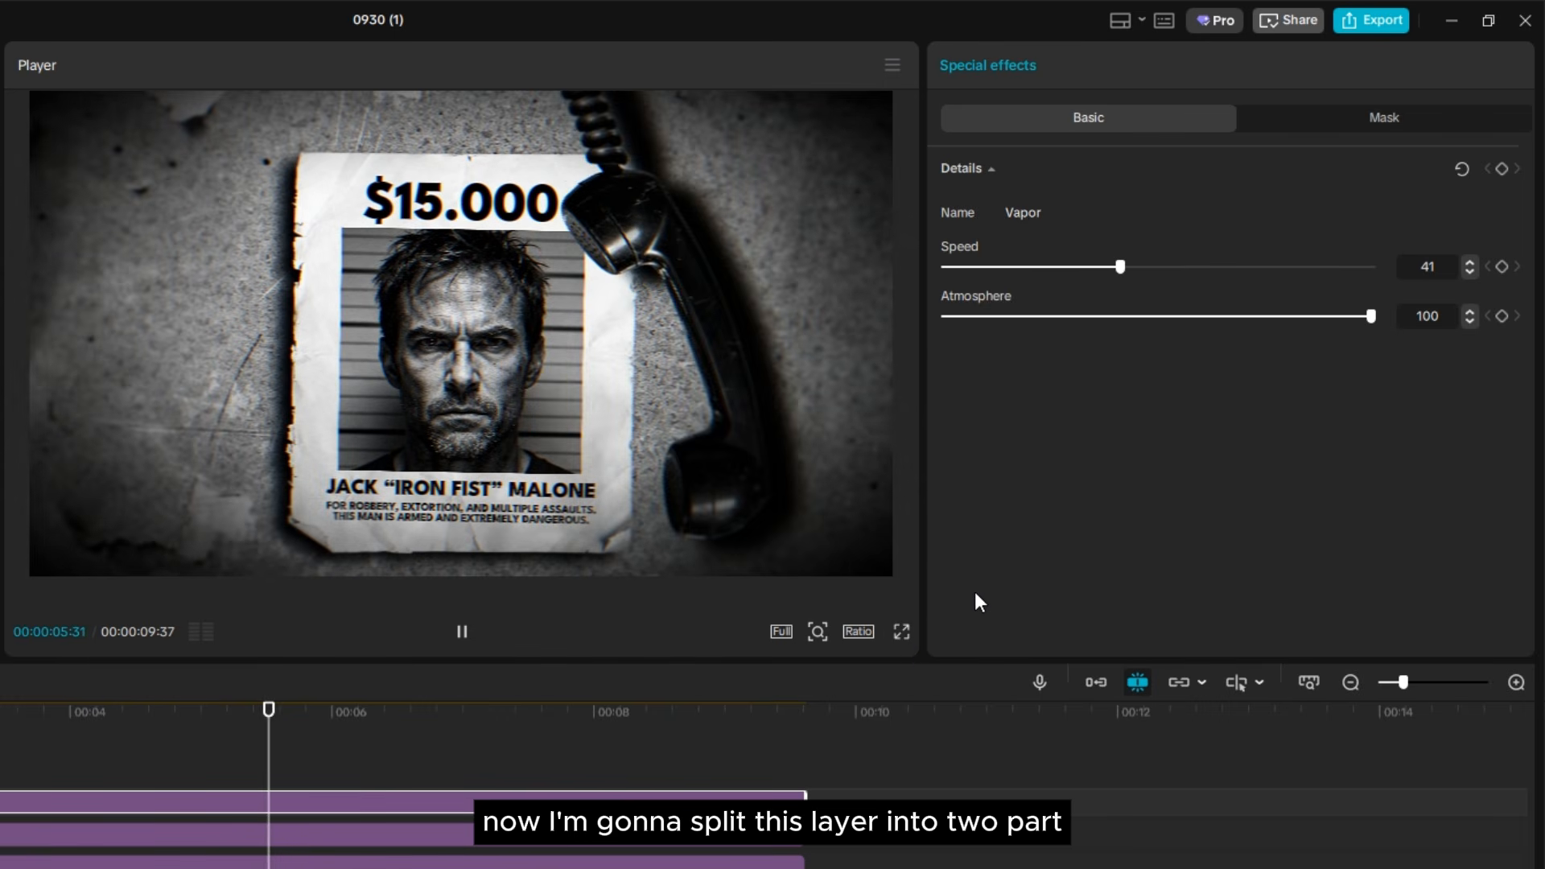
{"action": "key", "text": "space"}
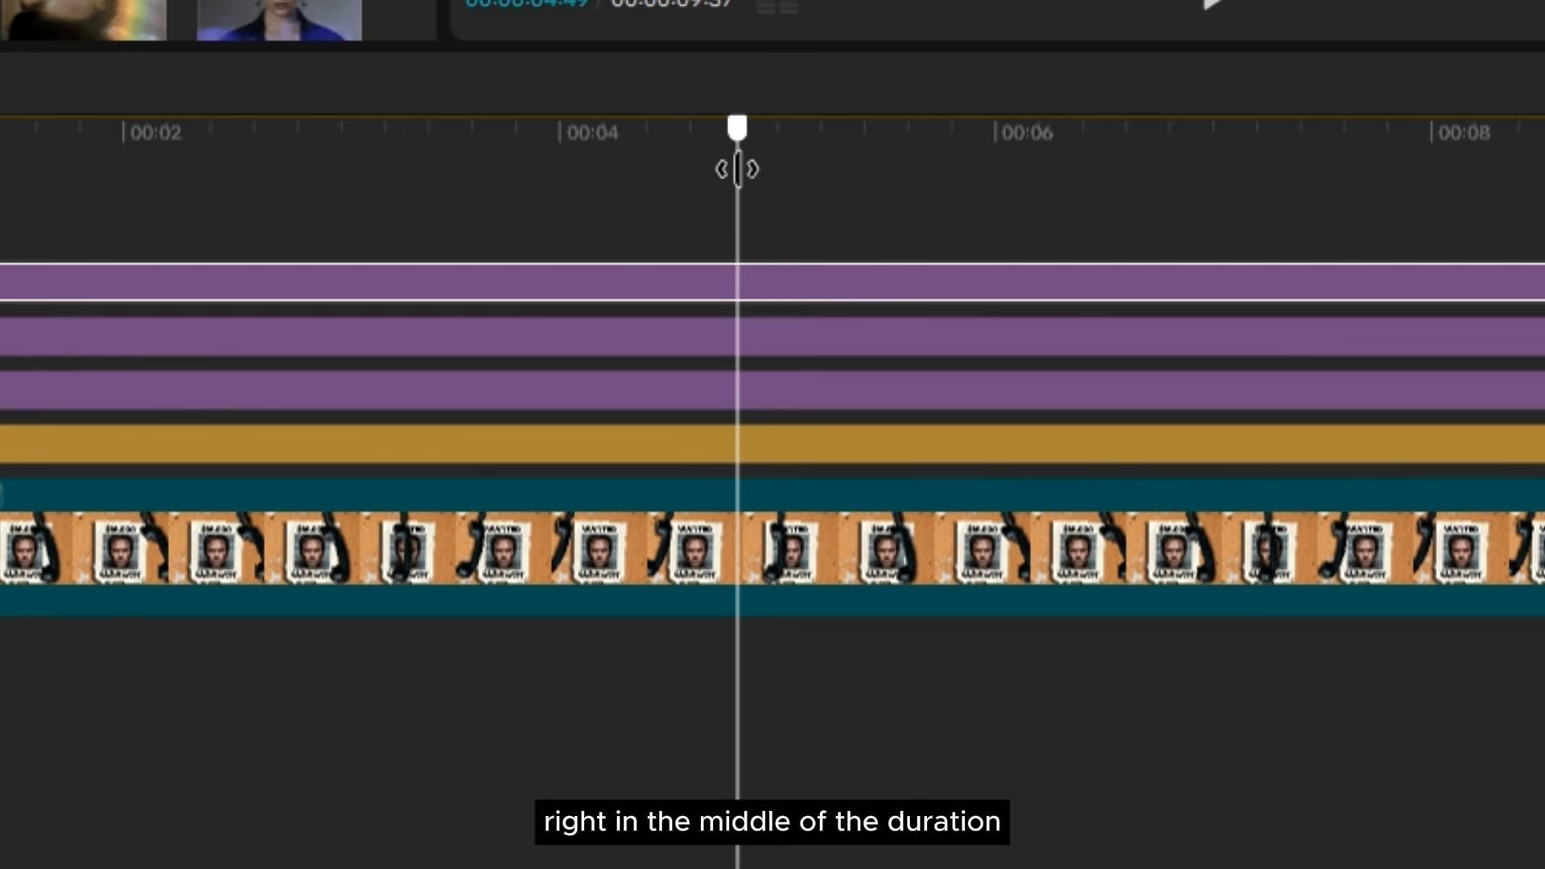
Split the compound clip in the middle, enlarge the second part to about 170% and reposition it at Y 97.
{"action": "left_click", "coordinate": [919, 539]}
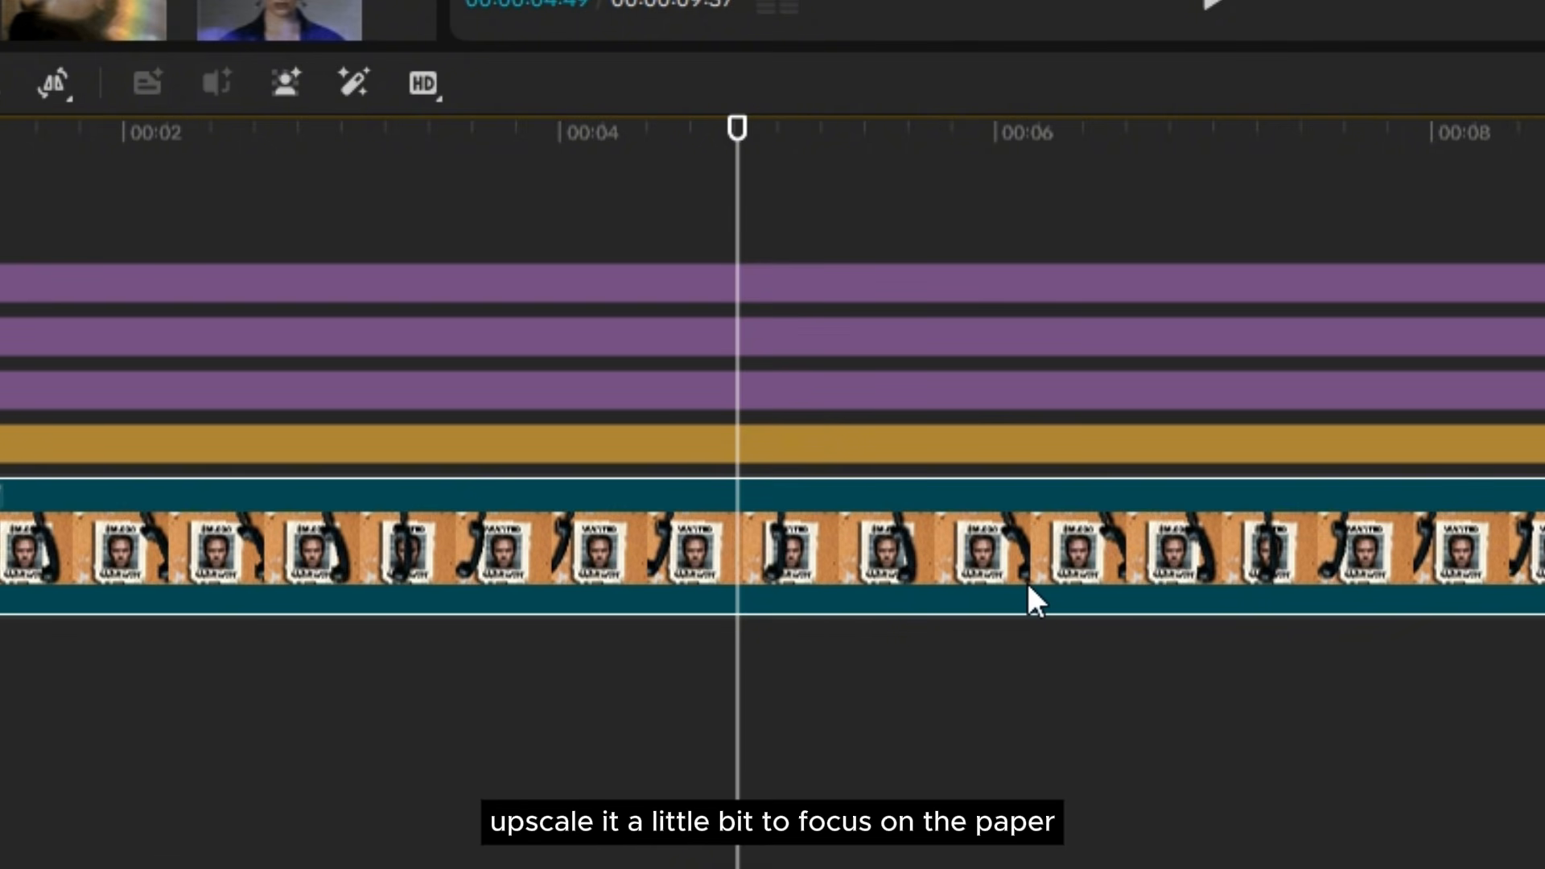
{"action": "key", "text": "ctrl+b"}
{"action": "left_click_drag", "start_coordinate": [732, 156], "coordinate": [759, 155]}
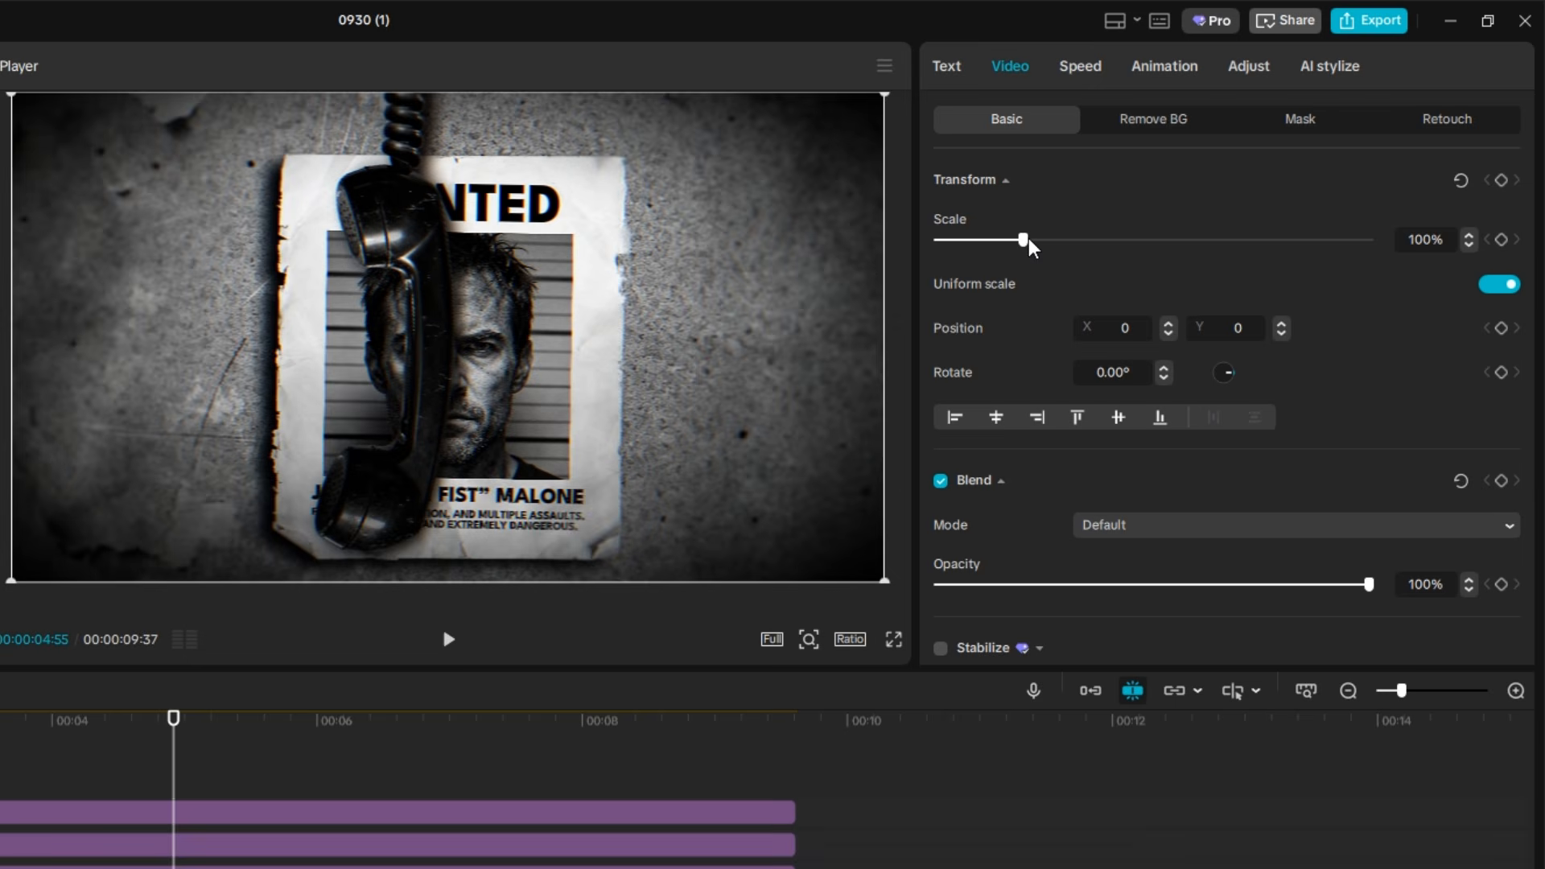
{"action": "left_click_drag", "start_coordinate": [1029, 242], "coordinate": [1083, 242]}
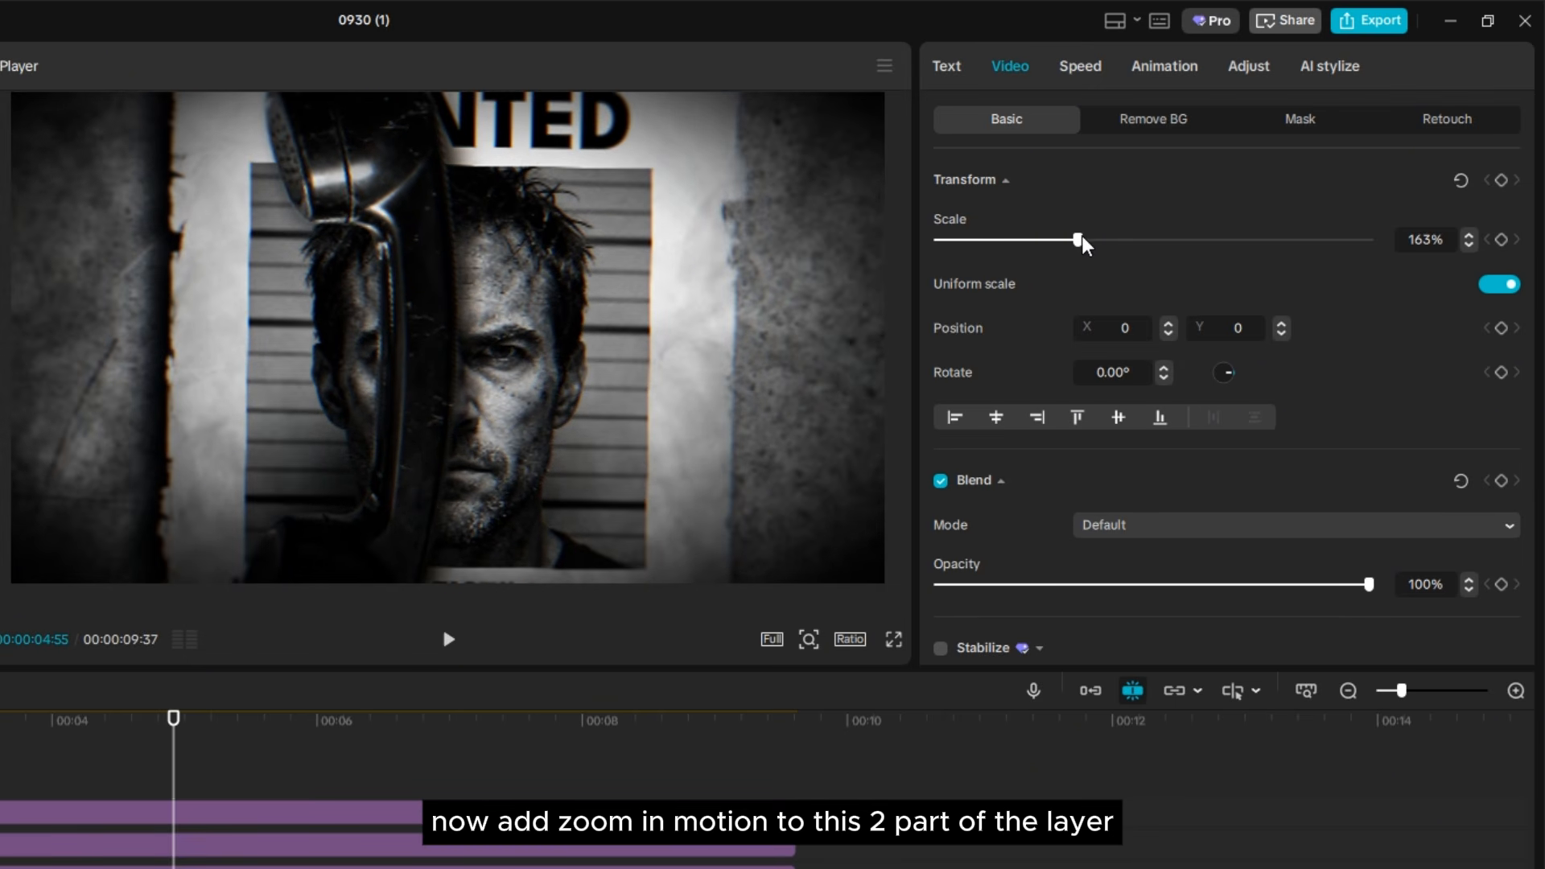
{"action": "left_click_drag", "start_coordinate": [696, 336], "coordinate": [698, 328]}
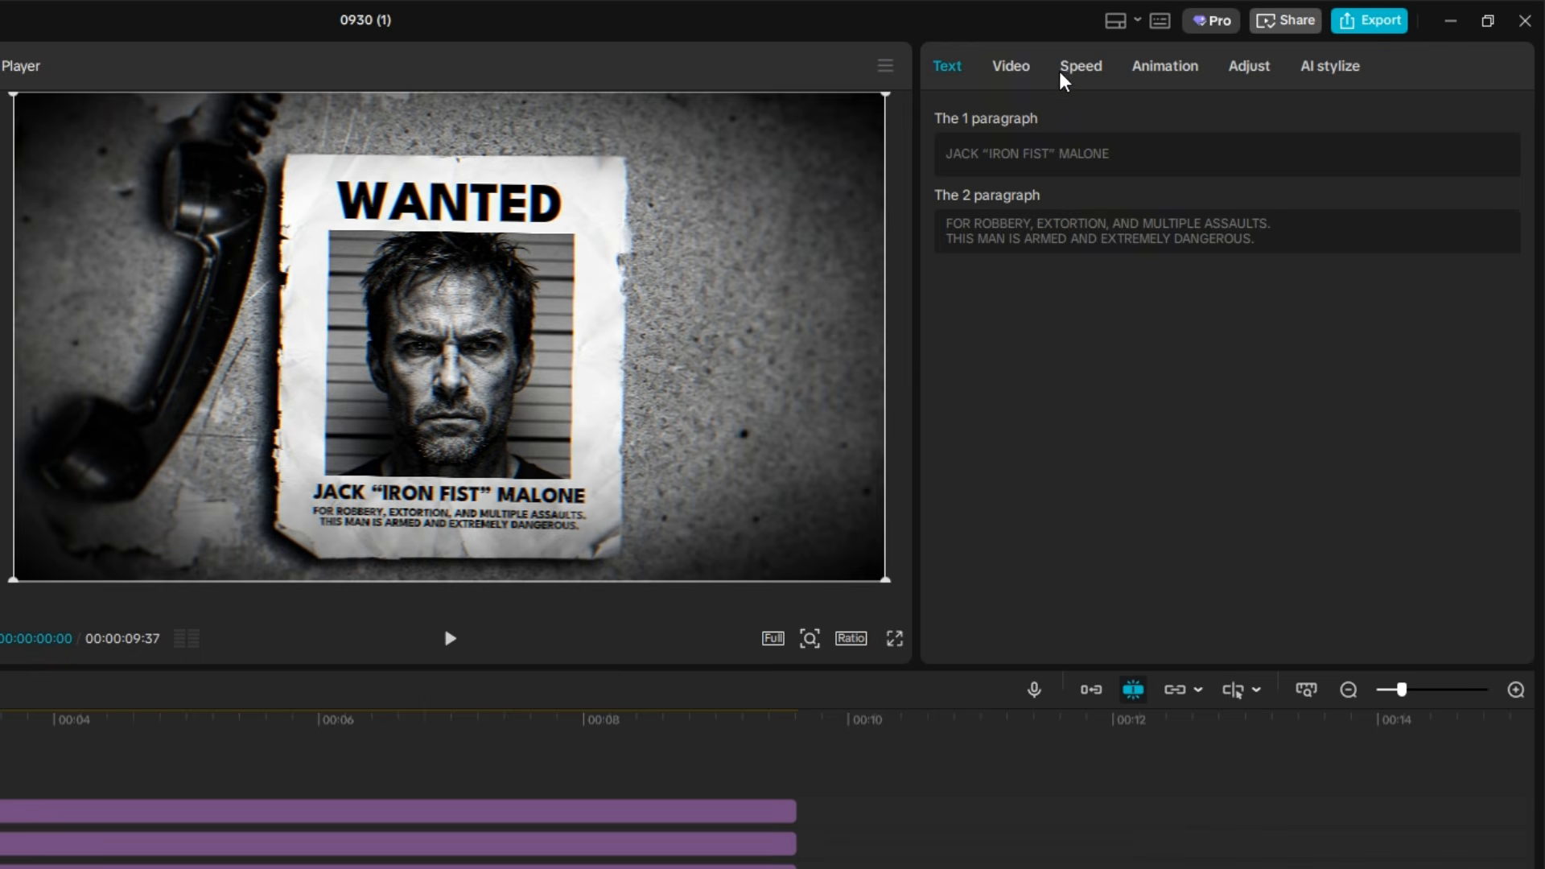
Animate the first part with transform keyframes, from 100% at its start to about 118% and Y 97 at its end.
{"action": "left_click", "coordinate": [1013, 68]}
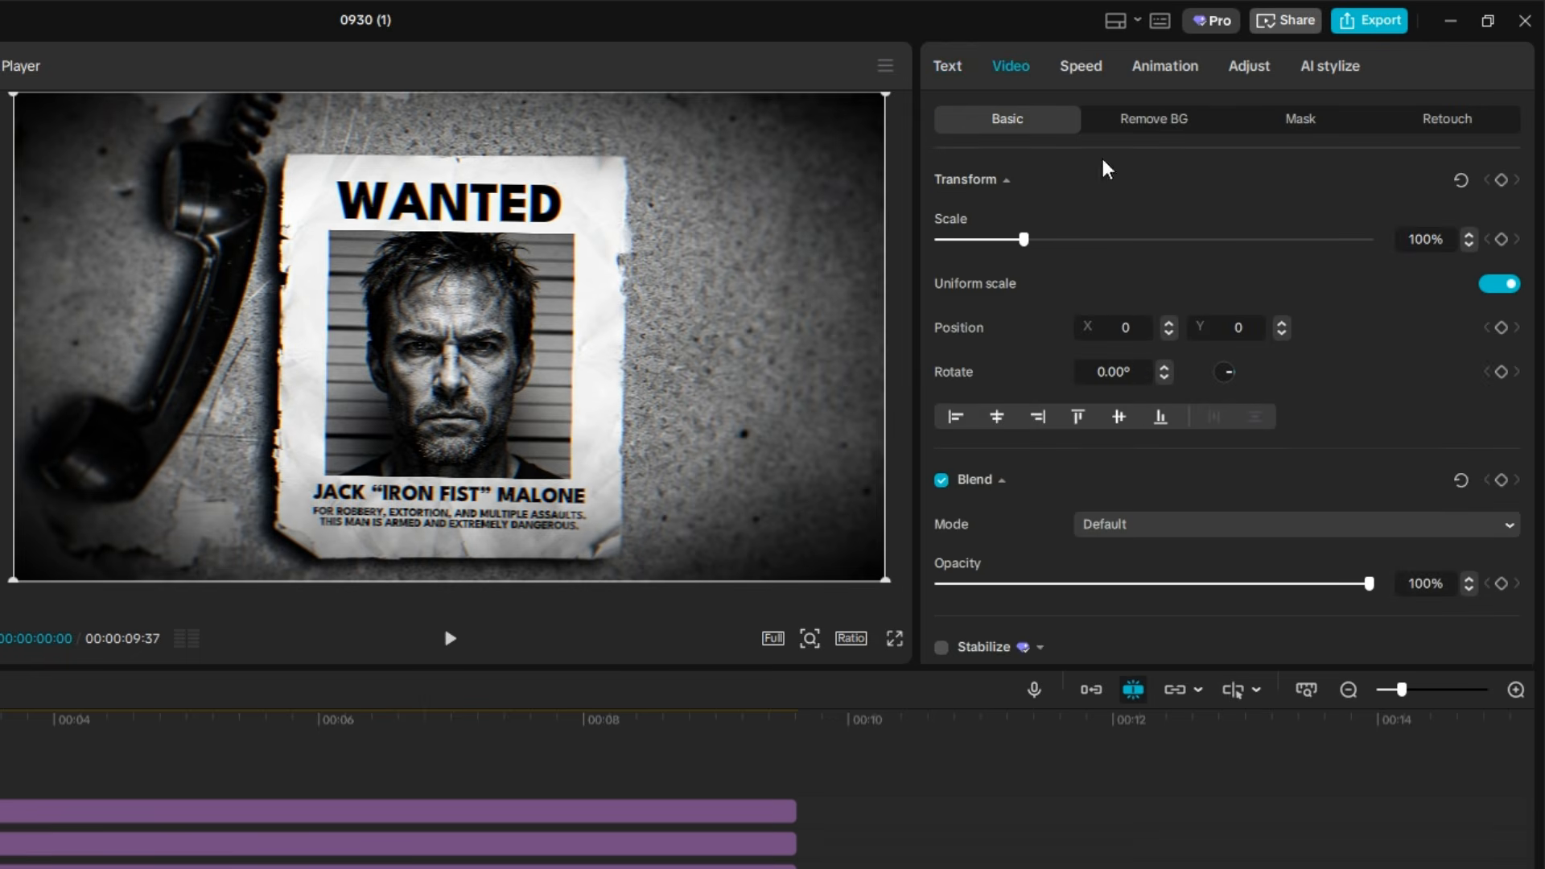
{"action": "left_click", "coordinate": [1501, 179]}
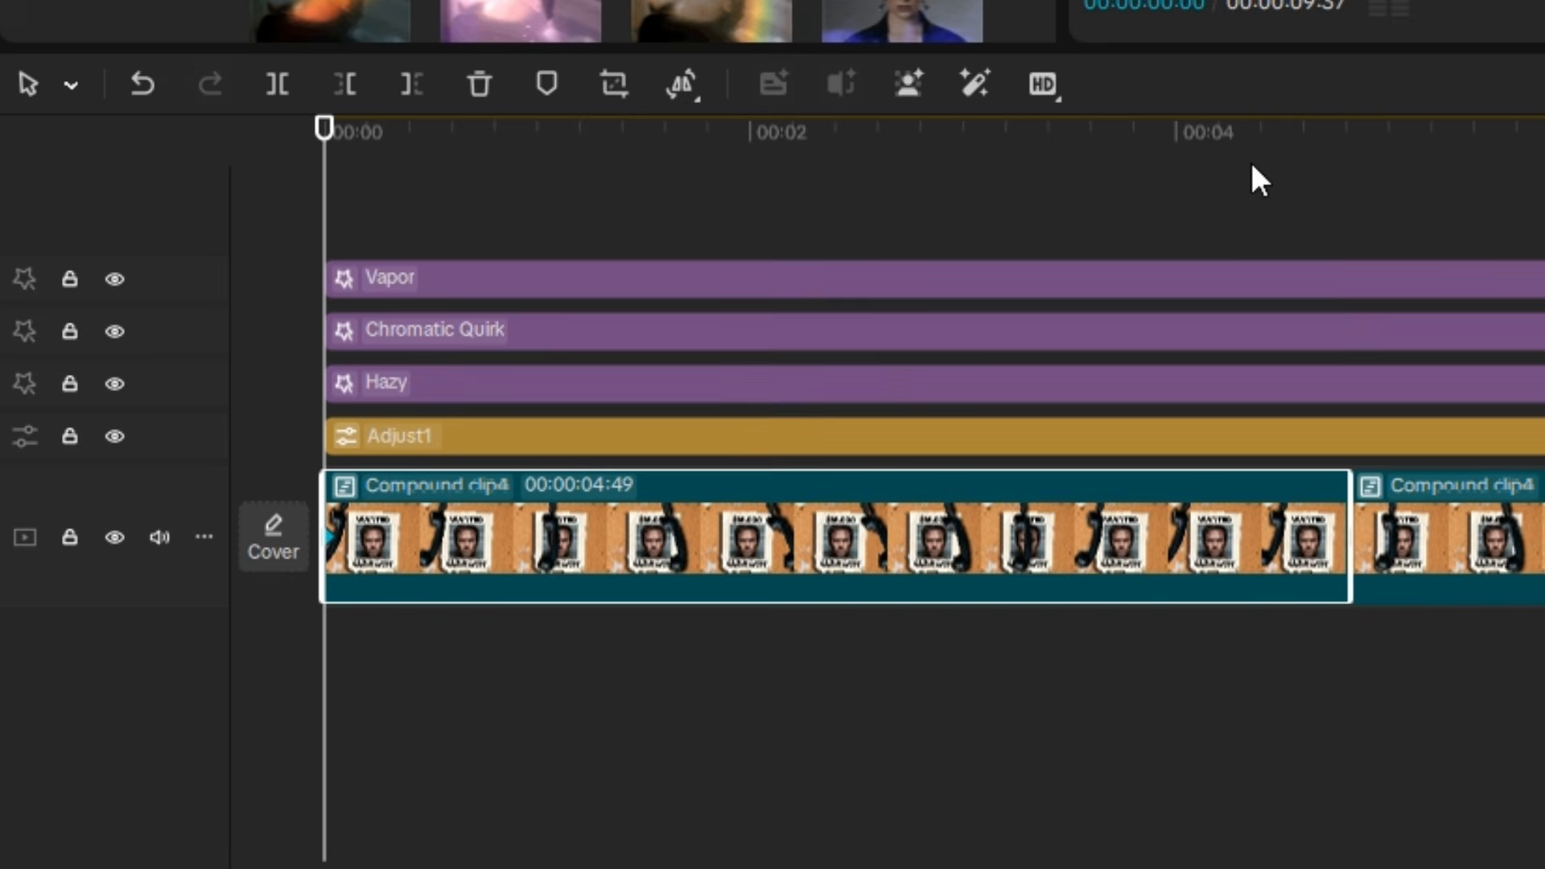
{"action": "left_click_drag", "start_coordinate": [1295, 180], "coordinate": [1340, 183]}
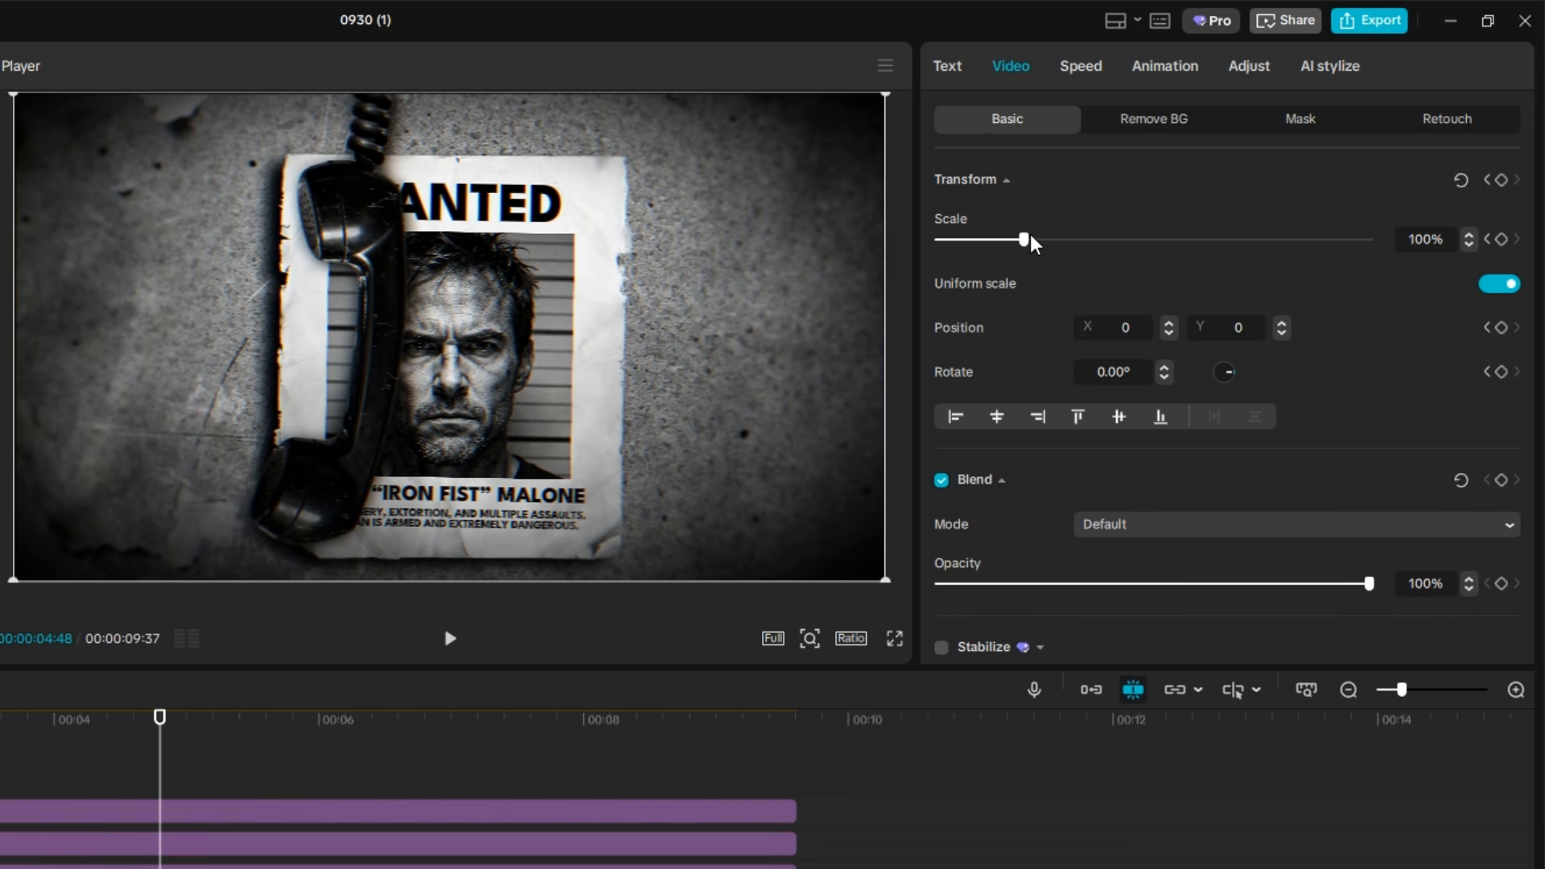
{"action": "left_click_drag", "start_coordinate": [1029, 241], "coordinate": [1040, 241]}
{"action": "left_click_drag", "start_coordinate": [734, 320], "coordinate": [738, 311]}
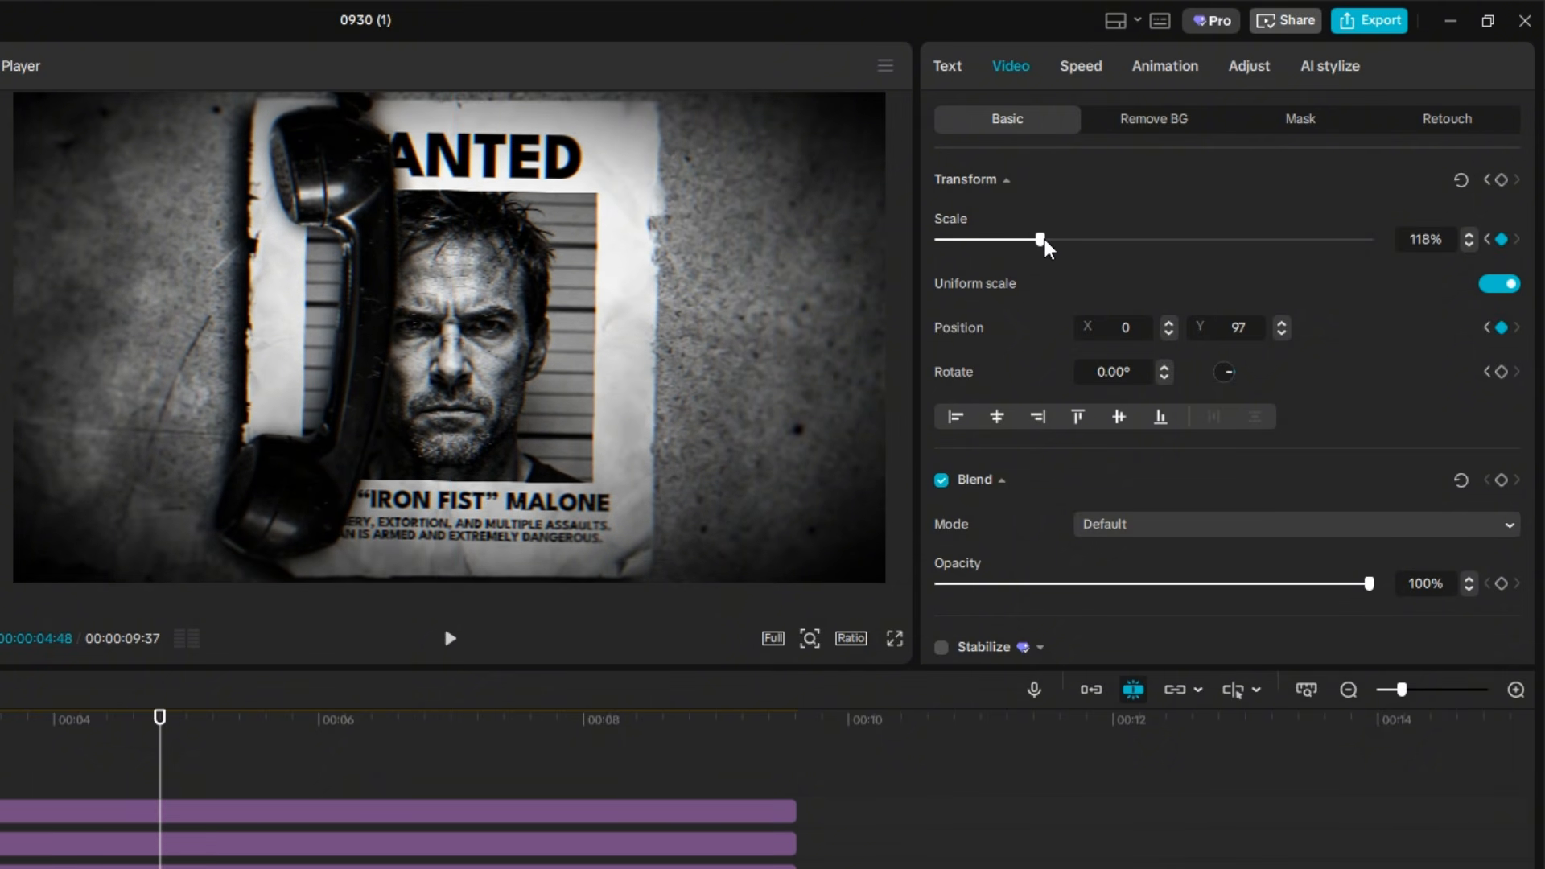
{"action": "left_click_drag", "start_coordinate": [1040, 240], "coordinate": [1042, 242]}
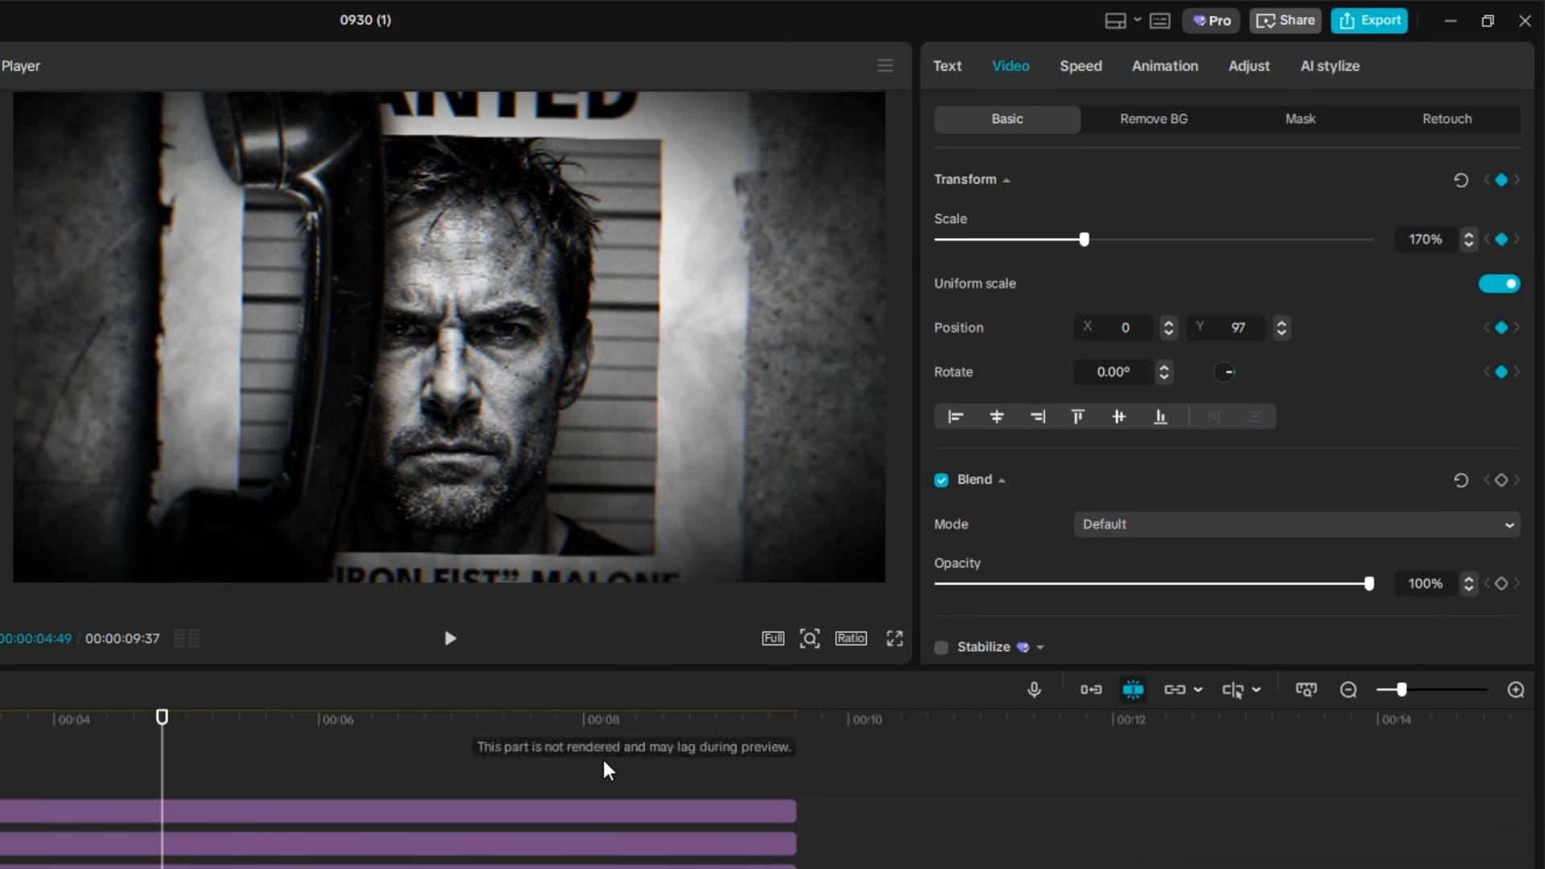
Continue the zoom-in on the second part by setting about 181% scale and Y 148 at its end.
{"action": "left_click_drag", "start_coordinate": [607, 766], "coordinate": [797, 745]}
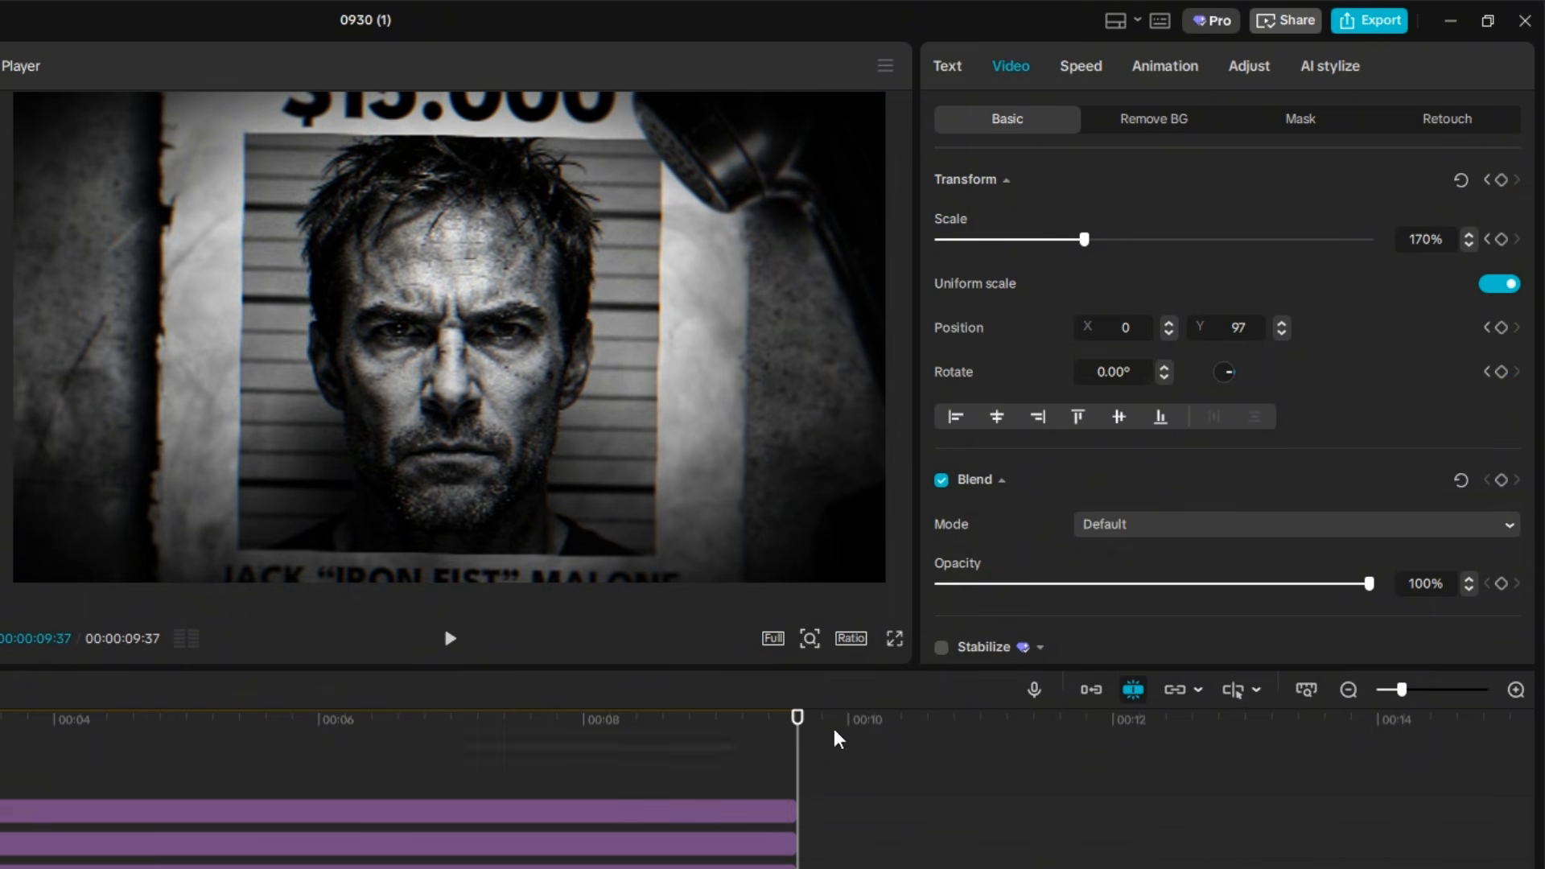
{"action": "left_click_drag", "start_coordinate": [1085, 243], "coordinate": [1095, 236]}
{"action": "mouse_move", "coordinate": [712, 347]}
{"action": "left_mouse_down"}
{"action": "mouse_move", "coordinate": [714, 312]}
{"action": "mouse_move", "coordinate": [715, 362]}
{"action": "left_mouse_up"}
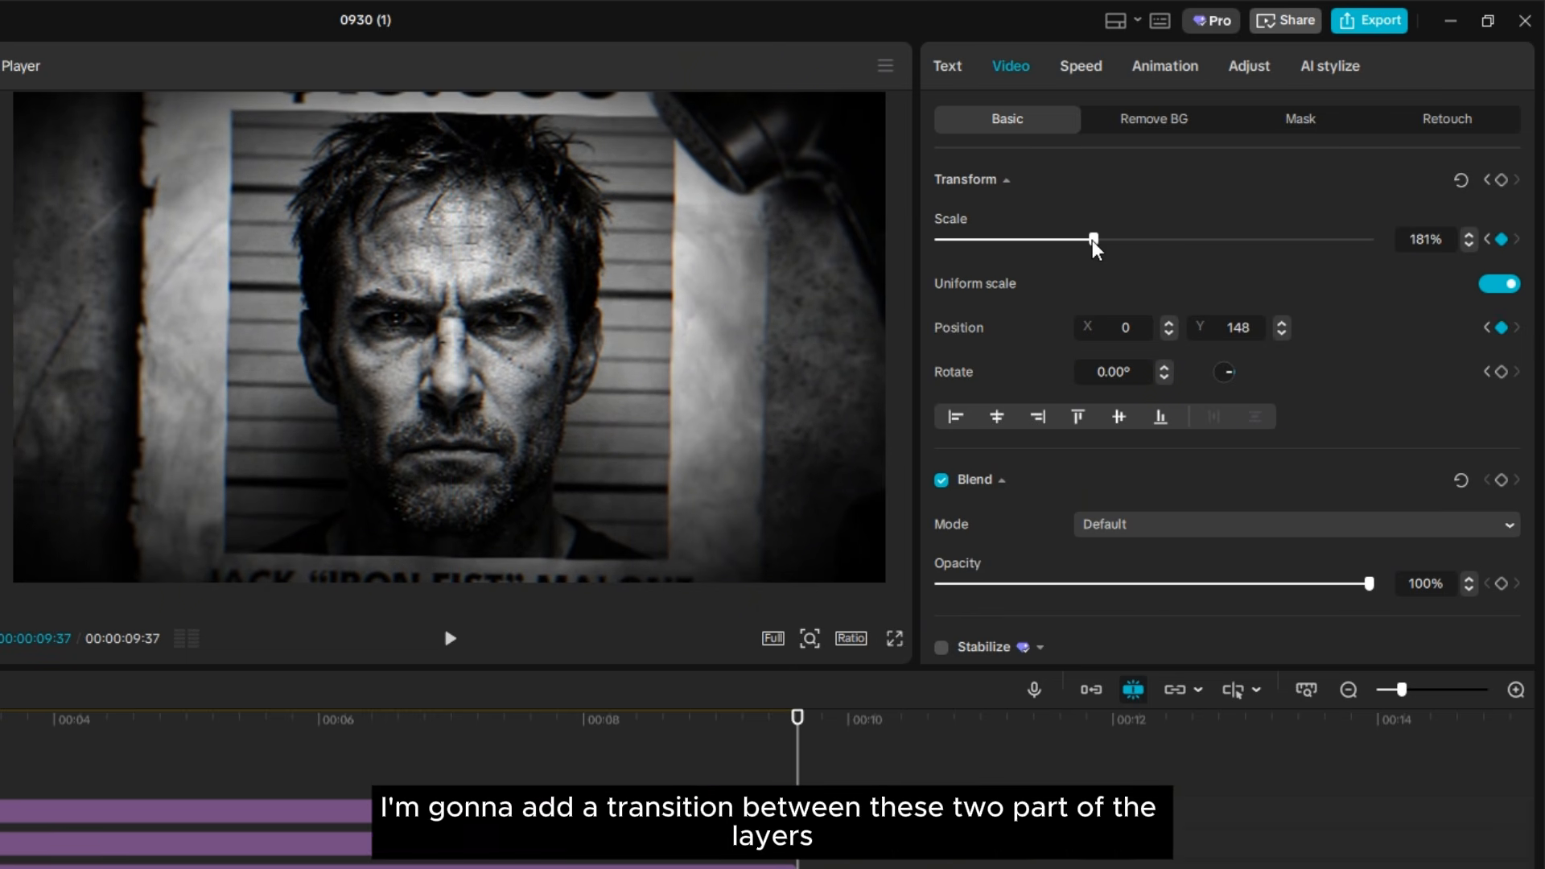
{"action": "left_click_drag", "start_coordinate": [1094, 239], "coordinate": [1098, 244]}
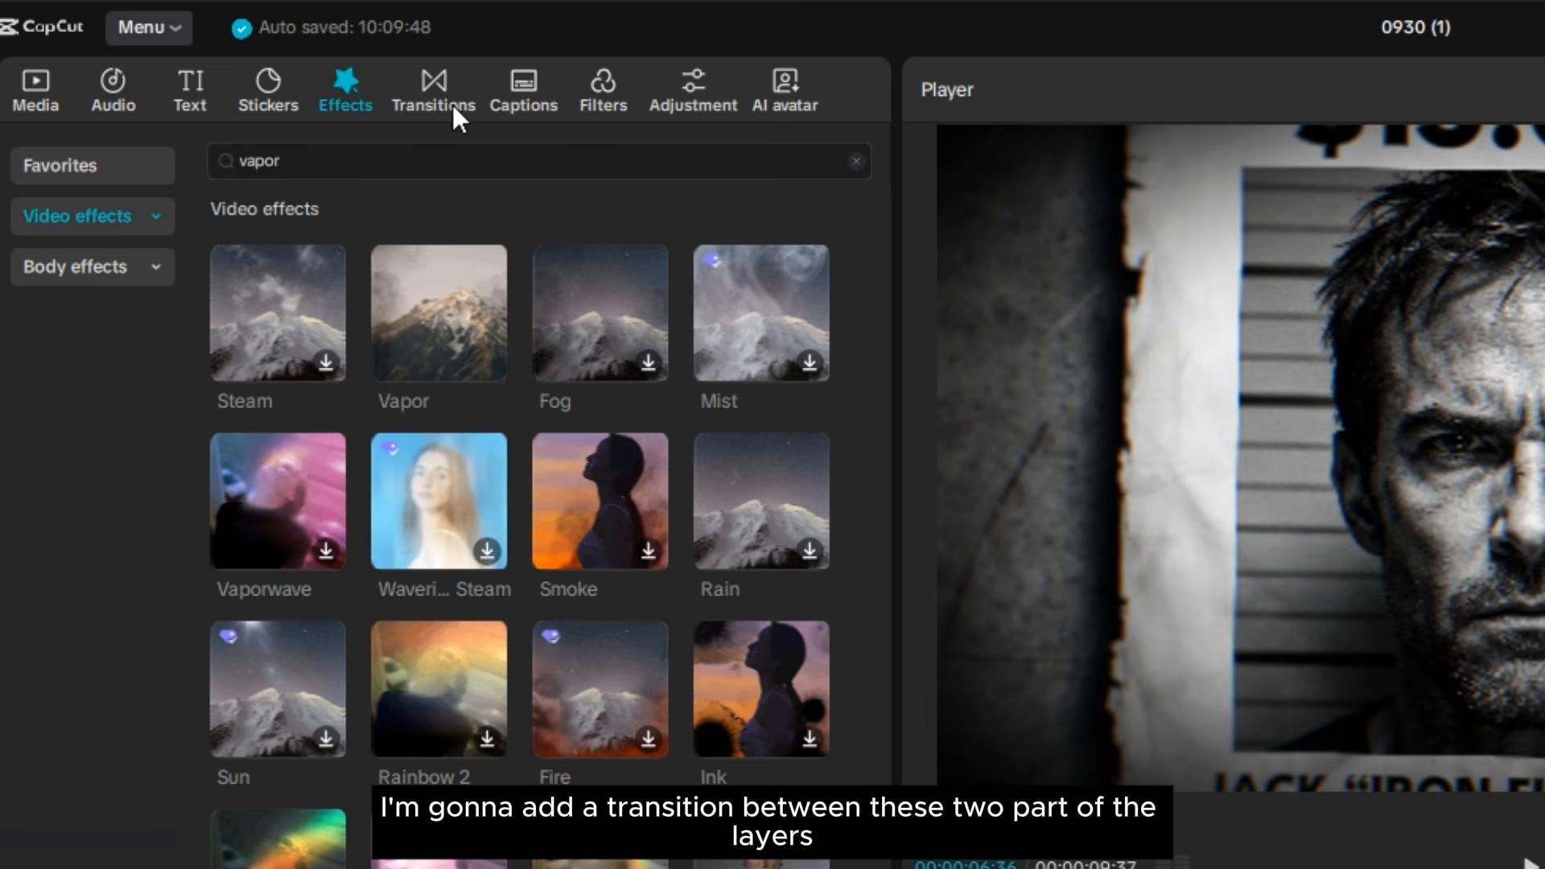
Search the transitions for blur and place the Blur transition between the two parts of the clip.
{"action": "left_click", "coordinate": [452, 105]}
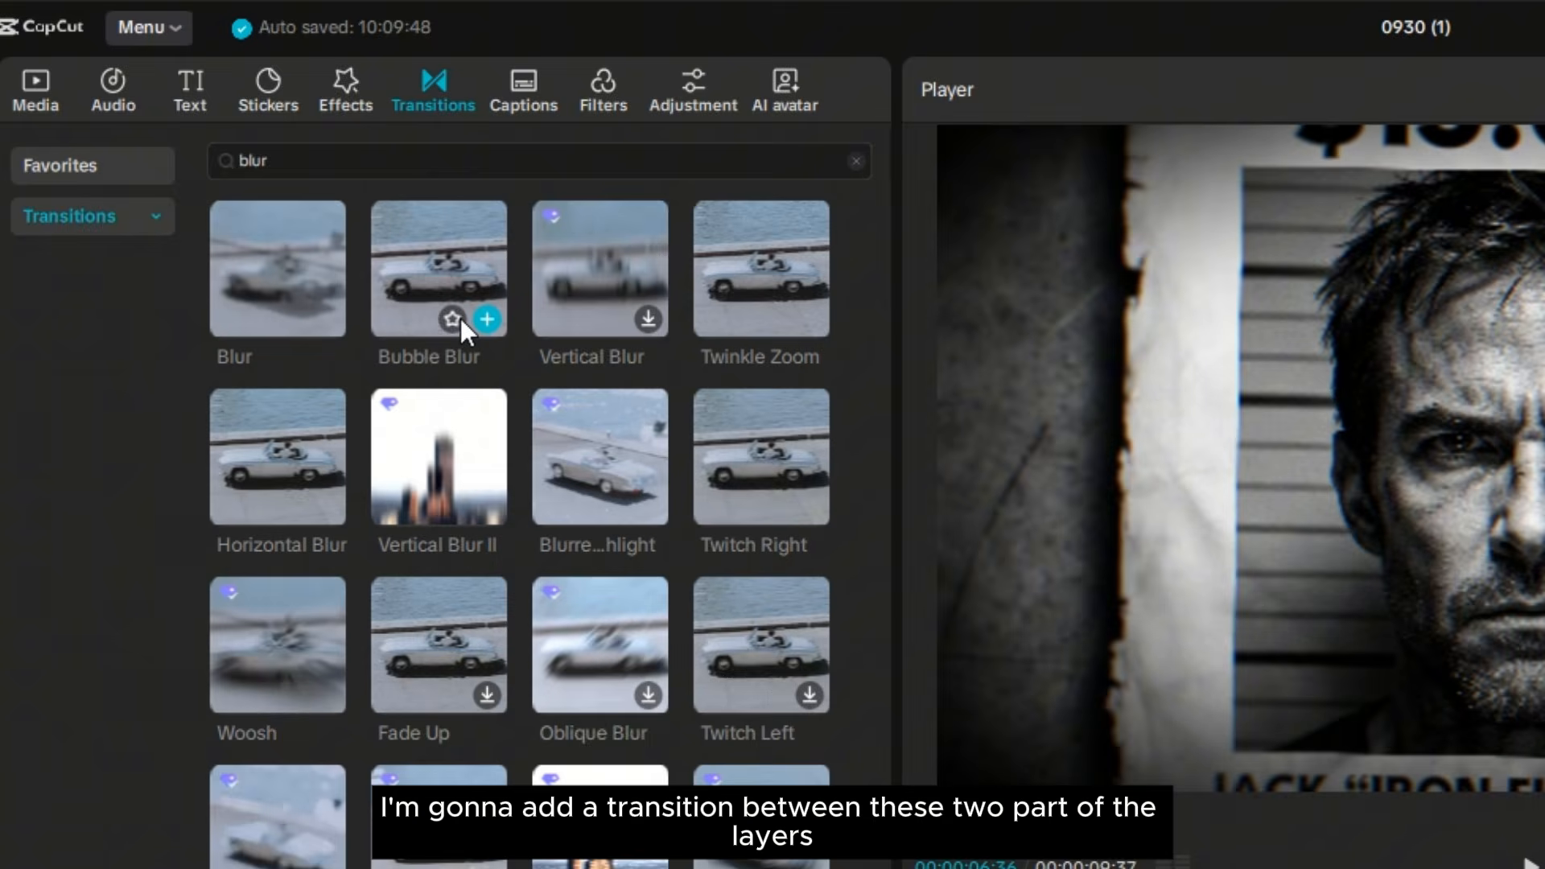
{"action": "left_click", "coordinate": [600, 154]}
{"action": "left_click", "coordinate": [855, 161]}
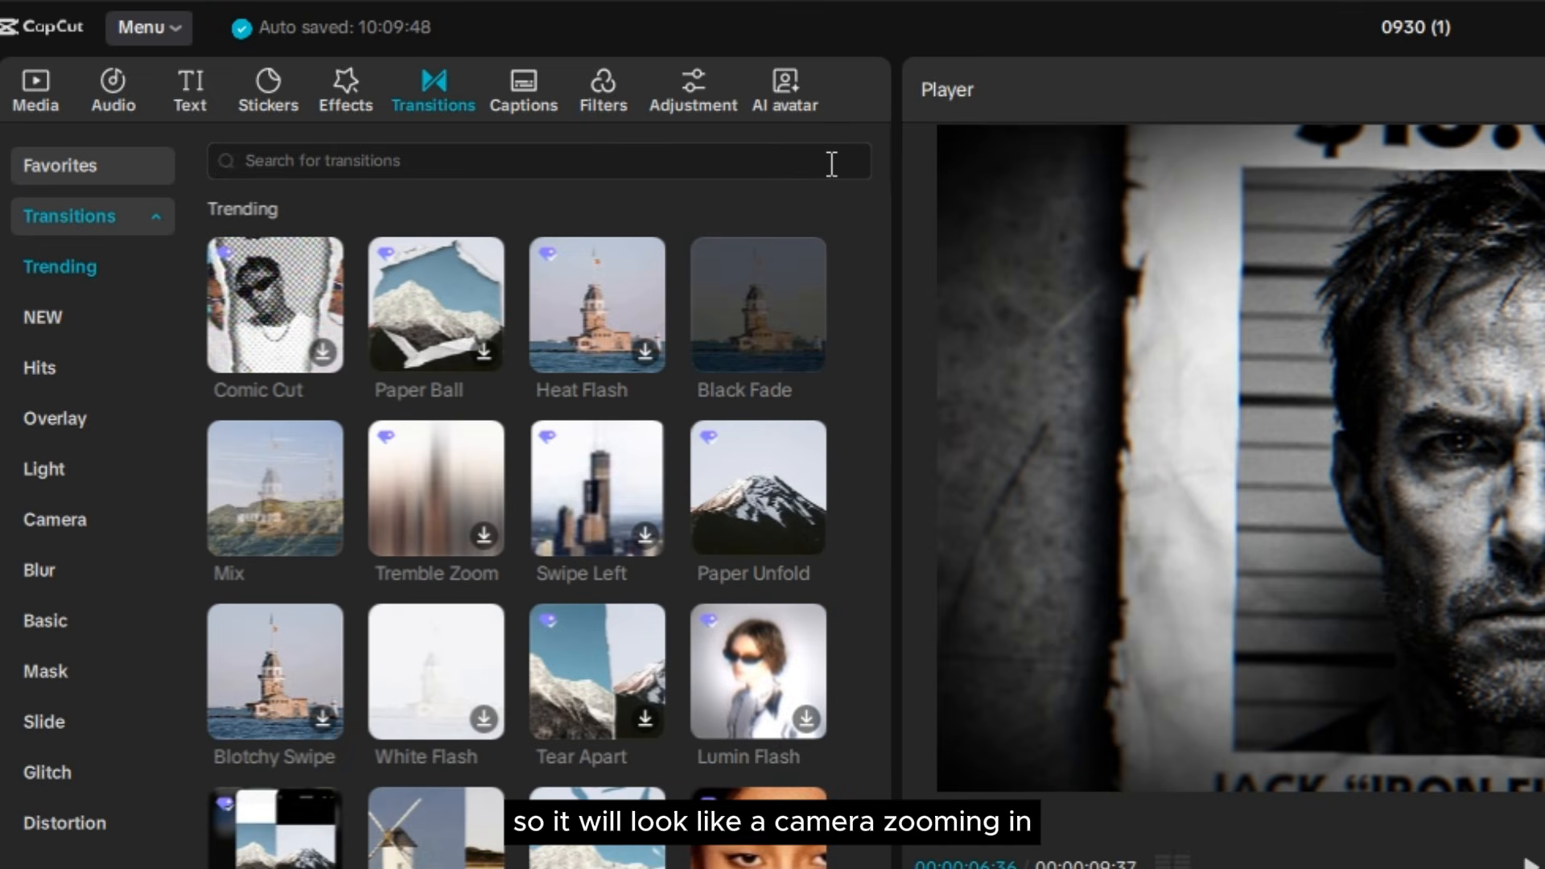
{"action": "left_click", "coordinate": [764, 164]}
{"action": "type", "text": "blur"}
{"action": "key", "text": "Return"}
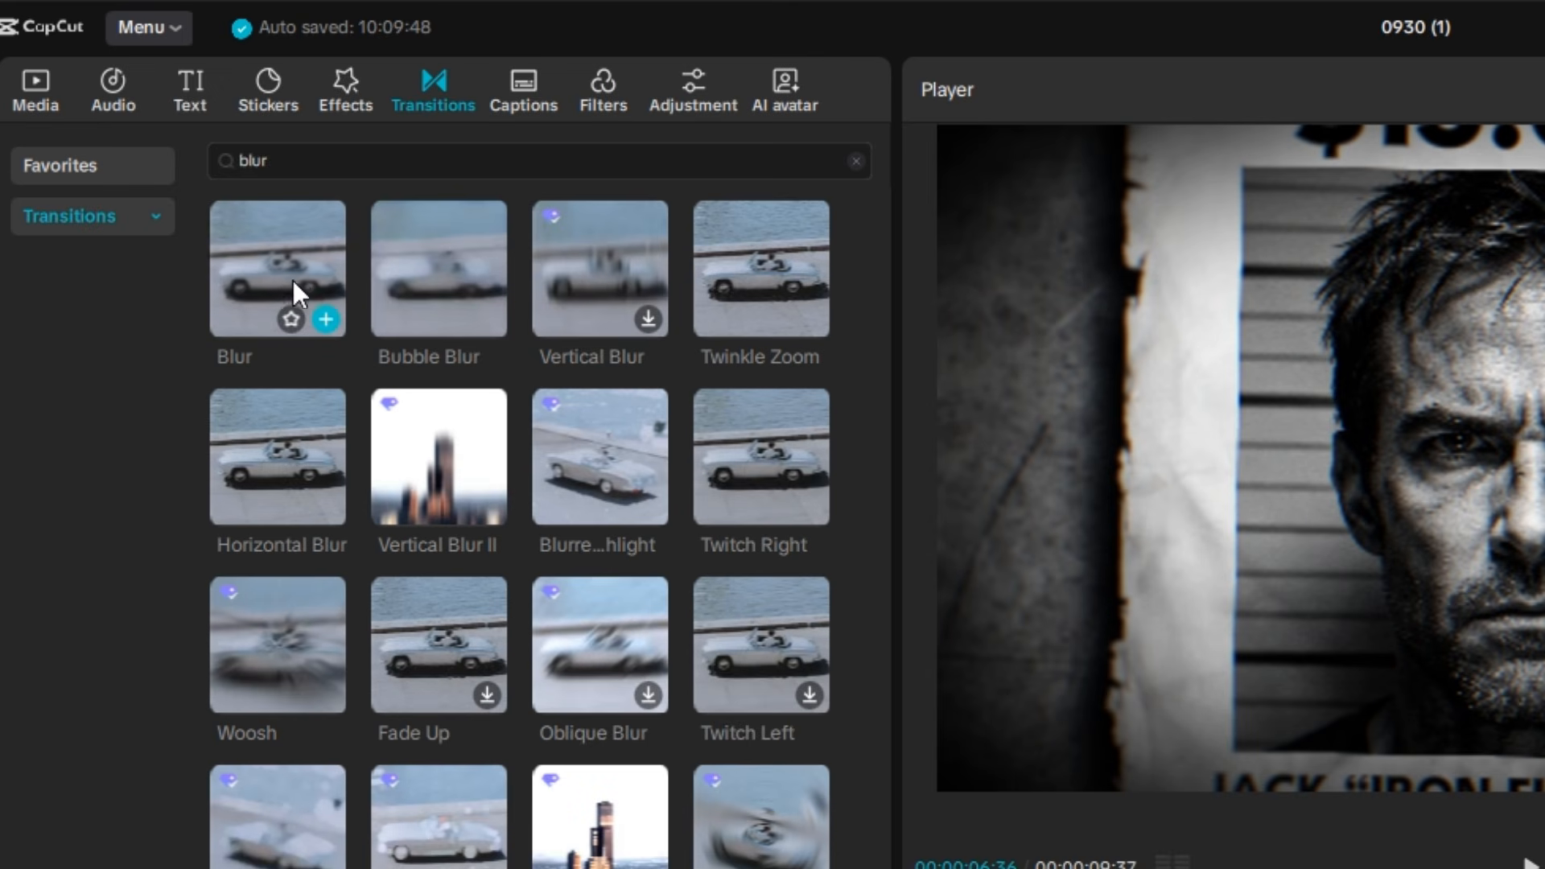
{"action": "left_click_drag", "start_coordinate": [258, 253], "coordinate": [800, 621]}
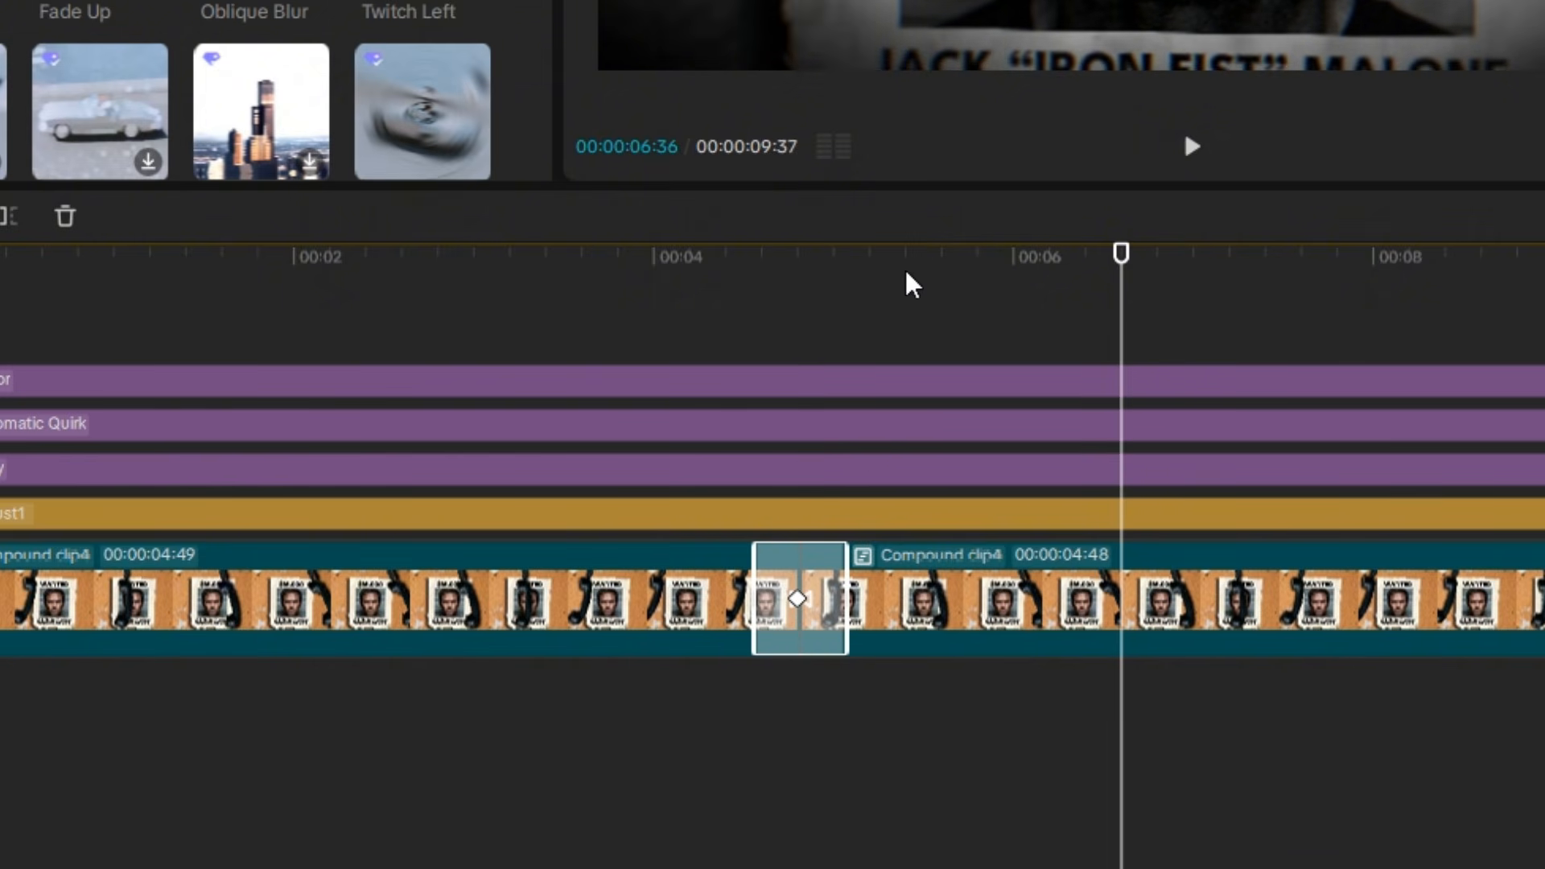
Lengthen the Blur transition and play back the scene around the cut to check it.
{"action": "left_click", "coordinate": [799, 315]}
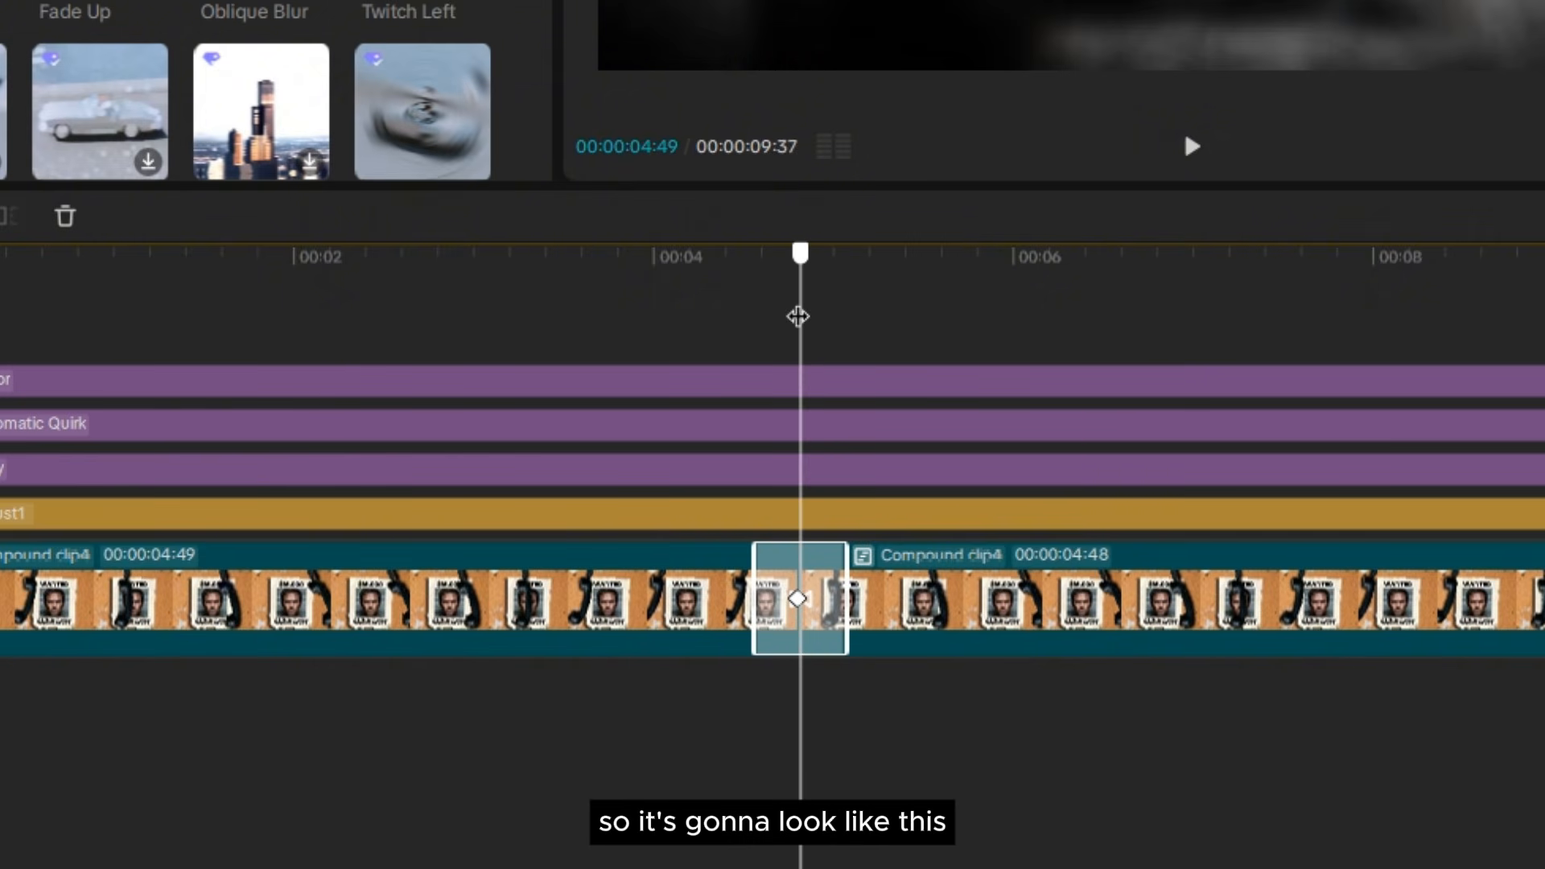
{"action": "left_click_drag", "start_coordinate": [799, 314], "coordinate": [710, 322]}
{"action": "left_click", "coordinate": [1468, 226]}
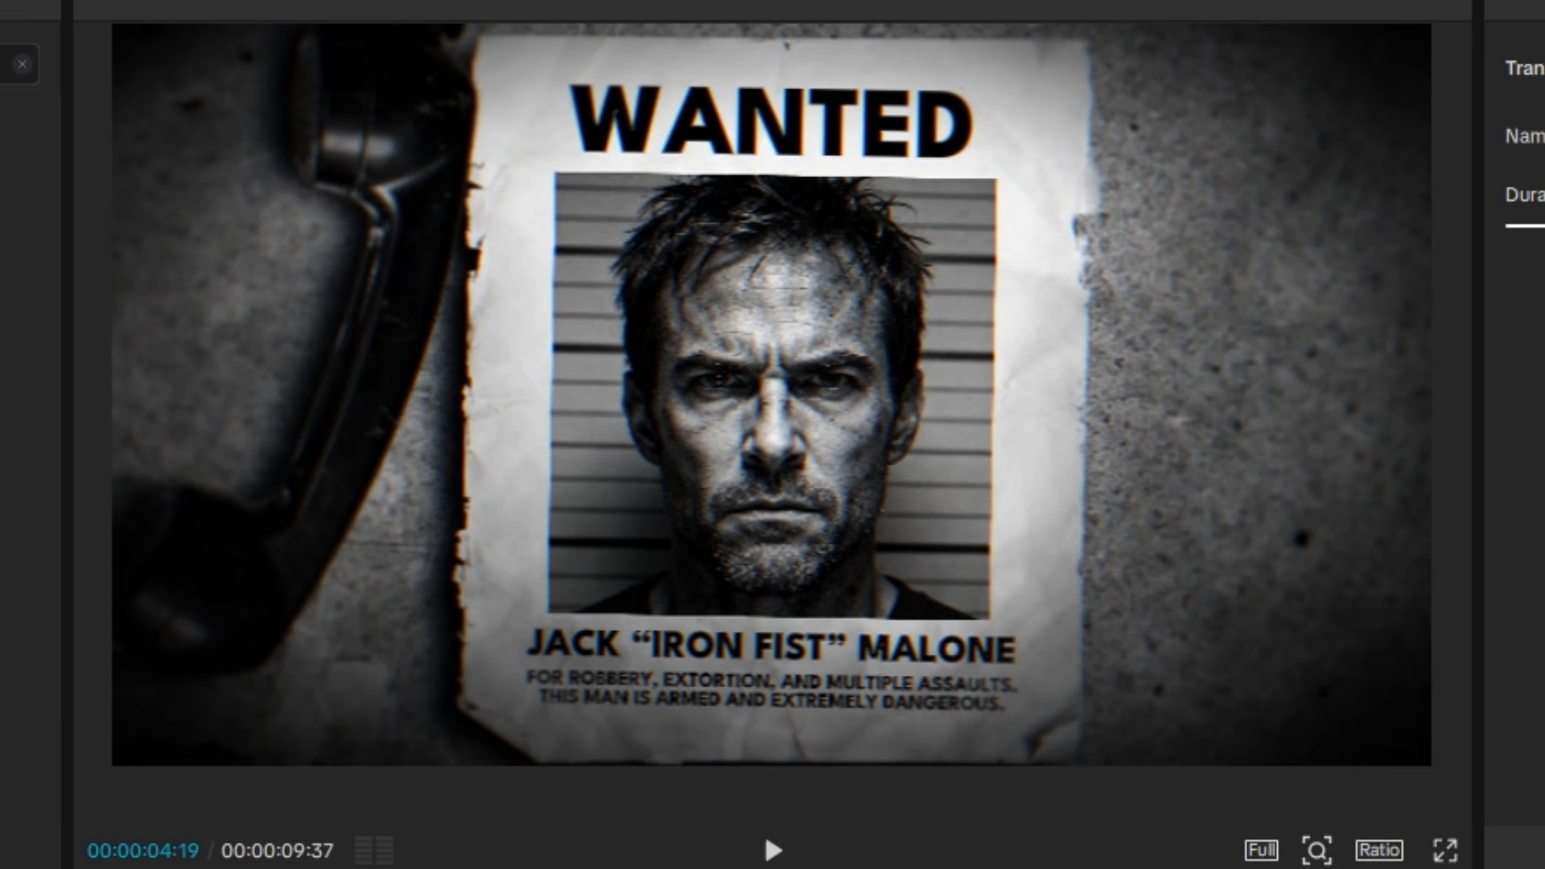
{"action": "key", "text": "space"}
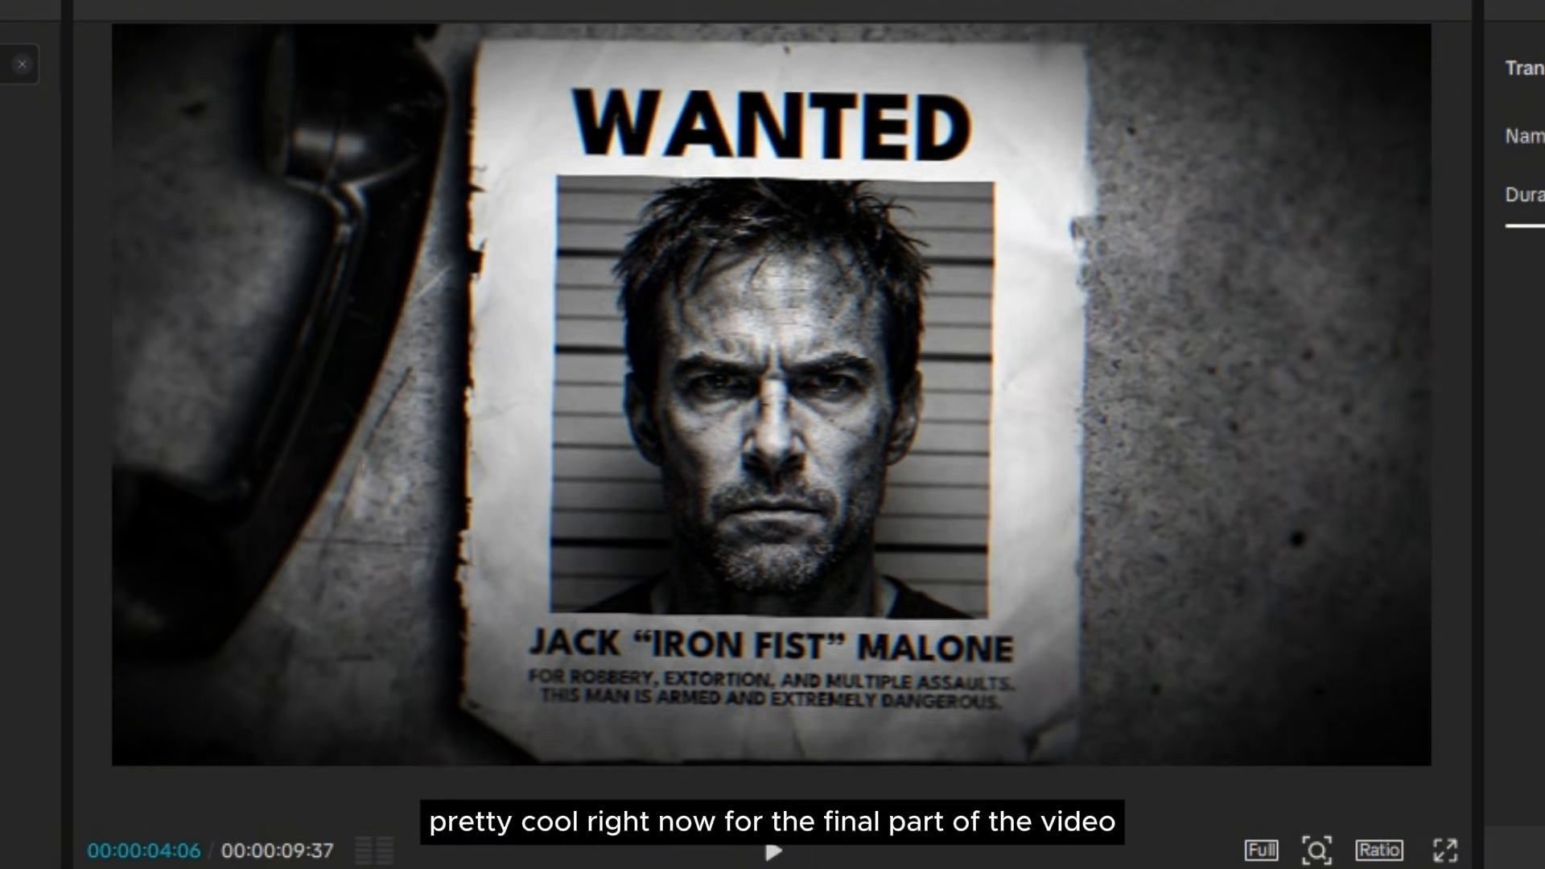
{"action": "key", "text": "space"}
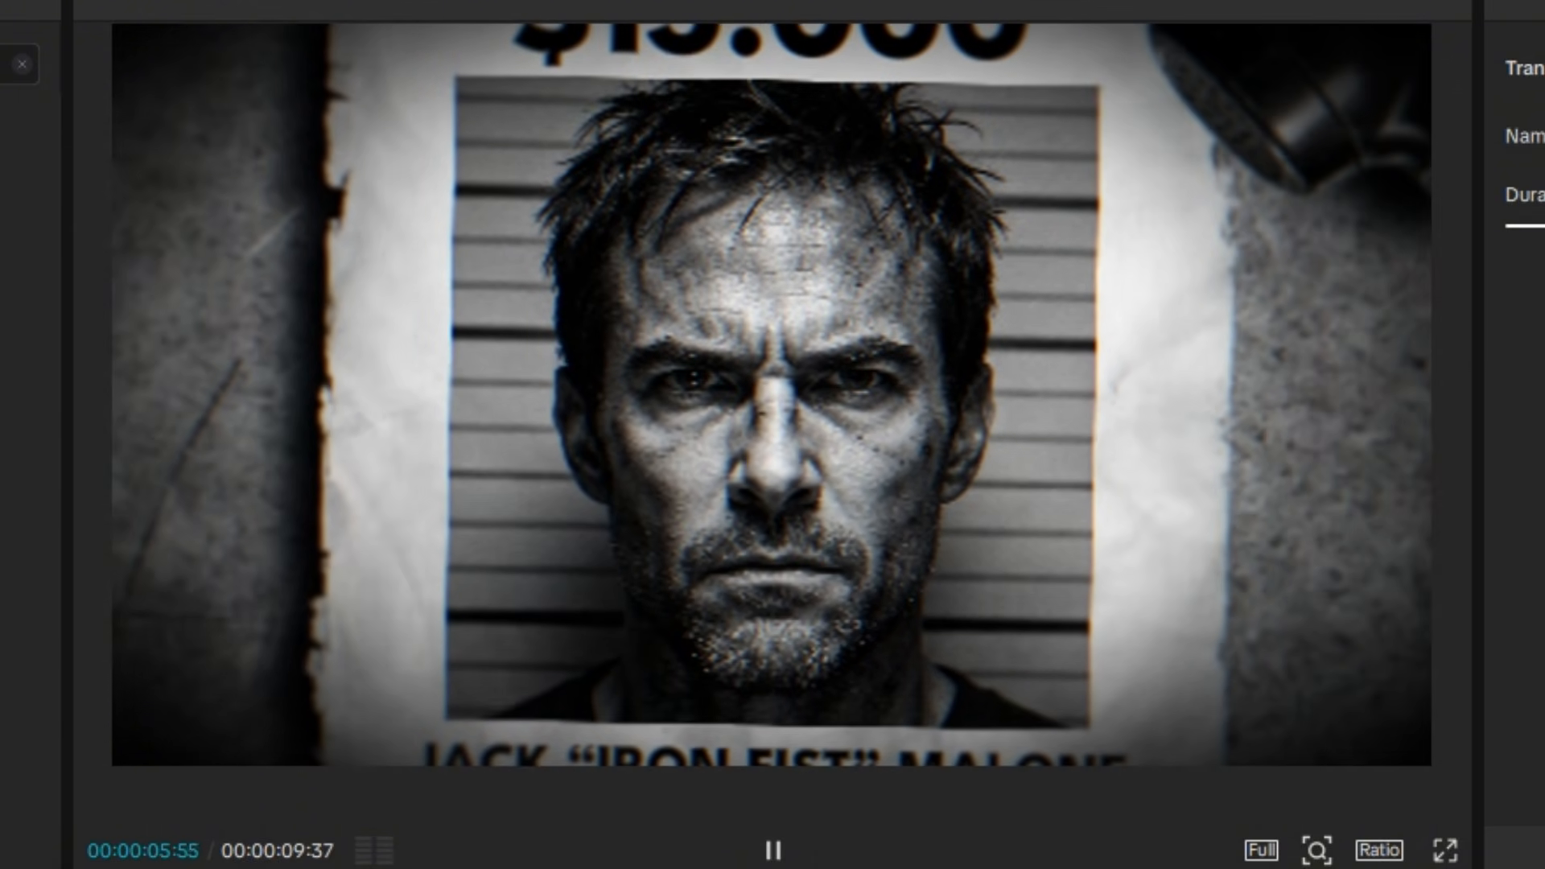
{"action": "key", "text": "space"}
{"action": "key", "text": "space"}
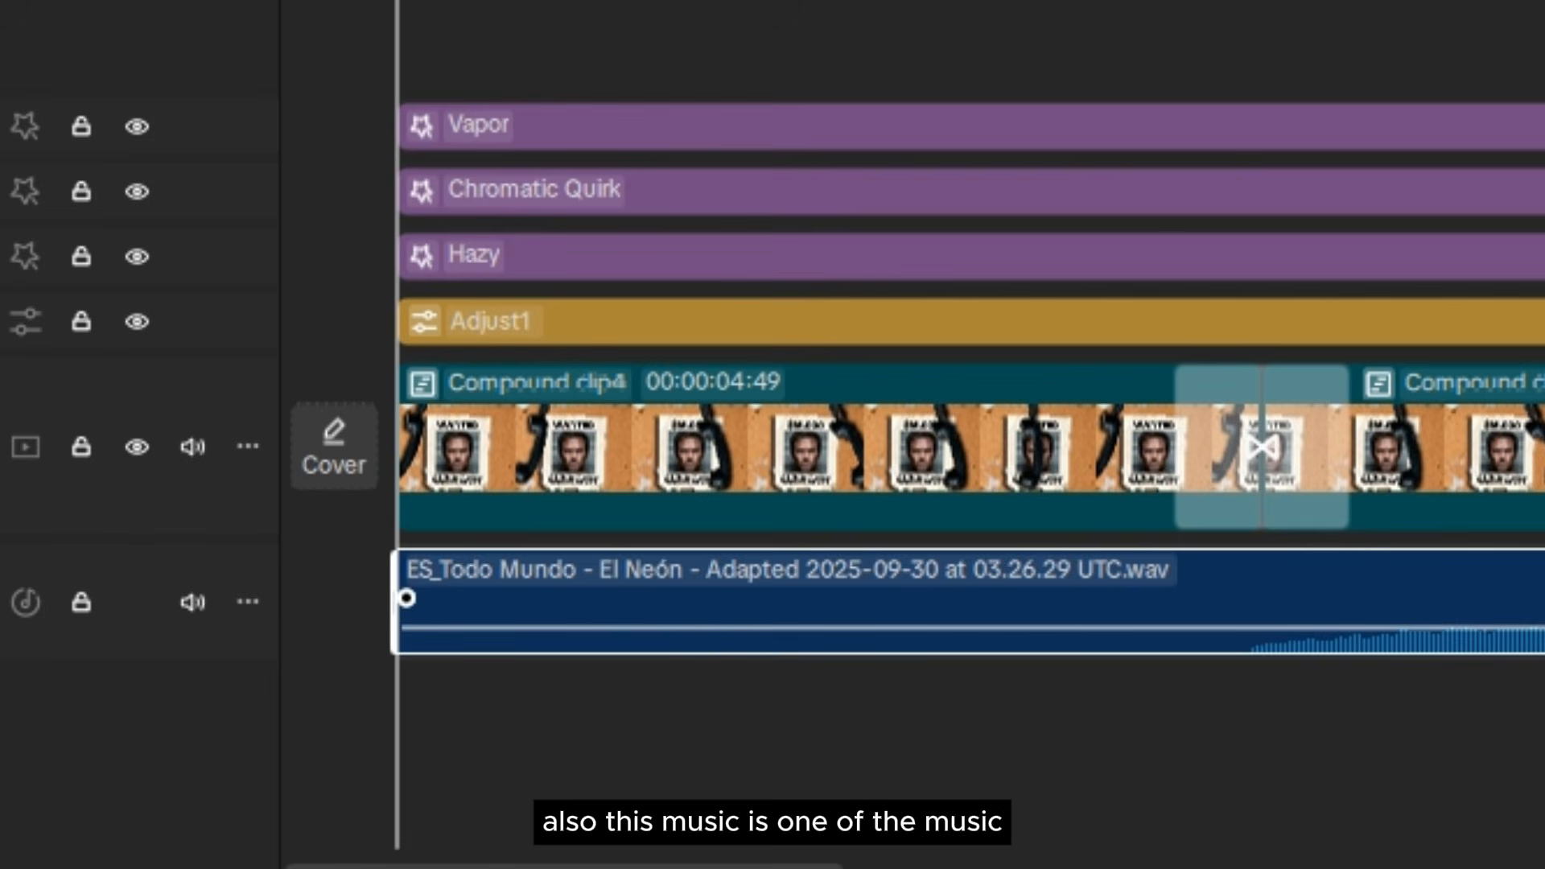
Give the music track a 2.2 s fade-in, lower its volume to -4.9 dB and play back the scene.
{"action": "scroll", "coordinate": [1523, 617], "scroll_direction": "down", "scroll_amount": 2}
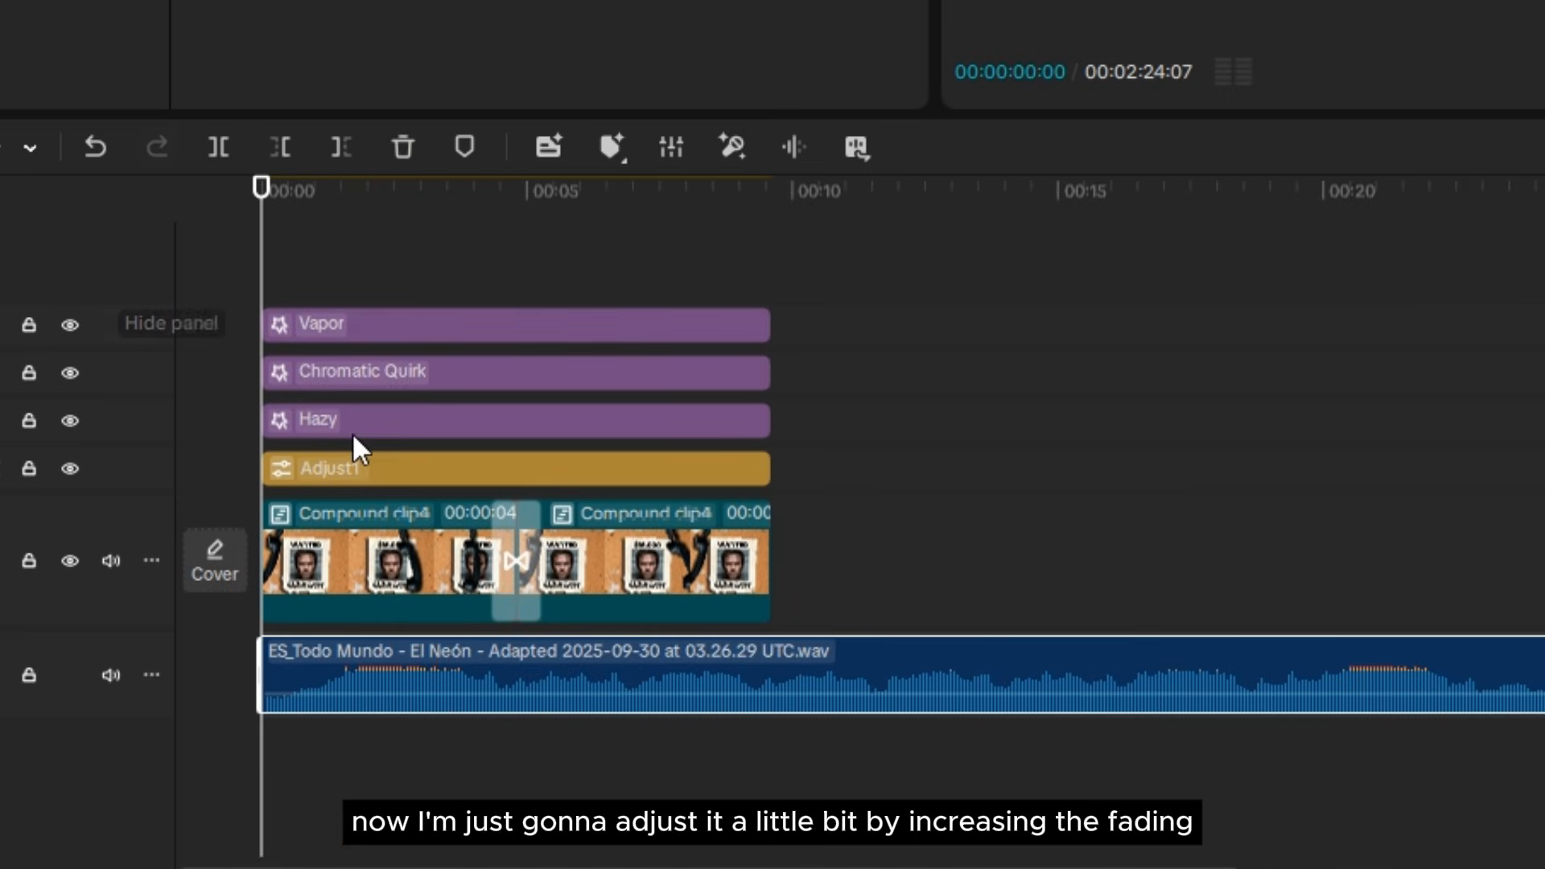
{"action": "scroll", "coordinate": [597, 396], "scroll_direction": "up", "scroll_amount": 2}
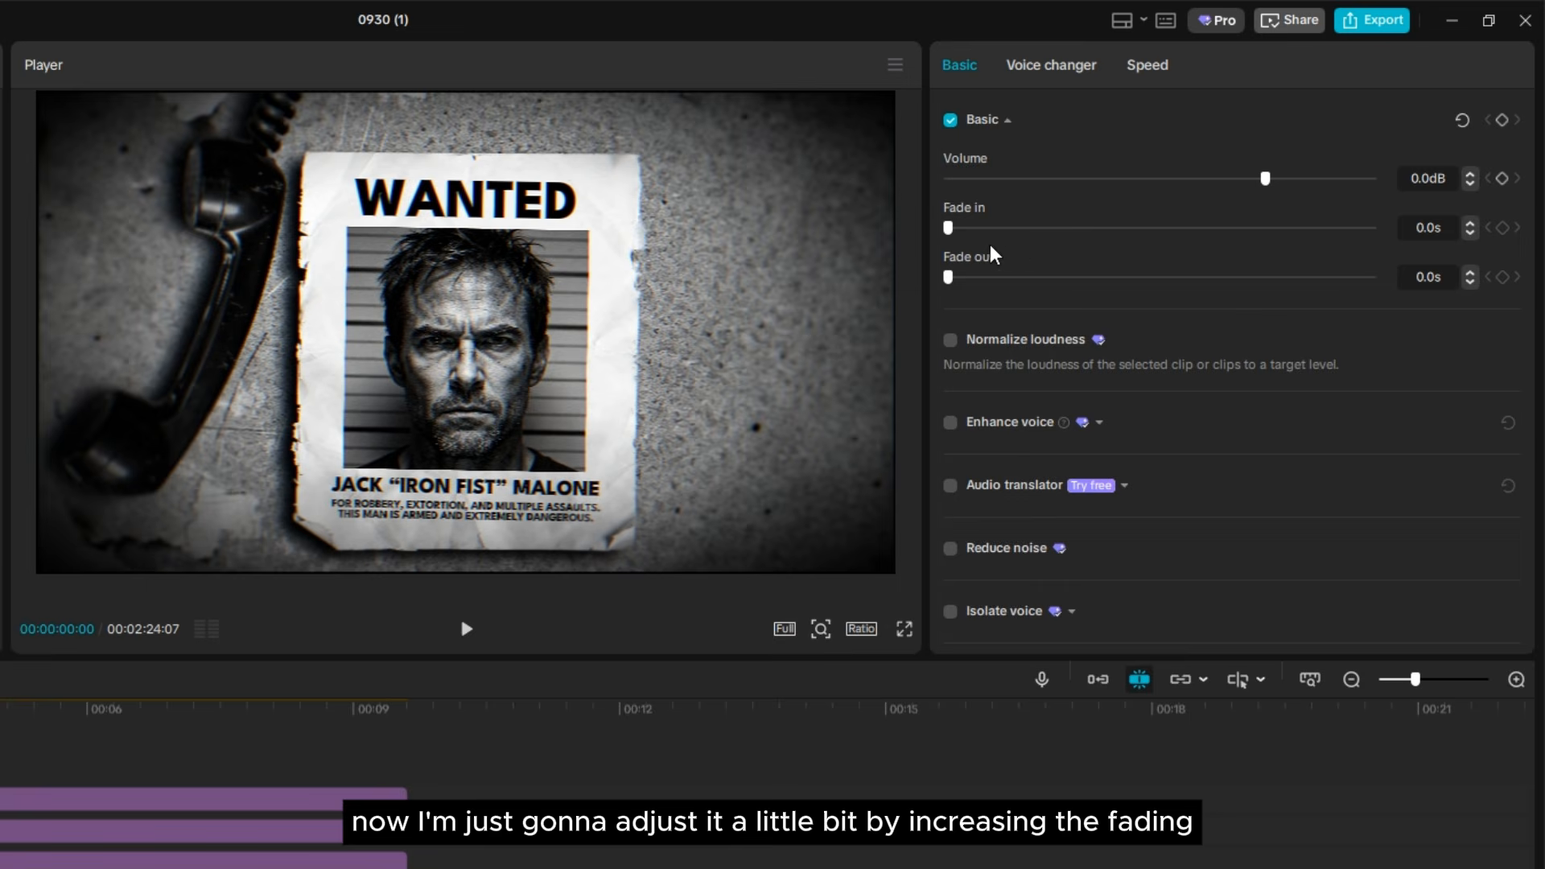
{"action": "left_click_drag", "start_coordinate": [1032, 231], "coordinate": [1043, 232]}
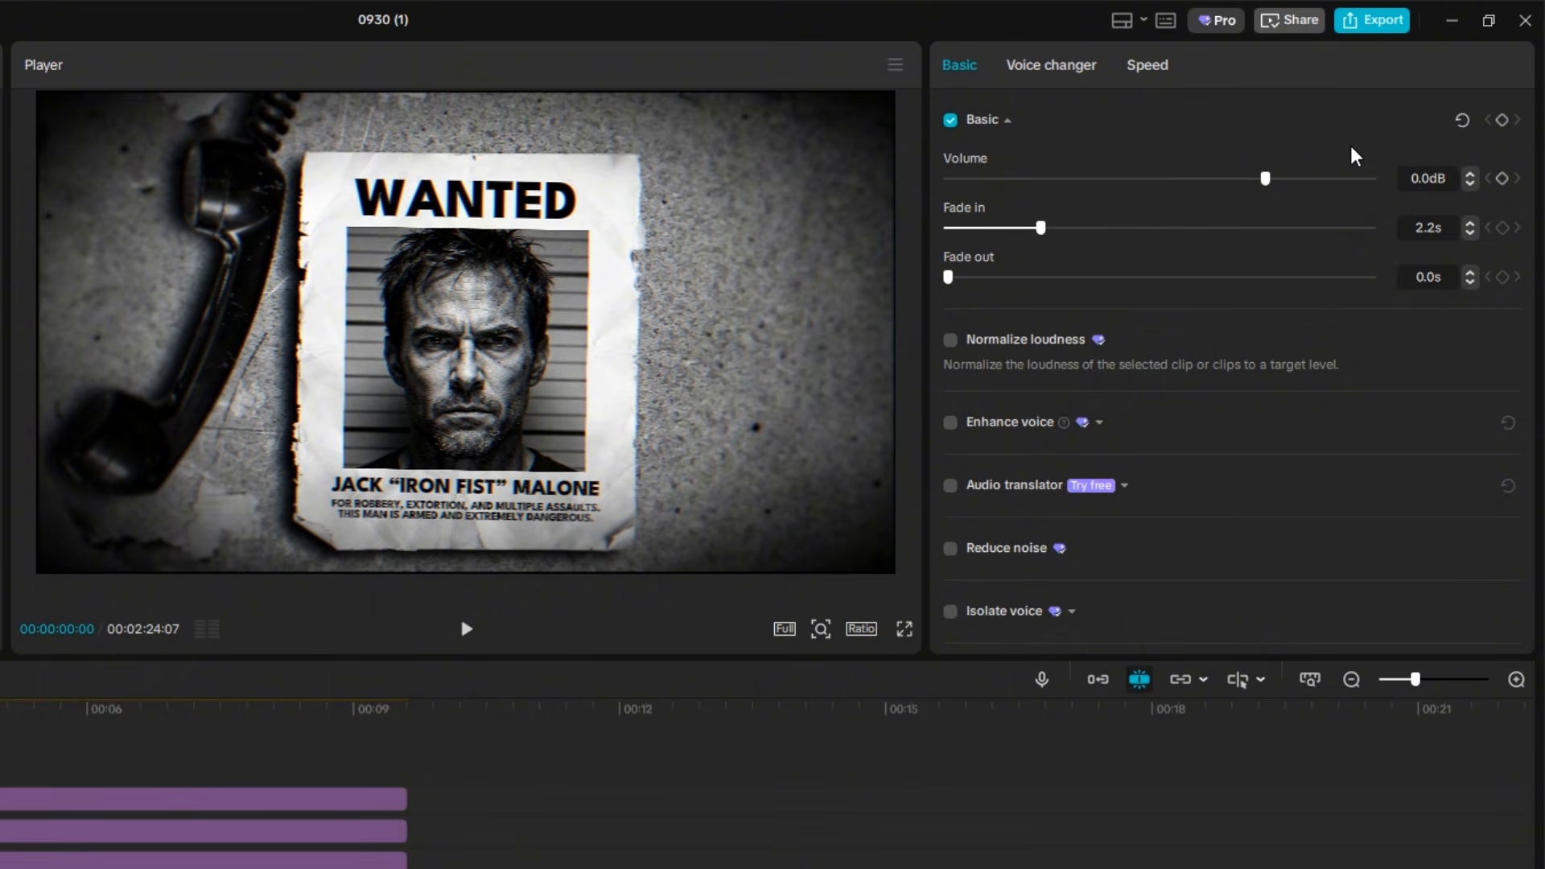
{"action": "left_click_drag", "start_coordinate": [1207, 185], "coordinate": [1237, 185]}
{"action": "key", "text": "space"}
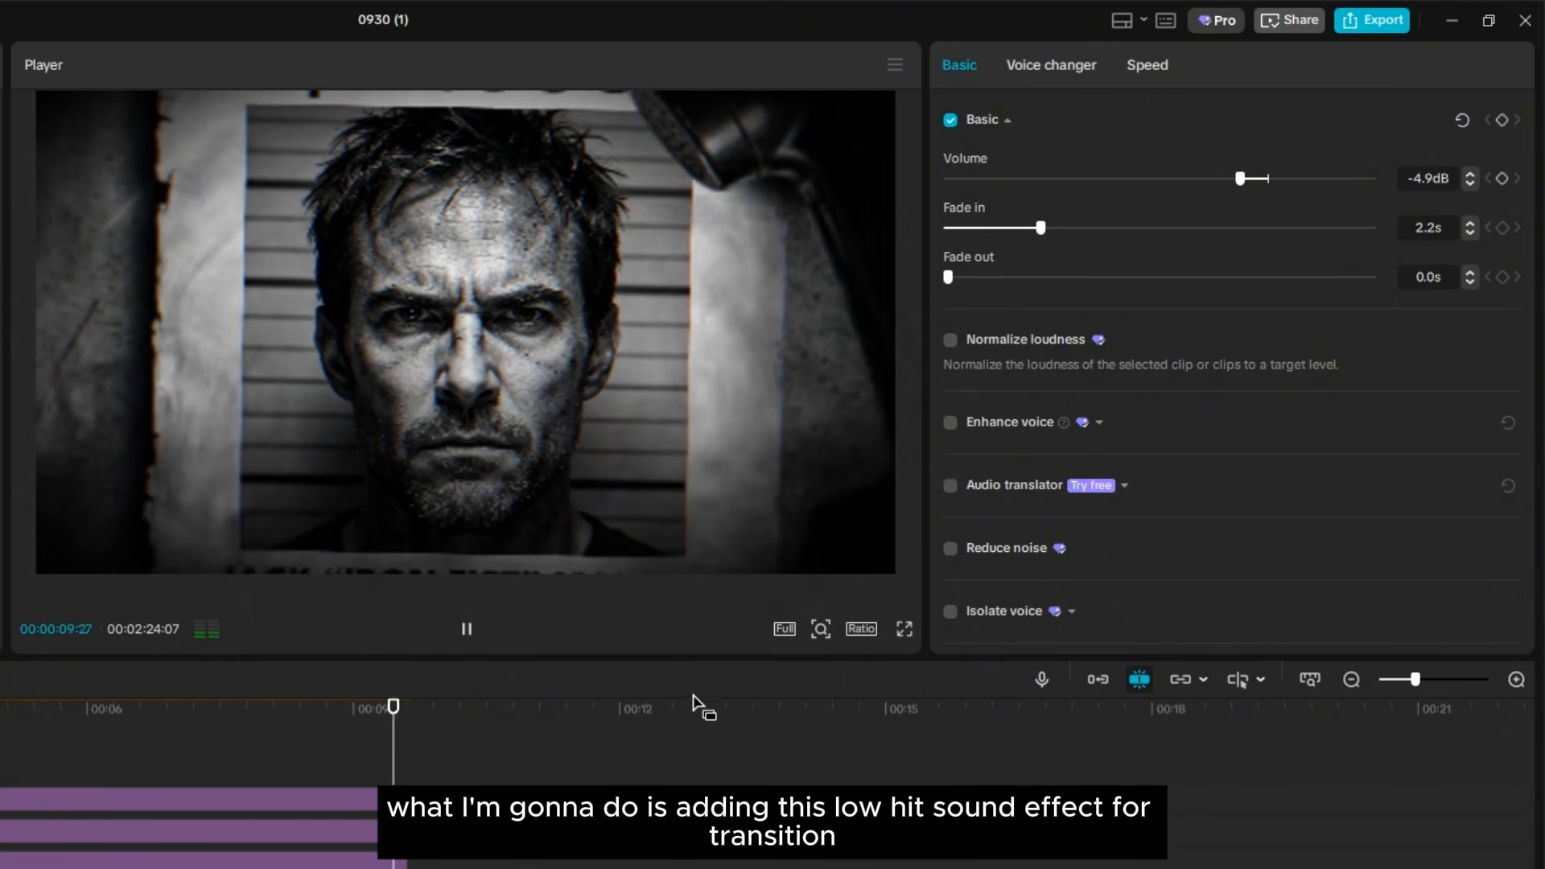
{"action": "key", "text": "space"}
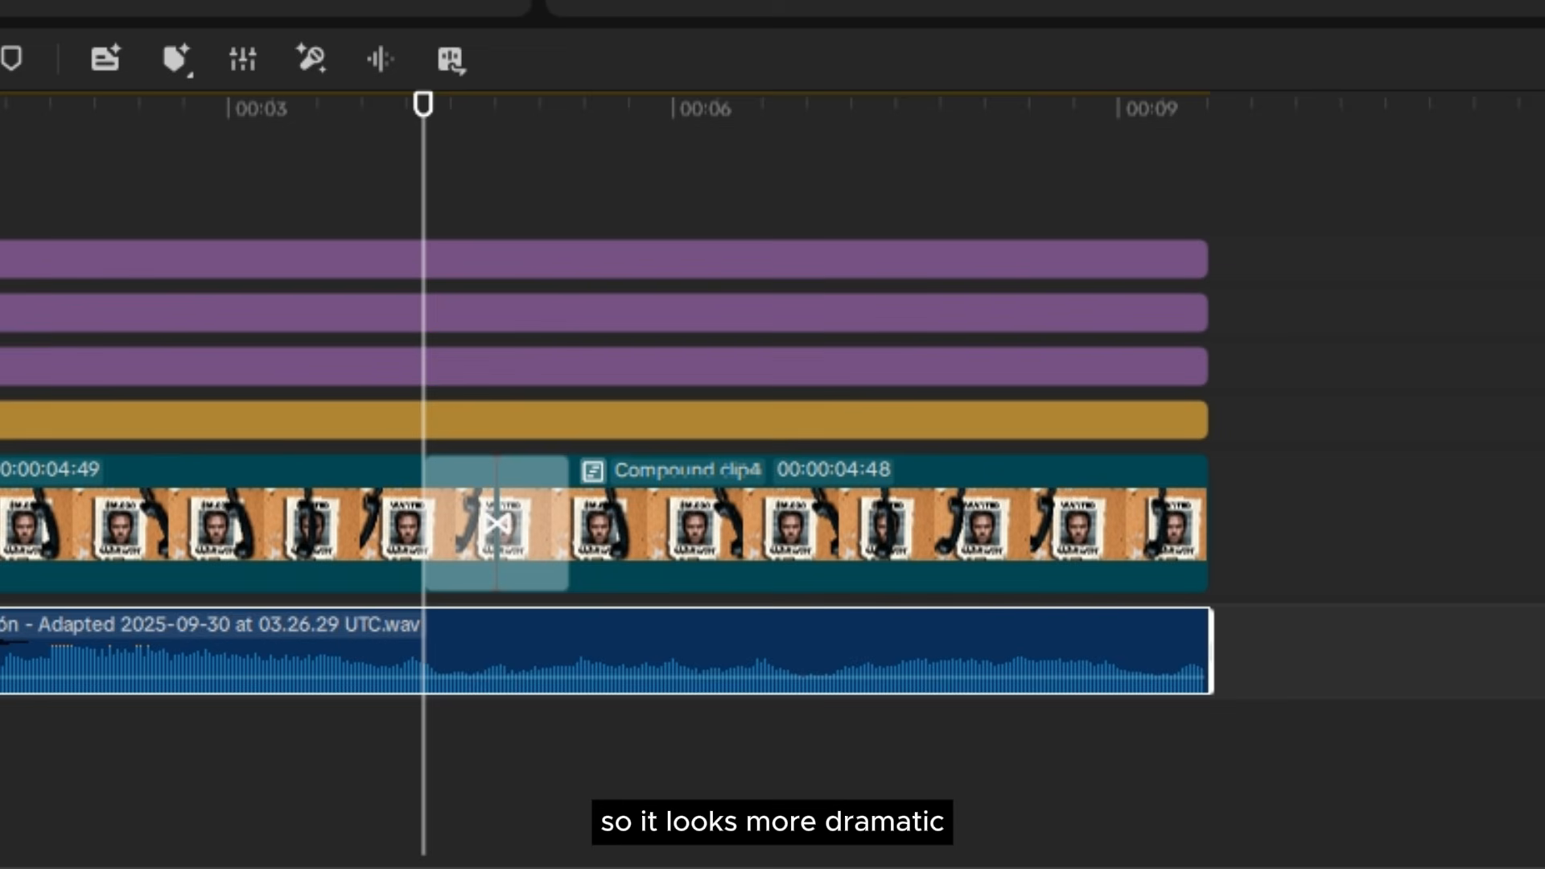
Add the ES_Low Hit sound effect below the music where the Blur transition begins, and play back the scene to check the transition.
{"action": "left_click_drag", "start_coordinate": [321, 4], "coordinate": [523, 728]}
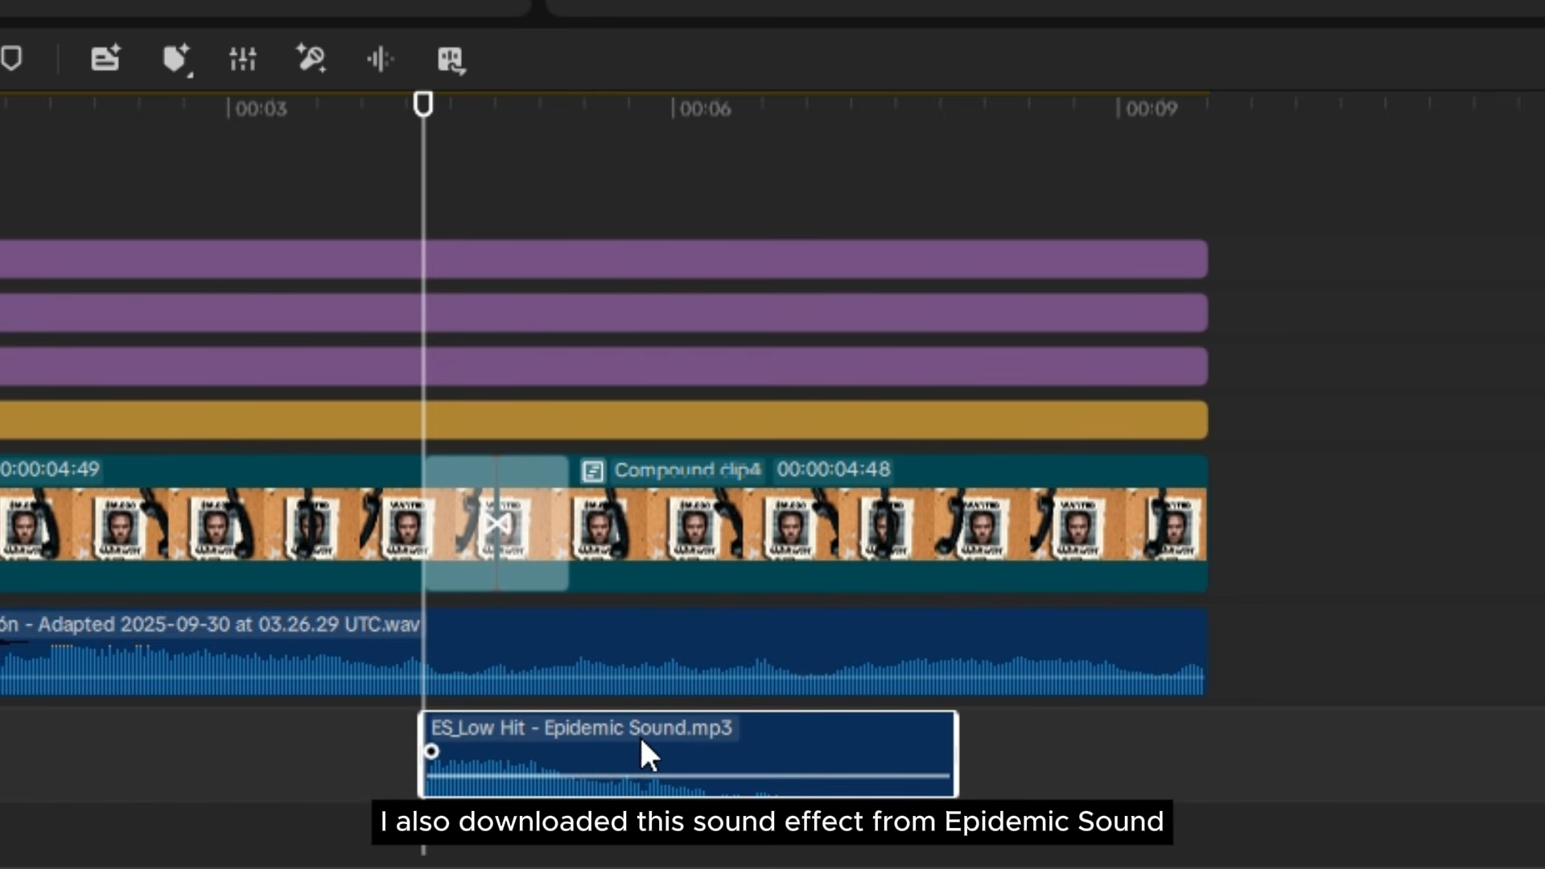
{"action": "scroll", "coordinate": [589, 712], "scroll_direction": "up", "scroll_amount": 5}
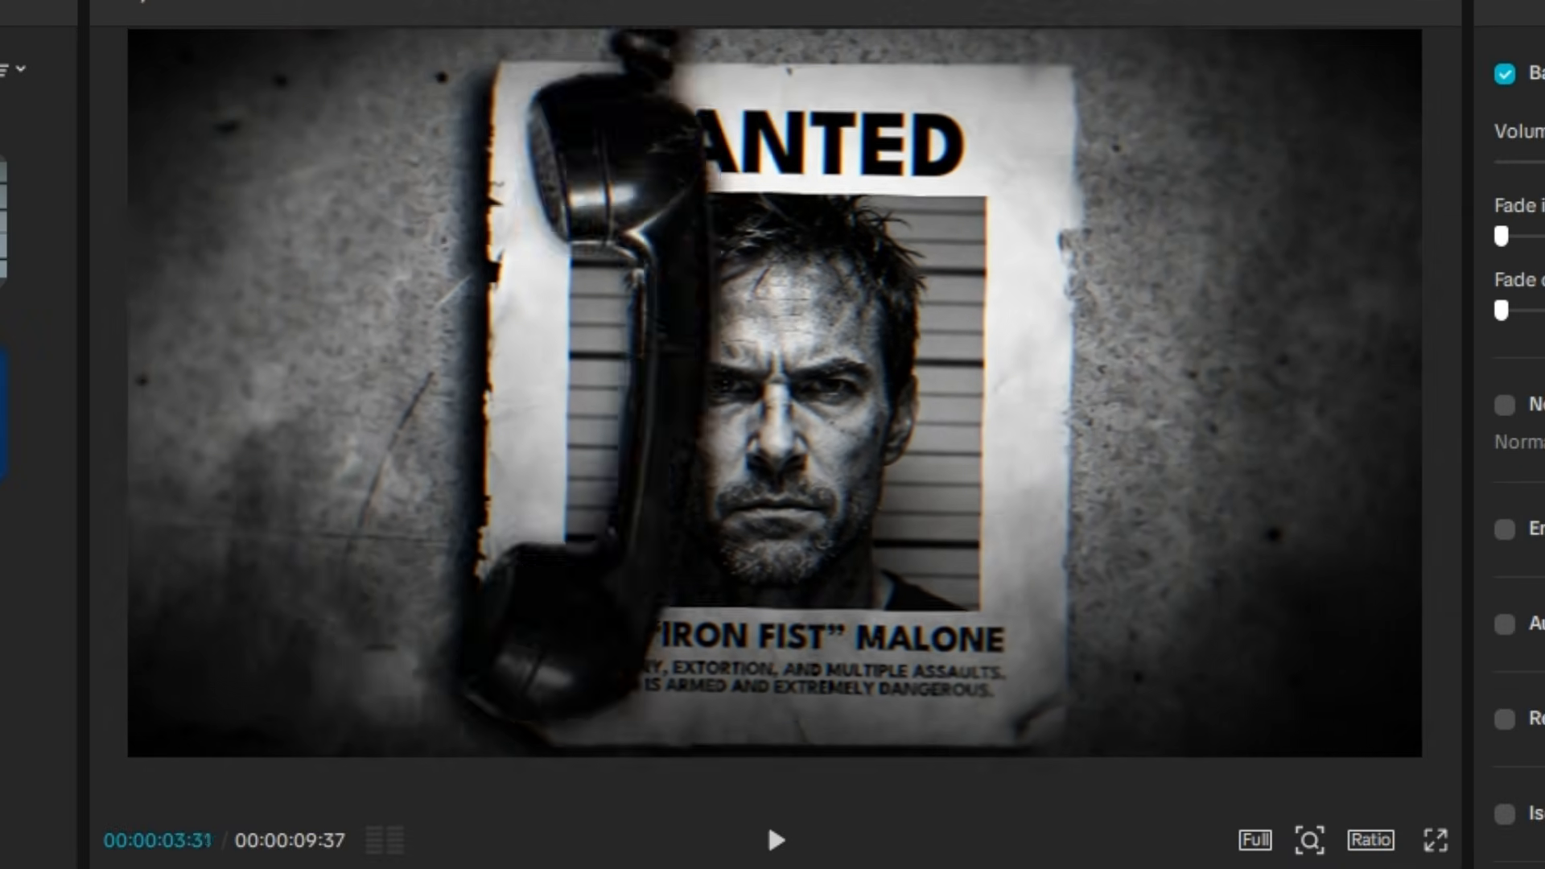
{"action": "key", "text": "Home"}
{"action": "key", "text": "space"}
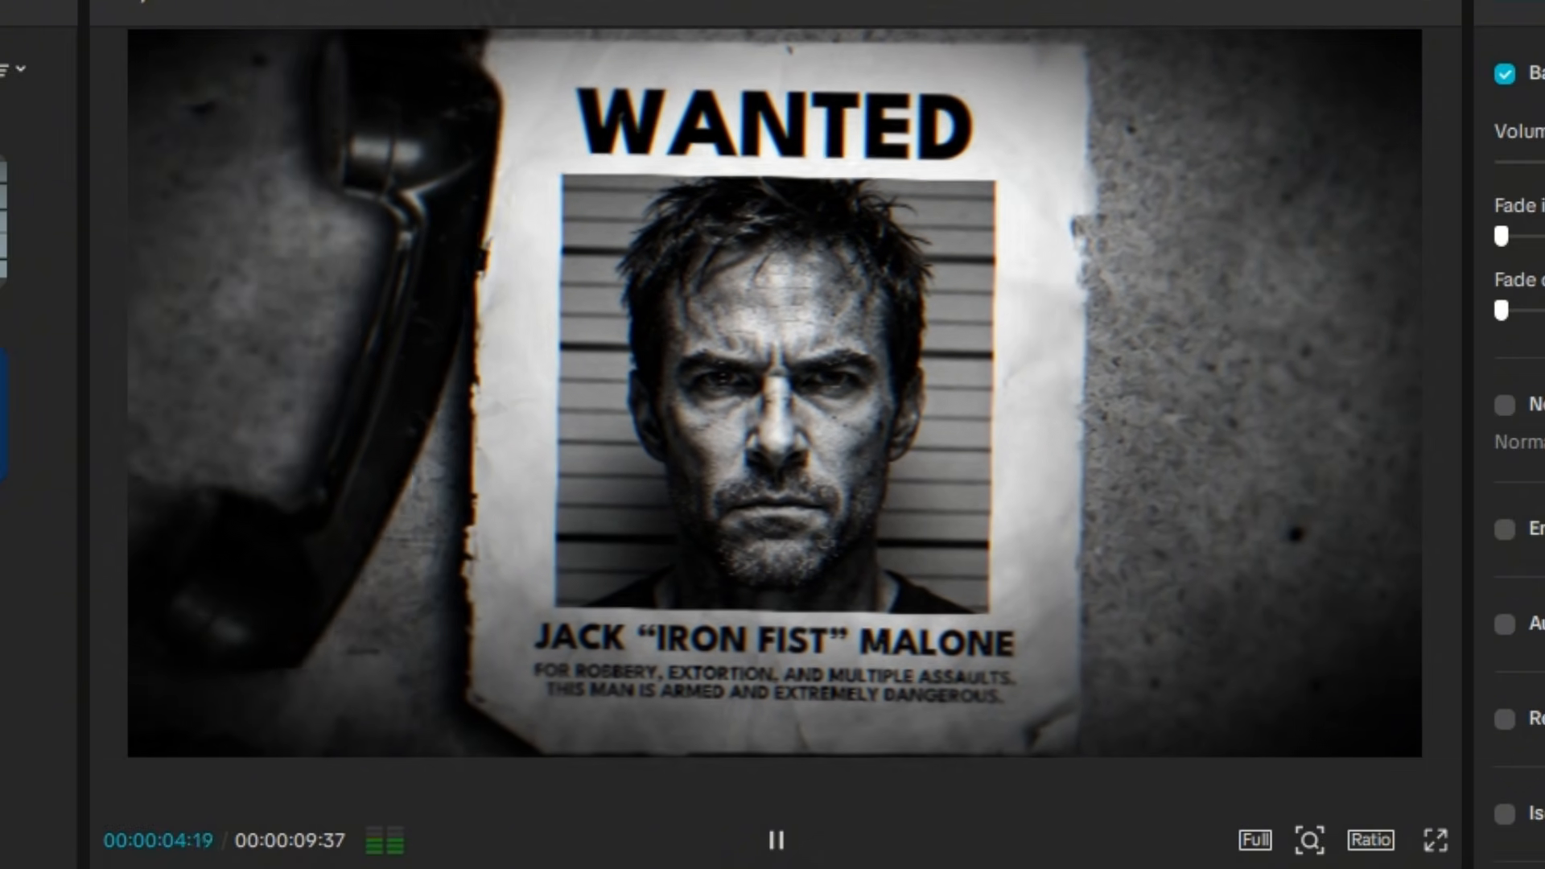
{"action": "key", "text": "space"}
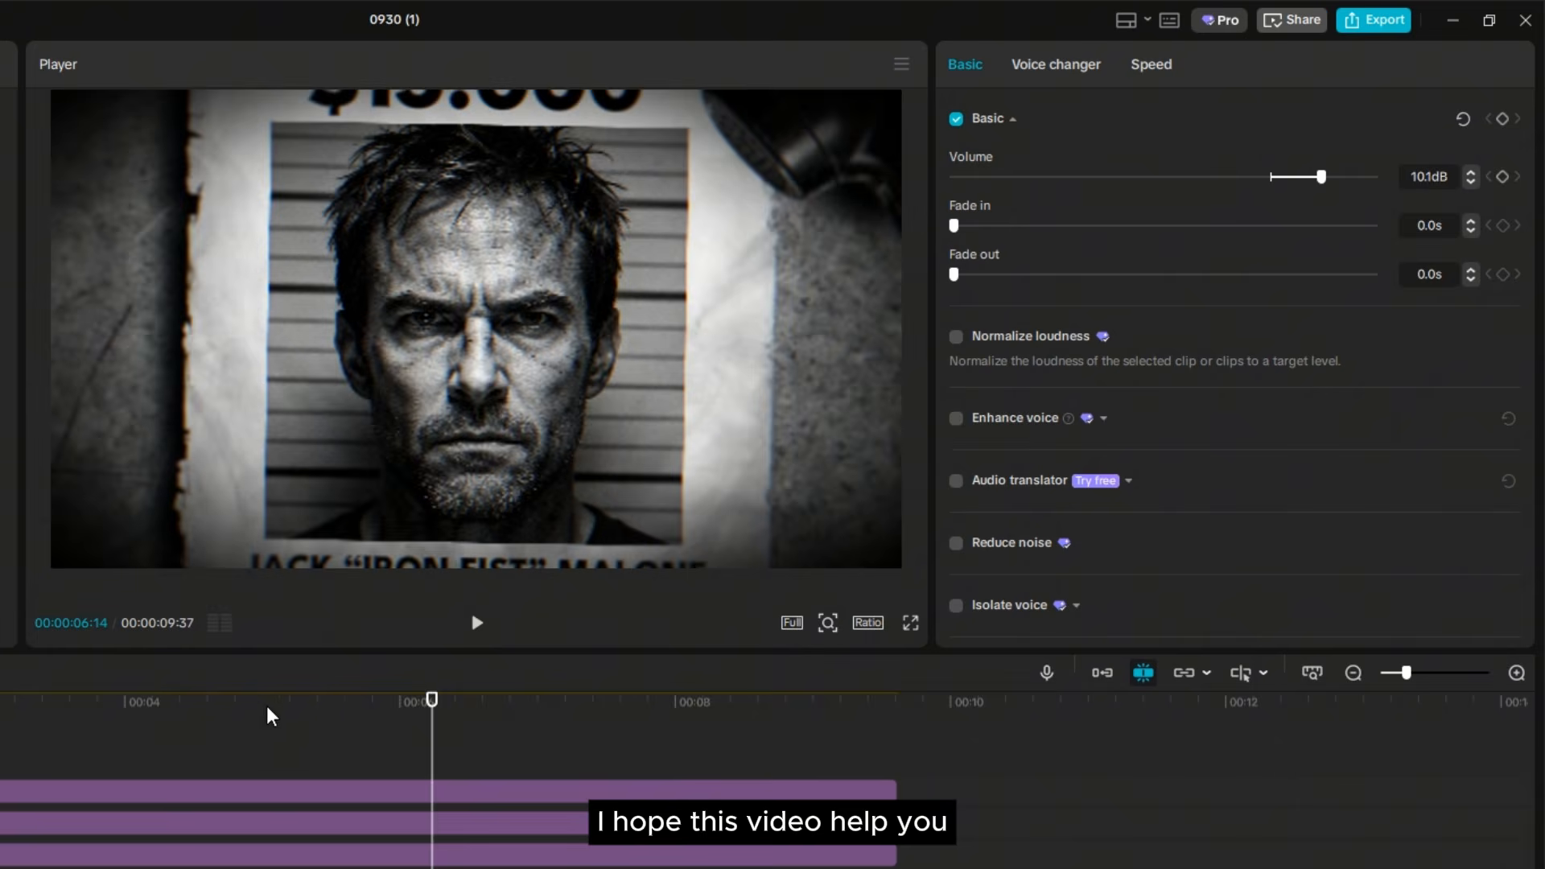
{"action": "left_click", "coordinate": [172, 704]}
{"action": "key", "text": "space"}
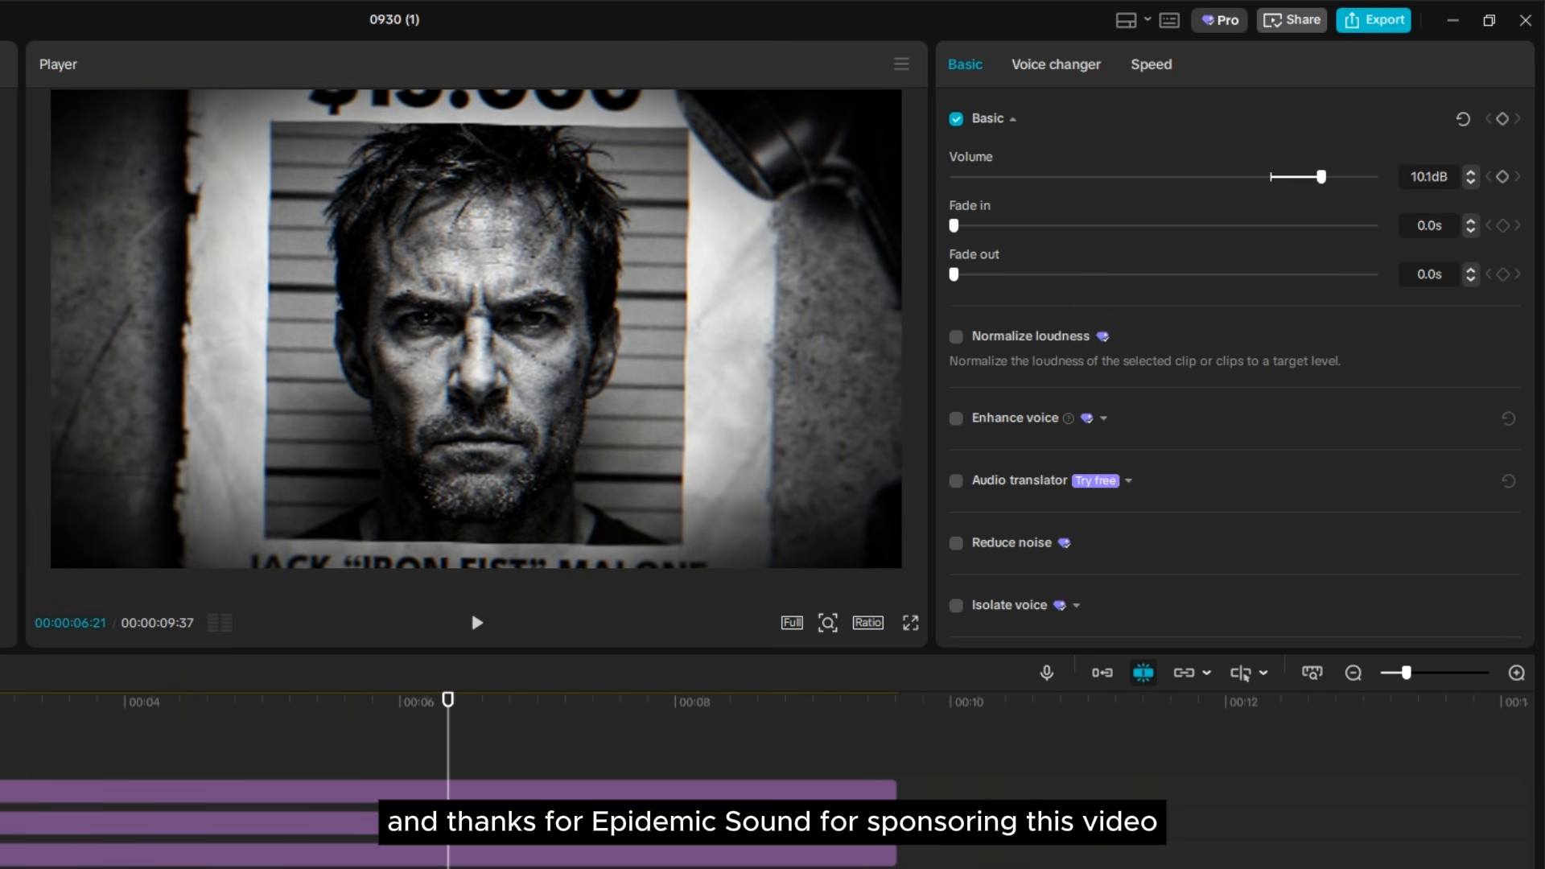
{"action": "left_click", "coordinate": [183, 734]}
{"action": "key", "text": "space"}
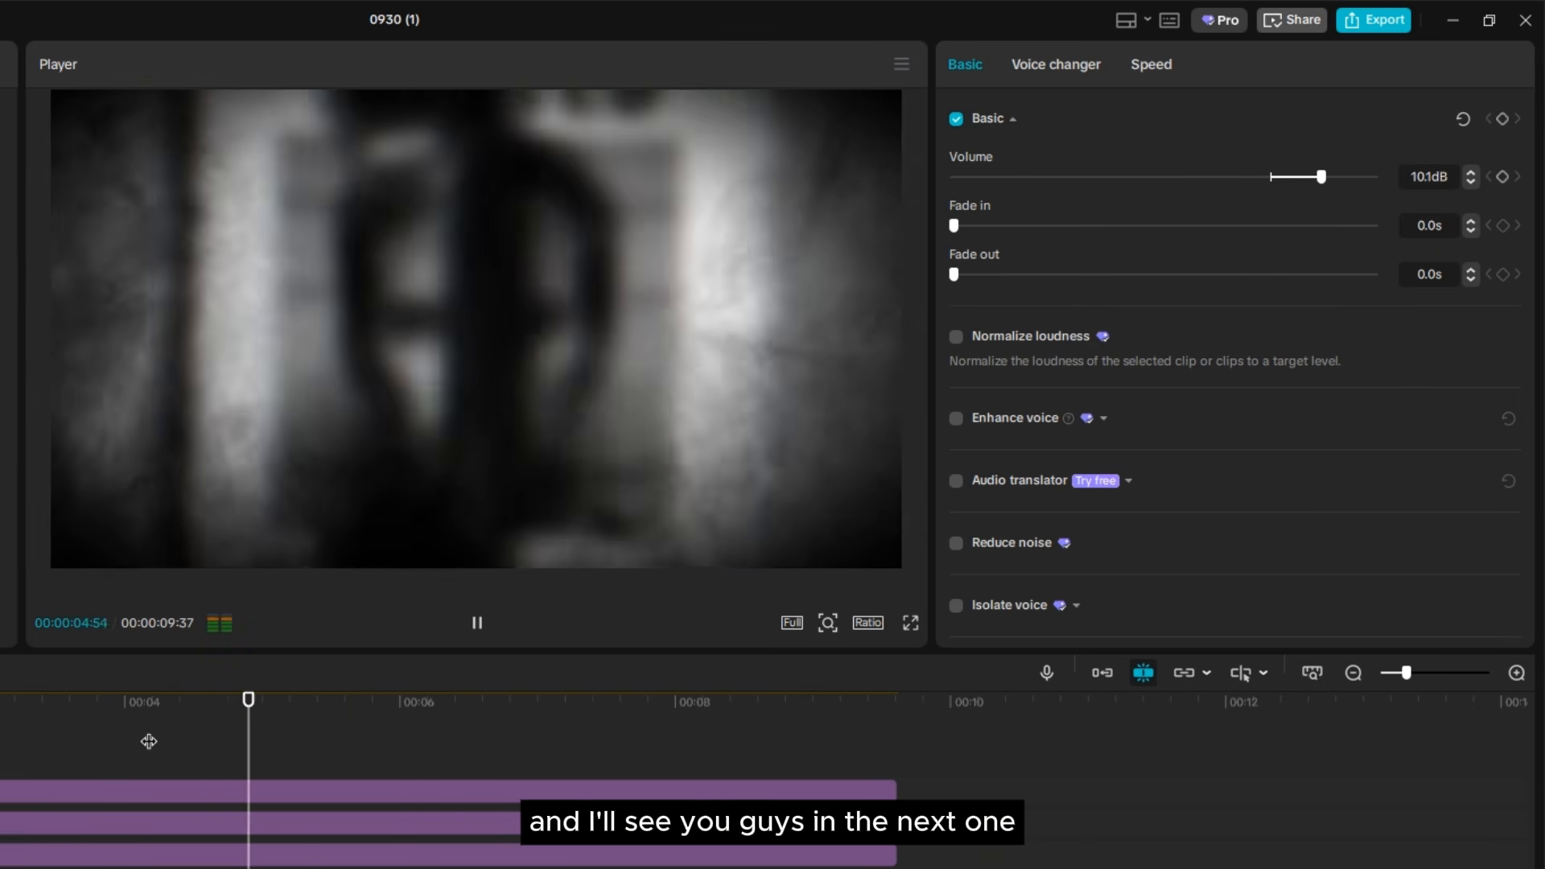